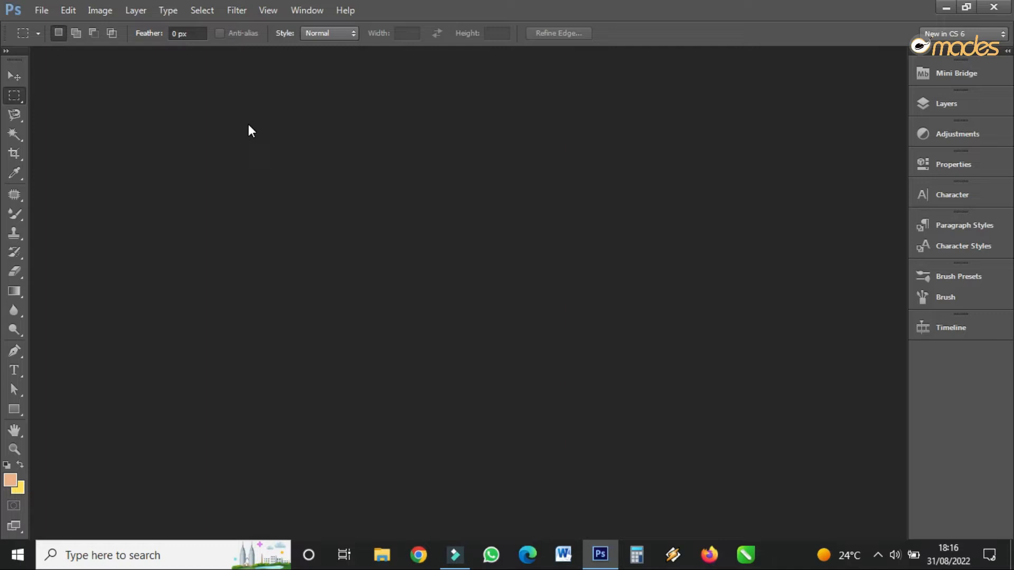
Start a new document named Training, using the International Paper preset at A4 size.
click(37, 13)
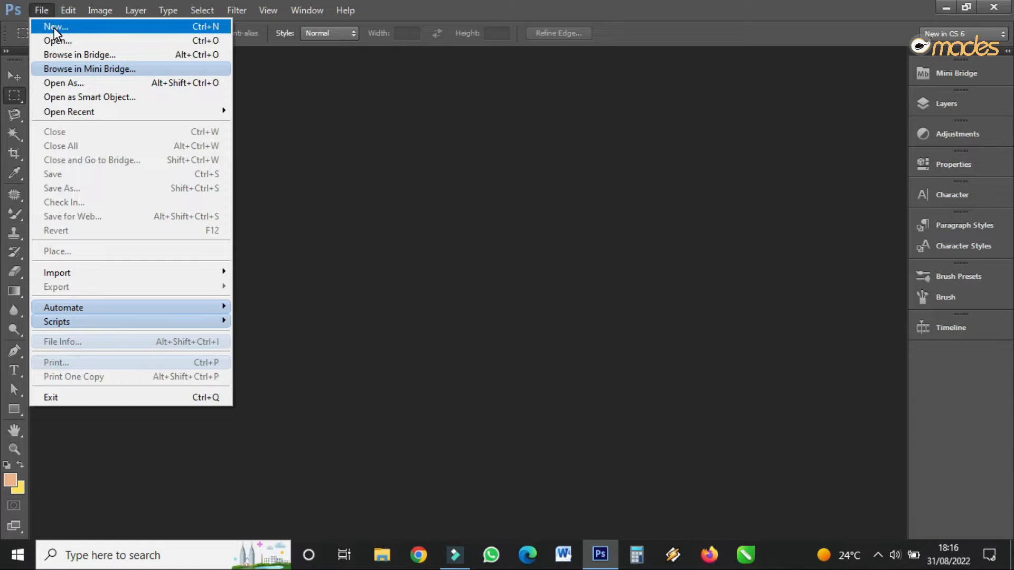
click(55, 29)
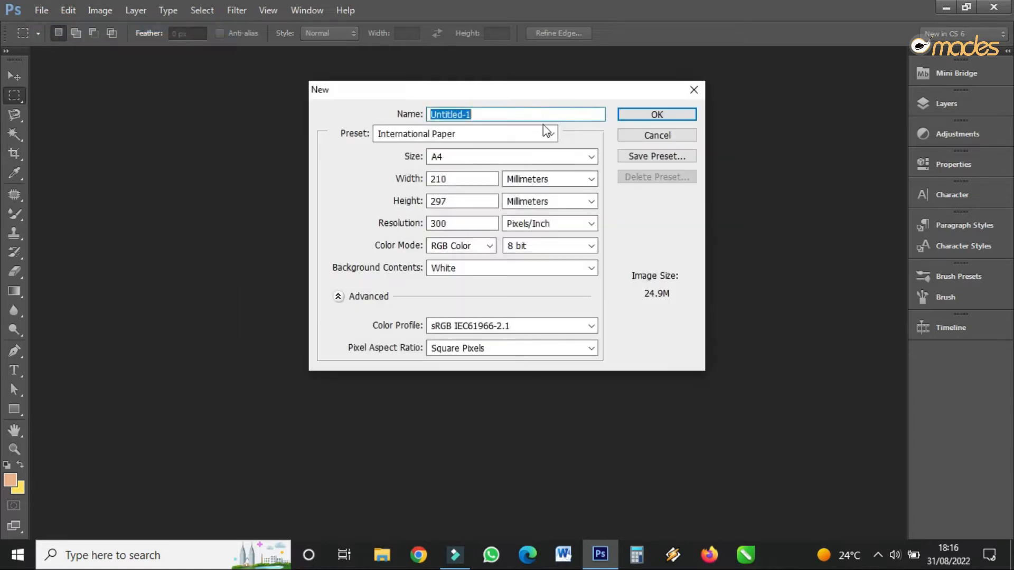
drag(534, 91, 445, 104)
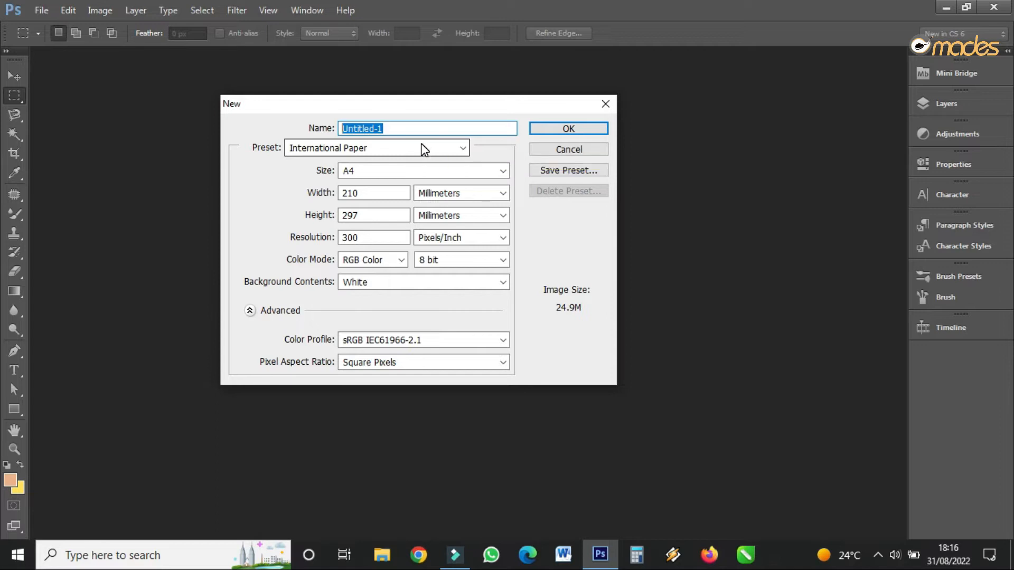
text(Training)
click(387, 148)
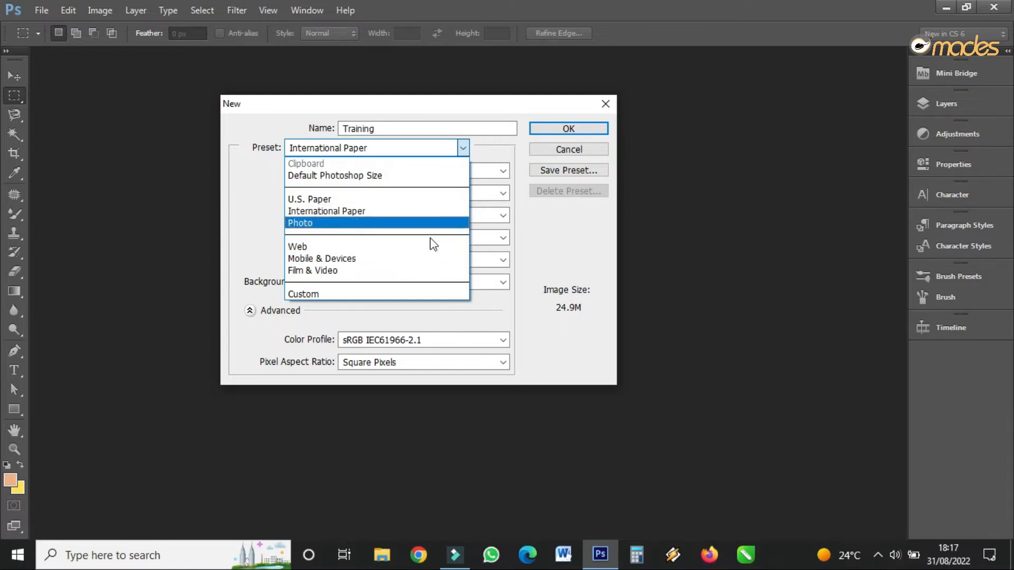
click(560, 347)
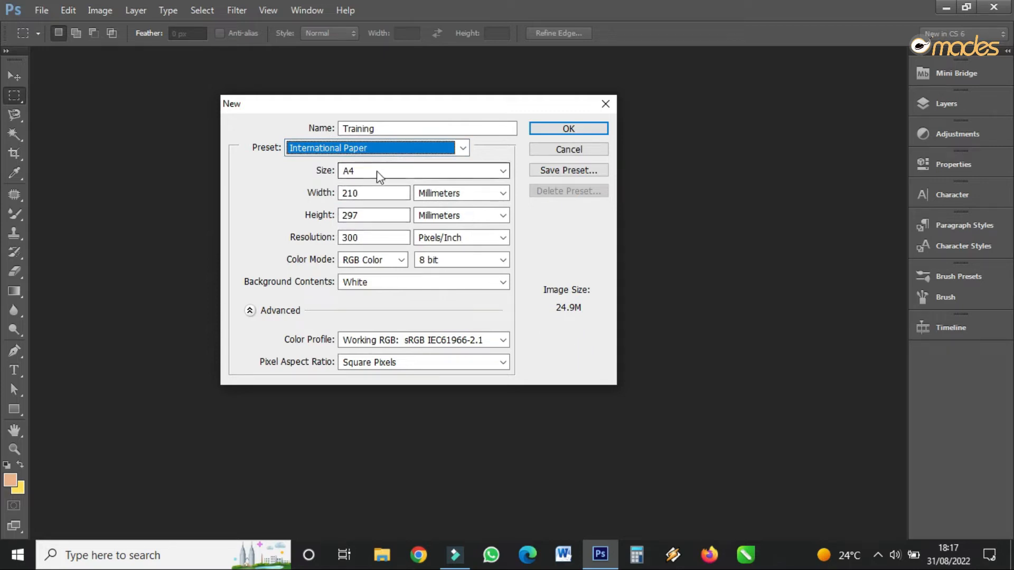
click(378, 172)
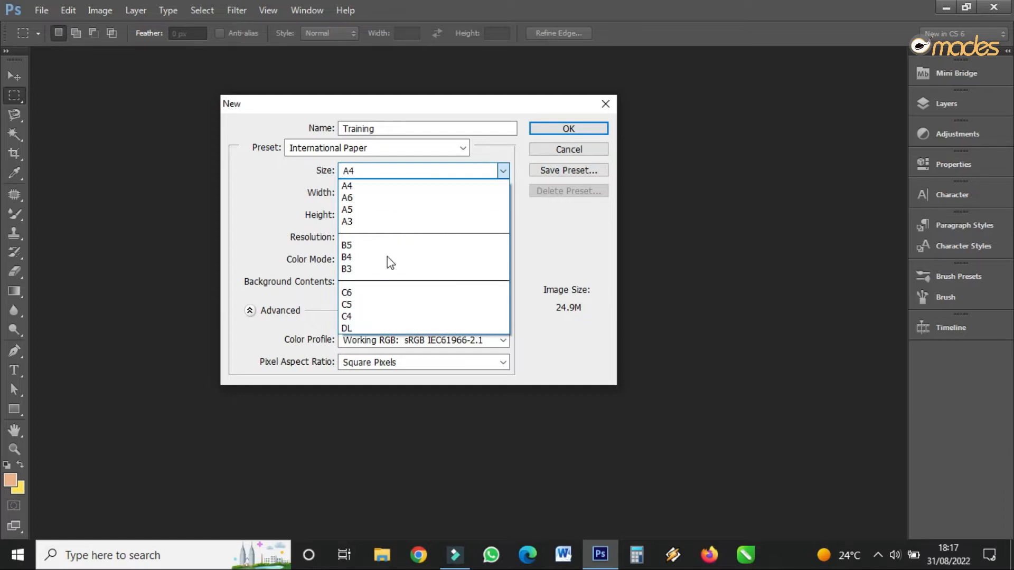
click(556, 246)
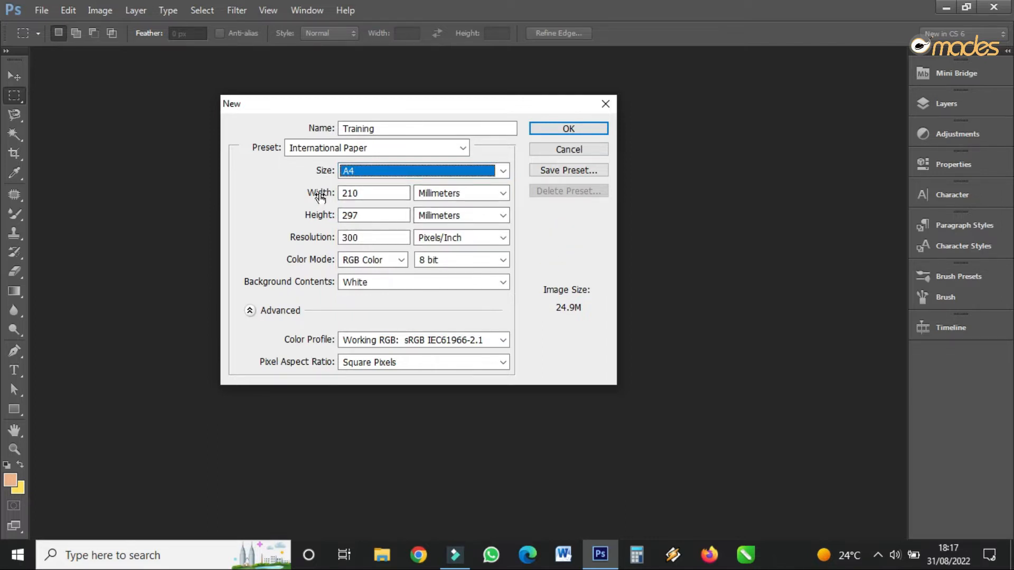
Try inches, pixels and centimeters as the units for the new document's width and height.
click(451, 194)
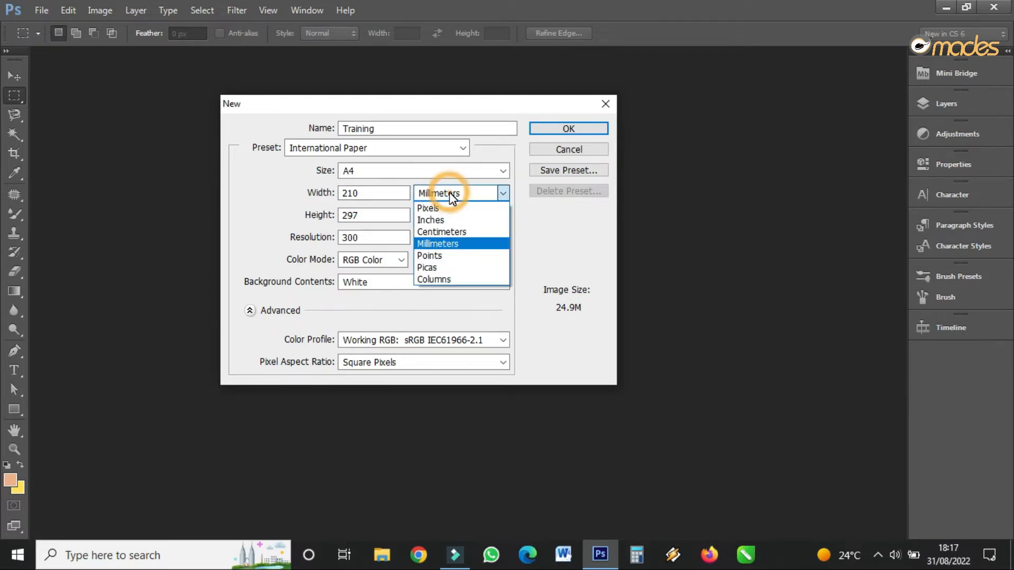
click(435, 220)
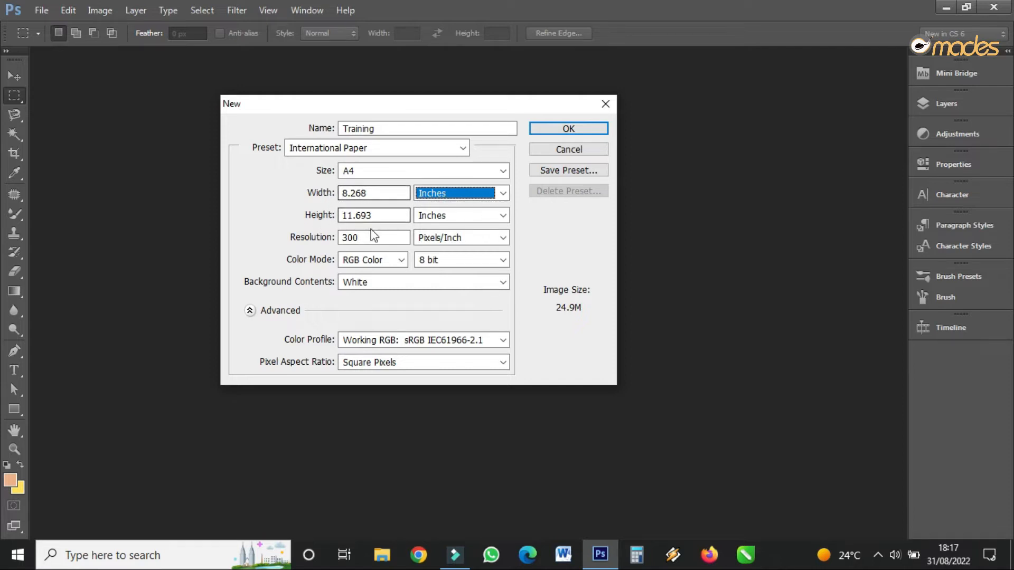
click(433, 194)
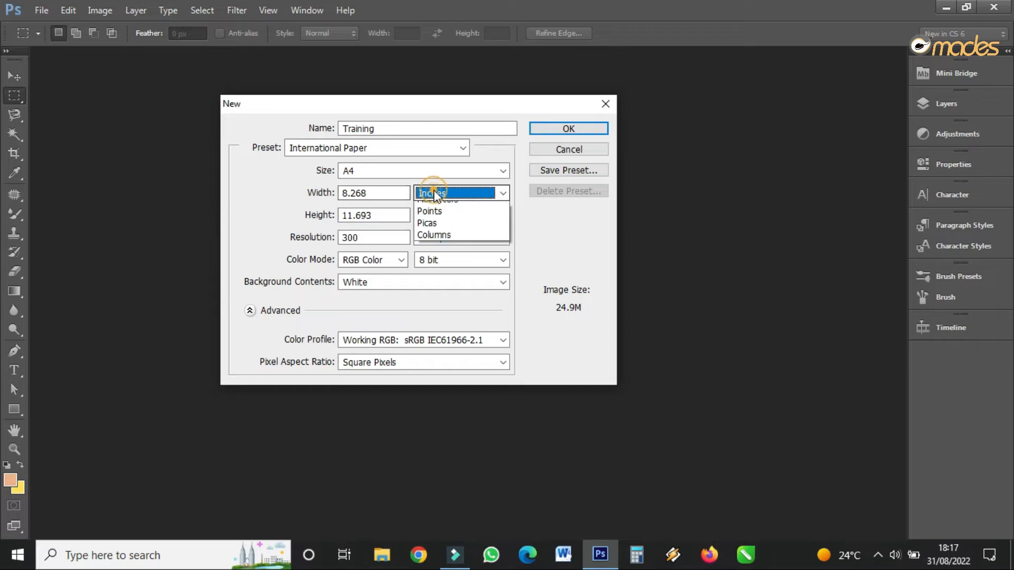
click(438, 216)
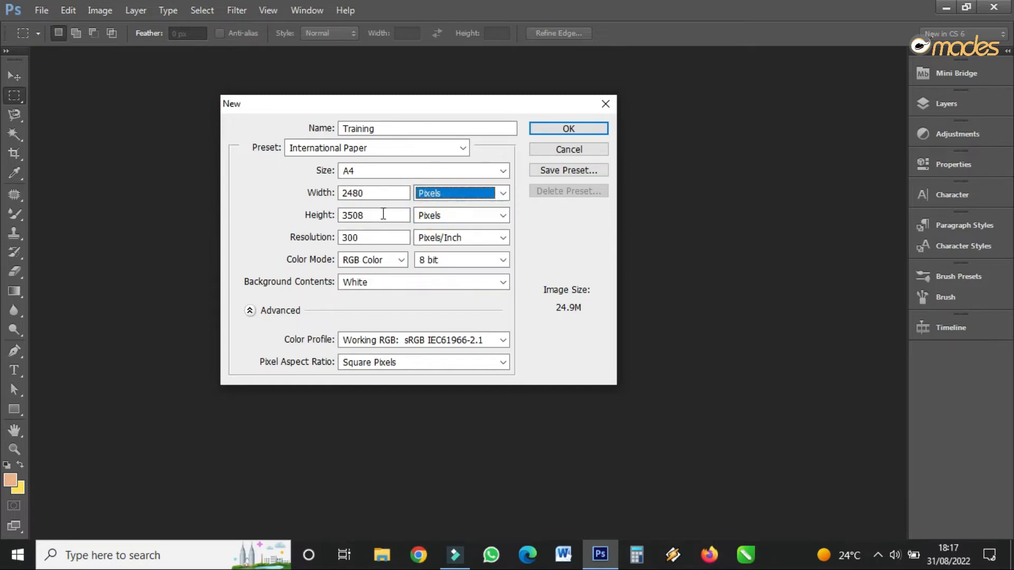
click(433, 194)
click(450, 235)
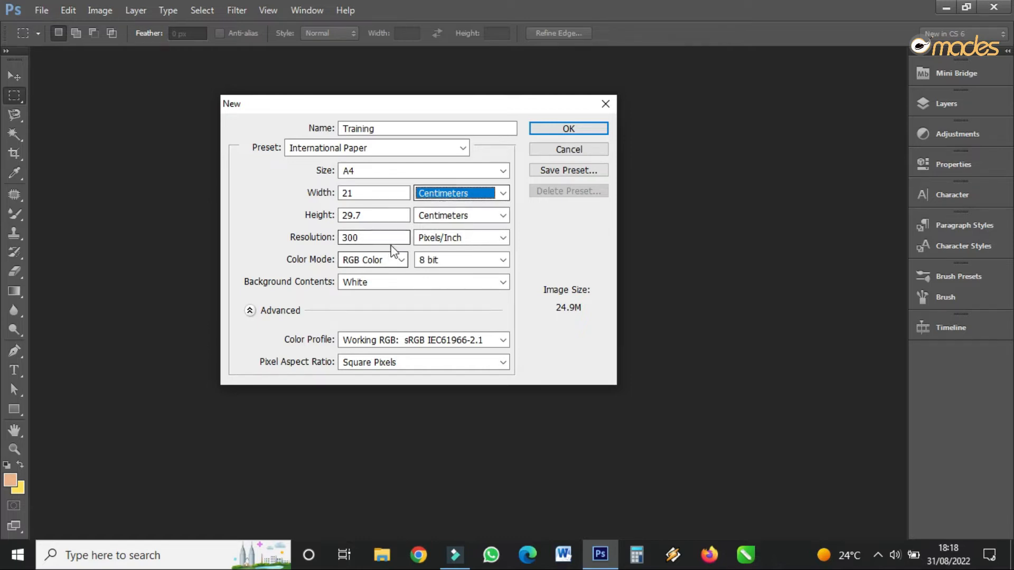
Set the document's dimension units to inches, with a resolution of 300 pixels/inch and RGB Color mode.
click(449, 193)
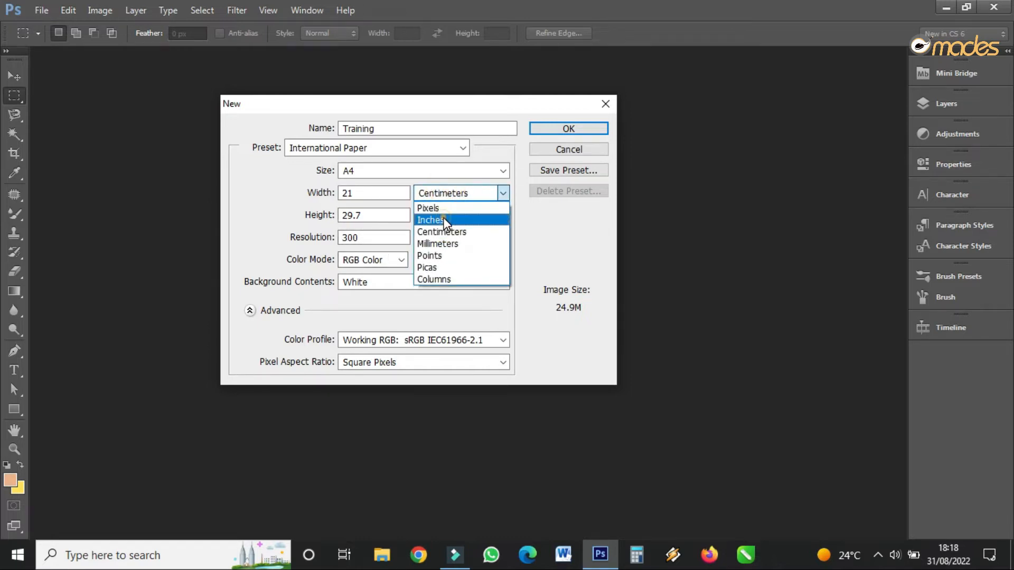
click(443, 220)
click(369, 236)
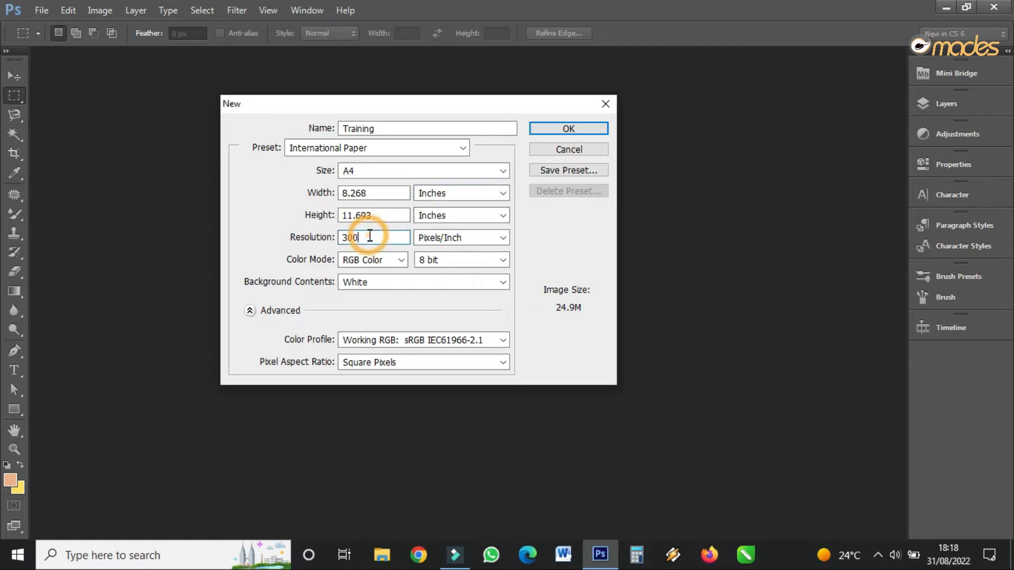
double_click(386, 237)
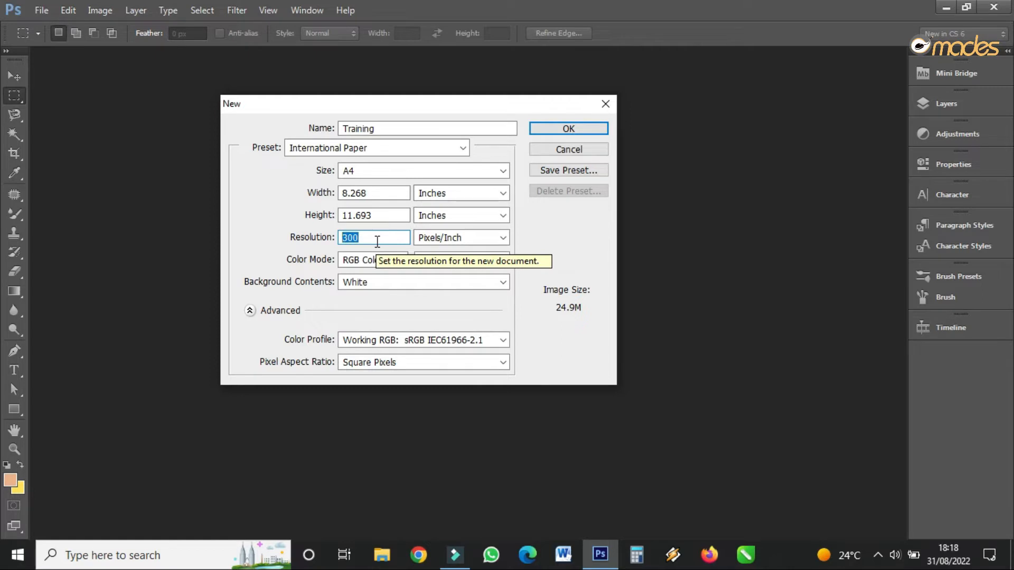
click(387, 259)
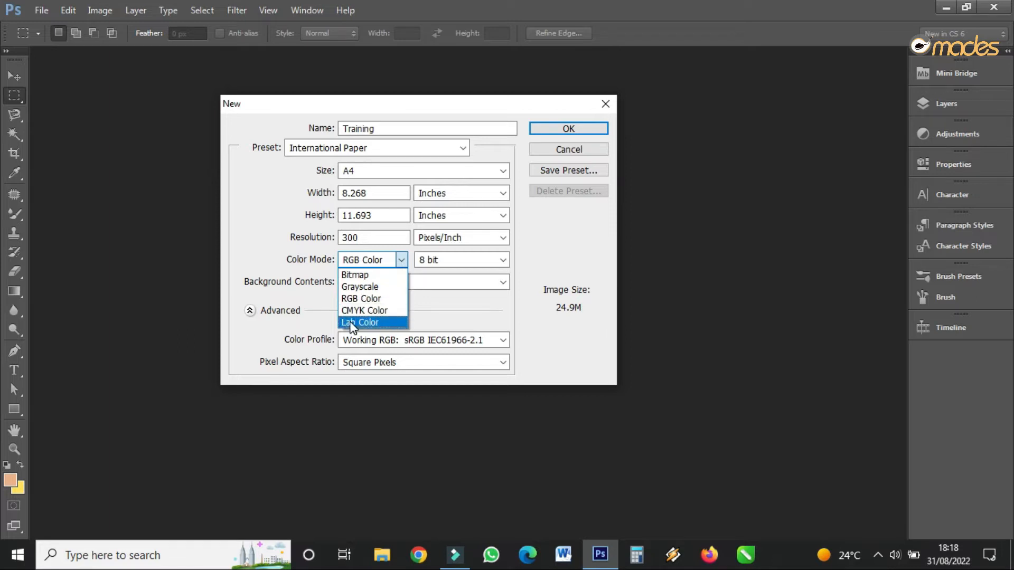
click(499, 313)
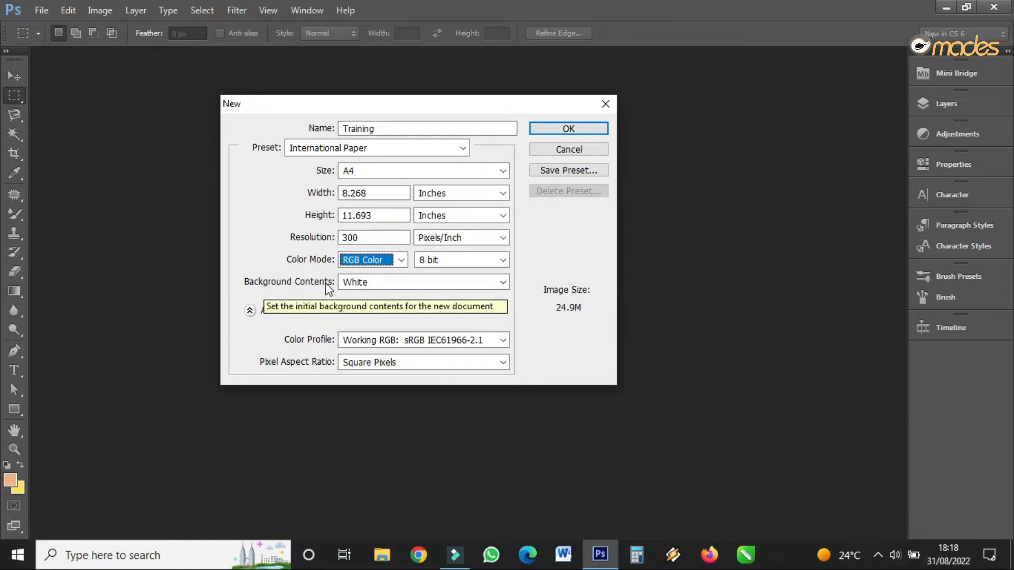
Choose White background contents and the Working RGB: sRGB IEC61966-2.1 color profile, and create the document.
click(375, 283)
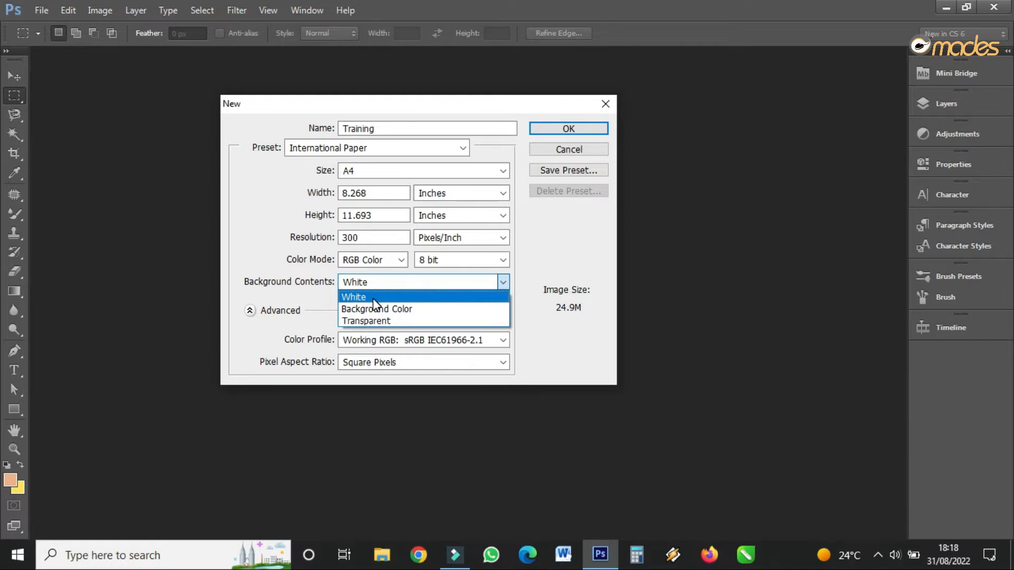
click(373, 298)
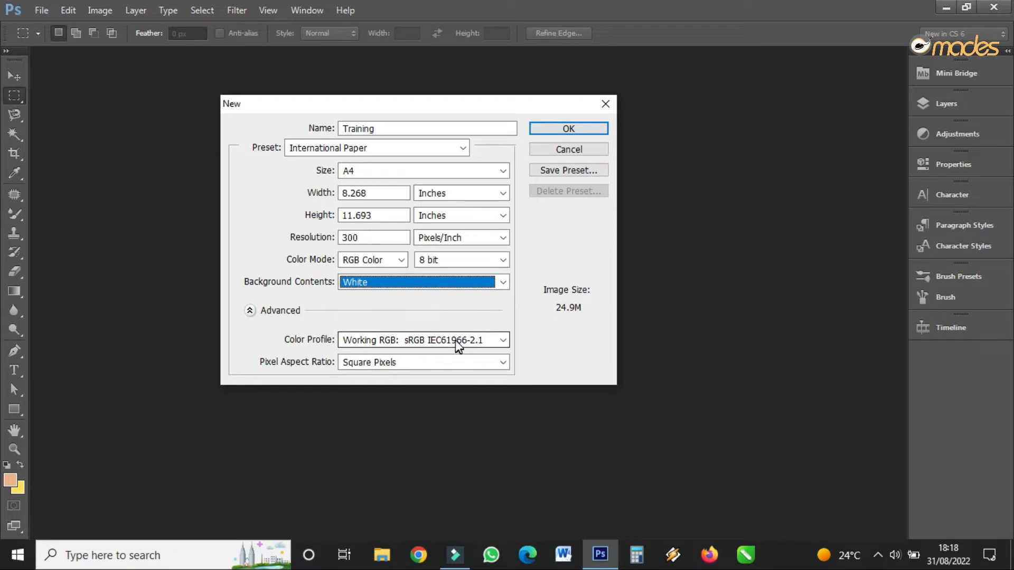
click(387, 342)
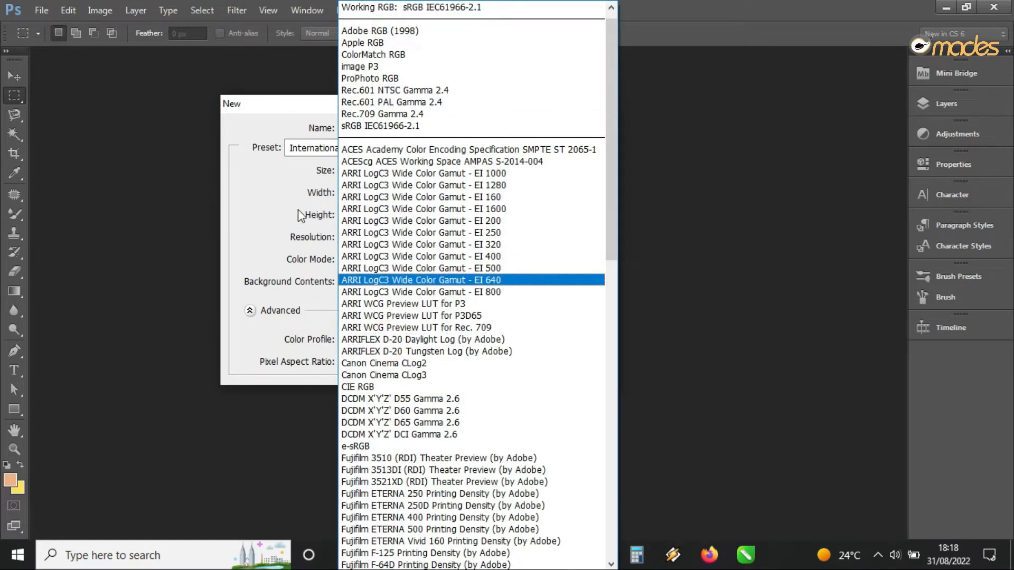
click(297, 180)
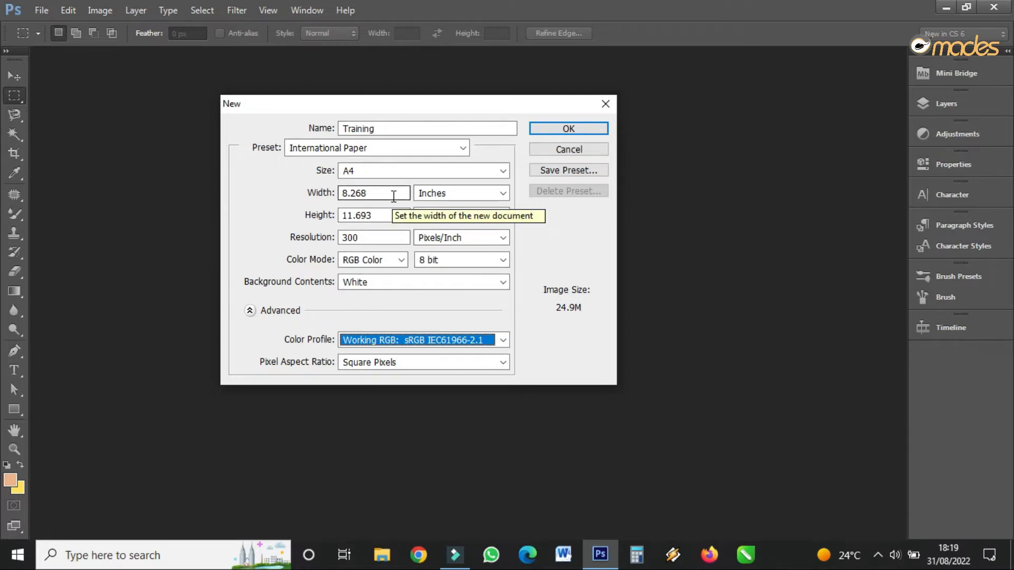
click(564, 128)
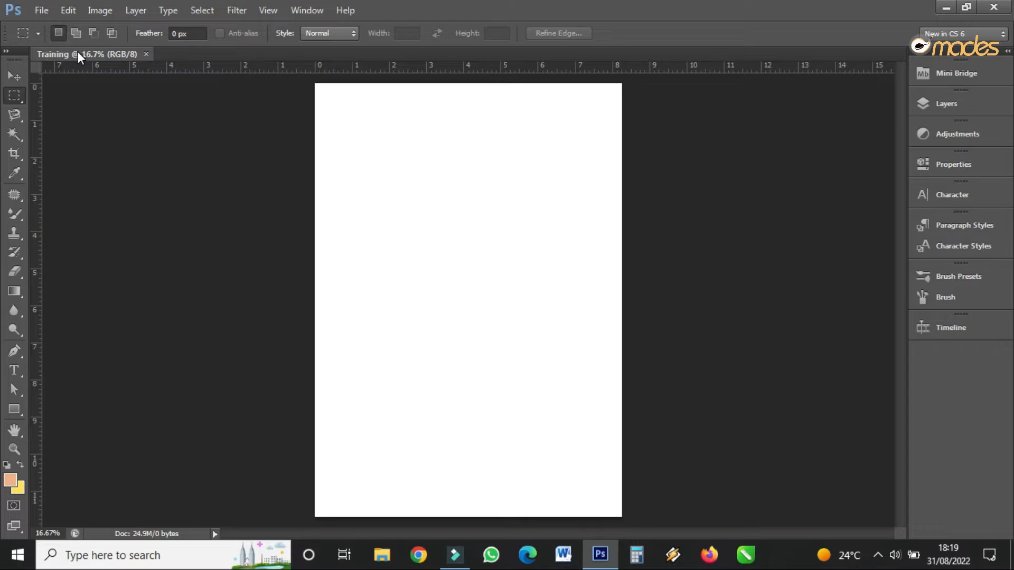
Activate the Move tool and convert the locked background into a regular layer named Background.
click(14, 75)
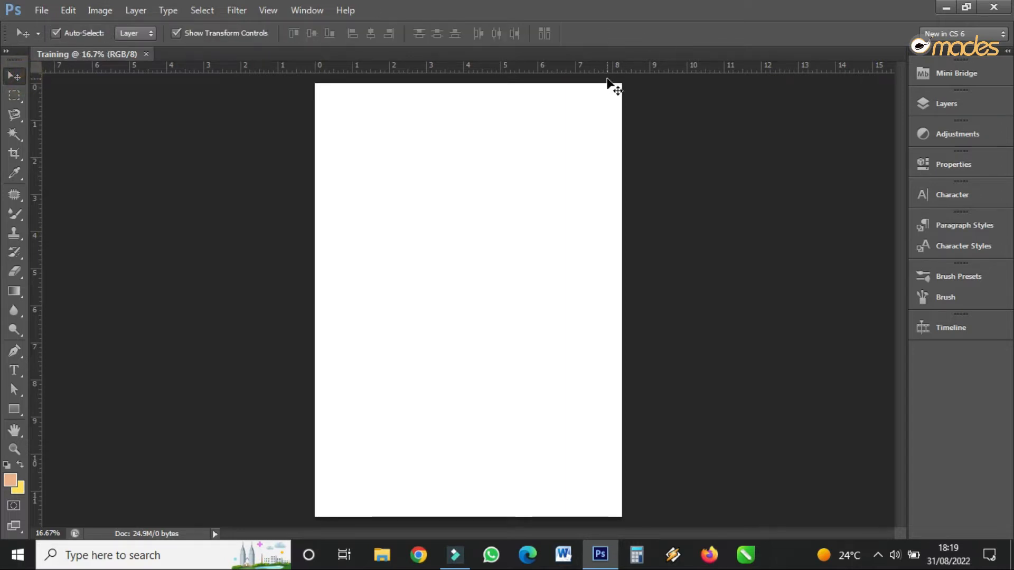
click(55, 33)
click(939, 106)
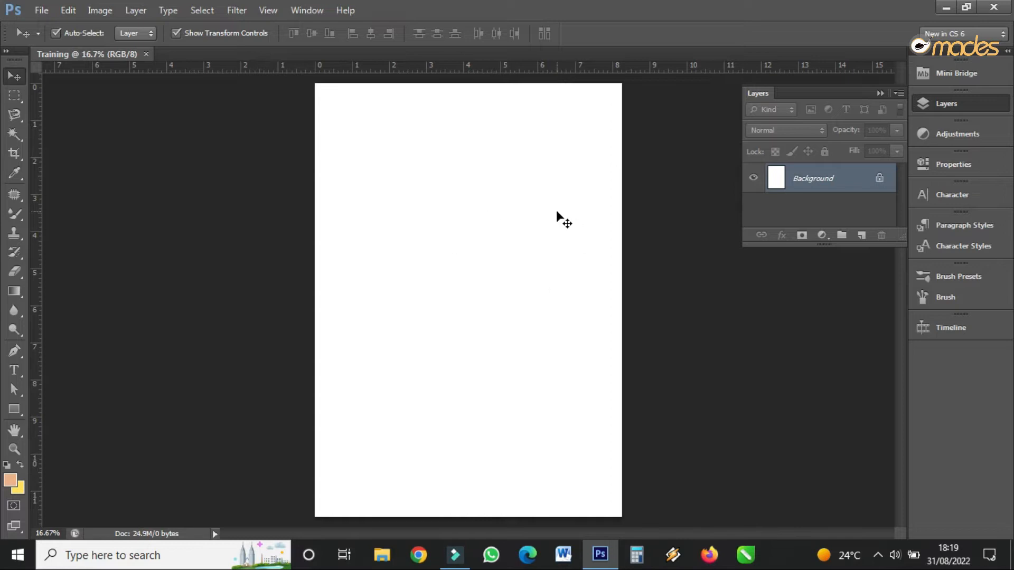
double_click(880, 182)
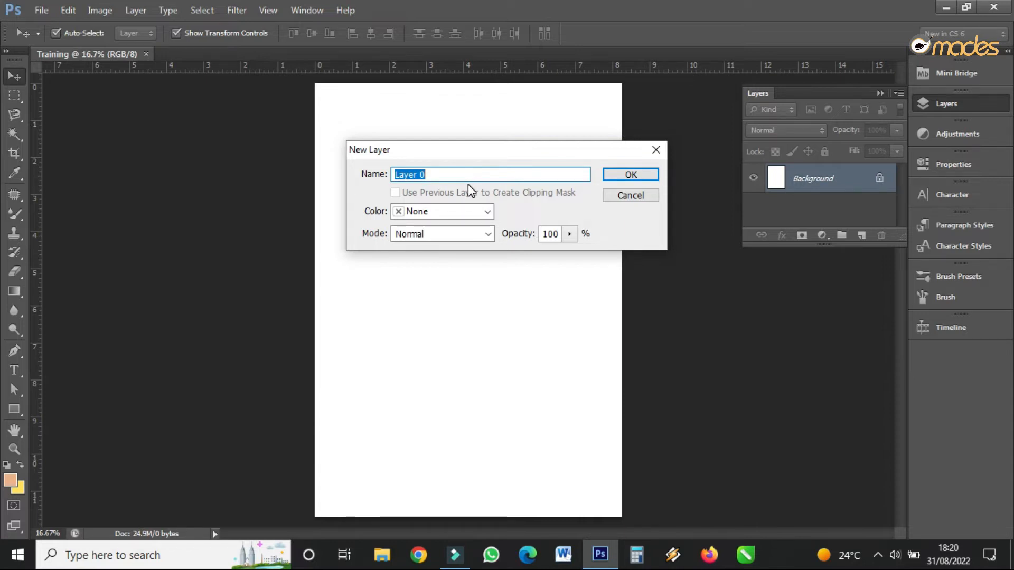
text(Background)
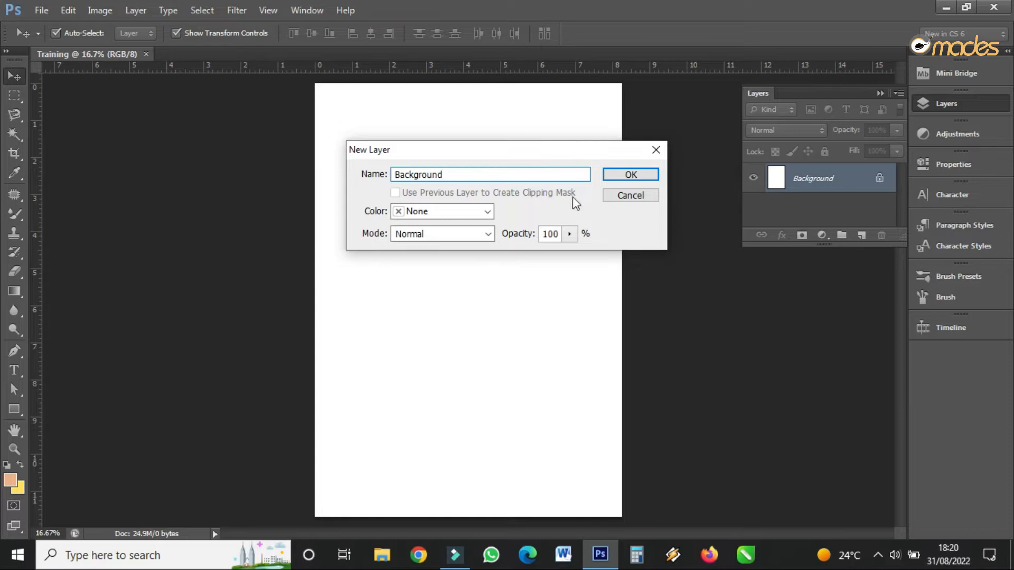
click(623, 175)
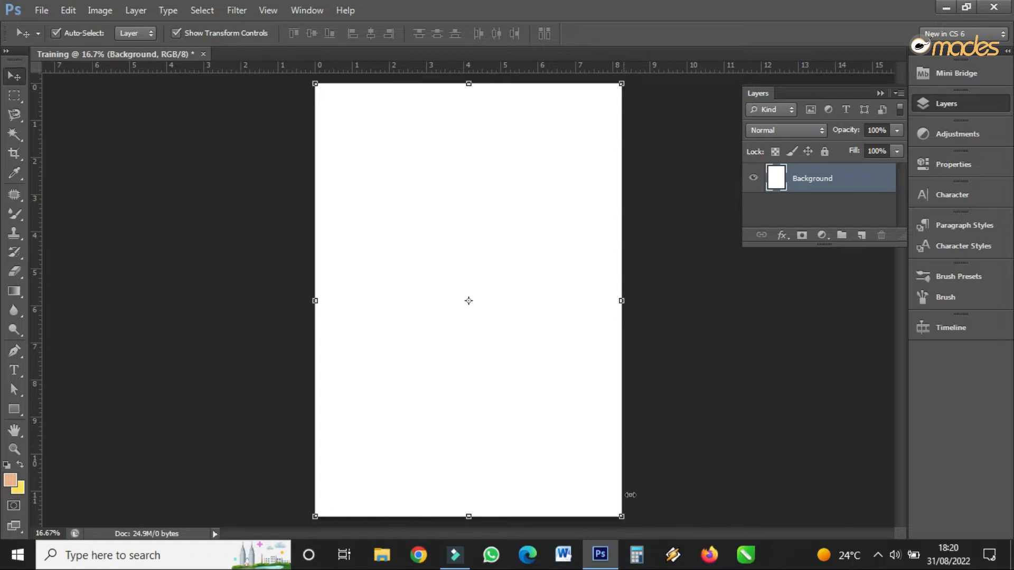
Try narrowing the Background layer with its transform controls, restore it to 100% width and apply the transformation.
click(625, 520)
mouse_move(624, 519)
mouse_down()
mouse_move(482, 294)
mouse_move(589, 504)
mouse_move(534, 373)
mouse_move(556, 452)
mouse_move(539, 409)
mouse_move(622, 518)
mouse_up()
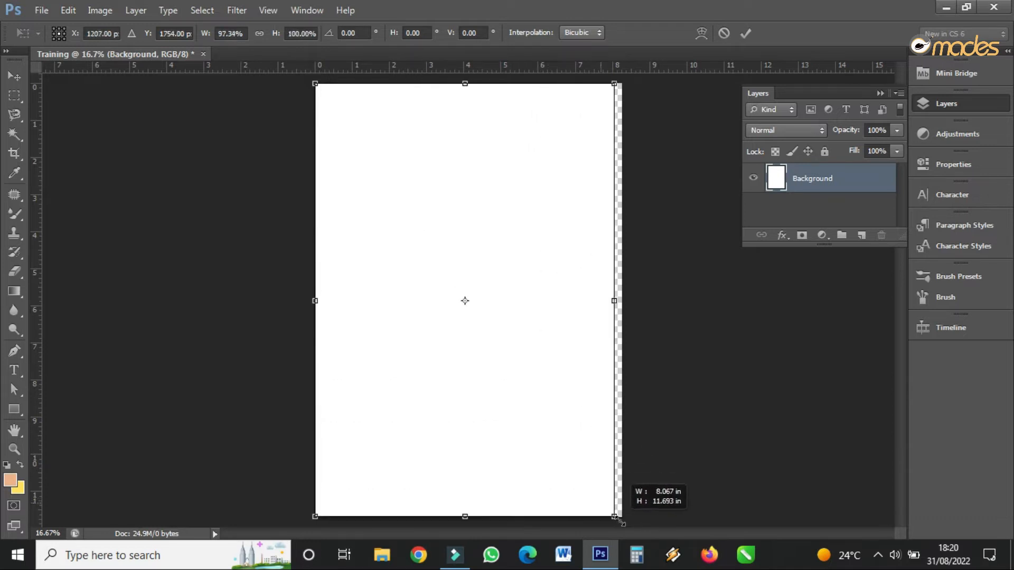
drag(620, 306, 616, 329)
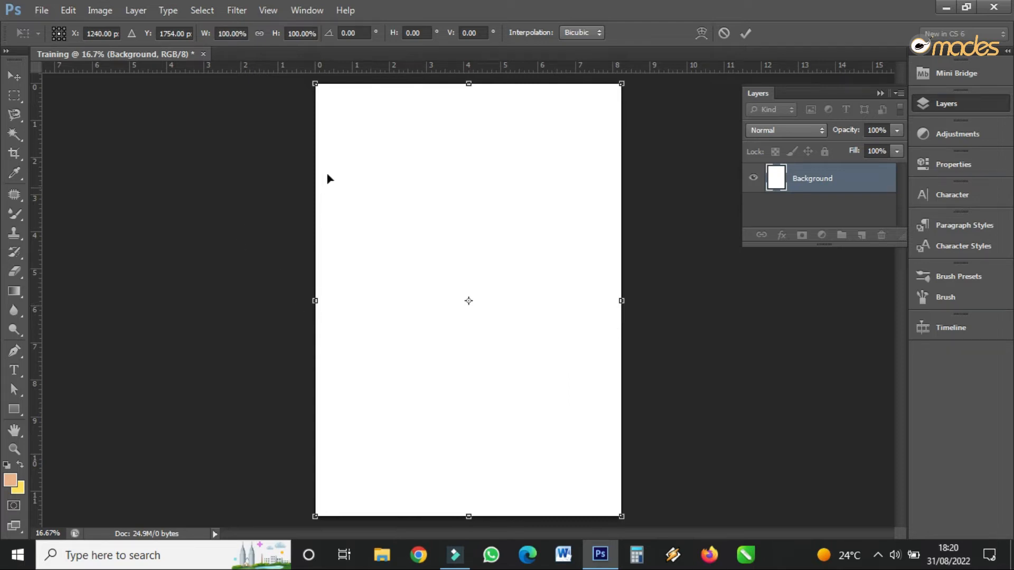
mouse_move(470, 84)
mouse_down()
mouse_move(469, 220)
mouse_move(471, 86)
mouse_up()
click(754, 179)
click(14, 77)
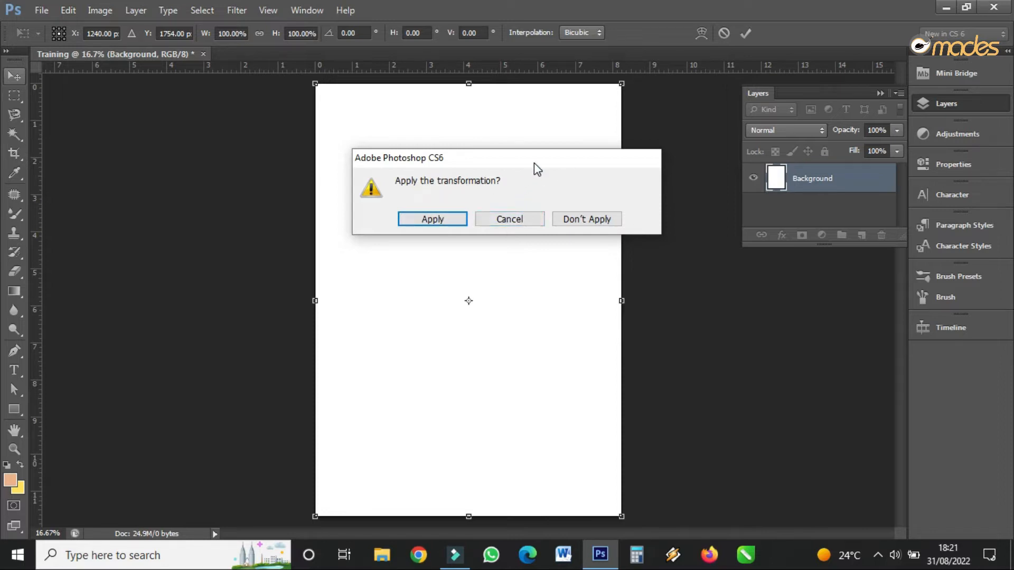
drag(534, 163, 470, 178)
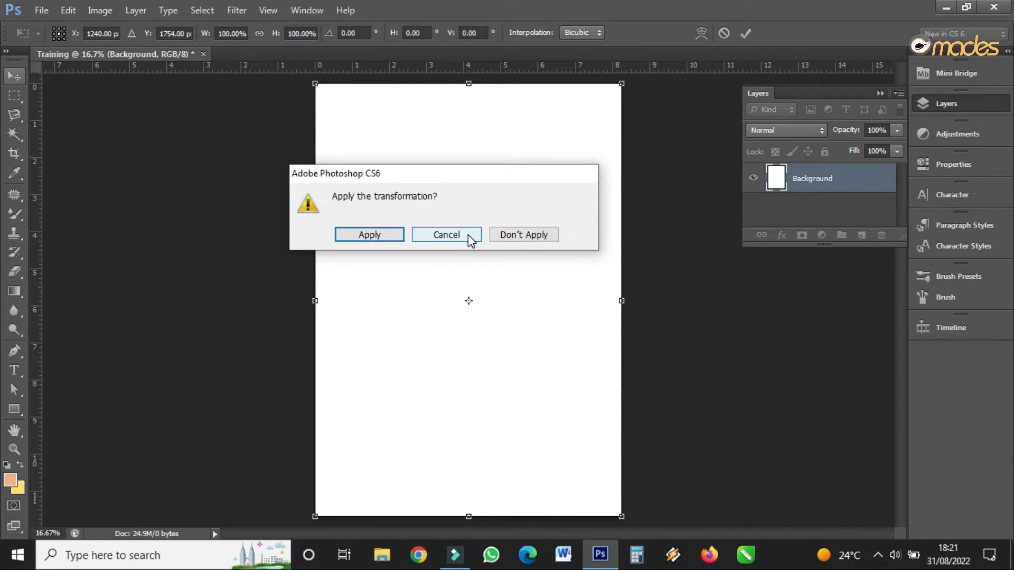
click(376, 235)
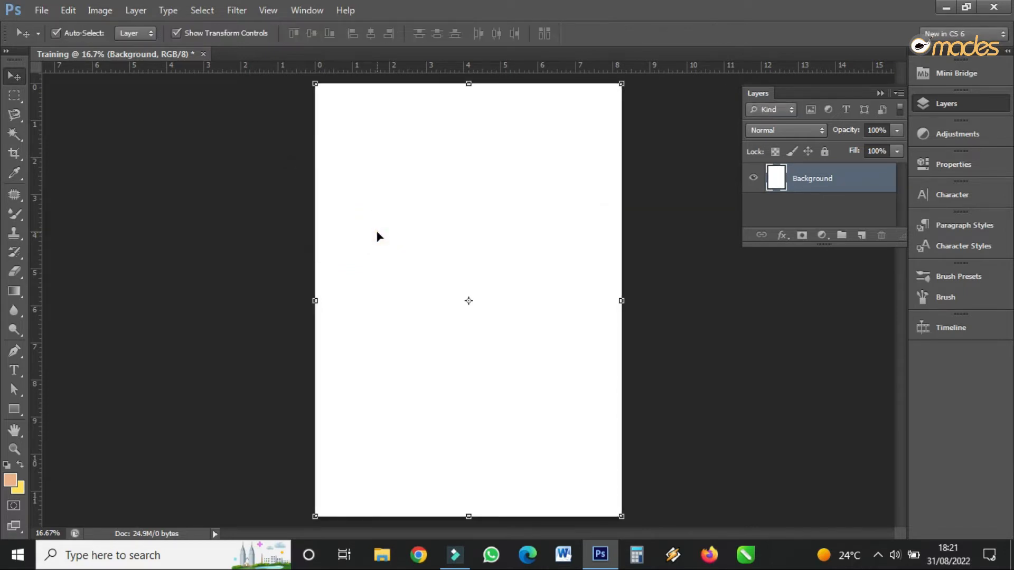
Draw a rectangular marquee selection about 6.5 by 3.1 inches on the page's upper half and switch to the Move tool.
click(15, 78)
mouse_move(570, 280)
mouse_down()
mouse_move(381, 309)
mouse_move(577, 328)
mouse_move(448, 287)
mouse_move(526, 411)
mouse_move(548, 309)
mouse_move(515, 379)
mouse_move(591, 300)
mouse_move(570, 271)
mouse_move(556, 301)
mouse_move(581, 276)
mouse_move(568, 281)
mouse_up()
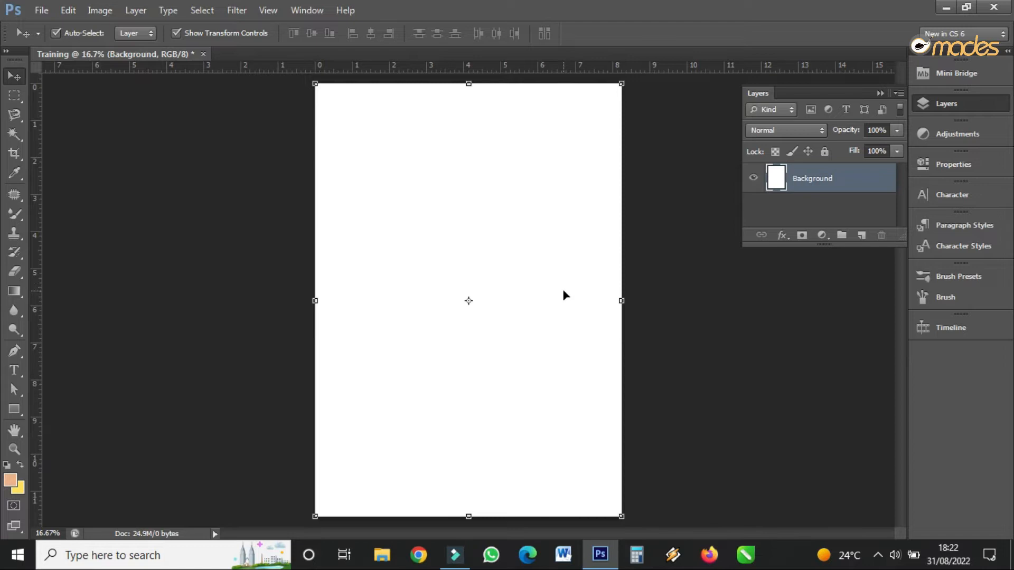
click(16, 96)
drag(354, 146, 595, 262)
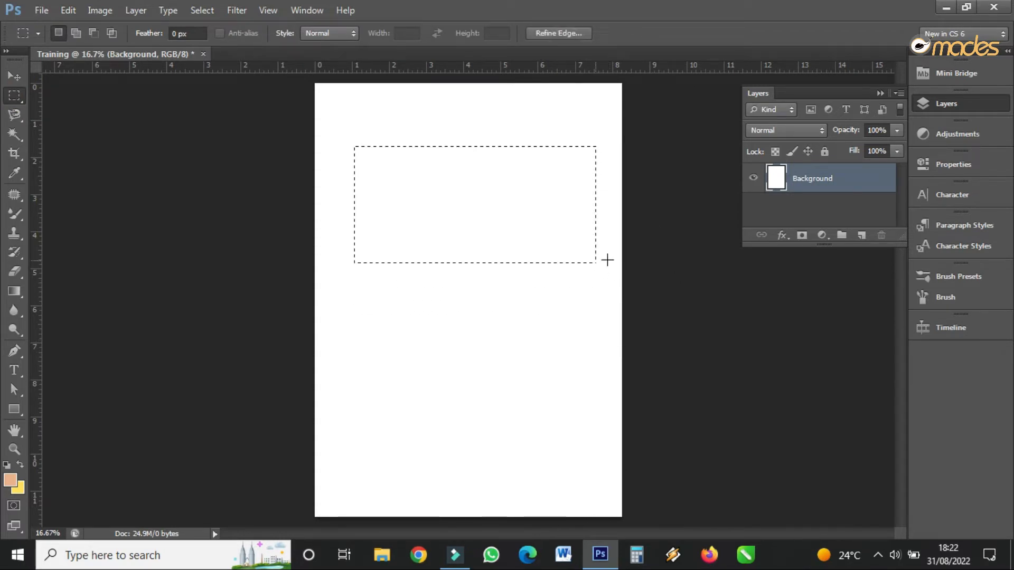
click(12, 77)
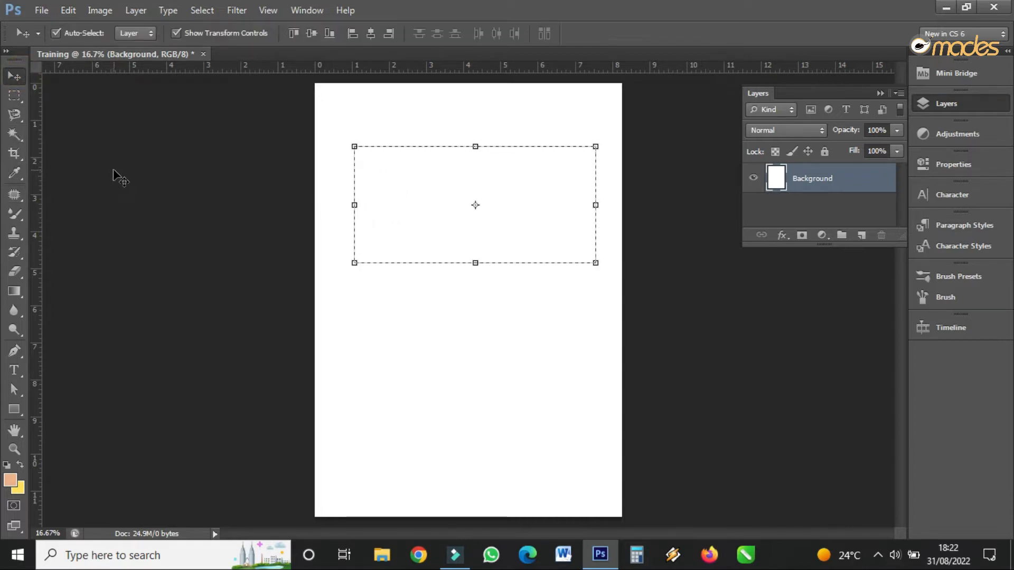
Clear the rectangular selection, draw an elliptical marquee about 7.6 by 5.8 inches across the page's middle, and deselect it.
key(ctrl+d)
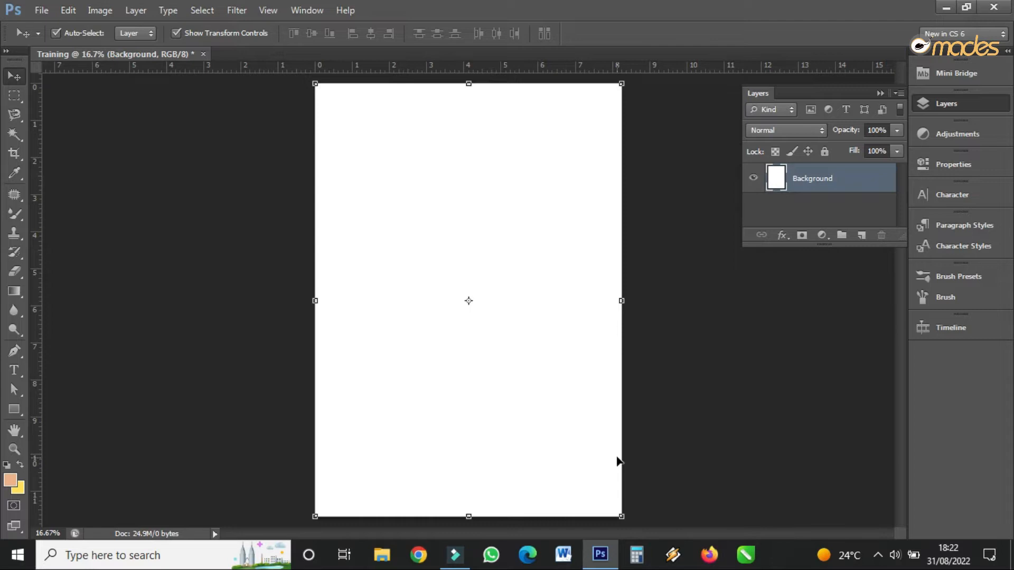
click(22, 103)
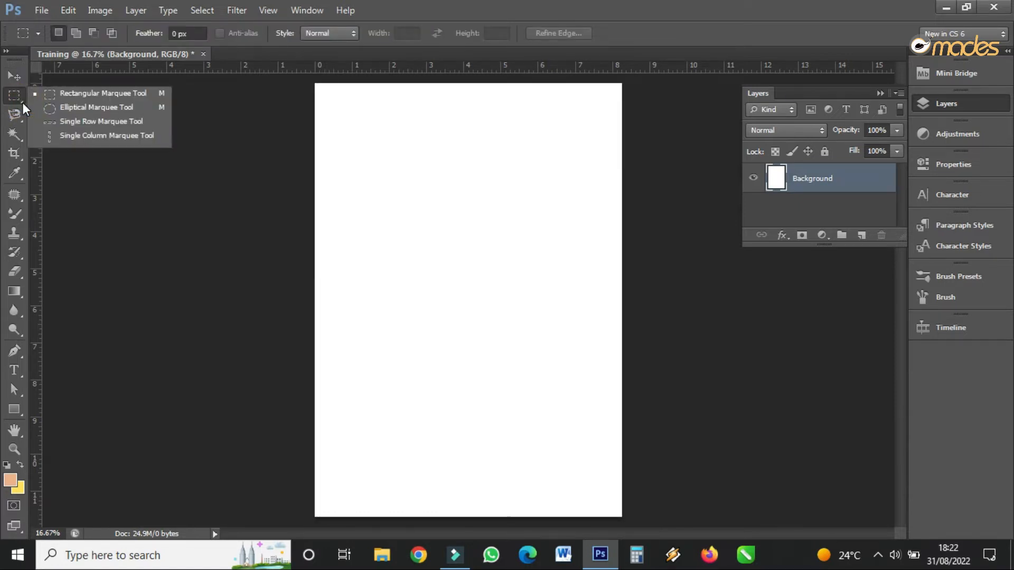
click(65, 107)
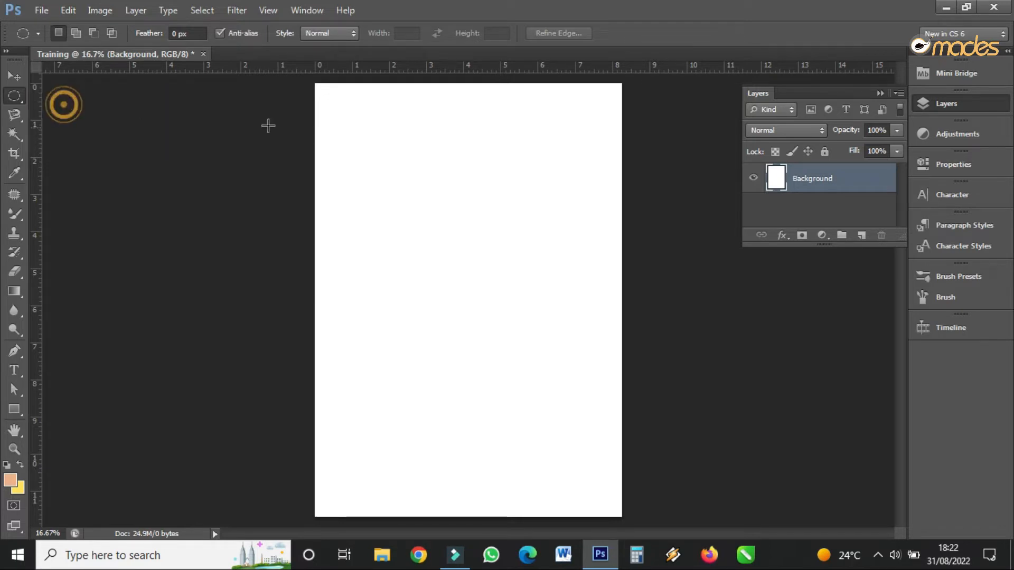
drag(334, 175, 616, 390)
click(7, 78)
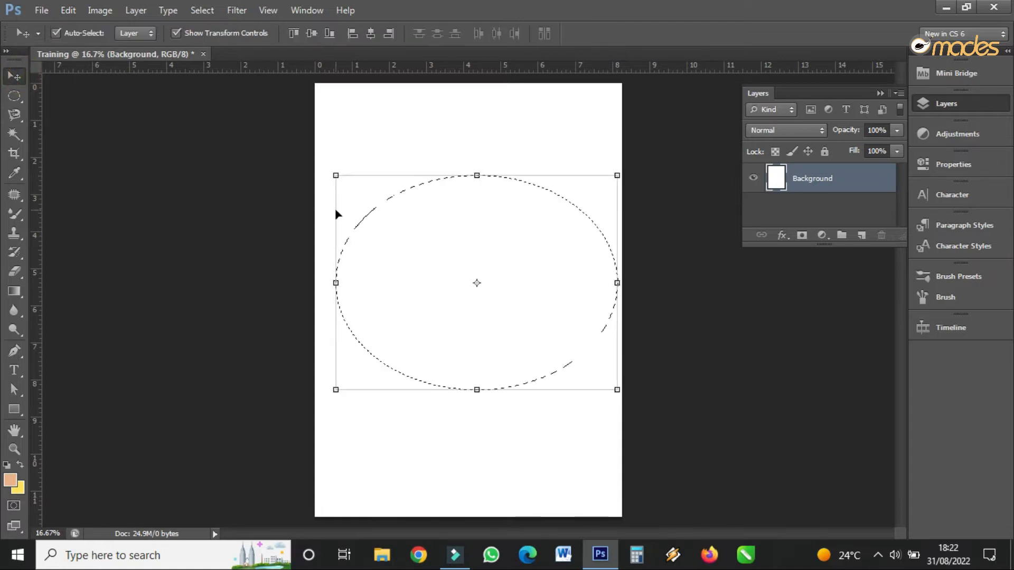
key(ctrl+d)
Examine the selection tools grouped with the Magnetic Lasso and the Magic Wand.
click(24, 120)
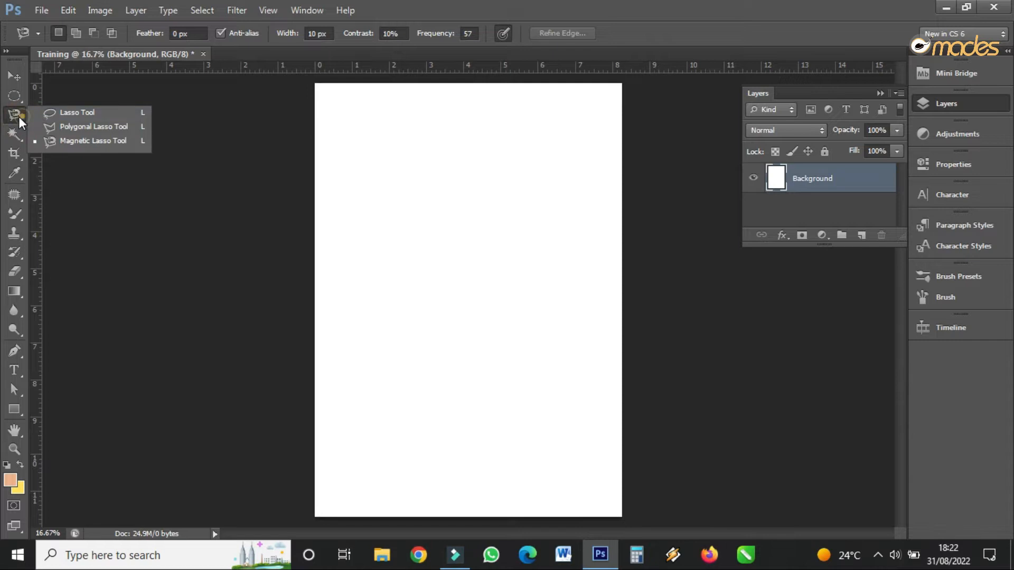
click(19, 116)
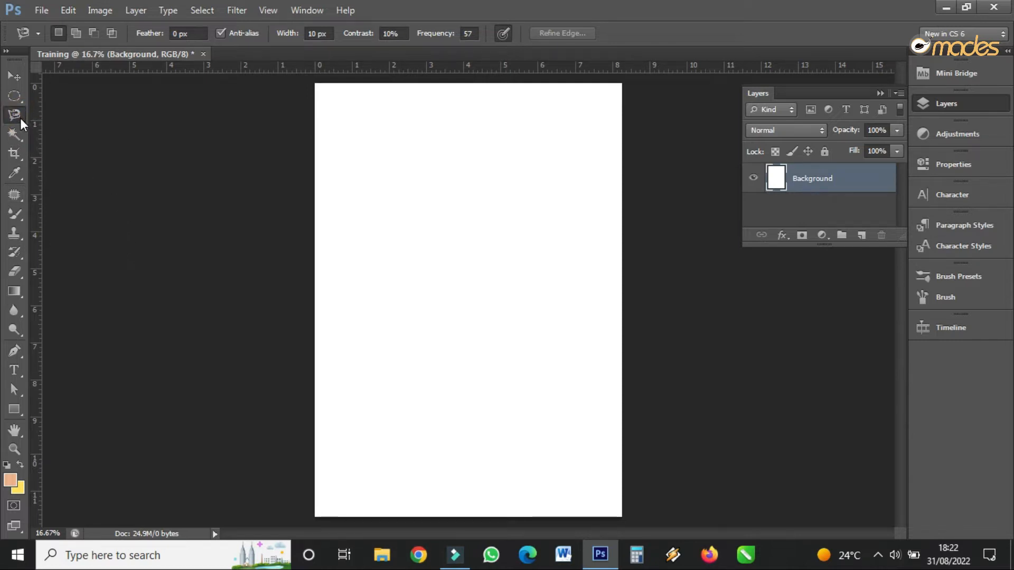
click(20, 120)
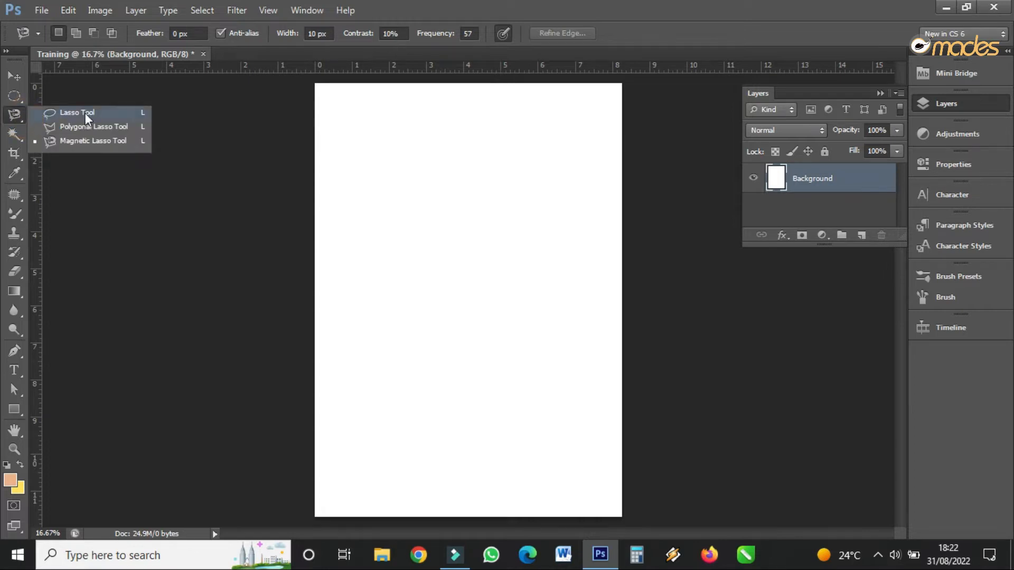
click(17, 114)
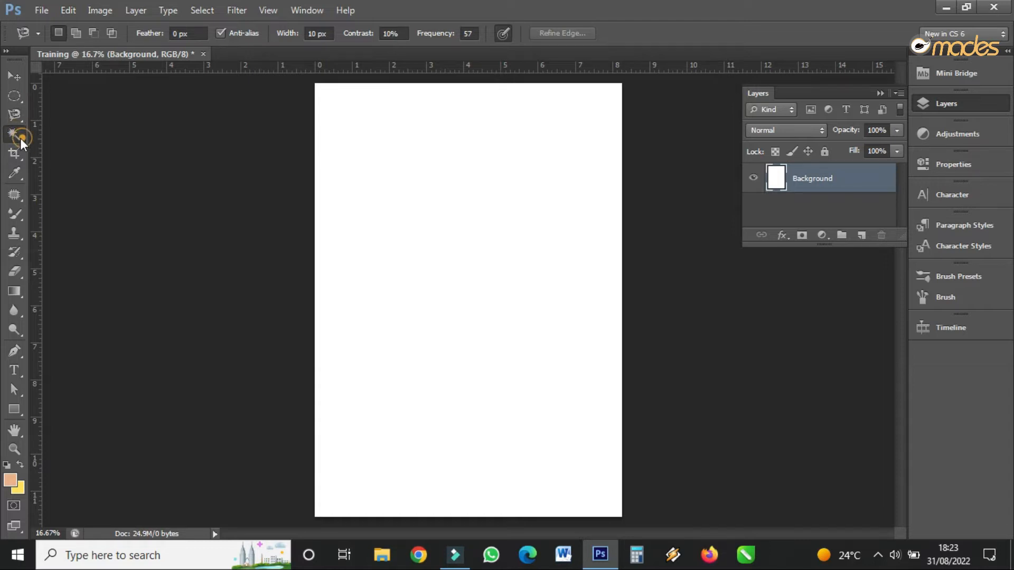
click(20, 138)
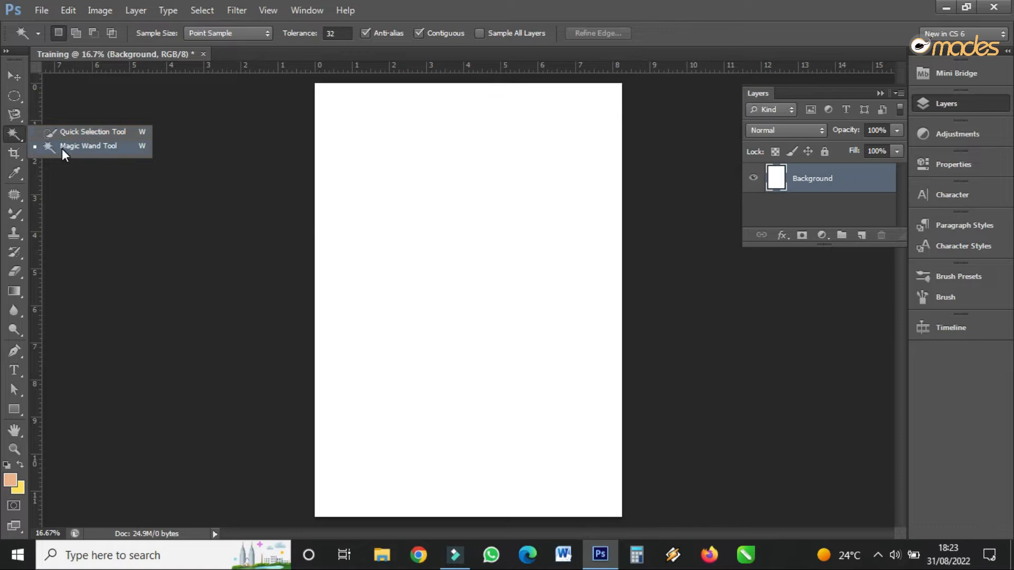
Crop the page to about 8.3 inches high with the Crop tool, apply it and undo the crop.
click(17, 156)
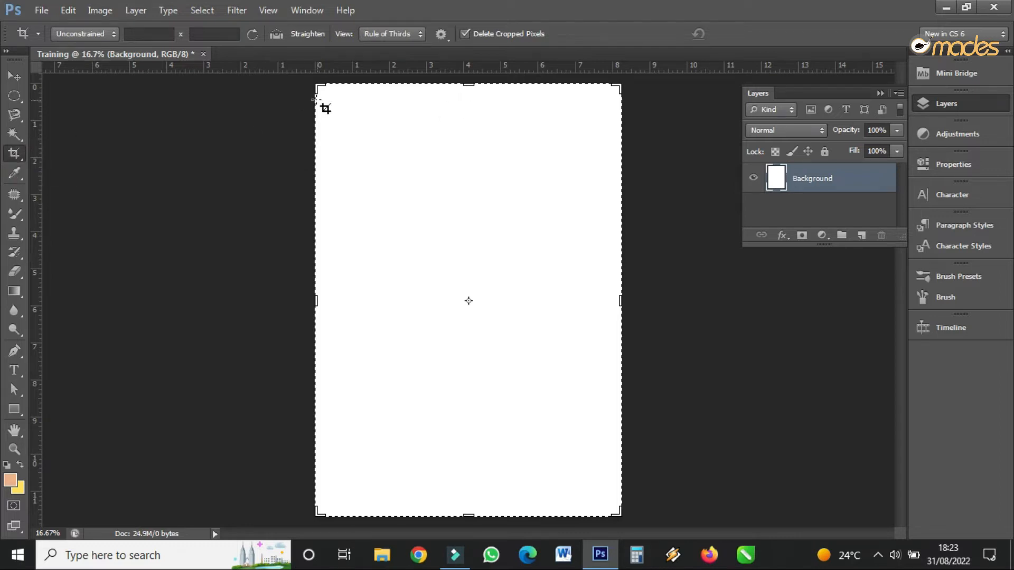
drag(321, 86, 320, 147)
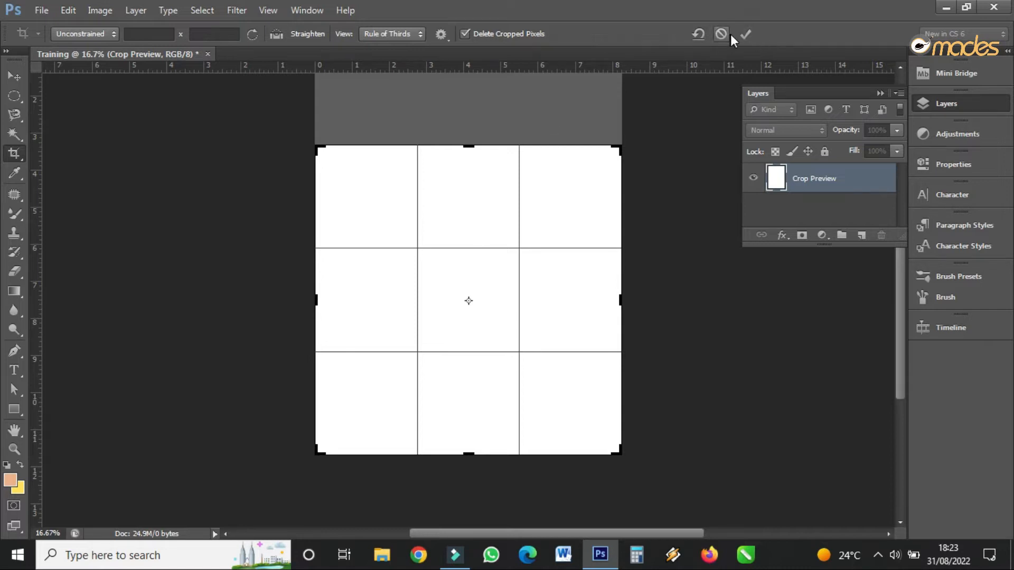
click(745, 33)
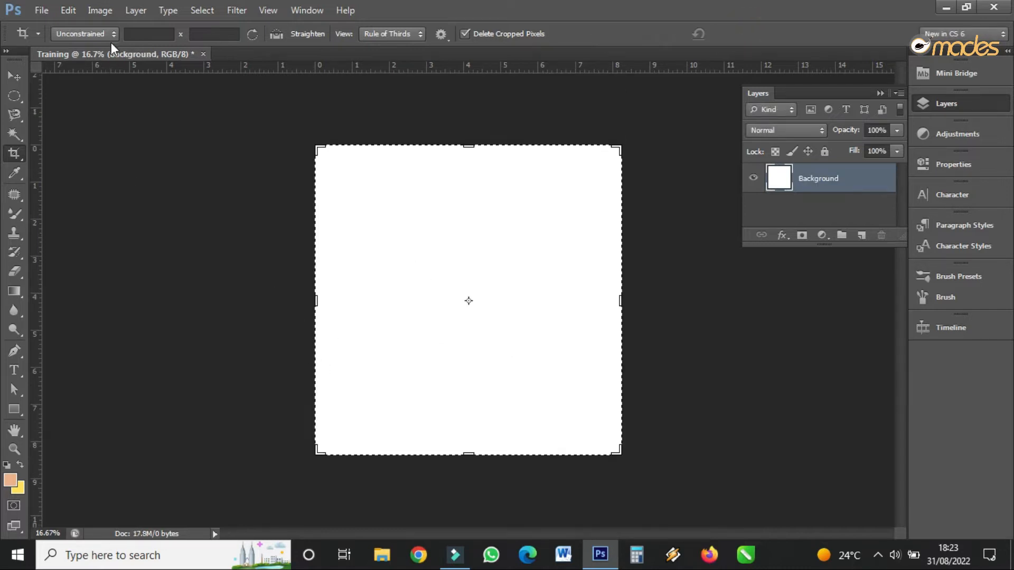
click(68, 11)
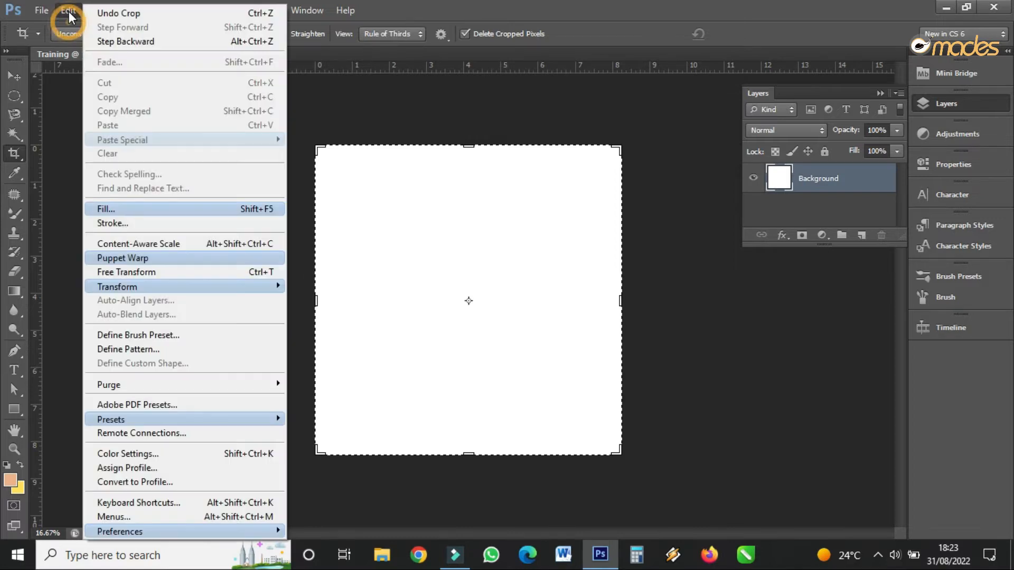
click(169, 43)
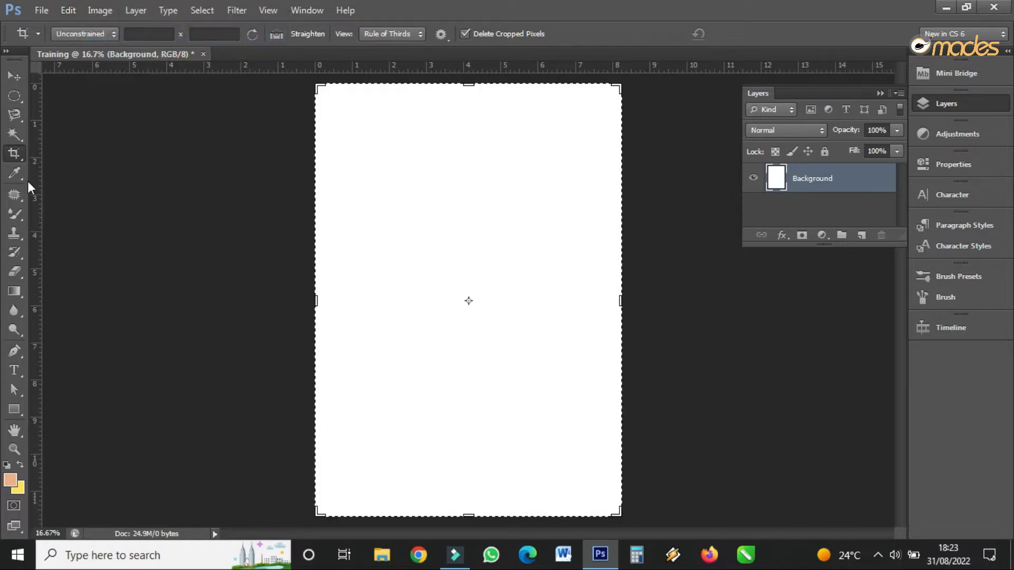
Examine the tool variants grouped with the Crop tool and the Eyedropper tool.
click(21, 157)
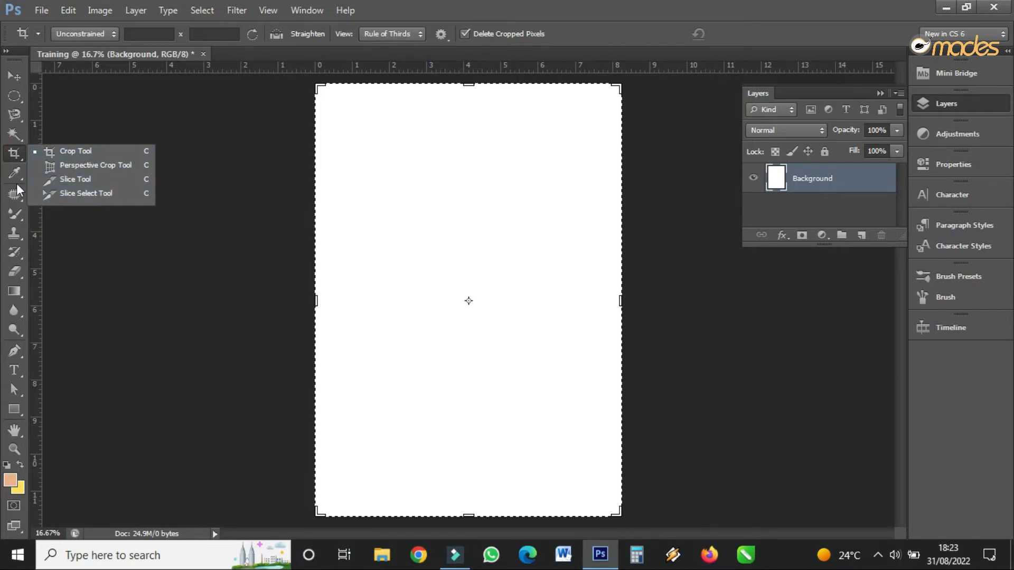
click(25, 149)
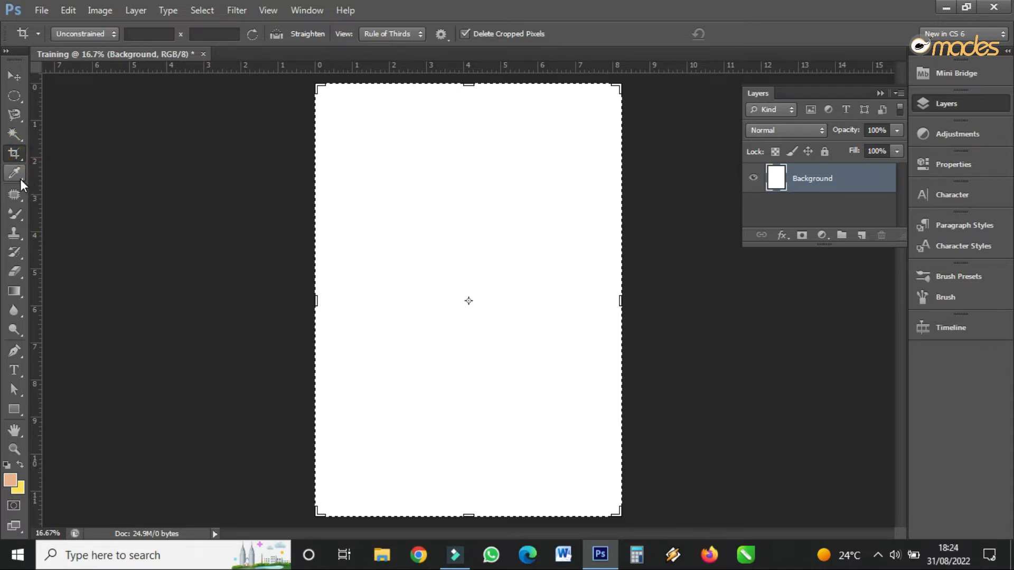
click(20, 179)
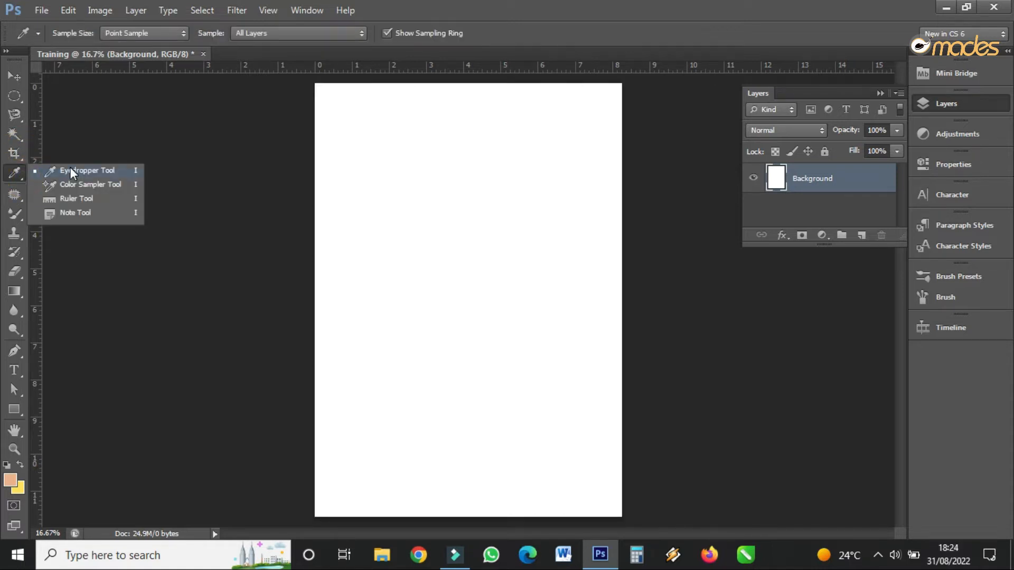
click(20, 179)
Activate the Move tool and open the image 20200422_175125 from the Desktop folder.
click(17, 75)
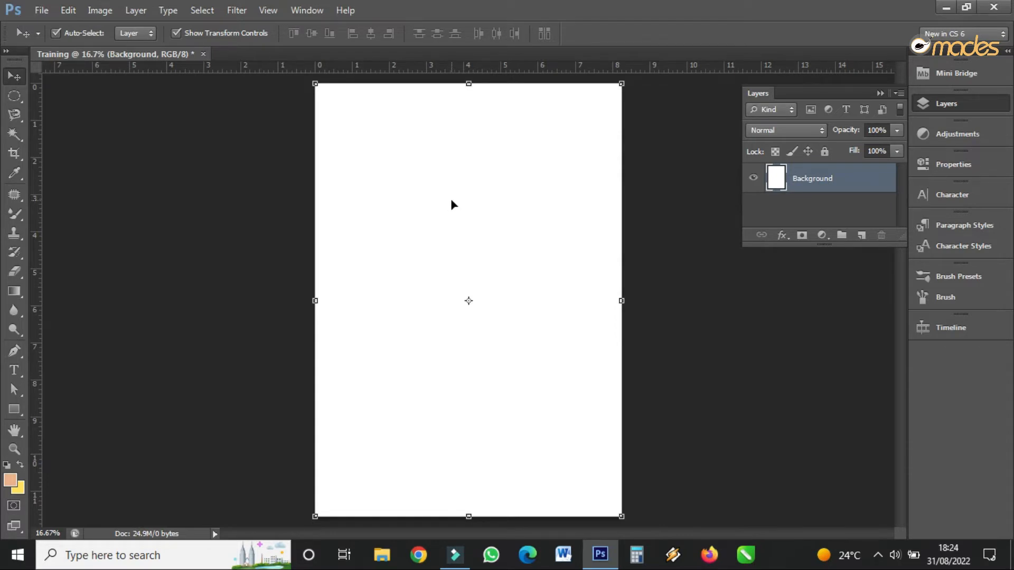
click(42, 11)
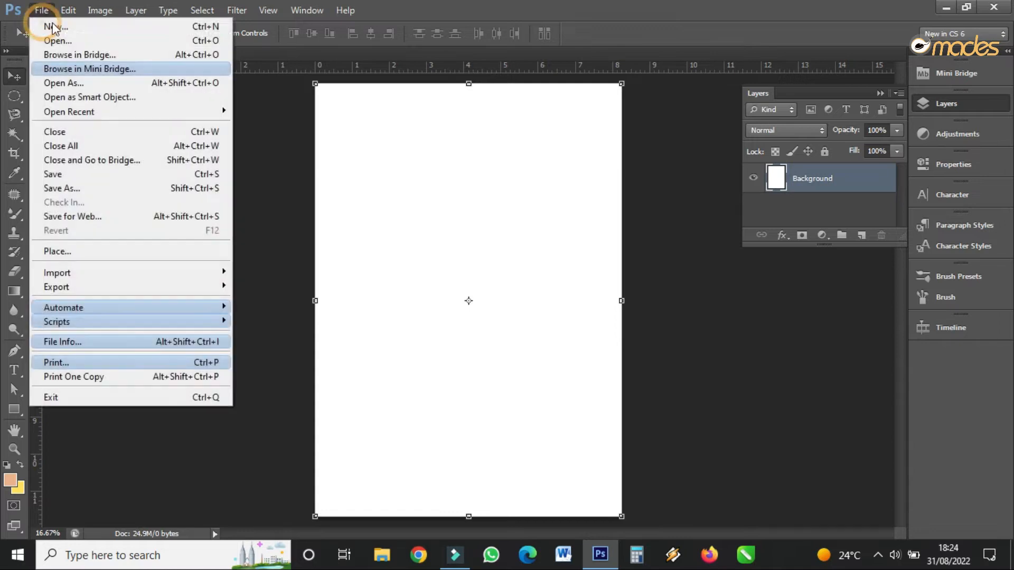
click(42, 10)
click(347, 10)
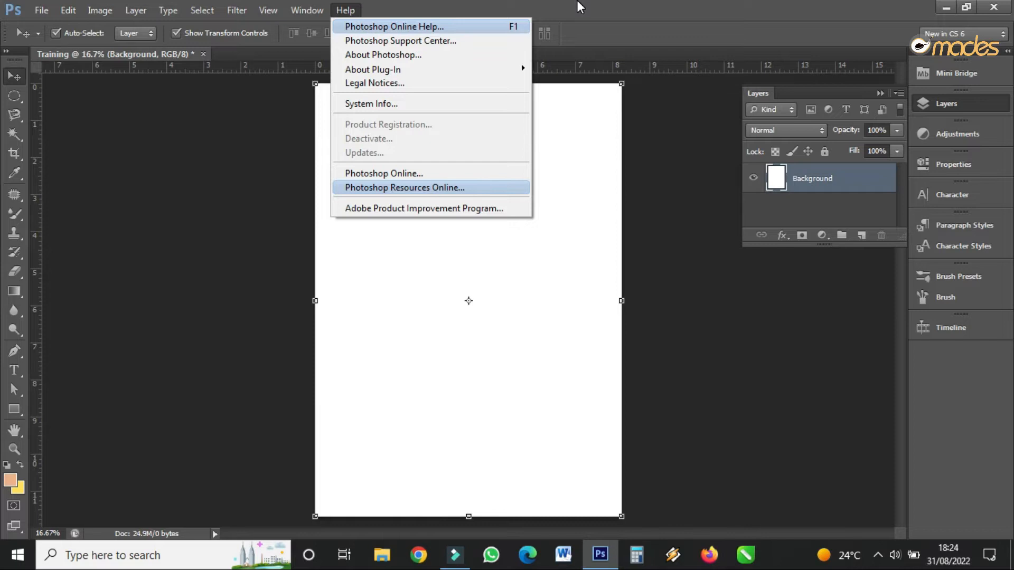
mouse_move(35, 16)
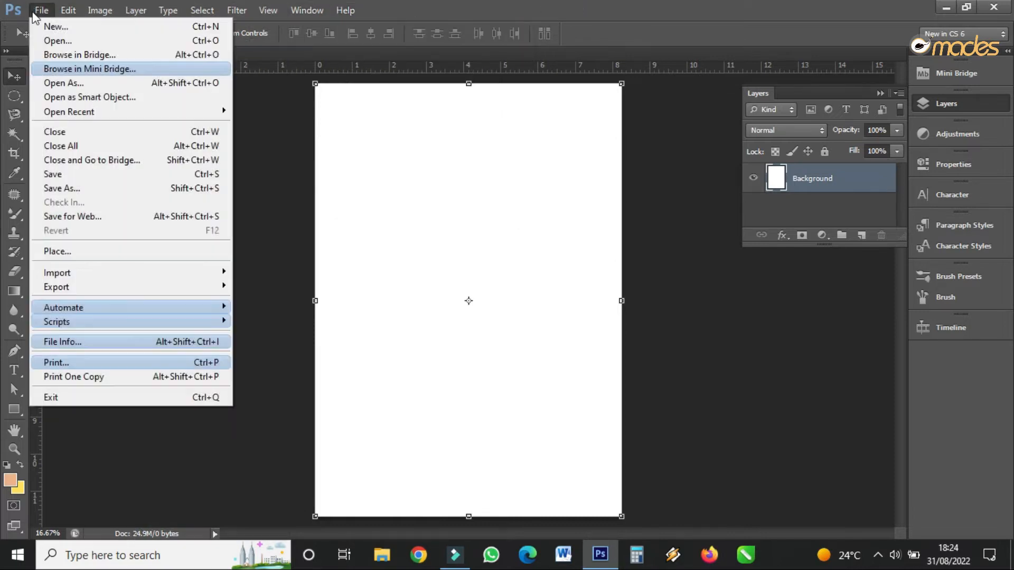
click(51, 42)
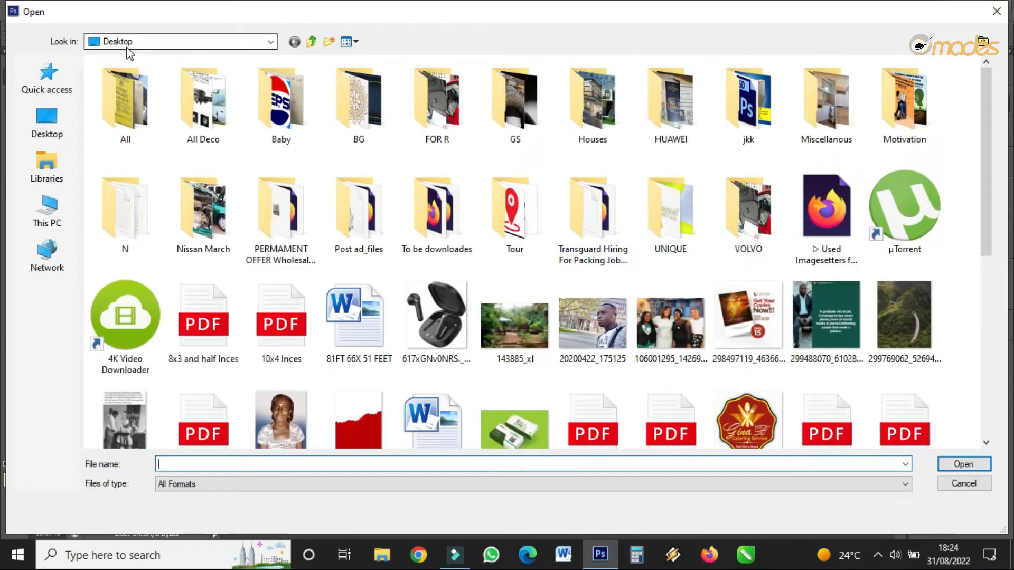
scroll(717, 216, down, 6)
scroll(717, 217, up, 3)
scroll(716, 217, down, 2)
scroll(717, 217, up, 5)
scroll(717, 216, down, 5)
scroll(717, 217, up, 5)
scroll(717, 217, down, 4)
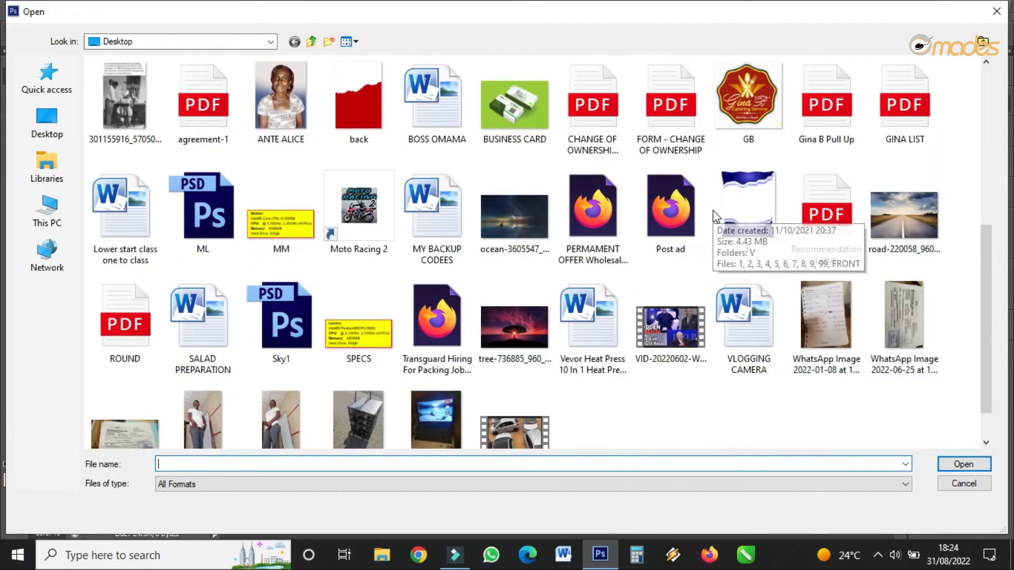
scroll(716, 216, up, 3)
click(607, 153)
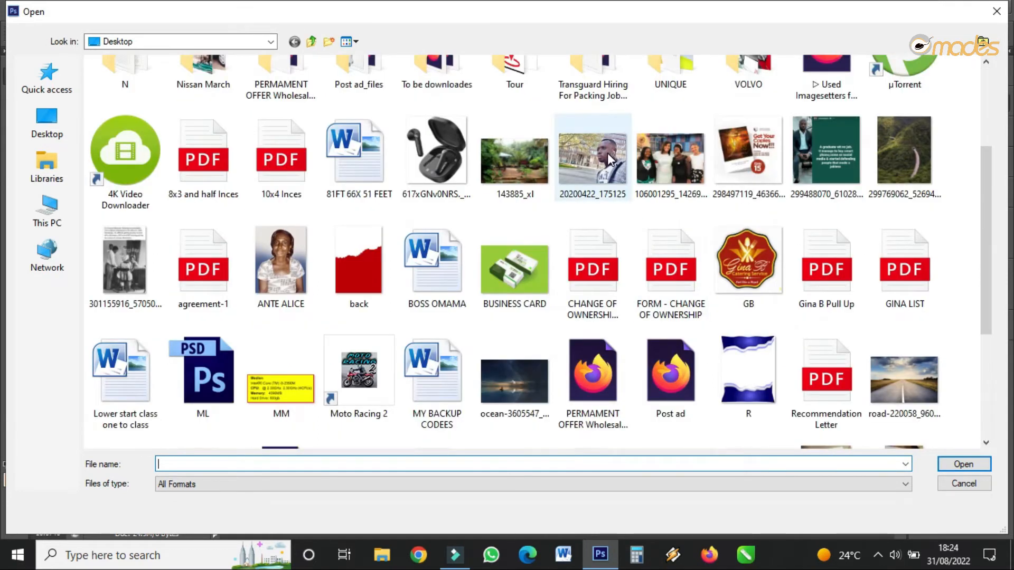
double_click(605, 157)
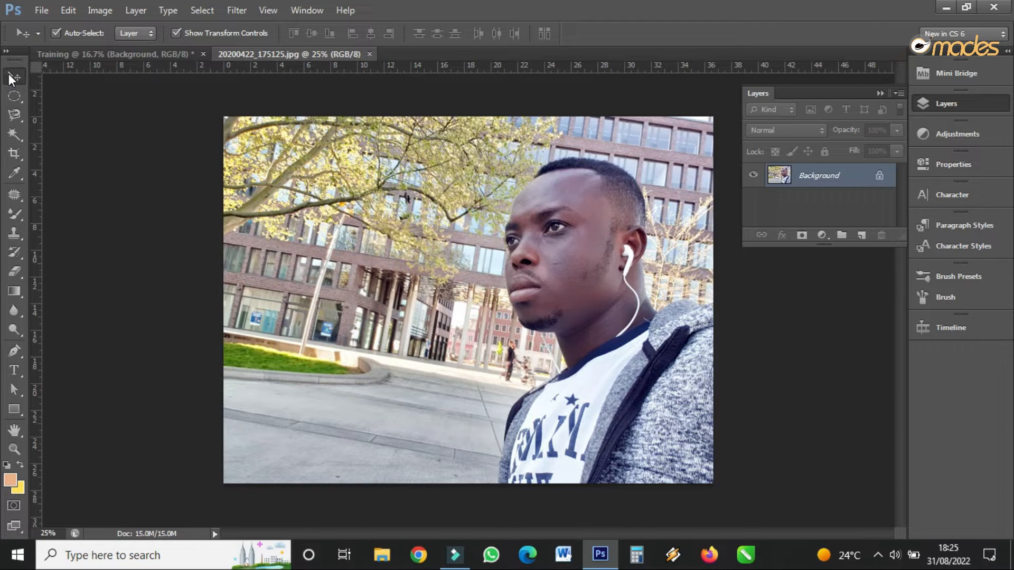
Copy the opened photo into the Training document with the Move tool and position it across the middle of the page.
click(484, 255)
drag(483, 255, 175, 54)
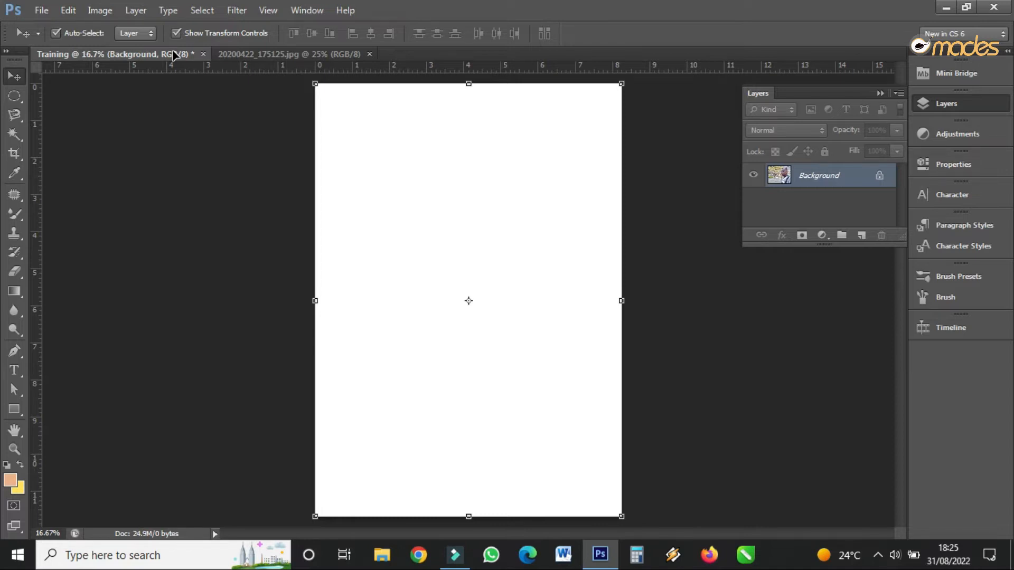
drag(174, 54, 247, 137)
drag(133, 61, 131, 55)
drag(132, 52, 181, 83)
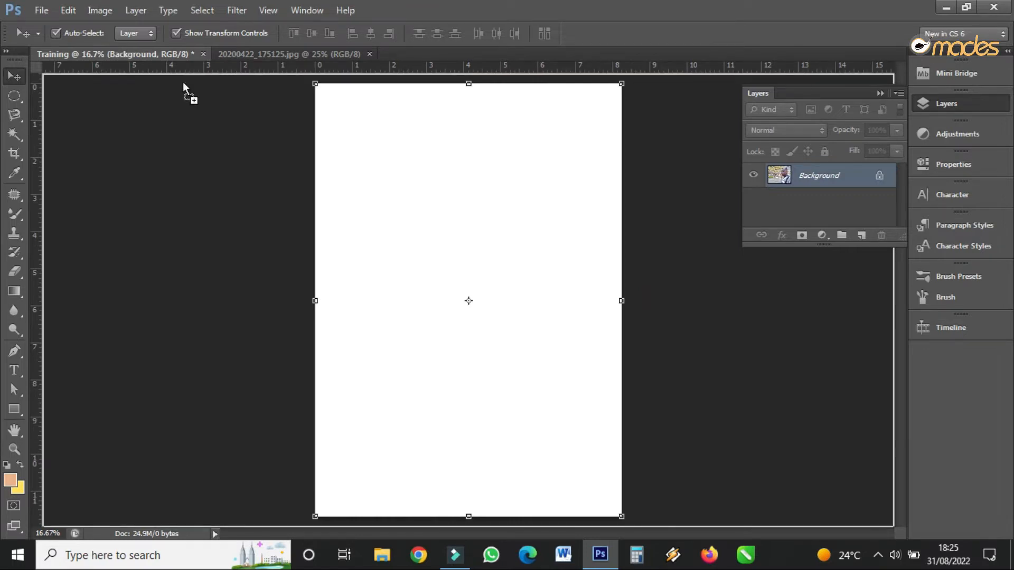
drag(310, 145, 448, 238)
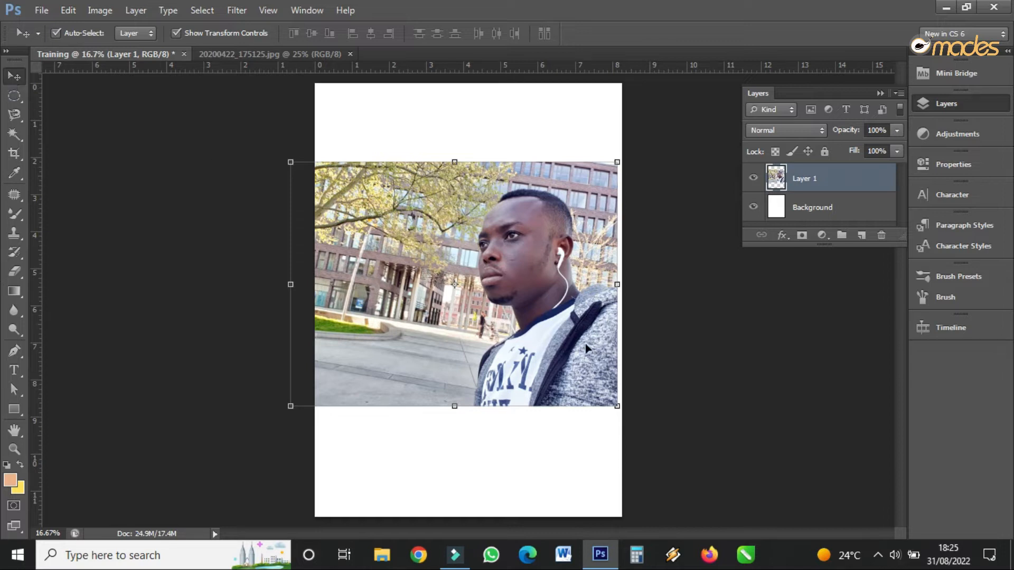
mouse_move(538, 352)
mouse_down()
mouse_move(560, 327)
mouse_move(486, 261)
mouse_move(441, 364)
mouse_move(576, 445)
mouse_move(581, 320)
mouse_move(507, 323)
mouse_move(488, 432)
mouse_move(549, 394)
mouse_move(545, 364)
mouse_up()
click(148, 208)
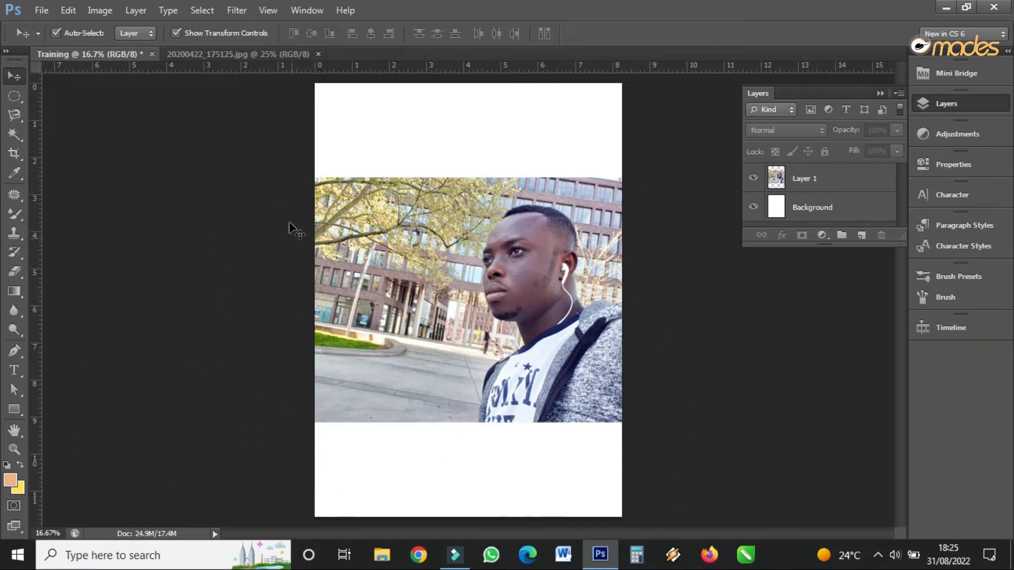
Rotate the whole Training canvas 90° clockwise.
click(103, 14)
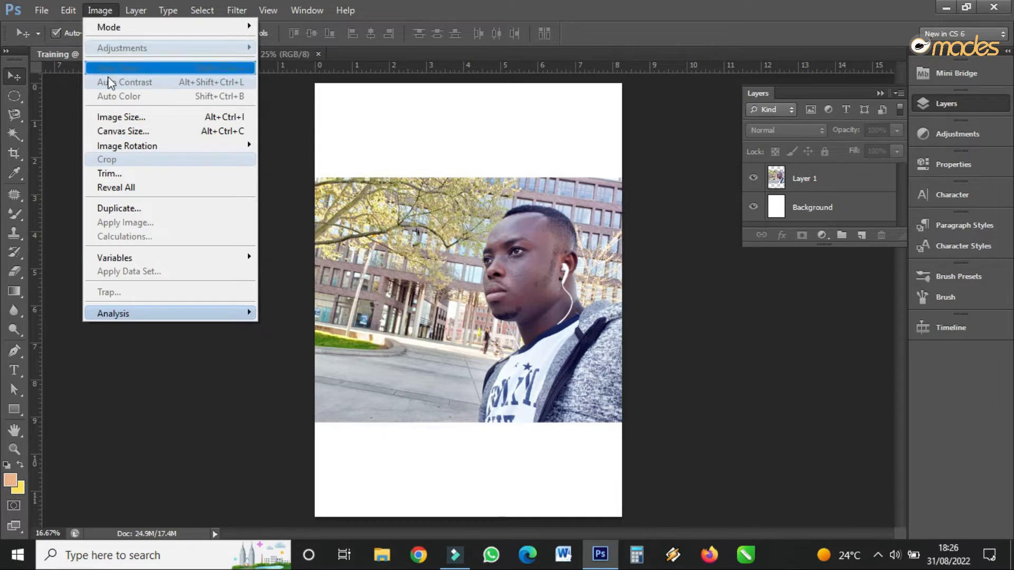
mouse_move(140, 148)
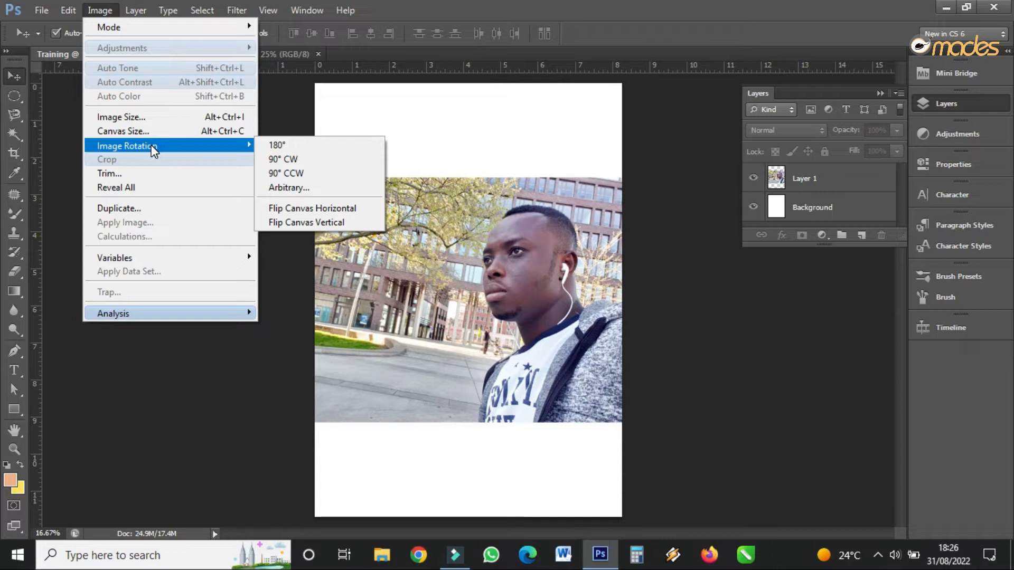
click(302, 160)
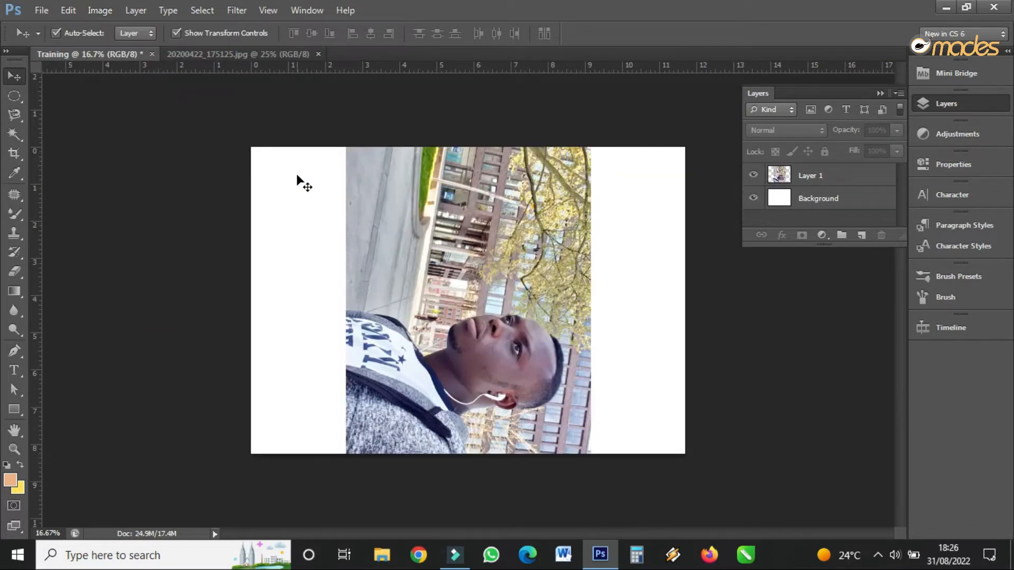
Rotate only the photo on Layer 1 90° counter-clockwise, leaving the canvas as it is.
click(422, 211)
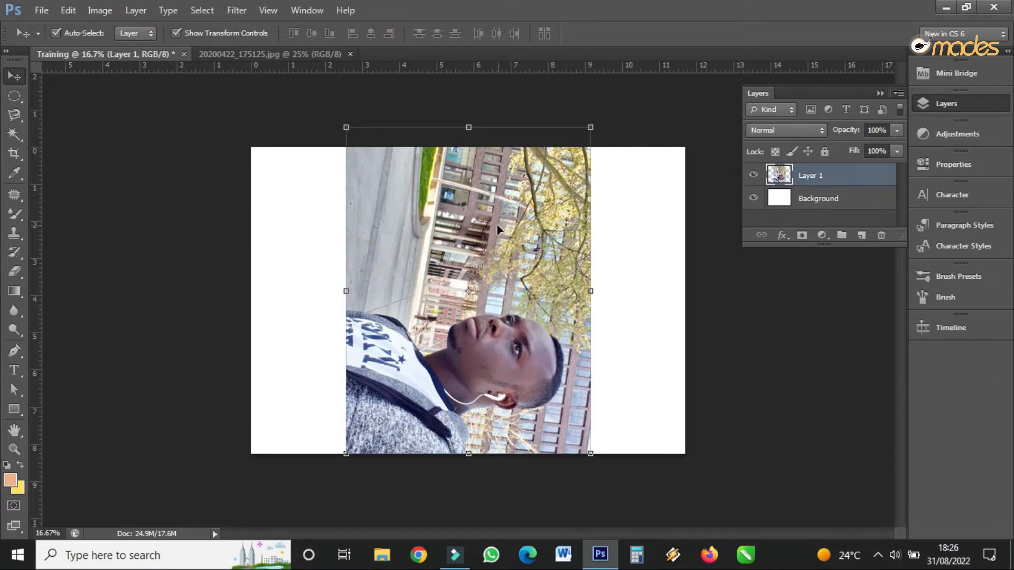
click(63, 12)
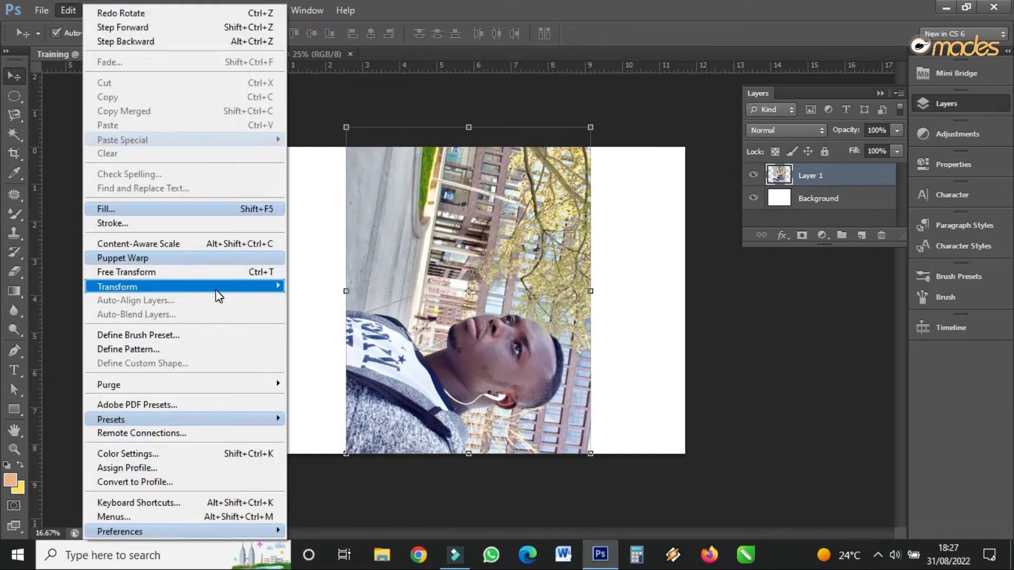
mouse_move(216, 293)
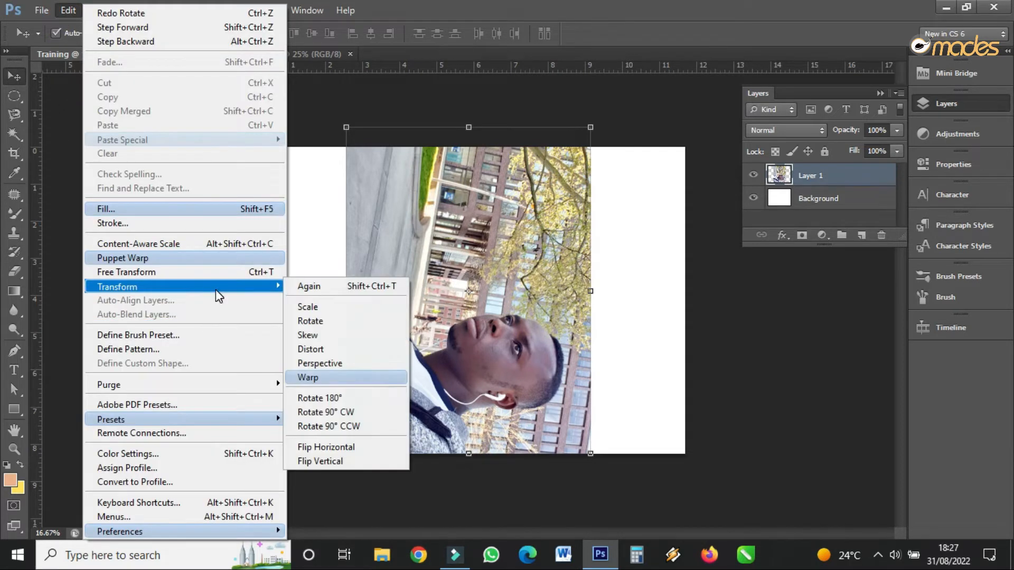
click(371, 427)
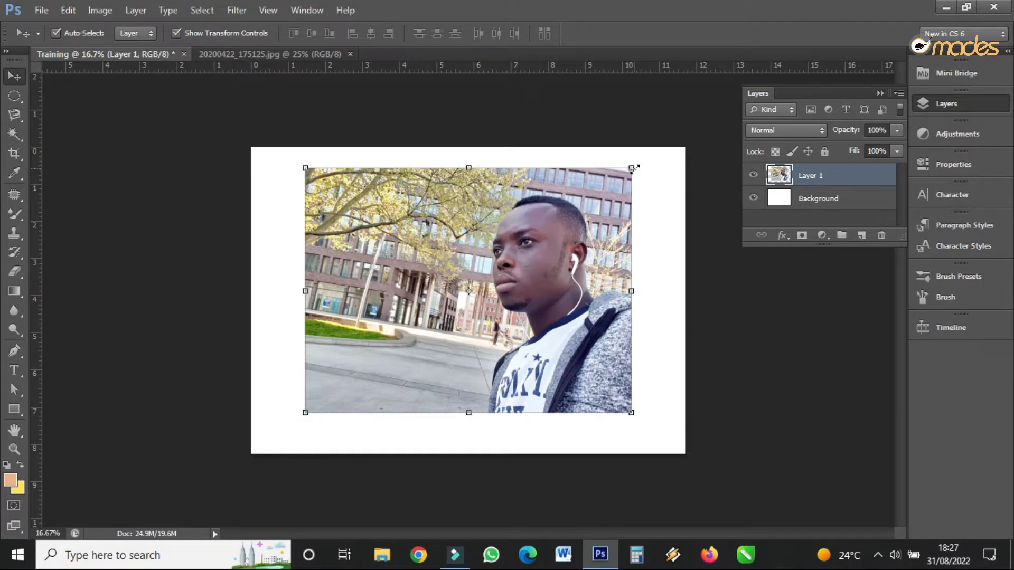
Try scaling the photo freely to about 86% width and 82% height, apply it, and undo the scaling.
drag(633, 168, 584, 211)
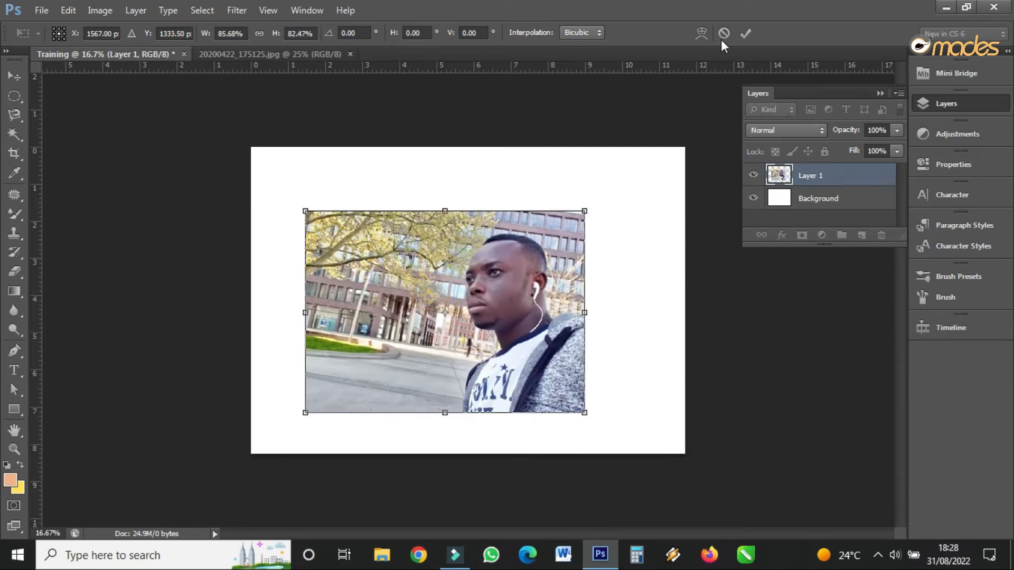
click(747, 33)
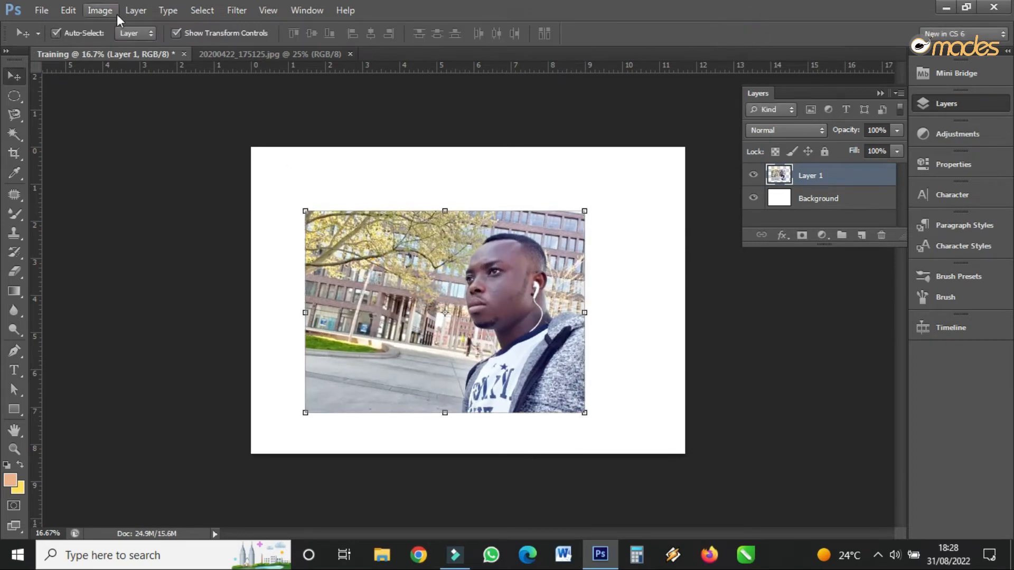
click(68, 10)
click(148, 41)
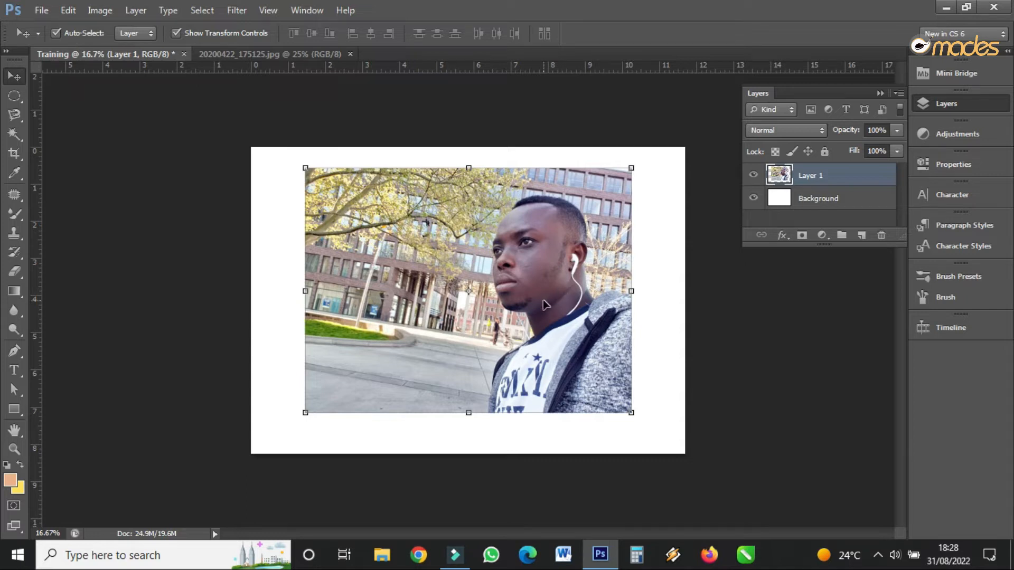
Enlarge the photo proportionally to about 133%, place it at the page's upper-left corner to span the full width, and apply the transform.
click(632, 169)
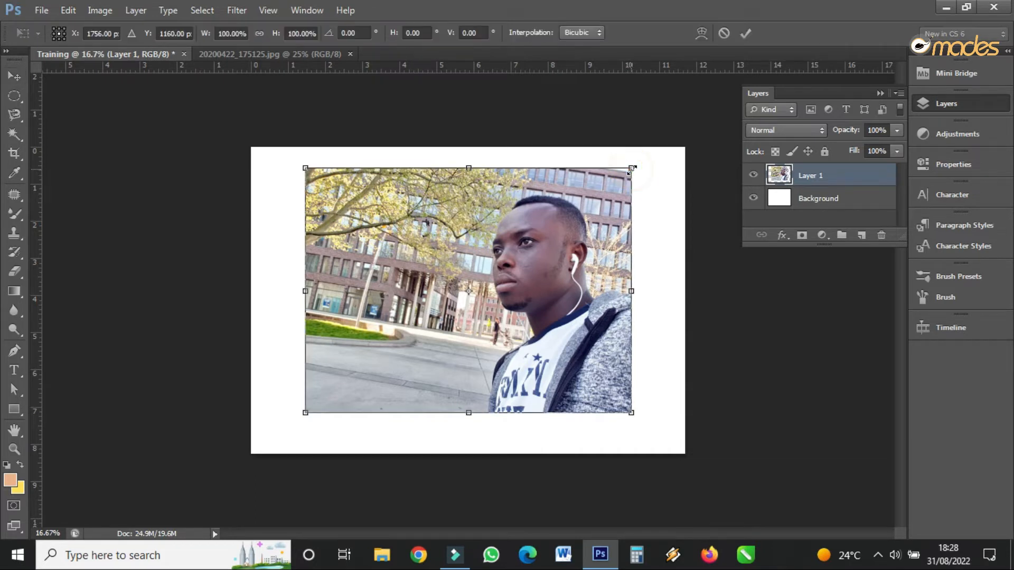
drag(632, 169, 714, 109)
drag(570, 219, 515, 254)
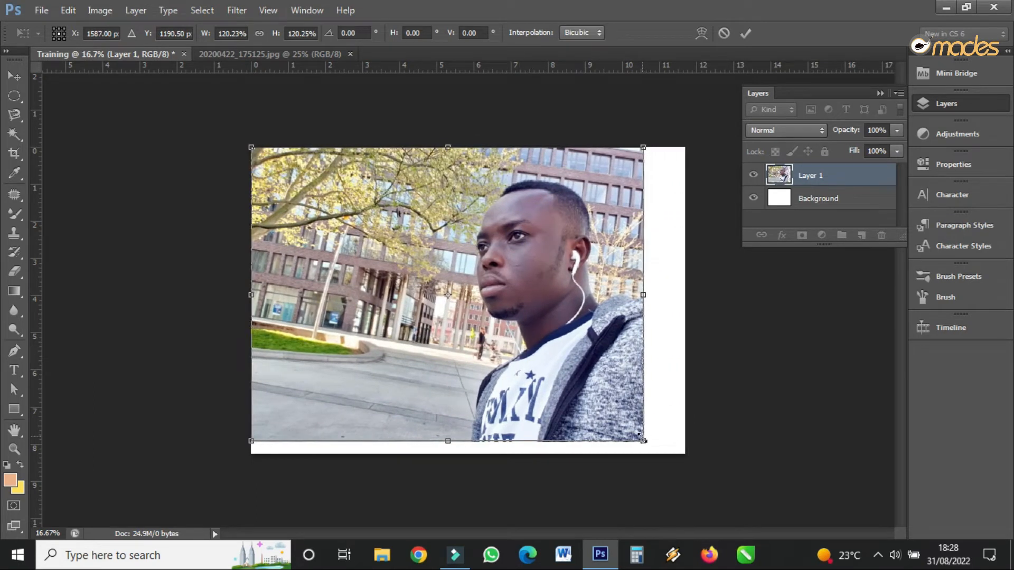
drag(643, 439, 686, 471)
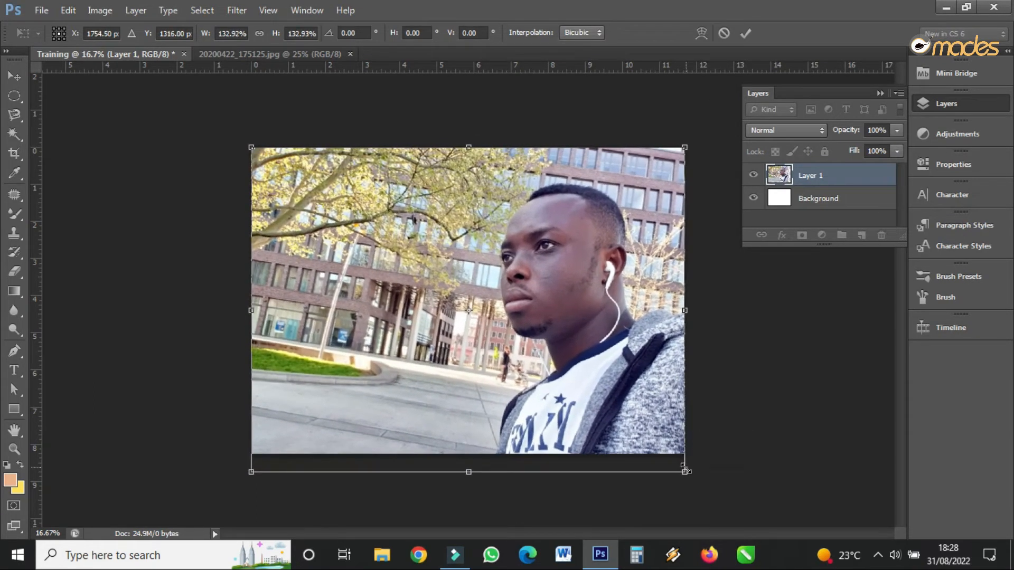
click(754, 37)
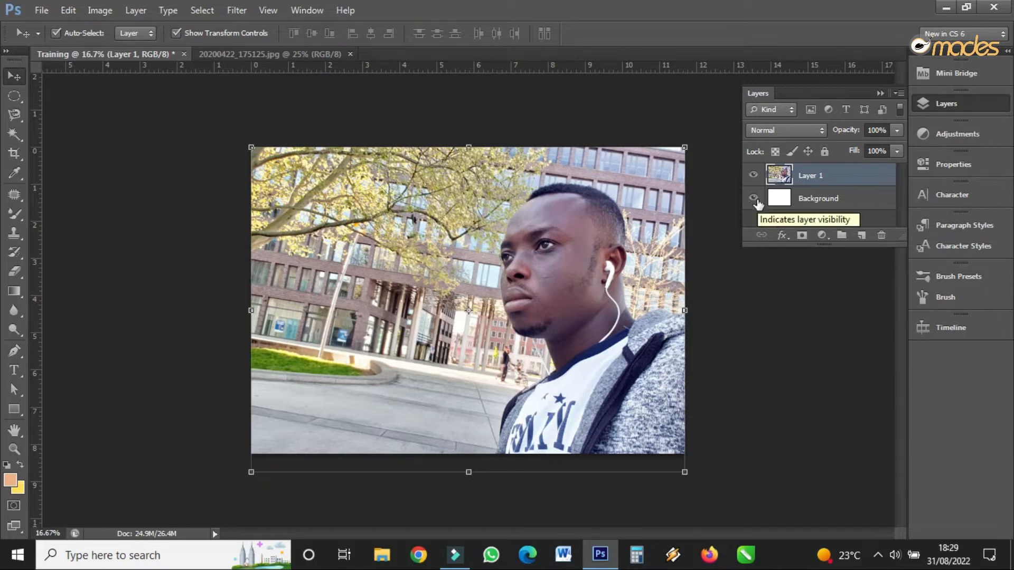
Shift the photo left to uncover a strip of the page, and toggle the Background layer's visibility off and on.
drag(614, 226, 541, 212)
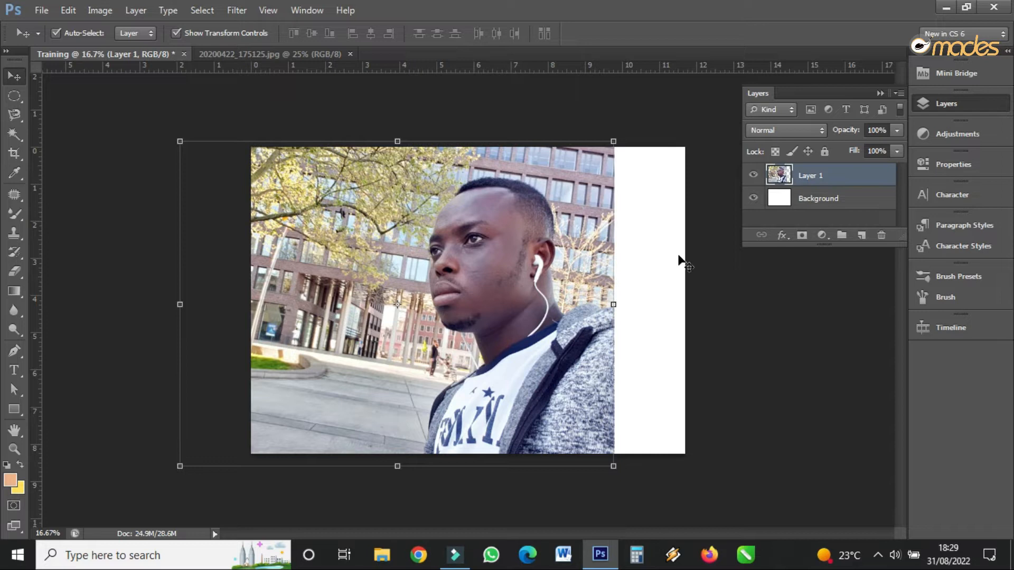
click(753, 199)
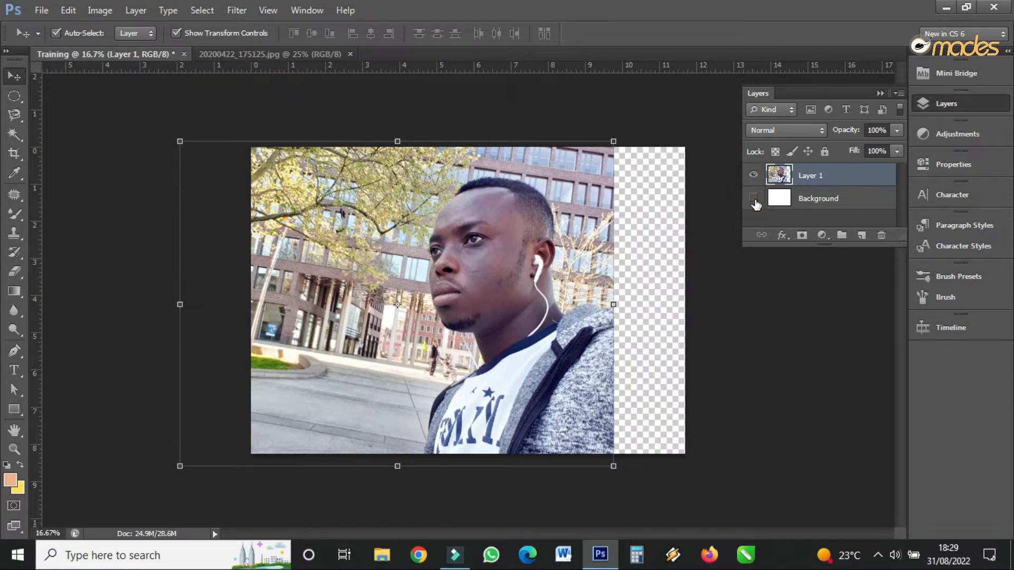
click(754, 198)
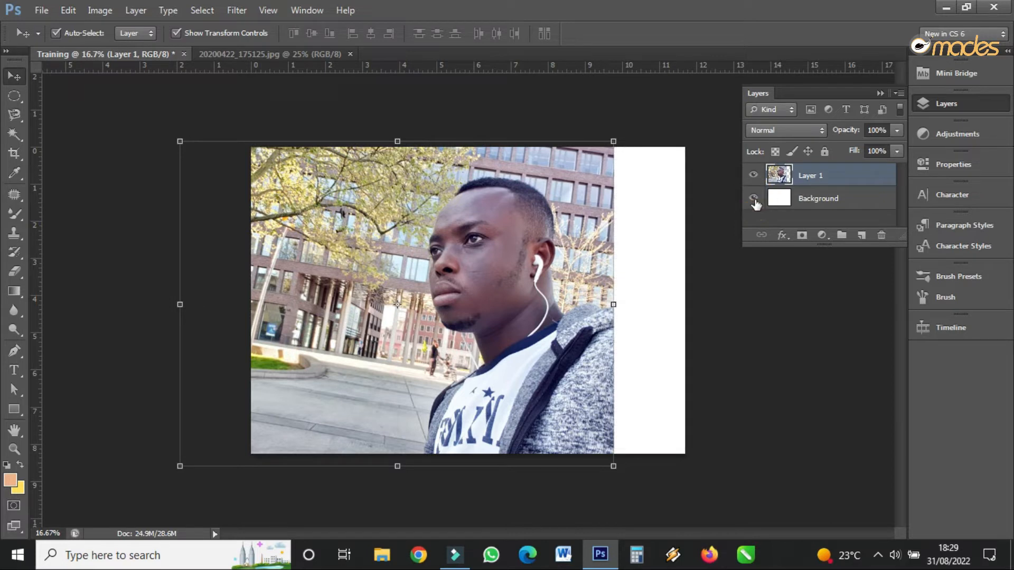
click(753, 199)
click(753, 199)
click(753, 199)
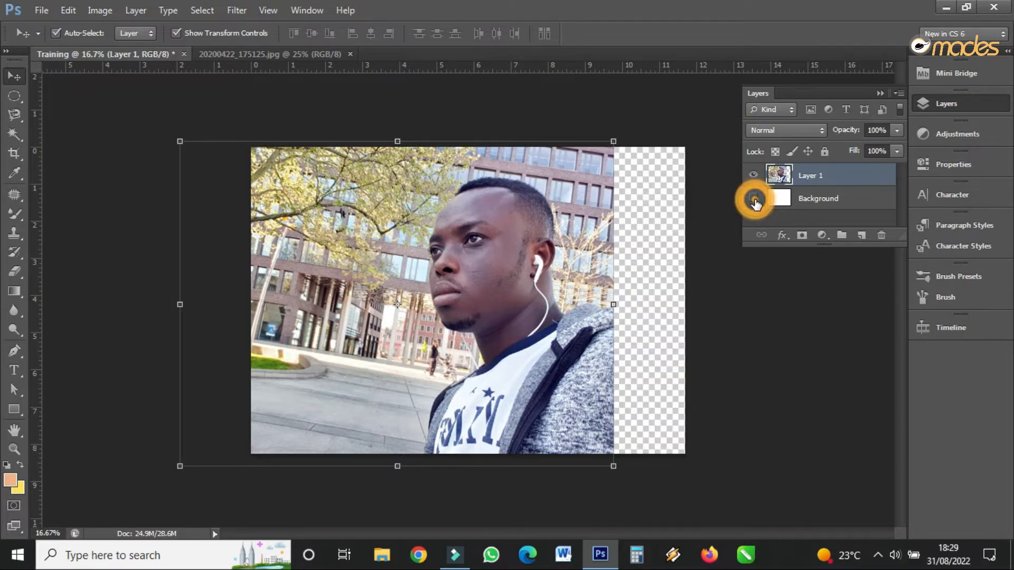
click(753, 199)
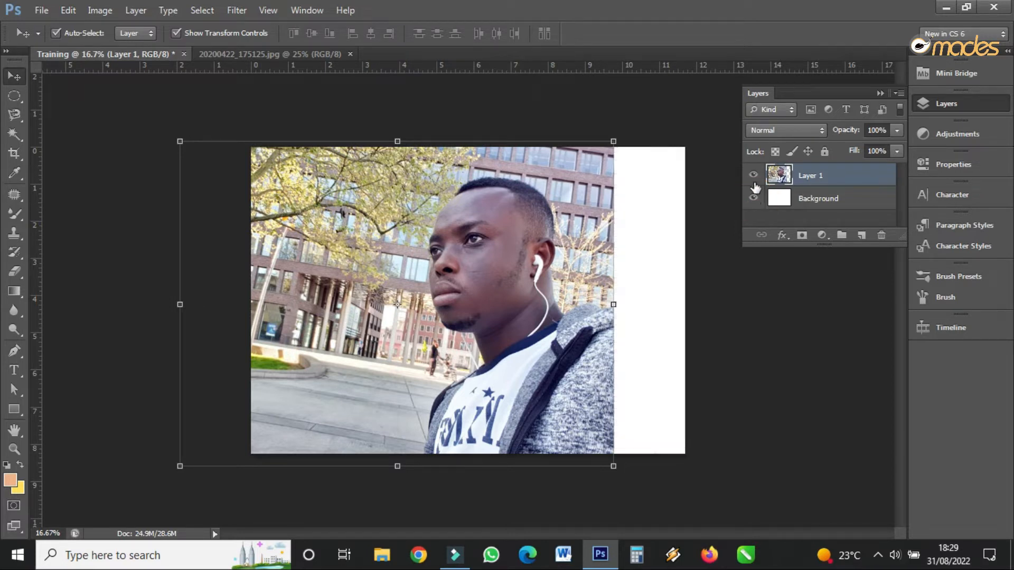
Rename Layer 1 to "picture" in the layer list.
right_click(818, 178)
click(804, 175)
double_click(803, 175)
text(P)
click(814, 199)
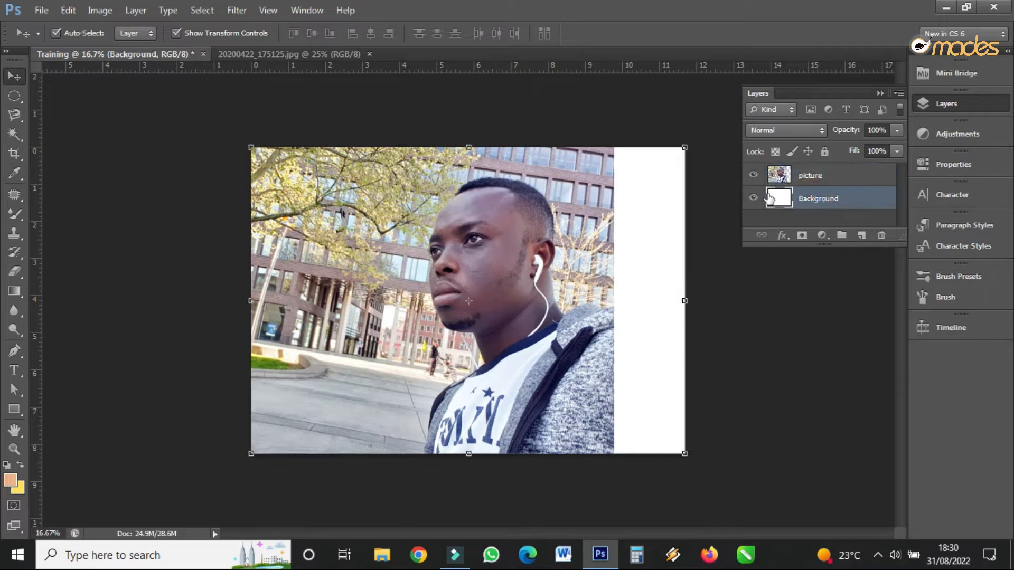
Switch the active layer between picture and Background to compare their extents, ending on the picture layer.
click(822, 178)
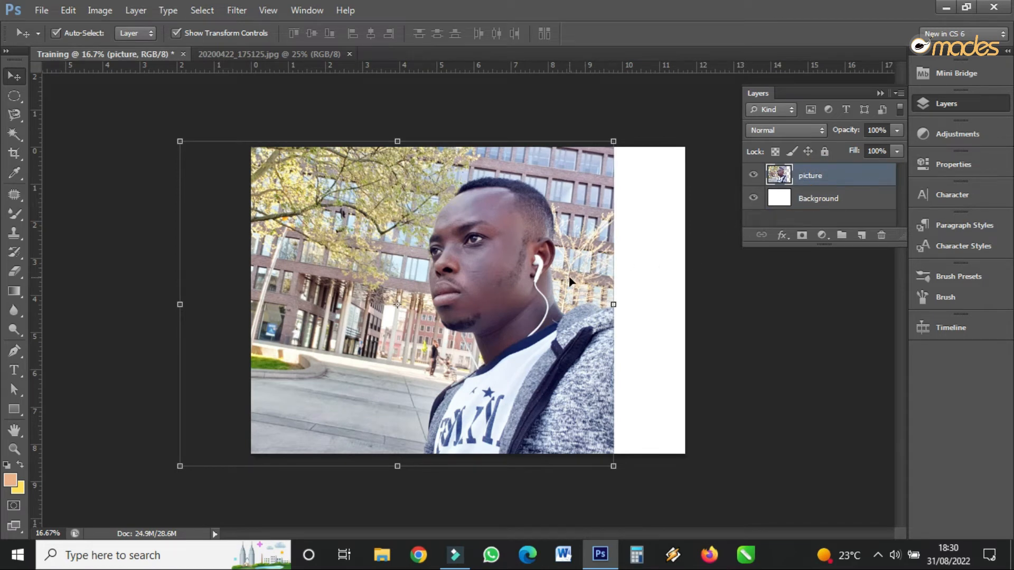
click(827, 207)
mouse_move(666, 190)
mouse_down()
mouse_move(653, 199)
mouse_move(664, 185)
mouse_up()
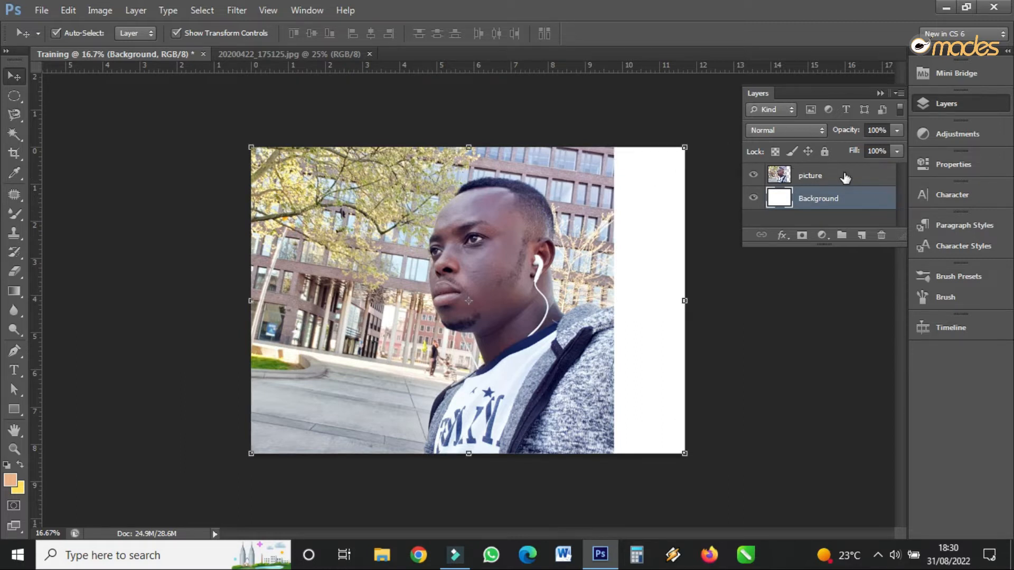
click(845, 178)
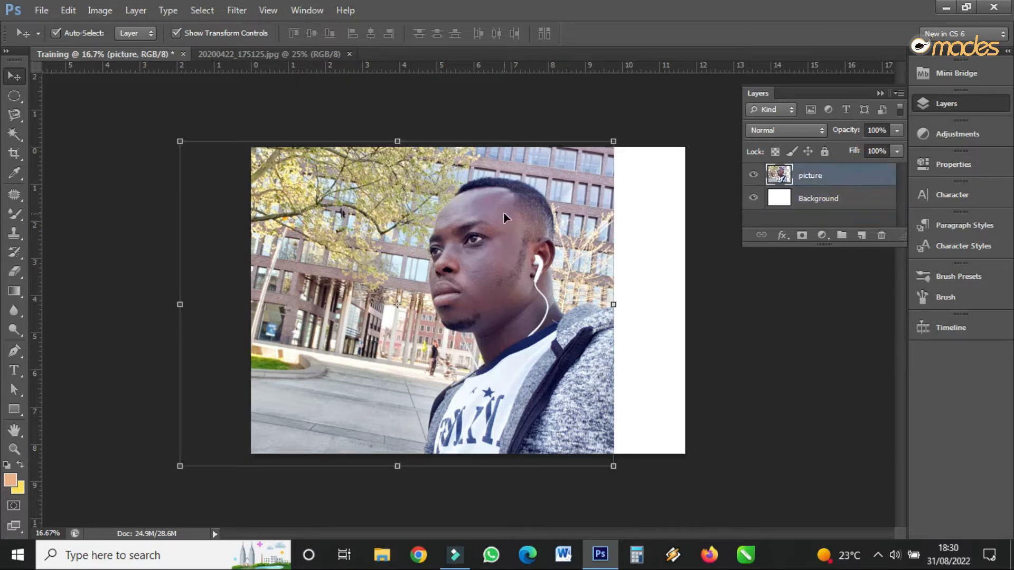
Hide and show the picture and Background layers in turn, and move the photo back to cover the whole page.
click(753, 176)
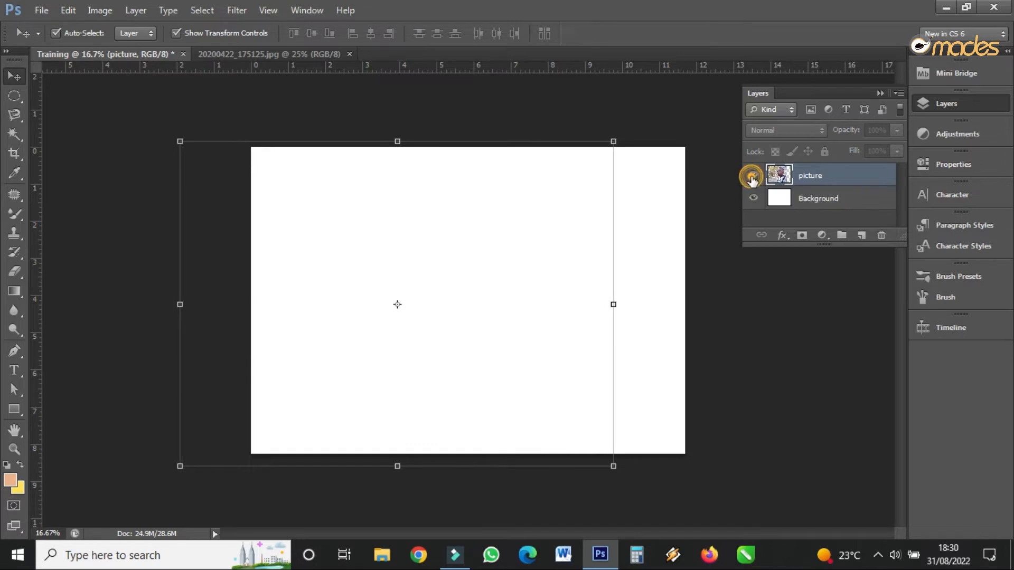
click(753, 176)
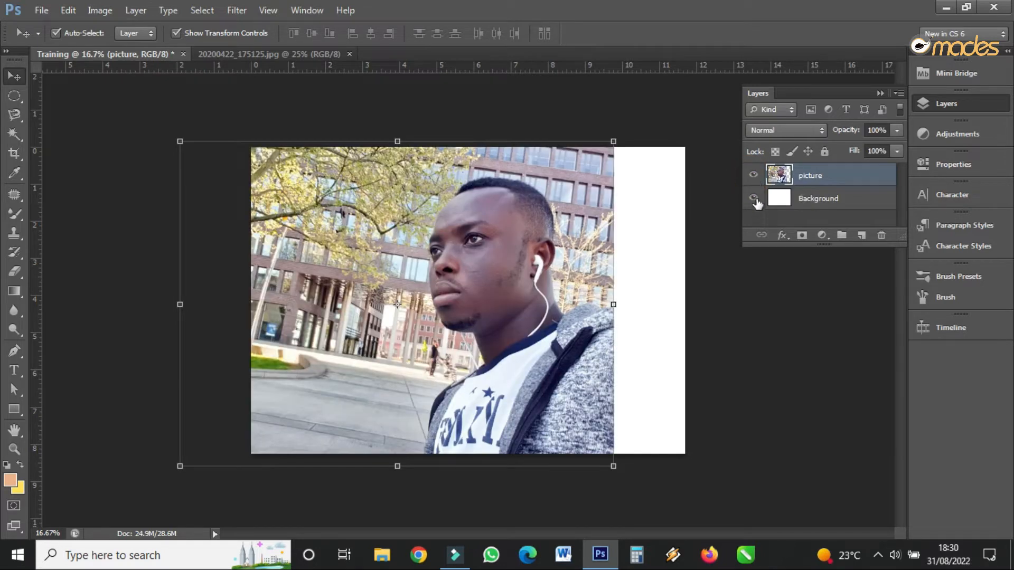
click(754, 198)
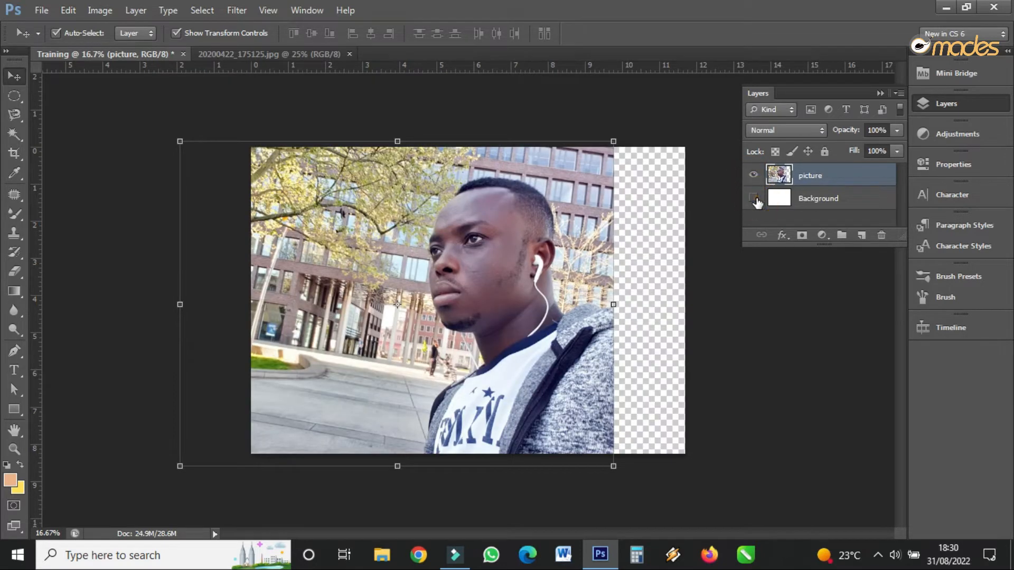
click(754, 198)
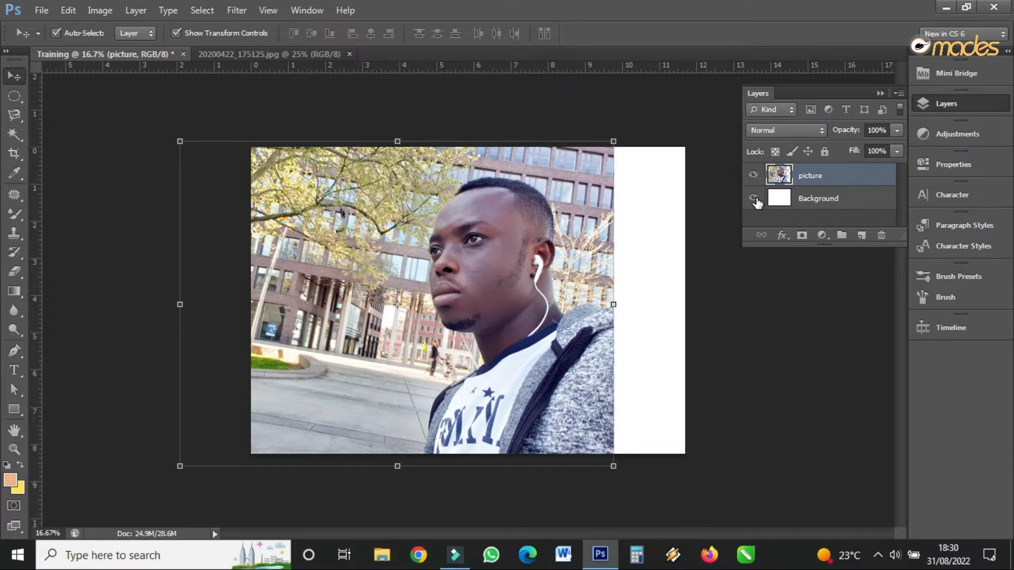
drag(388, 252, 459, 239)
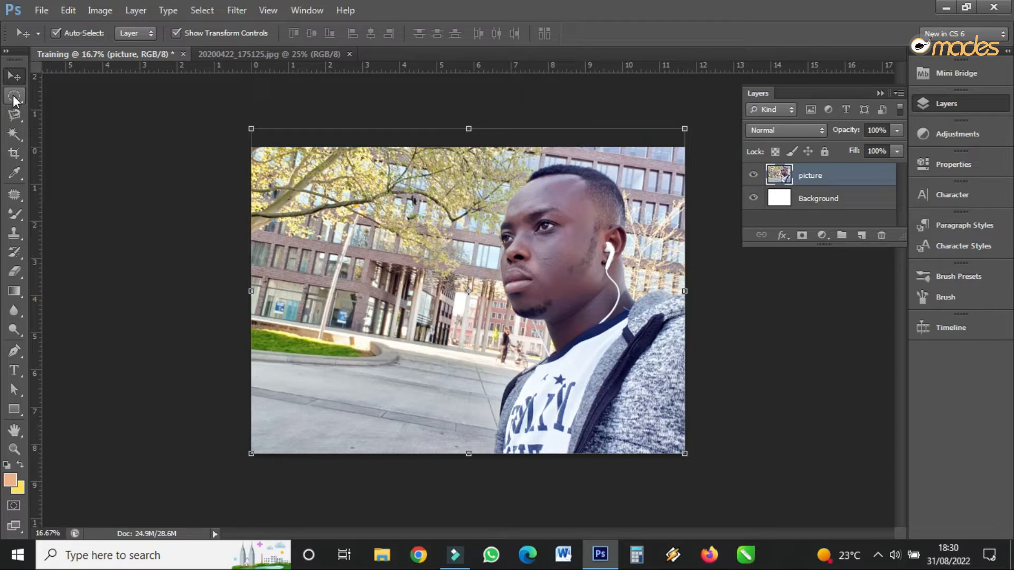
Select a large elliptical area in the photo's upper-left part with the Elliptical Marquee and move its pixels off the page.
click(13, 98)
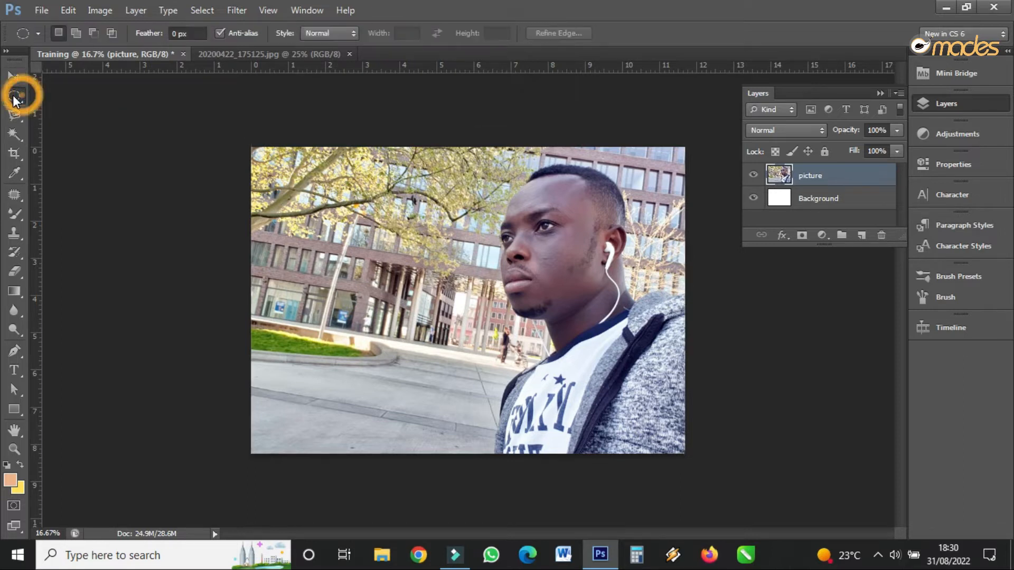
drag(251, 149, 484, 352)
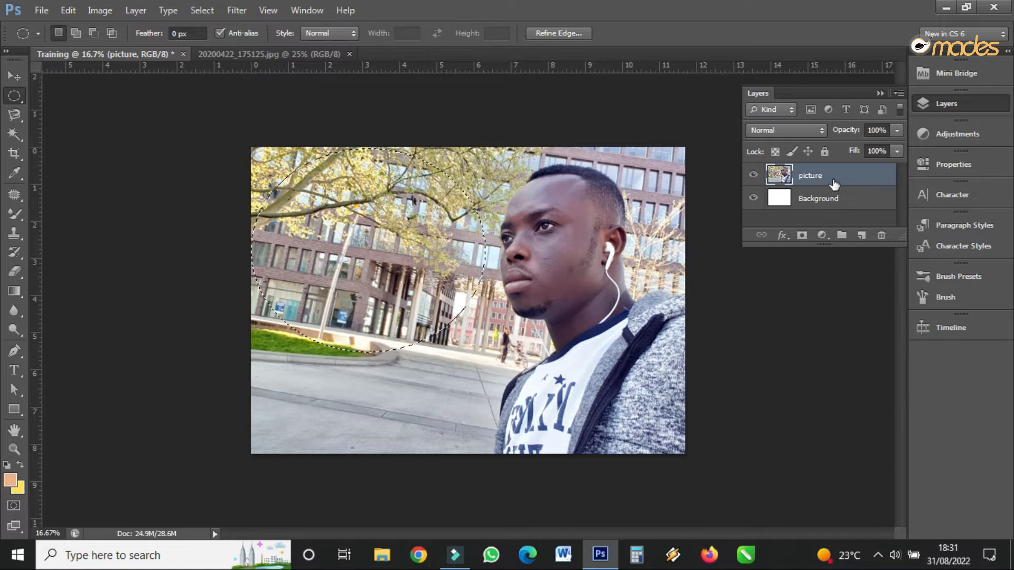
click(14, 76)
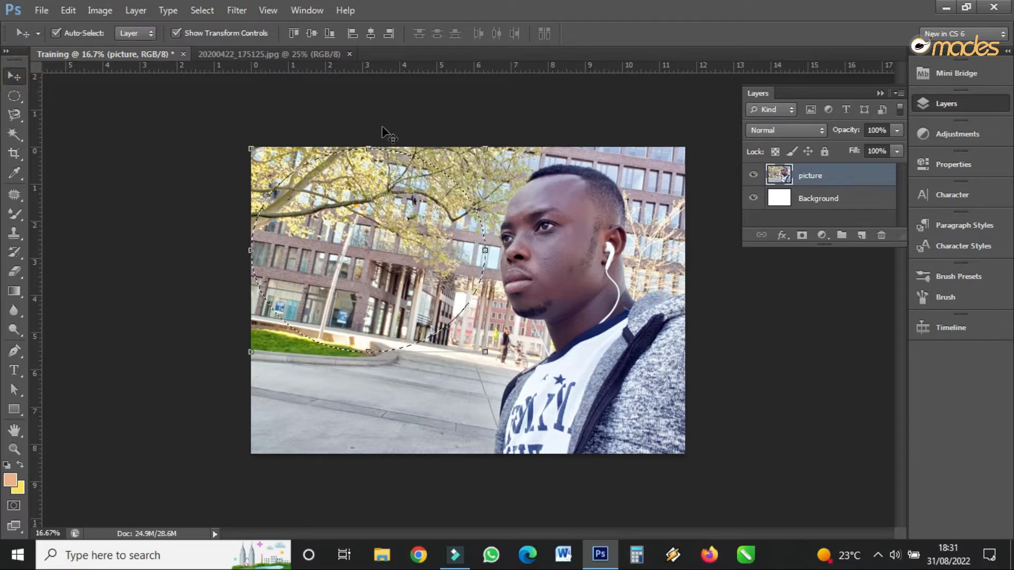
drag(378, 165, 89, 175)
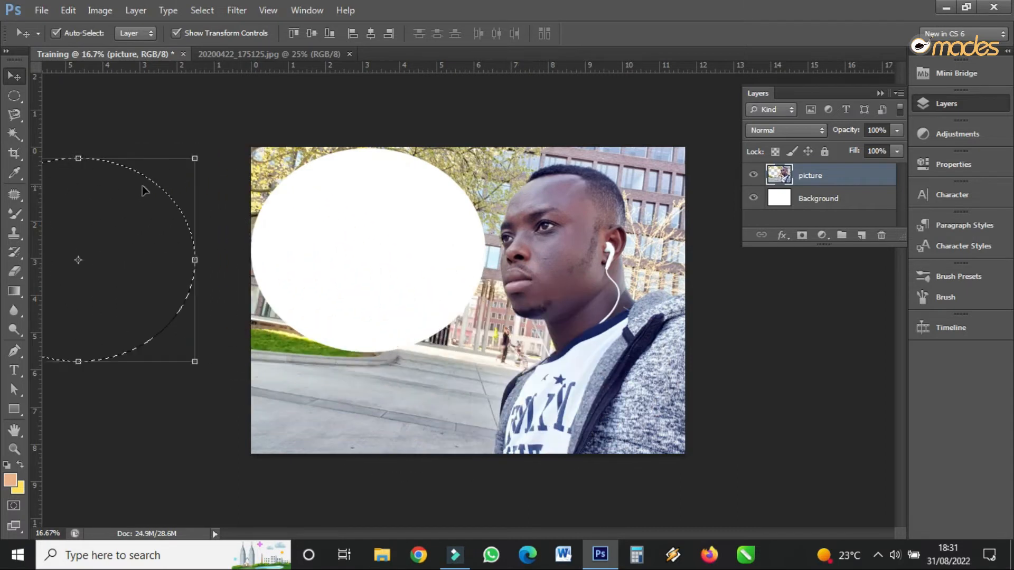
Undo the move of the elliptical photo area and step back to before the selection was made, with the Move tool active.
click(69, 11)
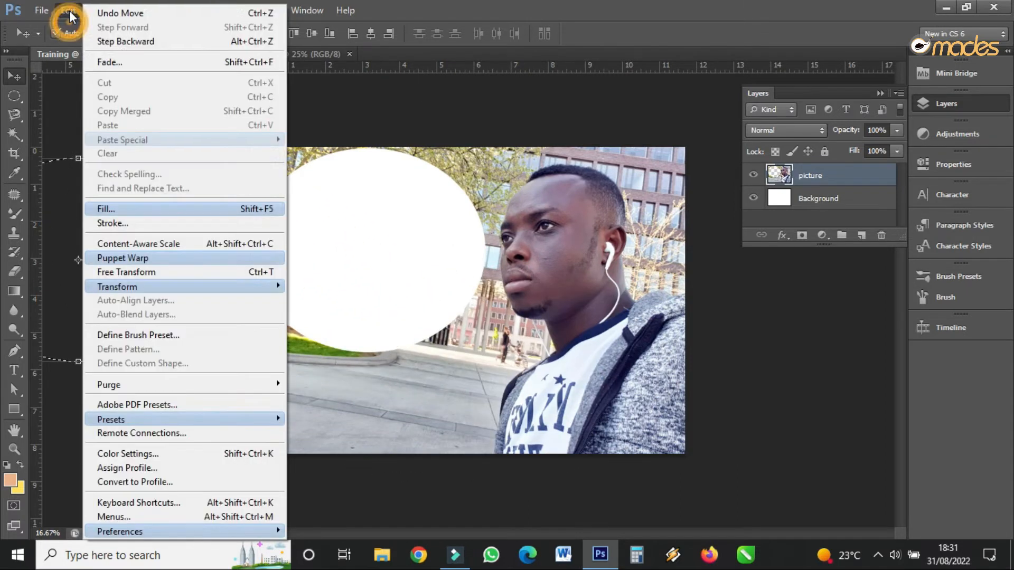
click(123, 48)
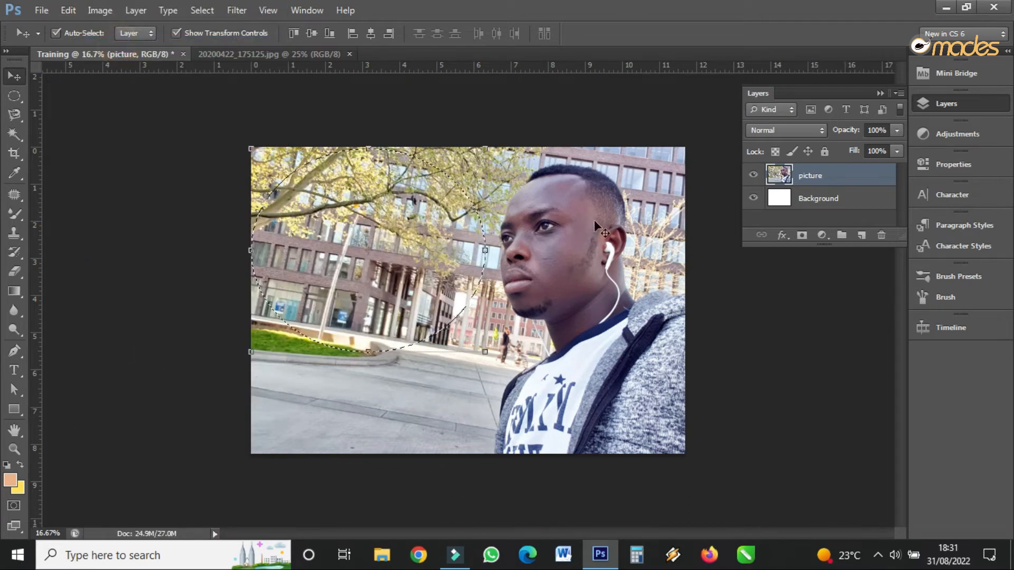
click(23, 101)
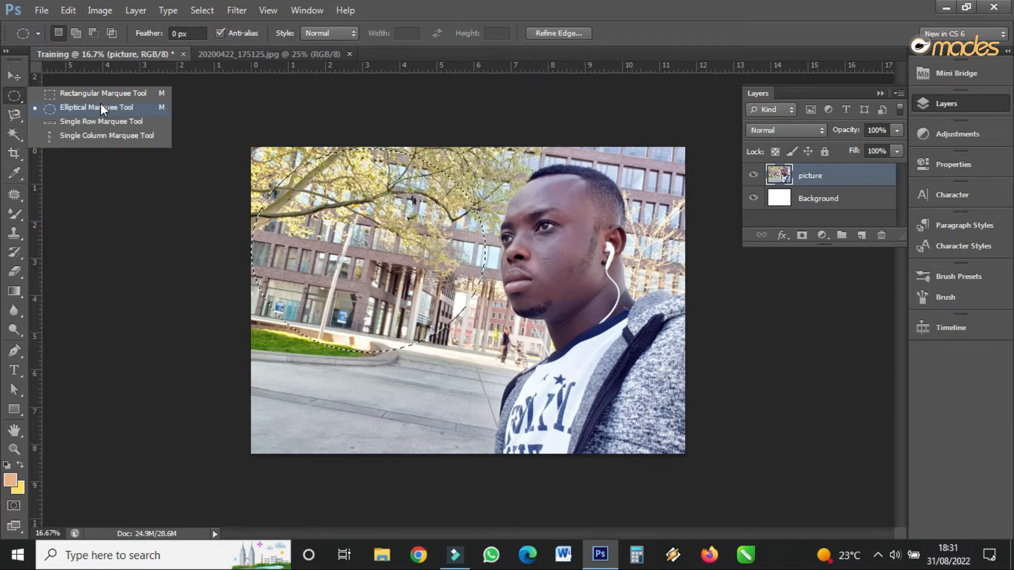
key(v)
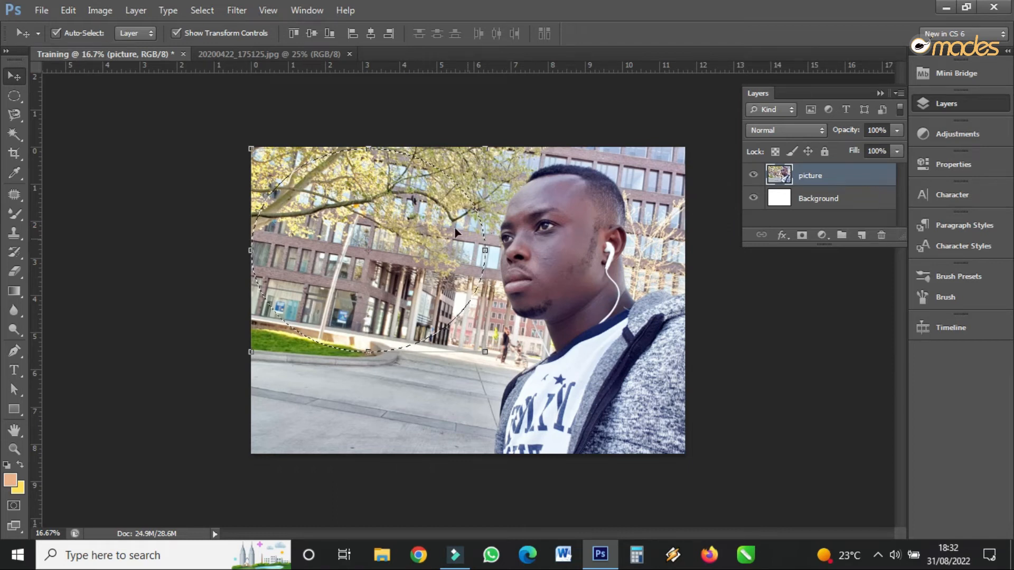
click(63, 16)
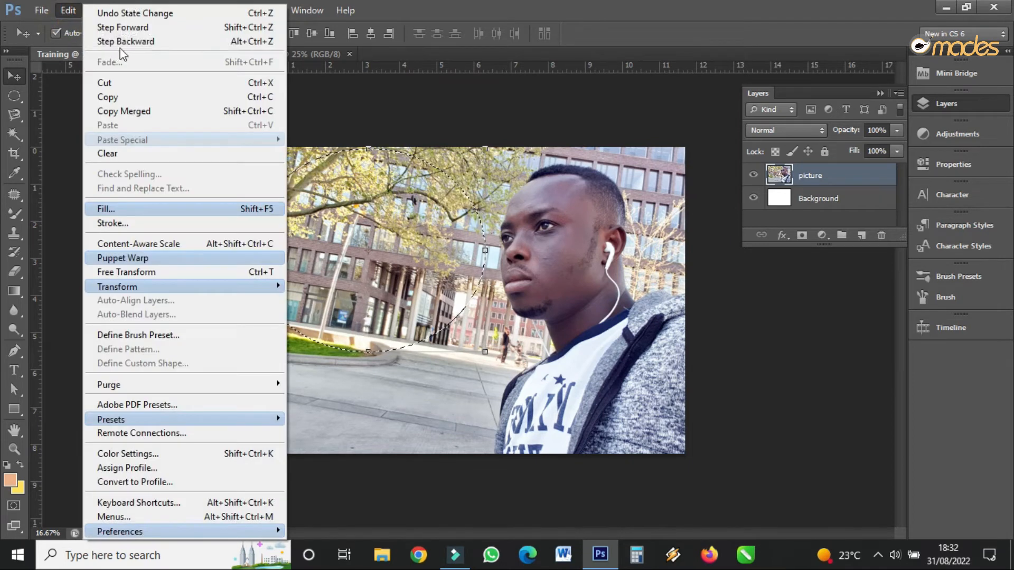
click(131, 45)
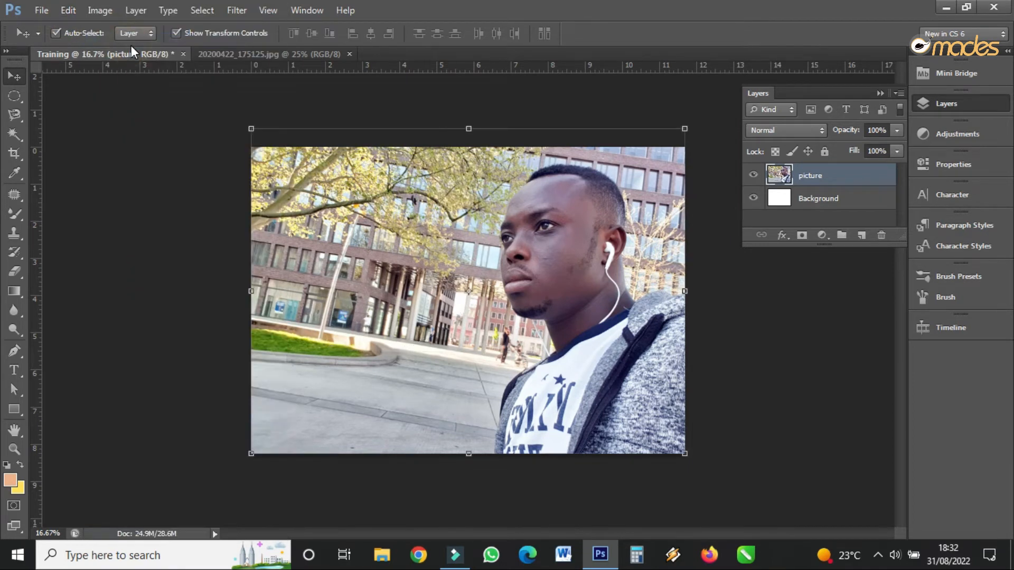
Select a large rectangular area across the middle of the photo with the Rectangular Marquee, and undo the selection.
click(13, 100)
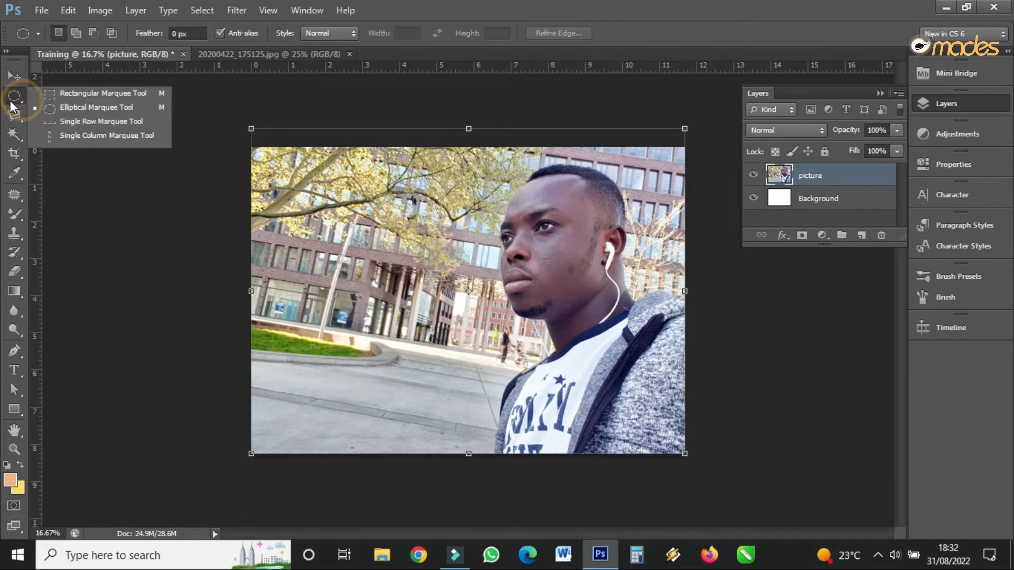
click(49, 97)
drag(295, 218, 638, 416)
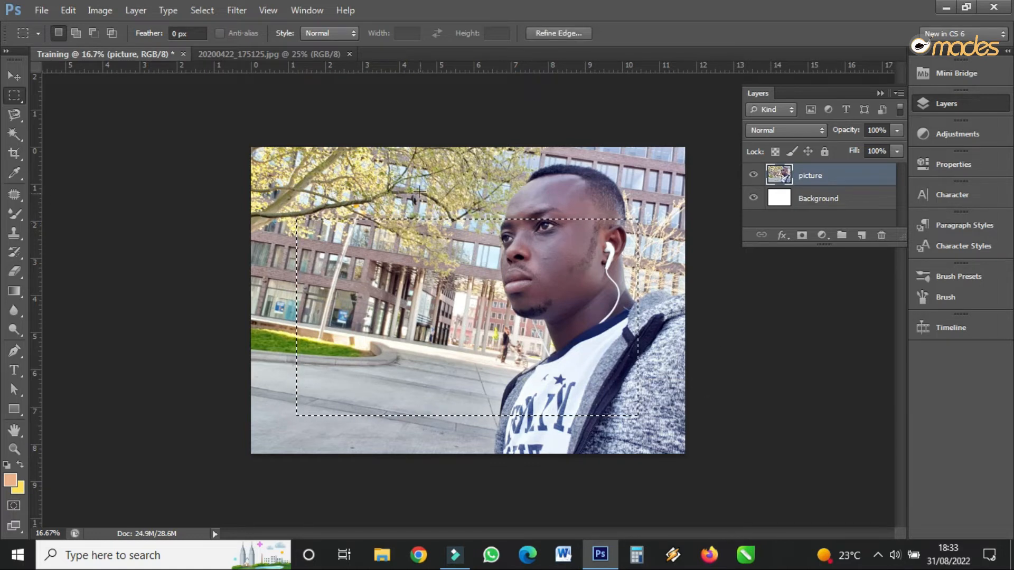
click(69, 11)
click(74, 41)
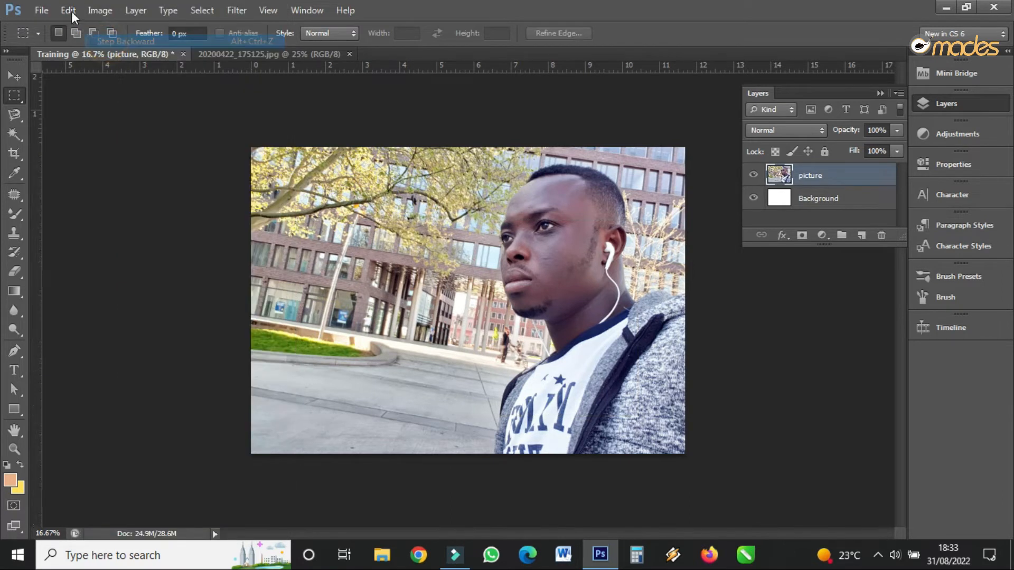
Outline an irregular freehand area of the building and pavement beside the man's face with the Lasso, and move its pixels off the page.
click(20, 120)
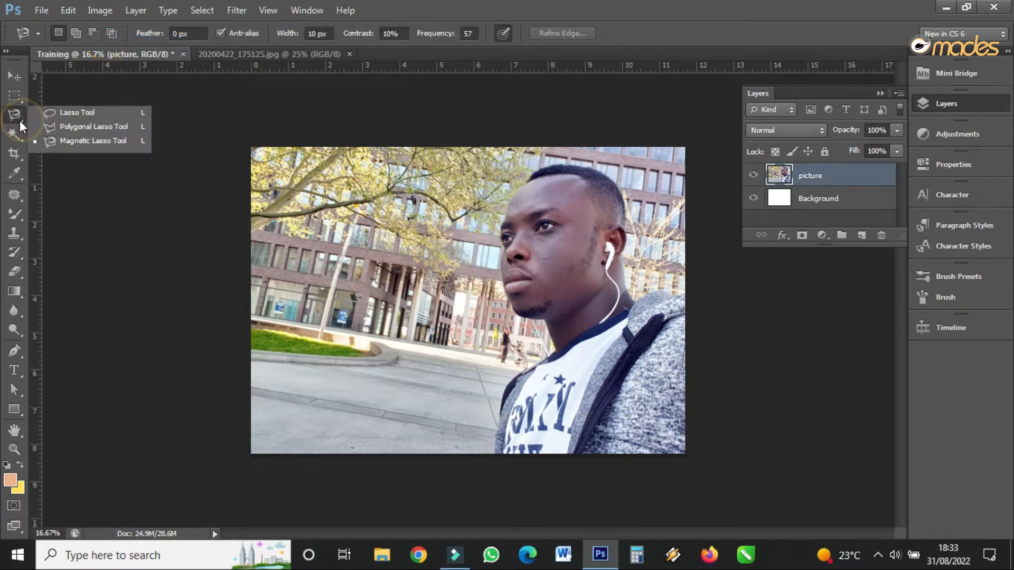
click(47, 114)
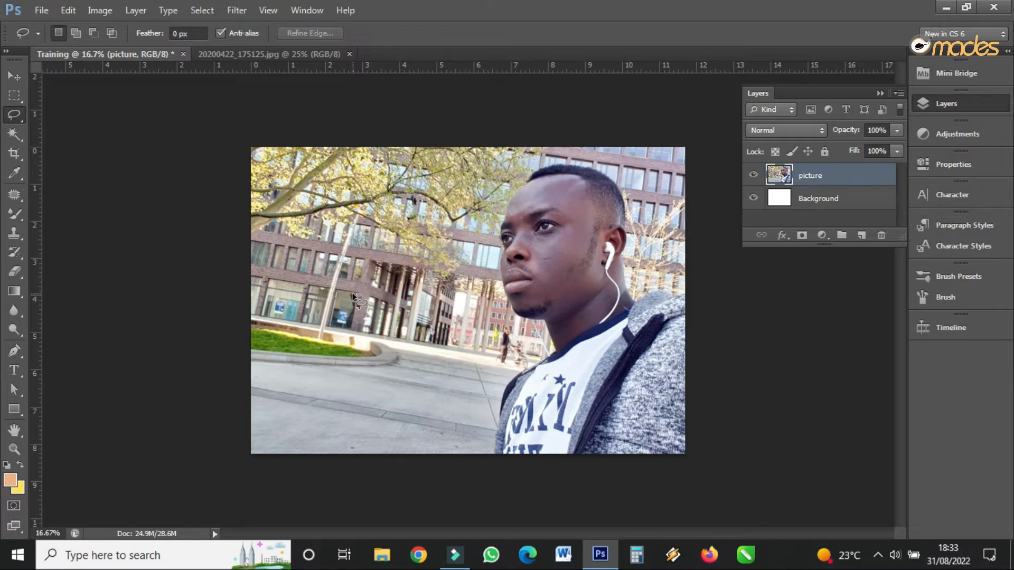
mouse_move(349, 296)
mouse_down()
mouse_move(377, 362)
mouse_move(363, 386)
mouse_up()
mouse_move(482, 399)
mouse_down()
mouse_move(501, 337)
mouse_move(462, 257)
mouse_move(352, 293)
mouse_up()
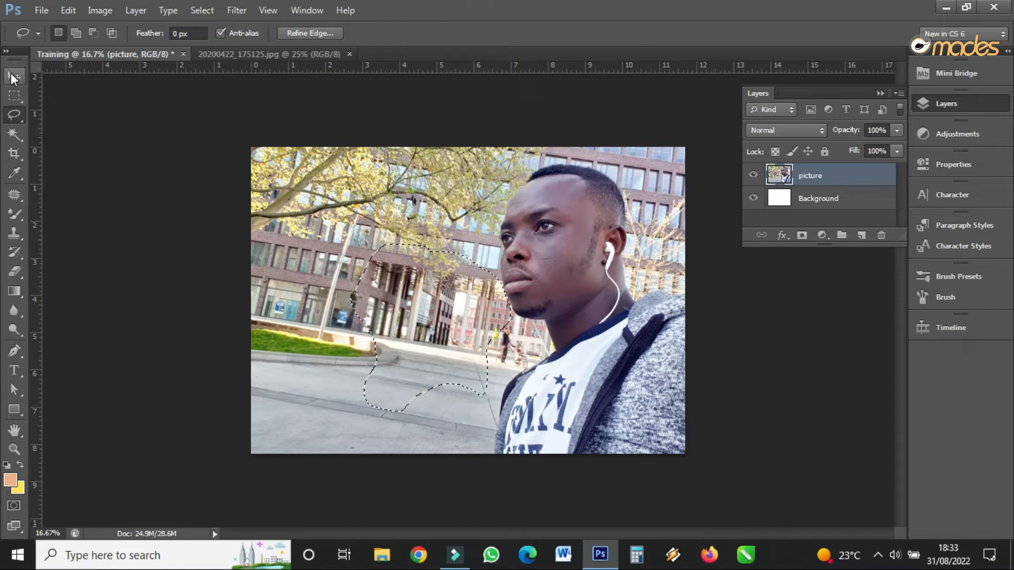
click(10, 73)
click(471, 300)
drag(470, 301, 170, 299)
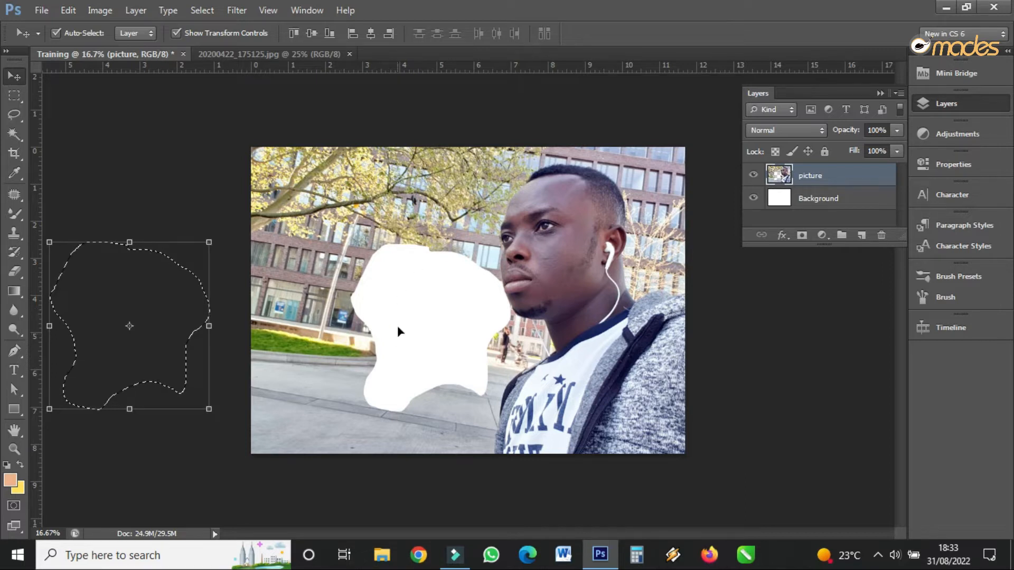
Step backward through the move of the freehand area and its Lasso selection.
click(64, 8)
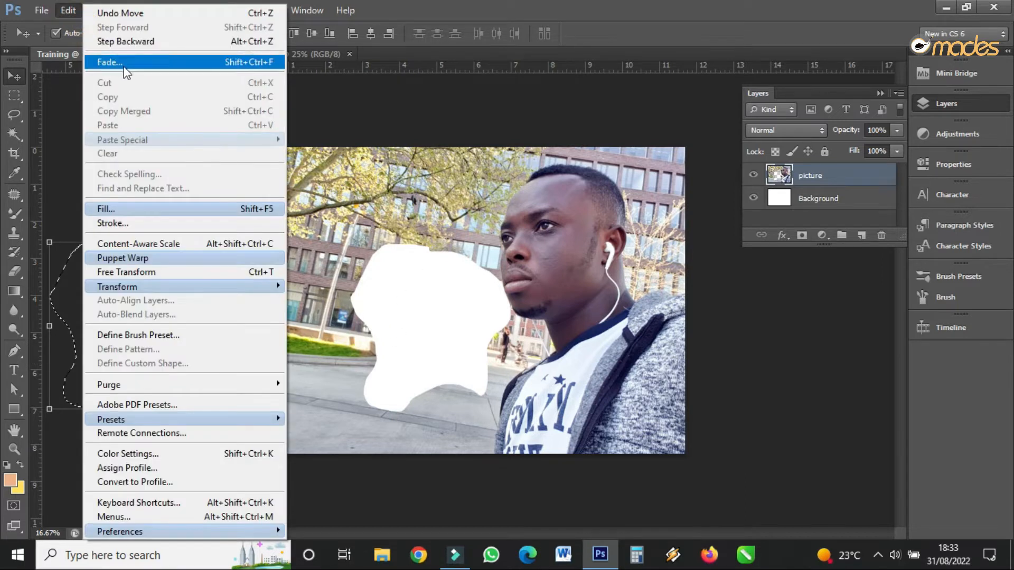
click(138, 40)
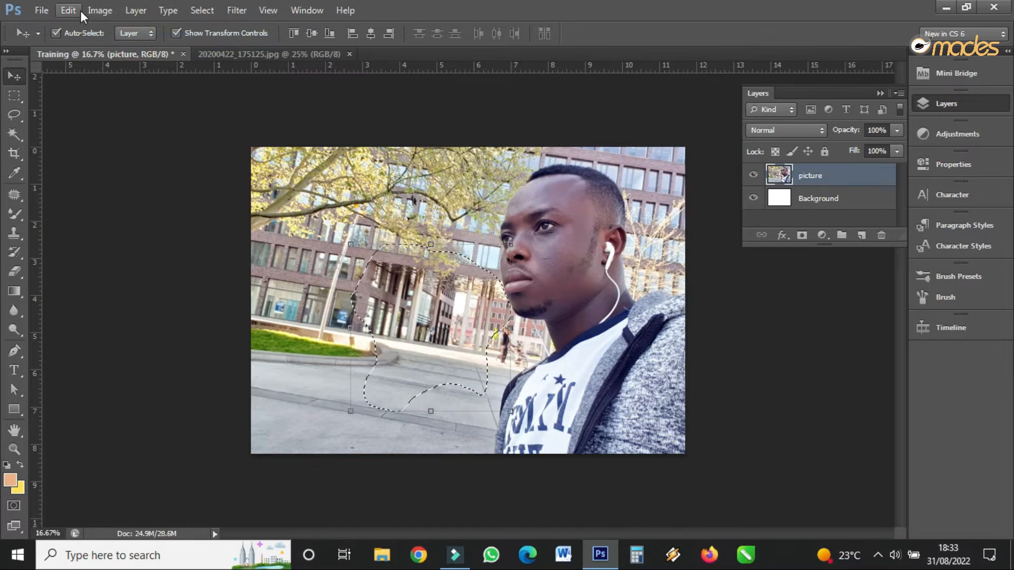
click(69, 10)
click(119, 43)
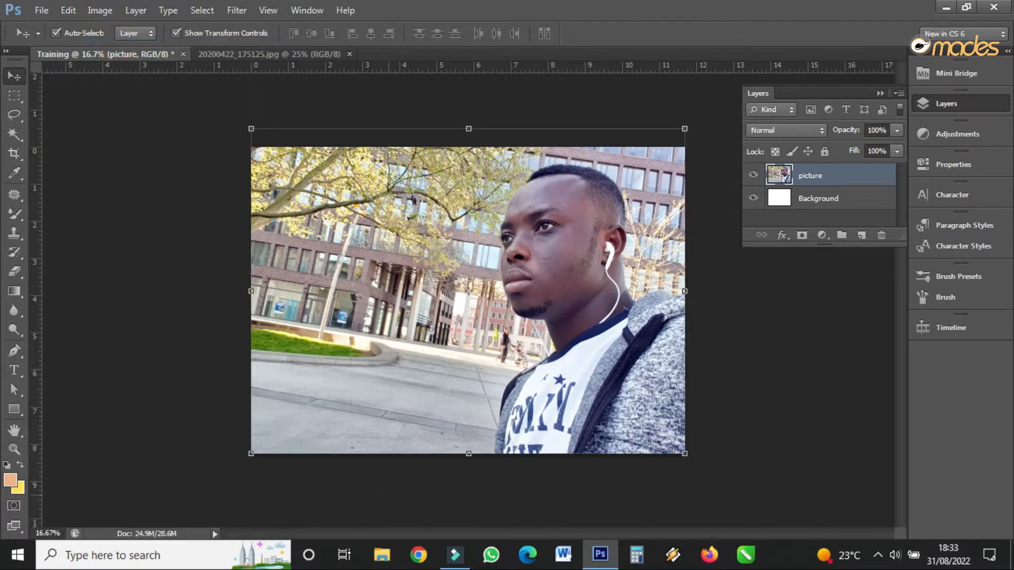
Select a five-cornered, M-shaped area over the building and pavement with the Polygonal Lasso, and move its pixels toward the photo's upper-left corner.
click(18, 117)
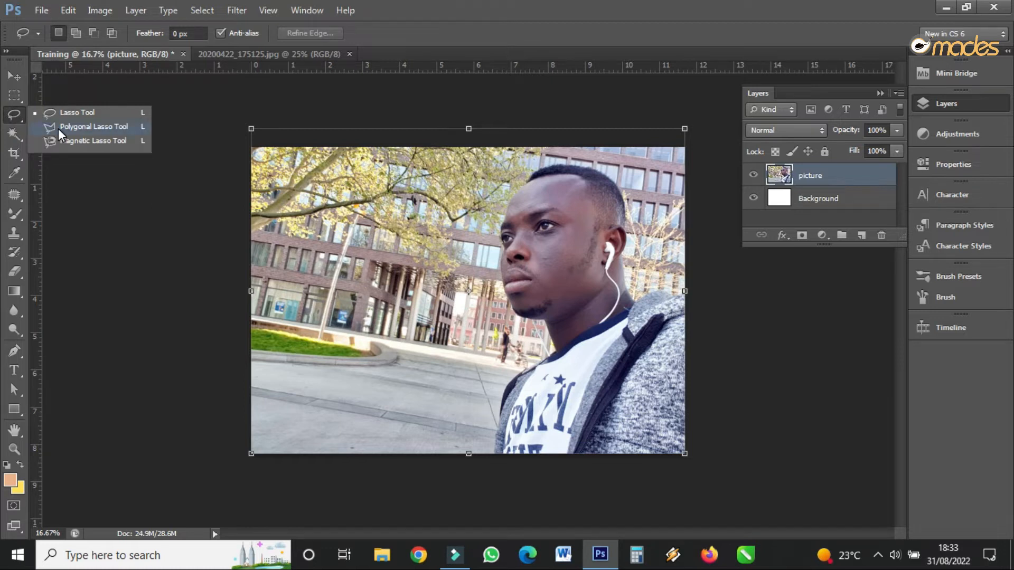
click(58, 128)
click(385, 223)
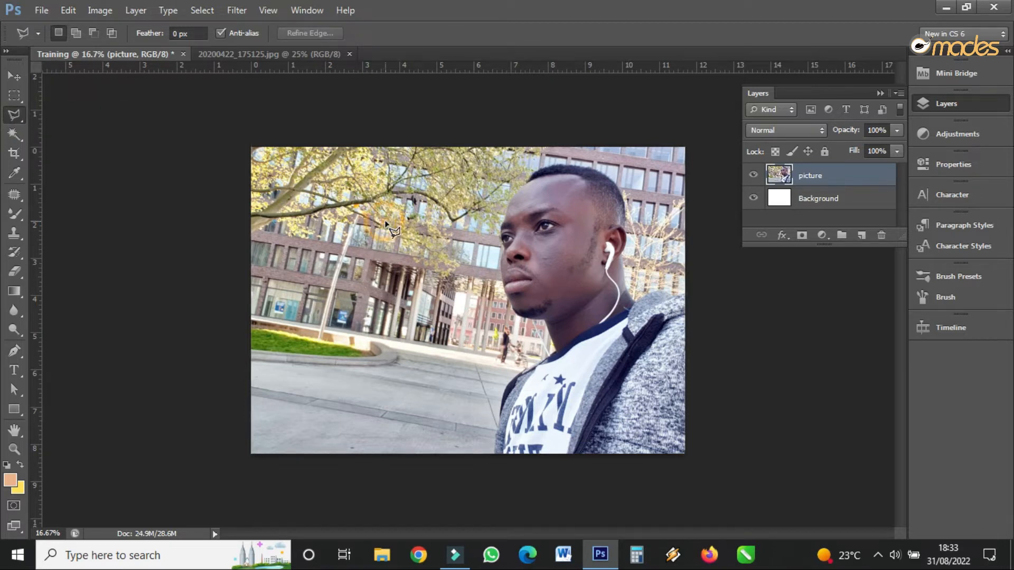
click(308, 406)
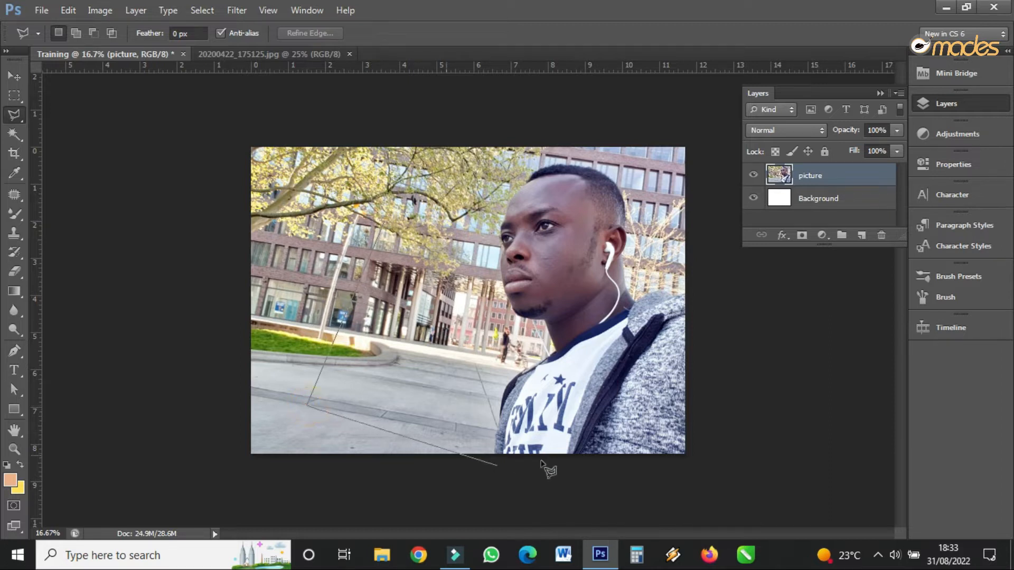
click(516, 417)
click(478, 260)
click(387, 352)
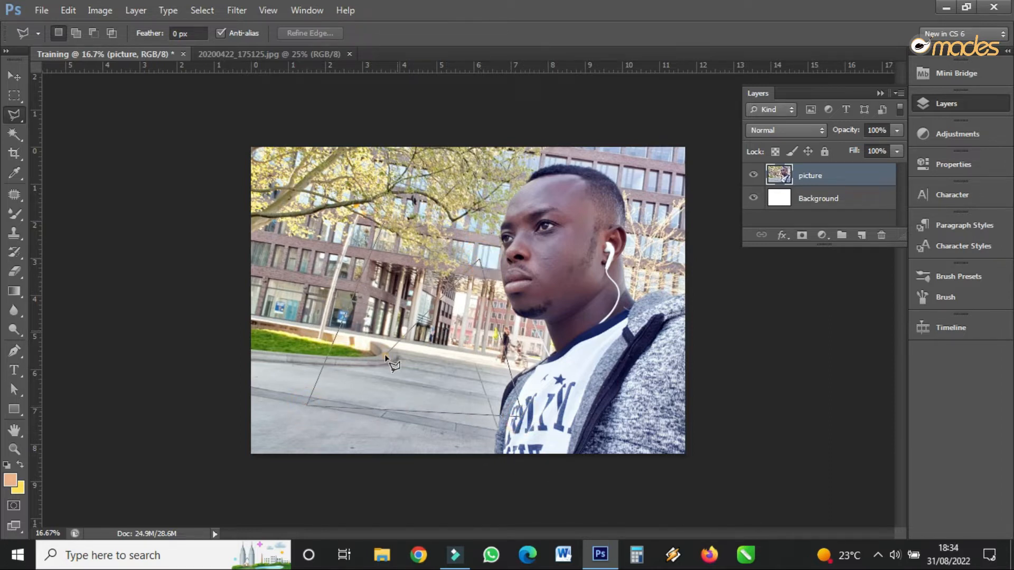
click(383, 226)
click(12, 71)
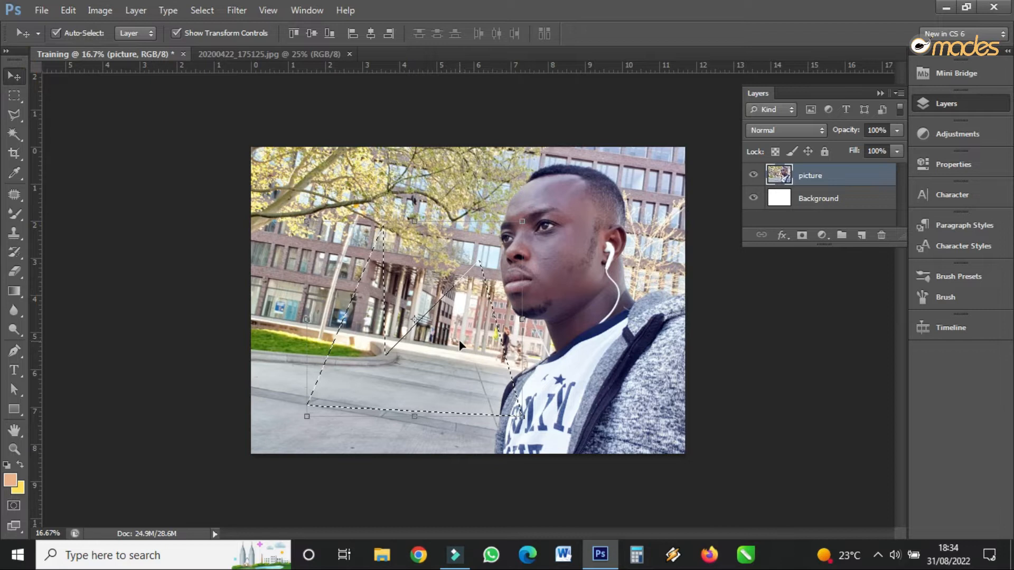
drag(458, 343, 257, 213)
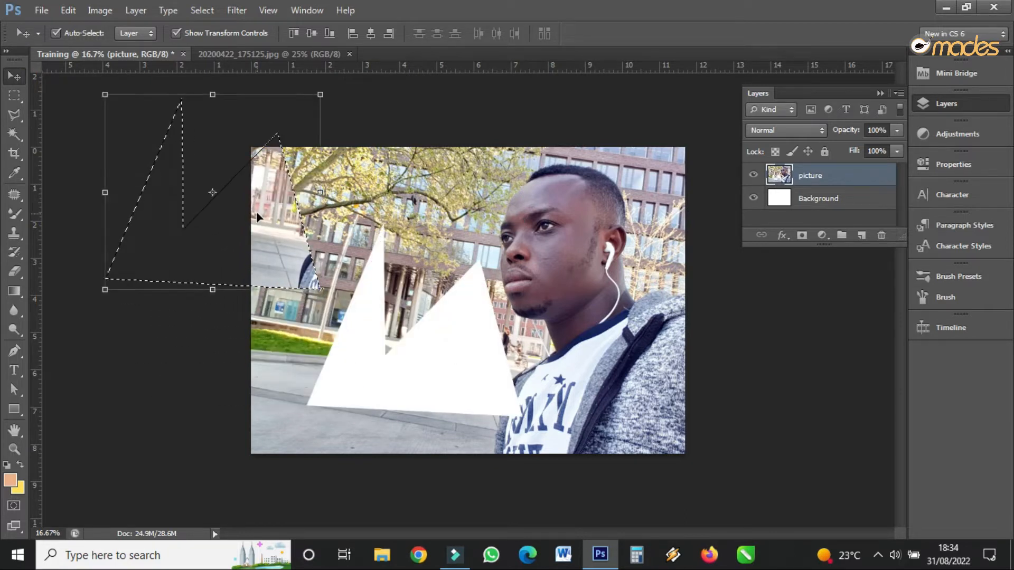
Step backward through the move of the M-shaped area and its Polygonal Lasso selection.
click(100, 10)
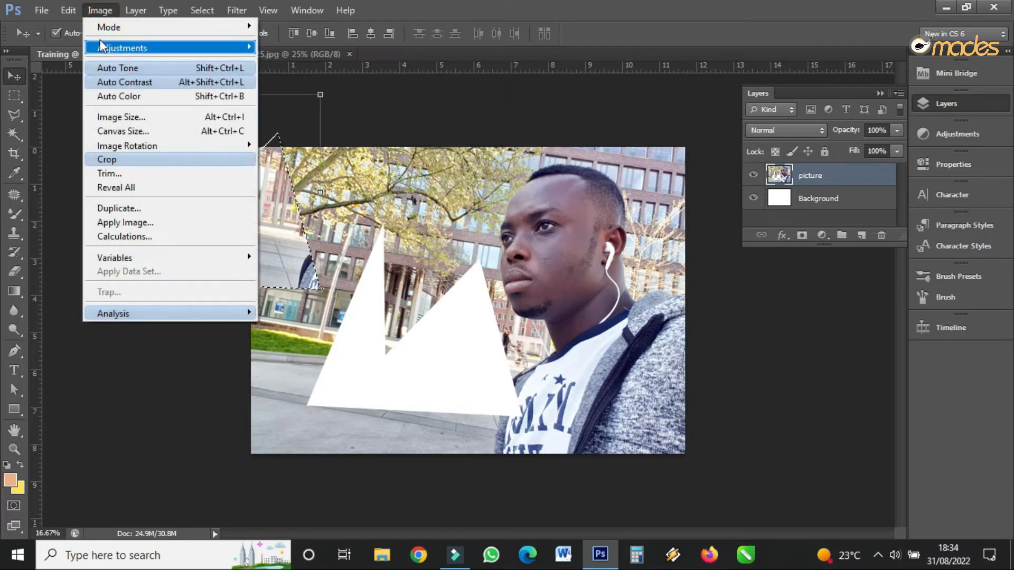
mouse_move(68, 10)
click(102, 44)
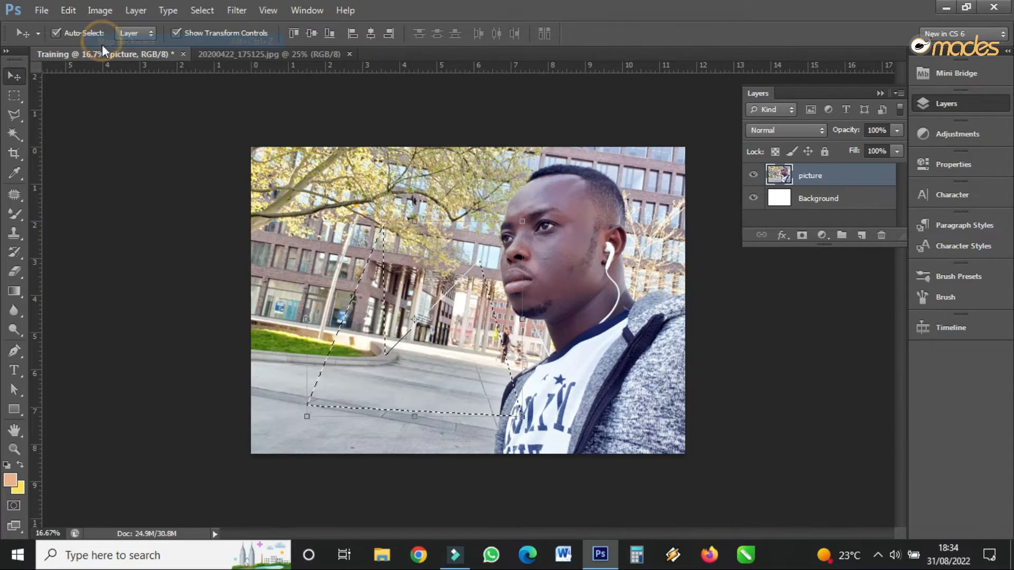
click(62, 12)
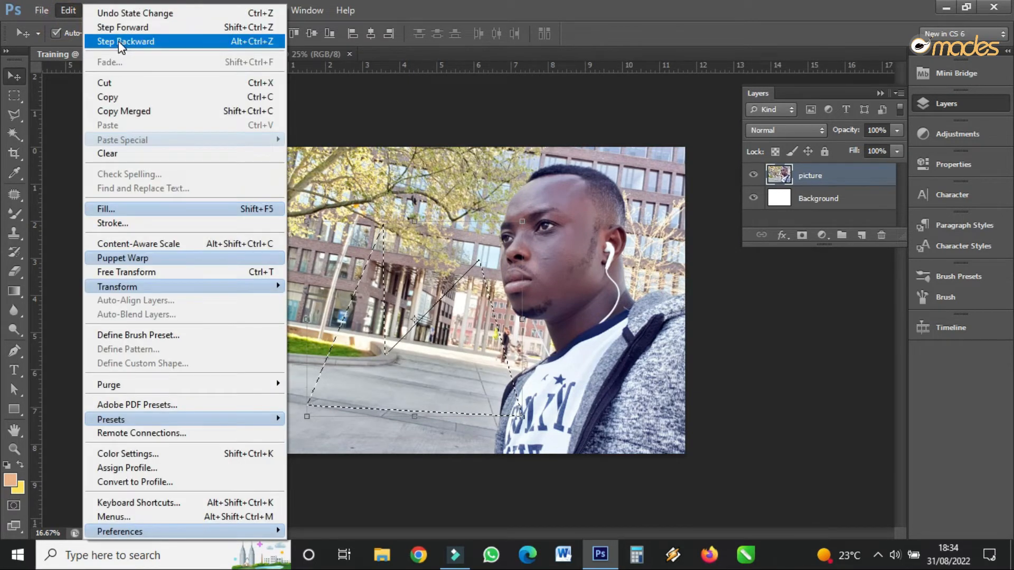
click(106, 41)
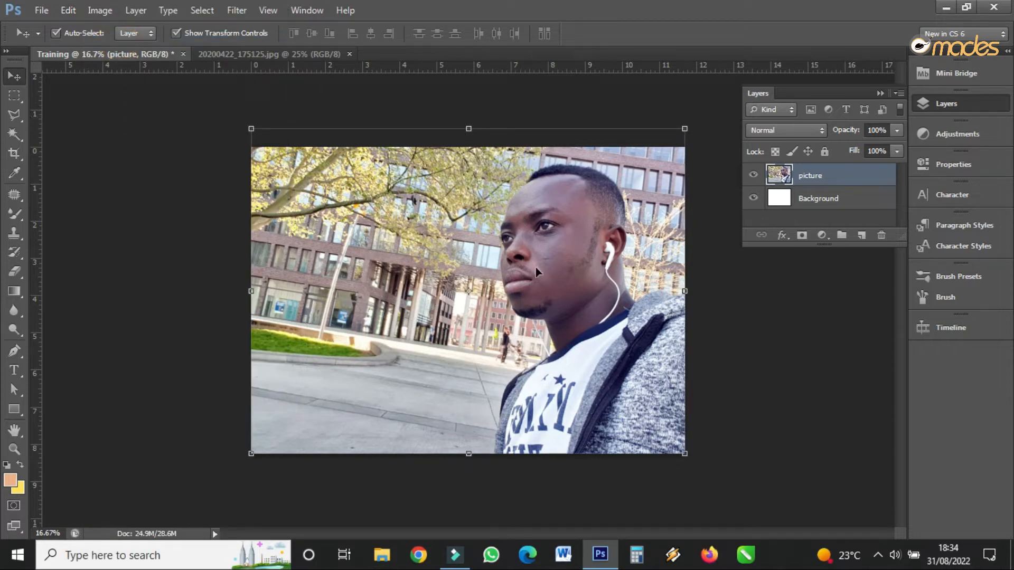
Trace a loose area around the lamp post and building facade with the Magnetic Lasso, close it, and deselect it.
scroll(663, 280, up, 2)
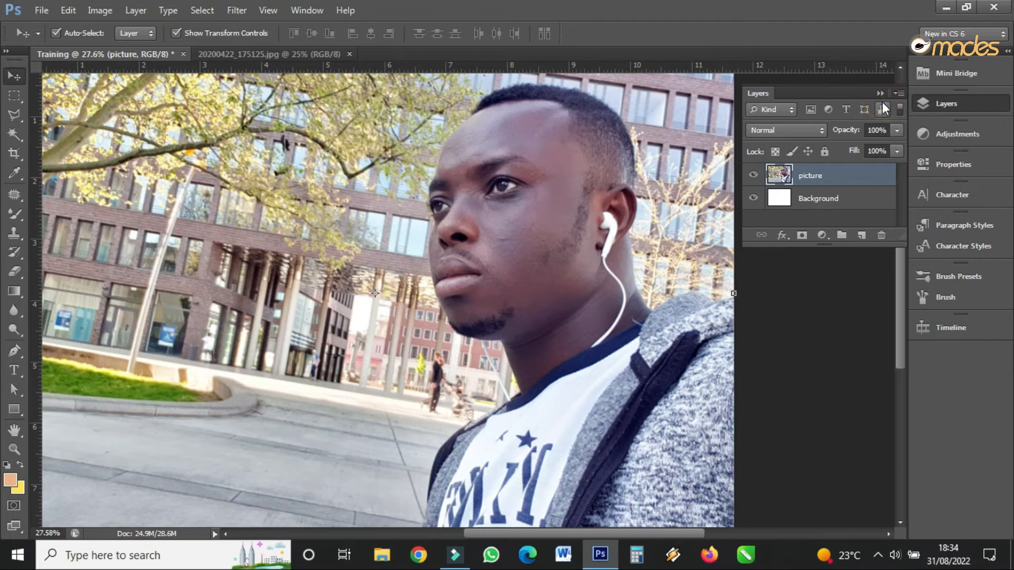
click(18, 116)
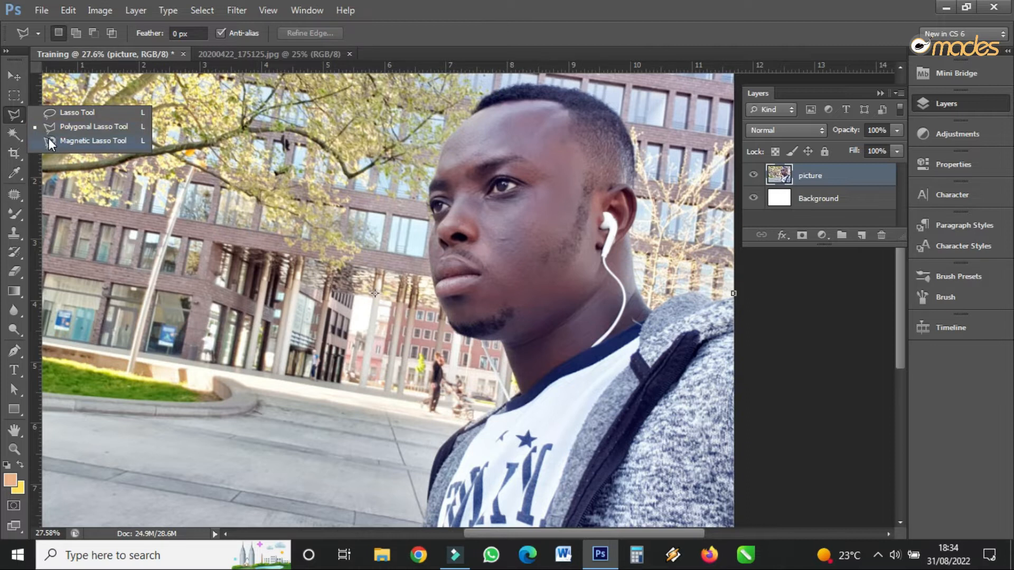
click(103, 140)
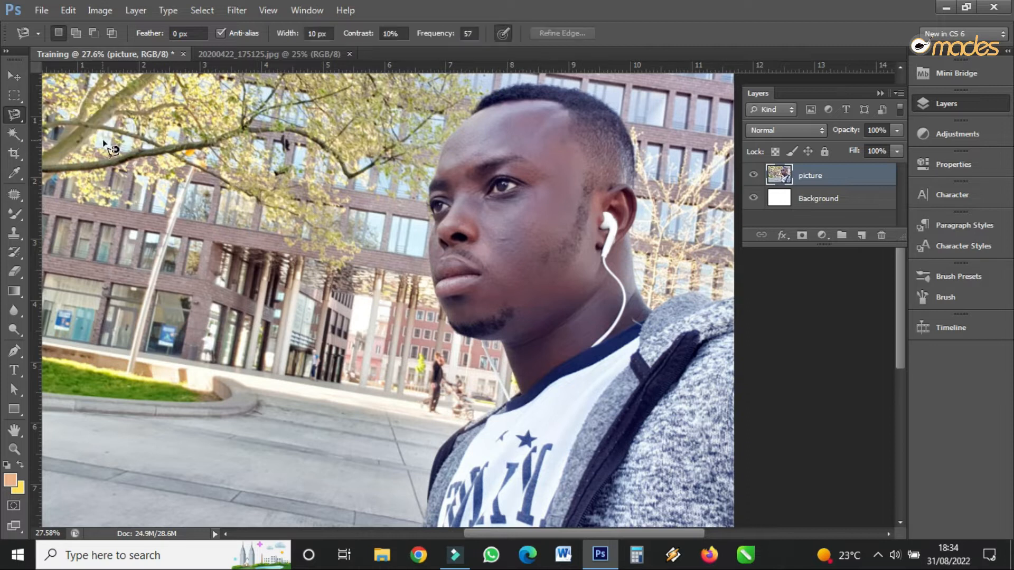
click(176, 167)
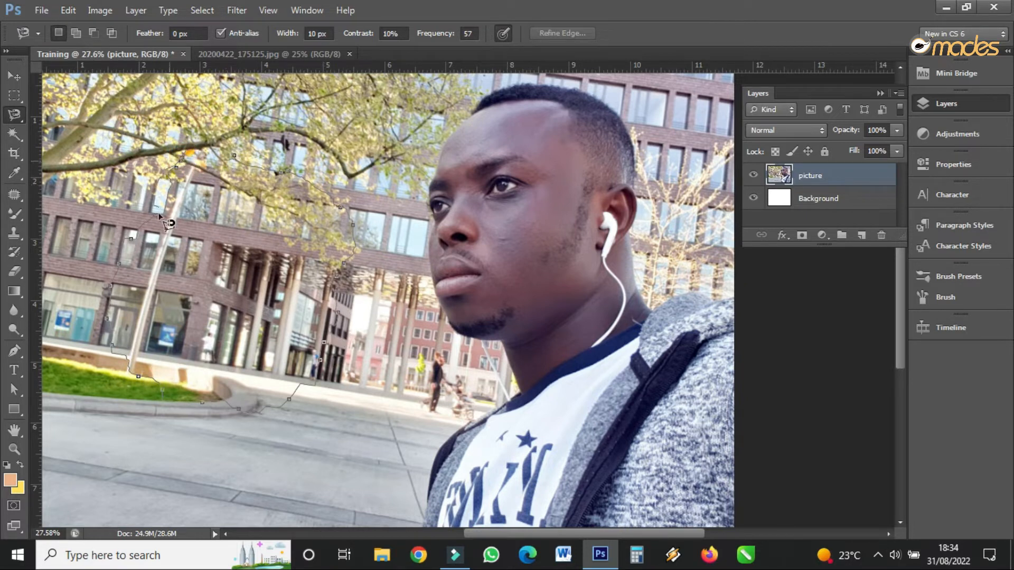
double_click(468, 393)
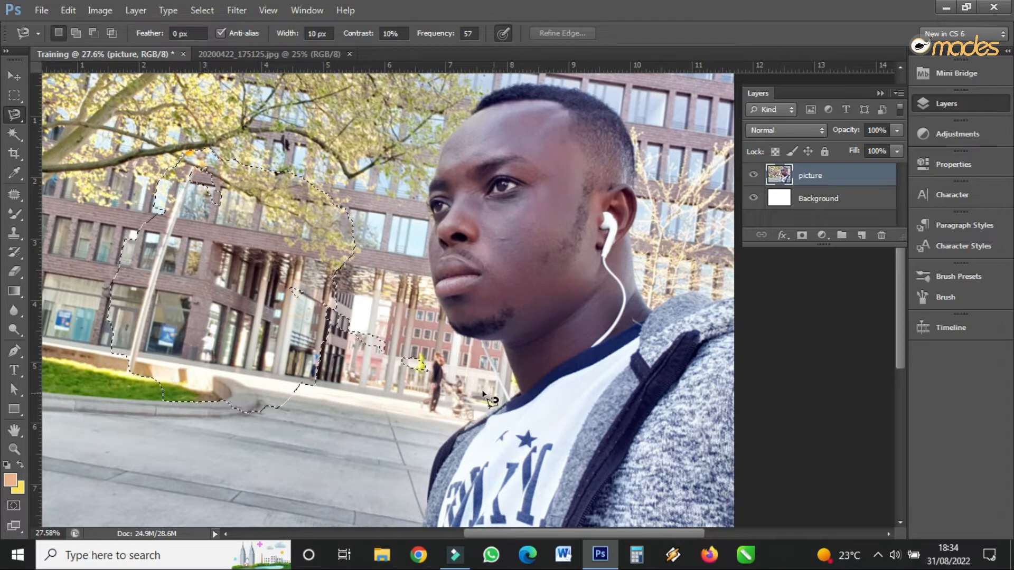
key(ctrl+d)
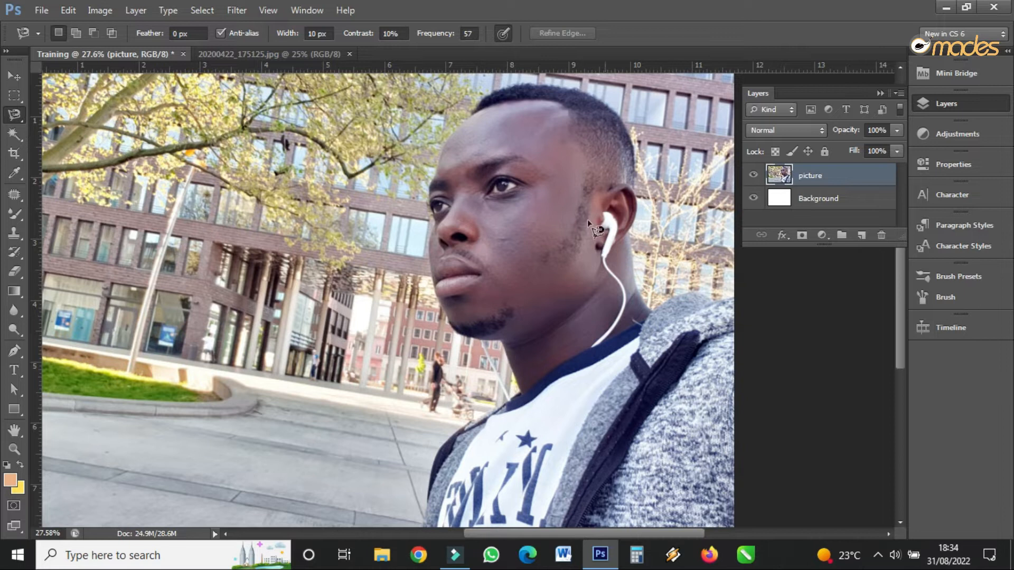
Select the man's head and neck by tracing their outline with the Magnetic Lasso, closing the path at the forehead.
scroll(561, 197, up, 1)
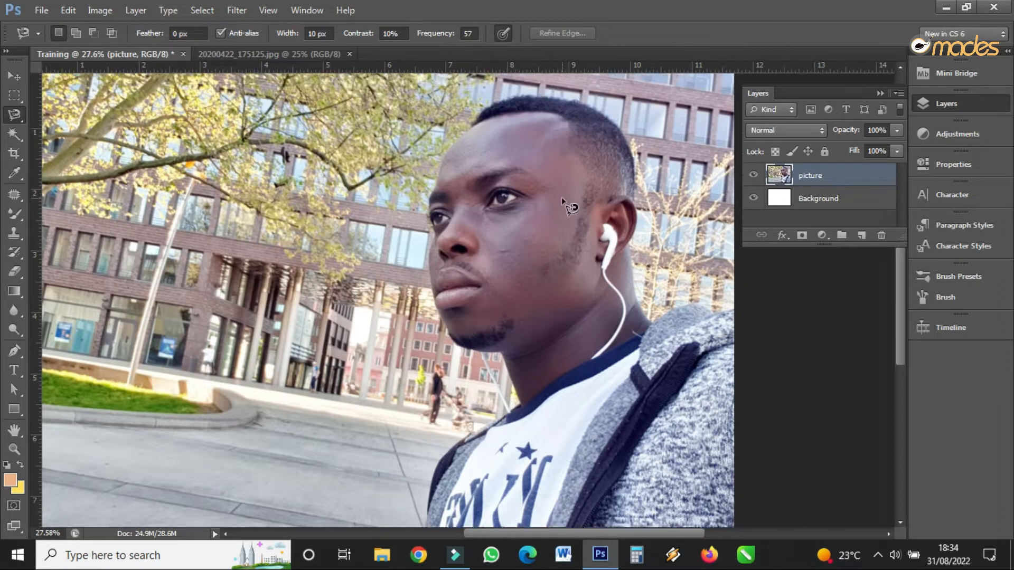
scroll(562, 197, up, 2)
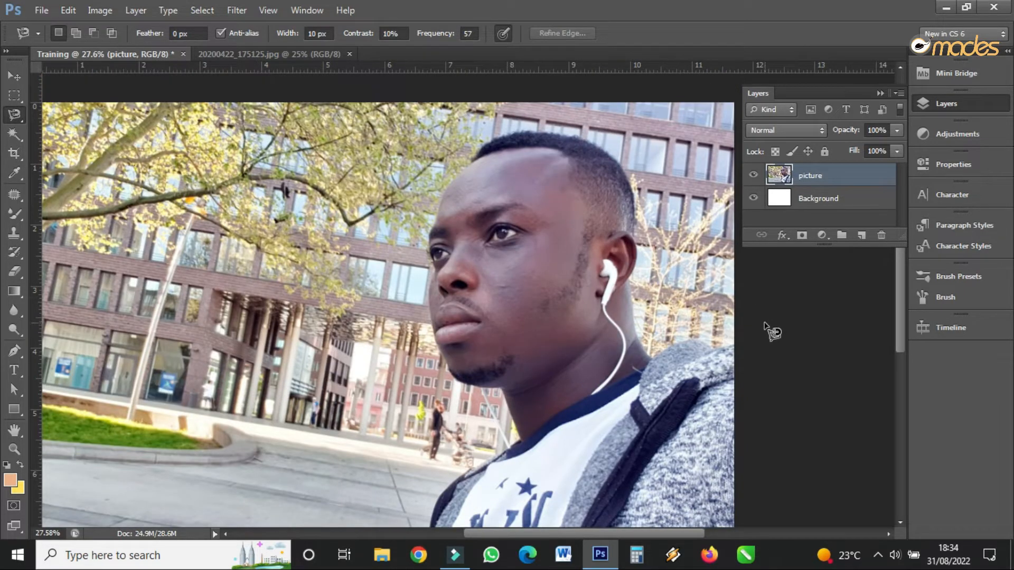
scroll(773, 329, up, 3)
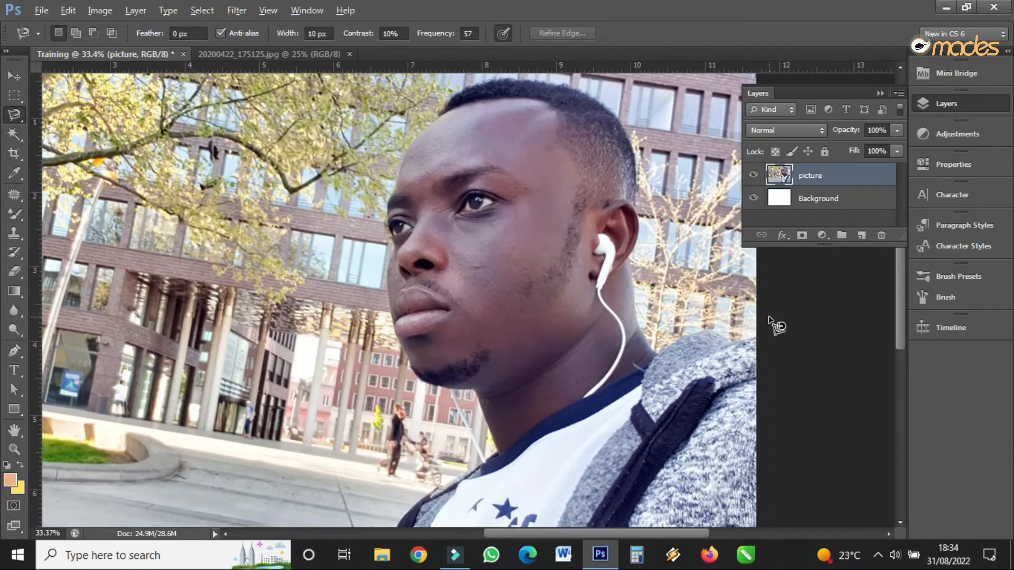
scroll(773, 327, up, 2)
scroll(533, 327, up, 2)
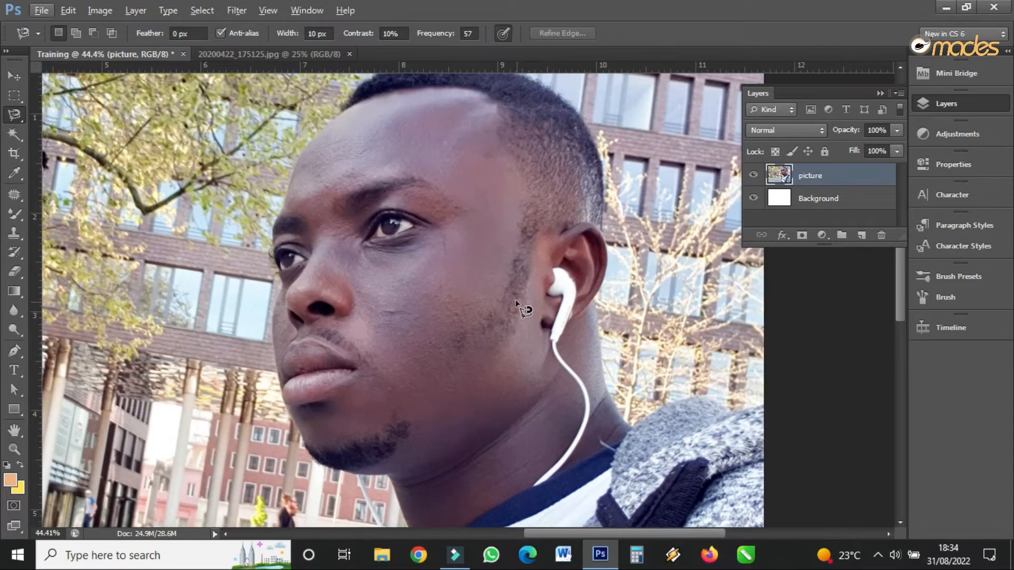
scroll(517, 303, up, 2)
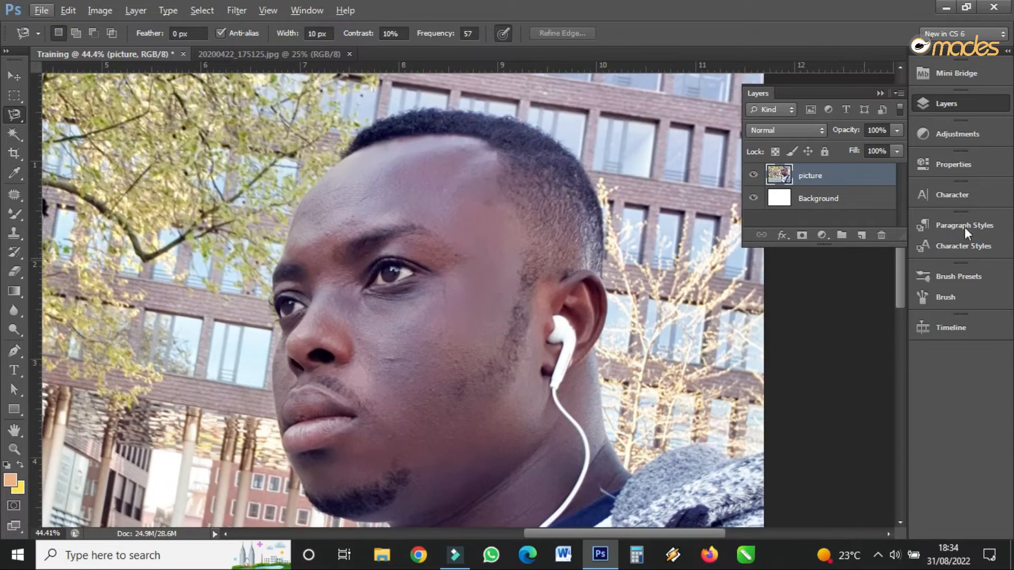
right_click(21, 122)
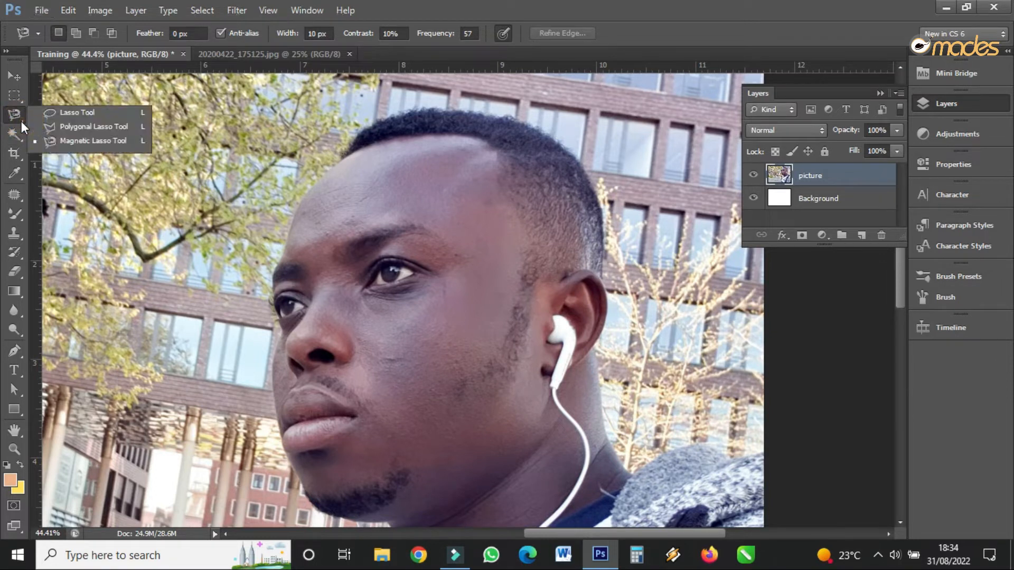
click(97, 150)
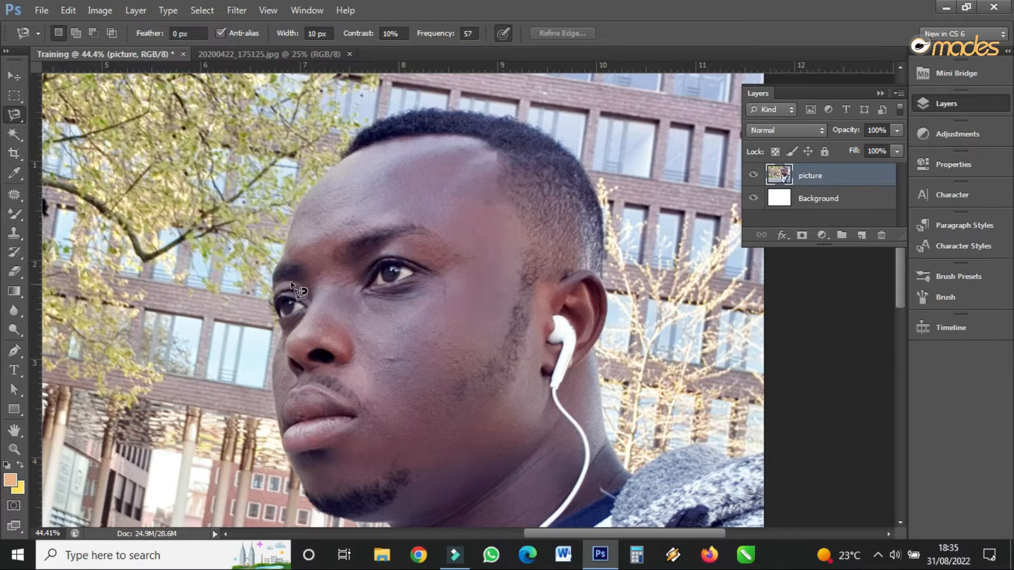
click(282, 254)
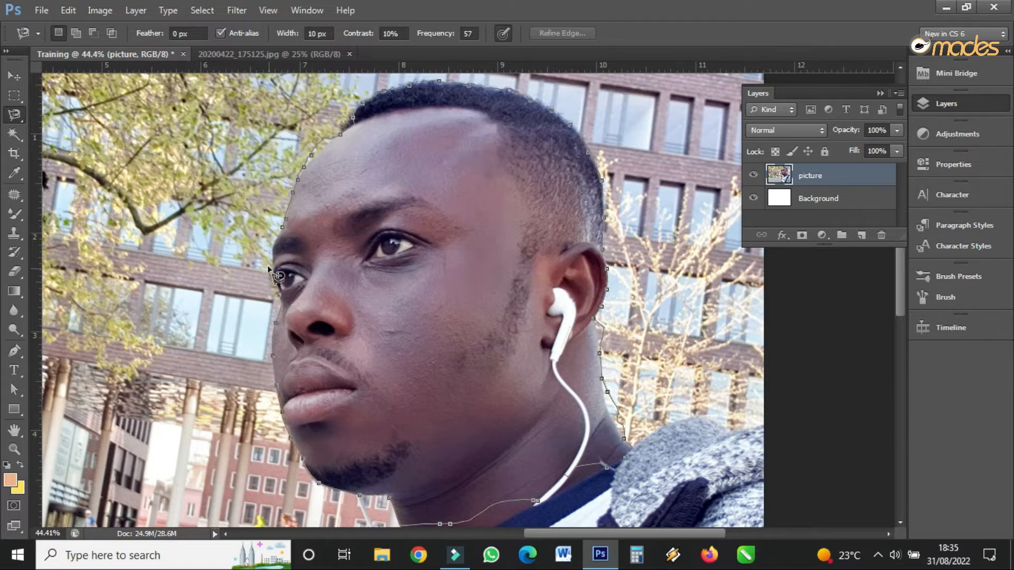
click(281, 224)
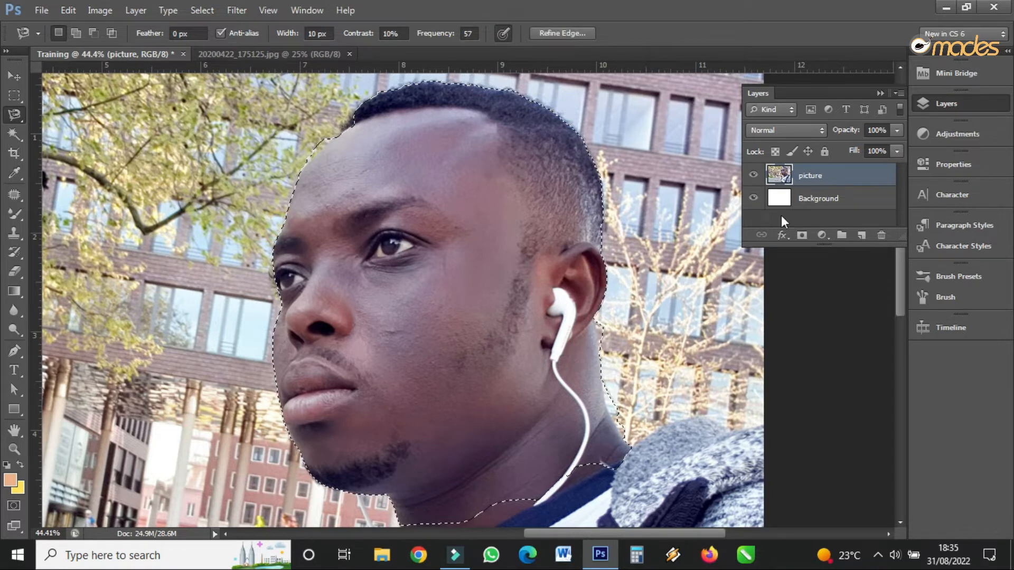
Move the selected head and neck into the 20200422_175125.jpg document, placing it at the photo's lower edge, and return to the Training document.
click(11, 78)
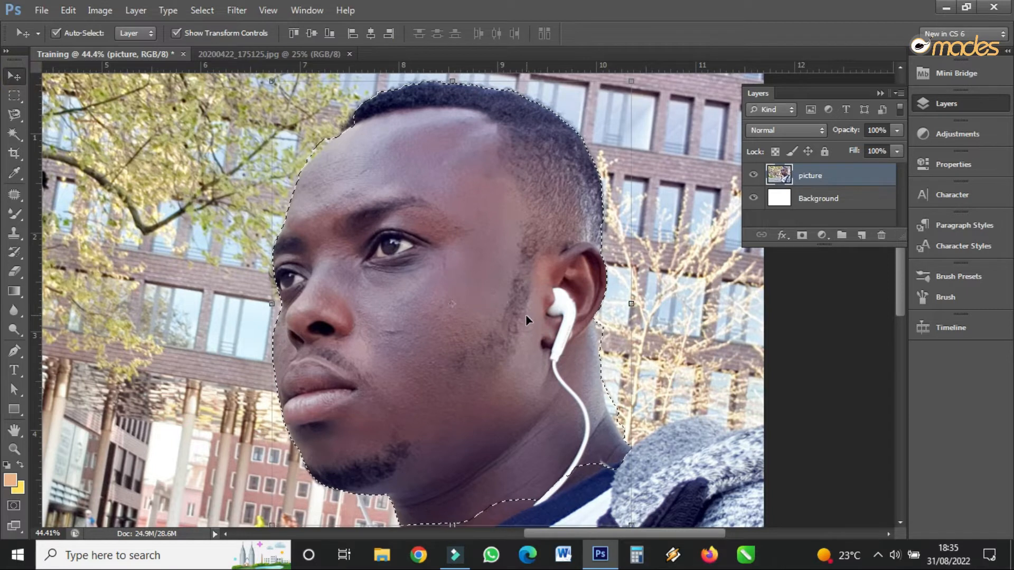
drag(548, 292, 445, 338)
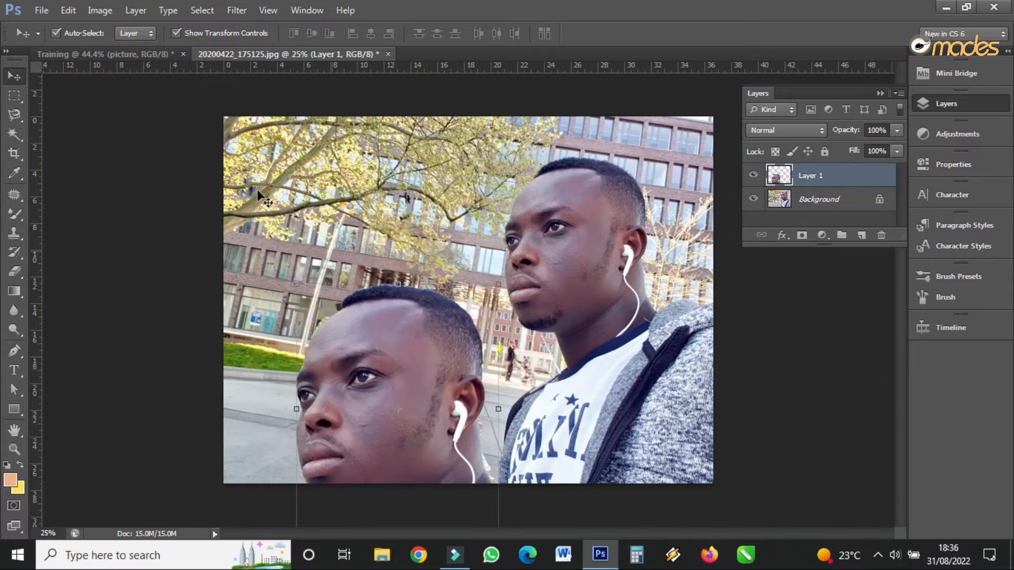
click(113, 53)
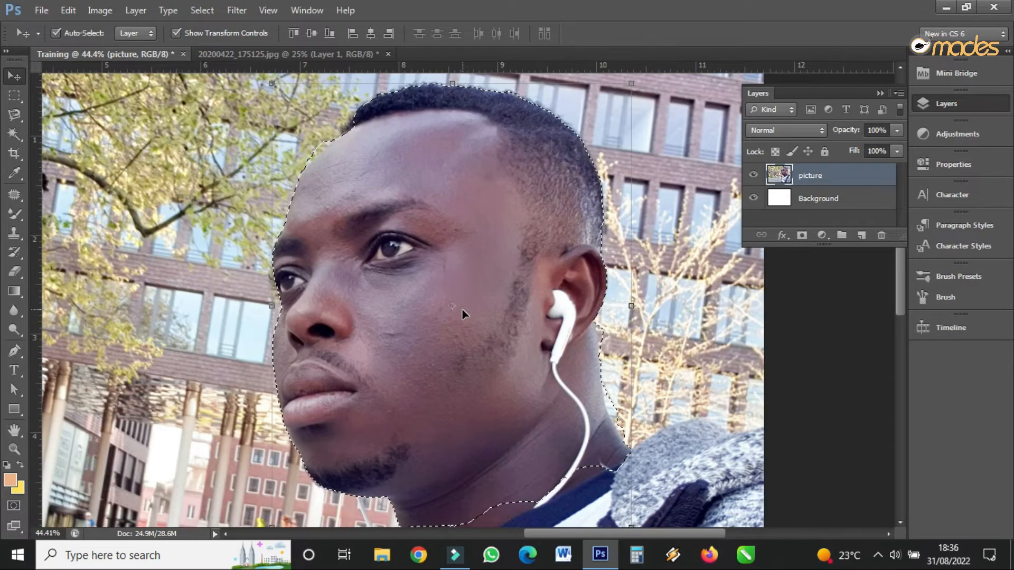
Clear the head selection, collapse the Layers panel, and deselect the picture layer.
click(21, 118)
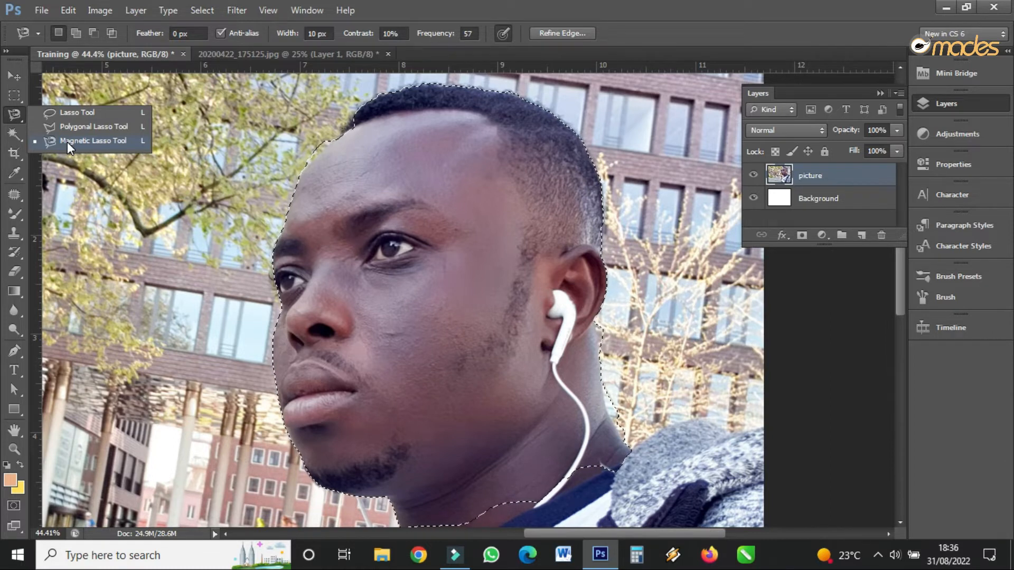
click(401, 195)
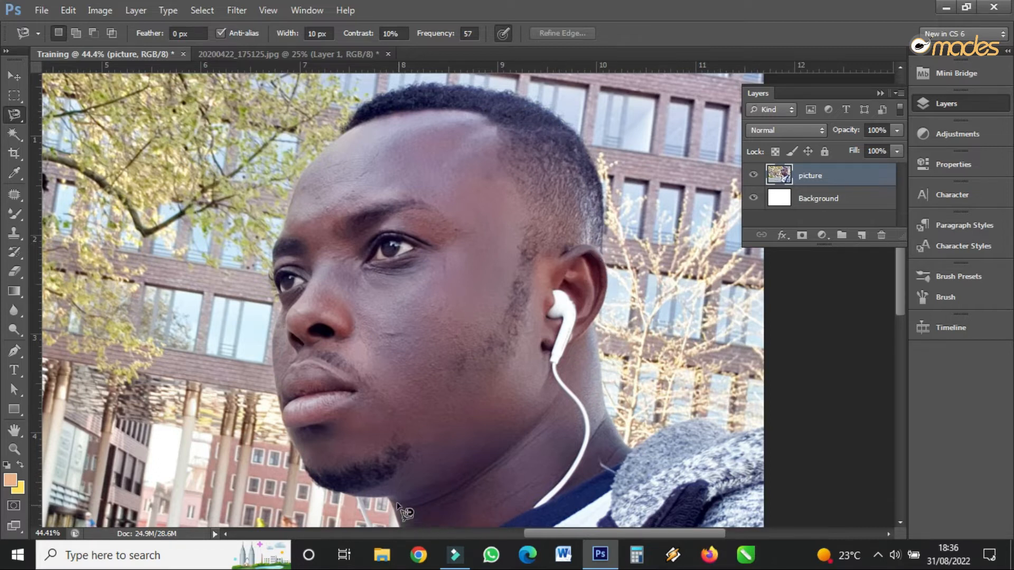
click(11, 75)
scroll(99, 258, down, 2)
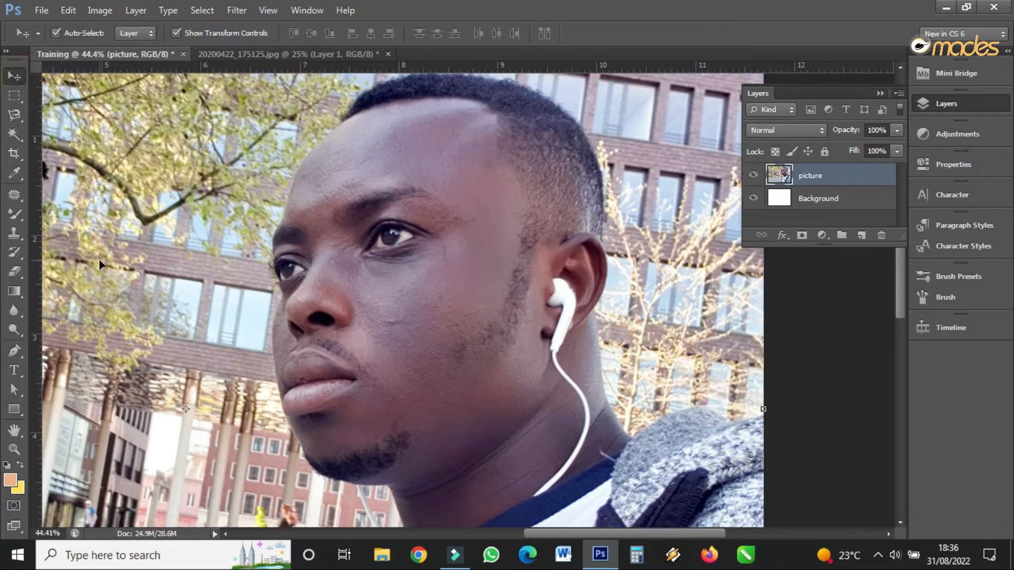
scroll(310, 290, down, 1)
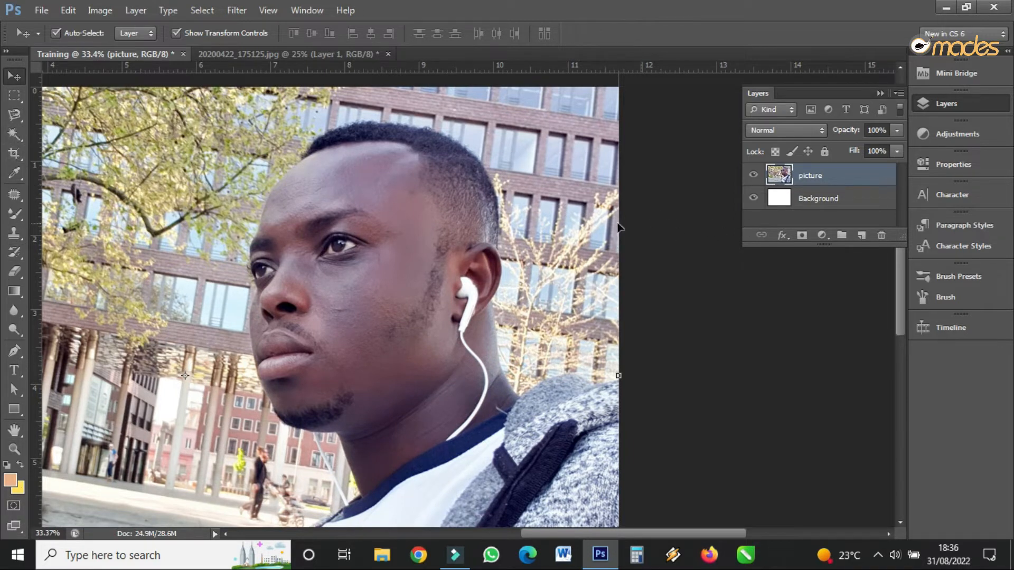
scroll(482, 224, down, 1)
scroll(482, 223, down, 4)
scroll(621, 135, down, 1)
scroll(618, 133, up, 1)
click(877, 93)
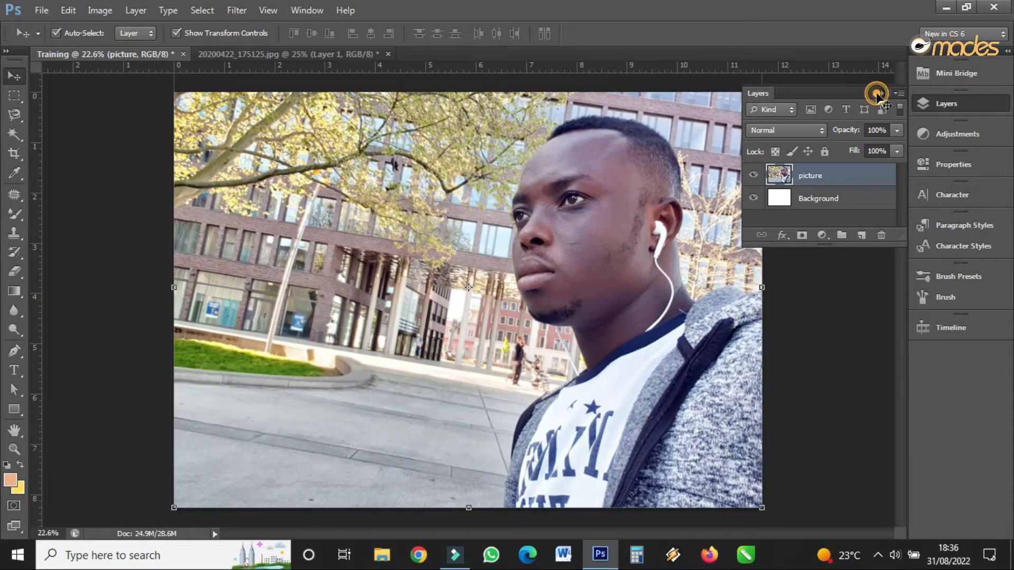
click(815, 266)
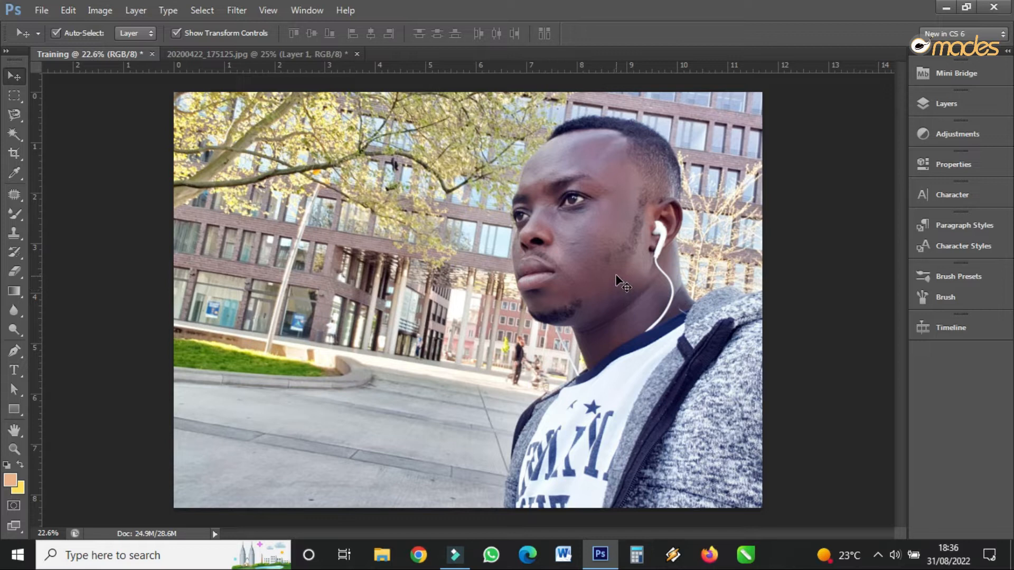
Add the text "CITTY" over the building facade with the Type tool and set its size to 24 pt.
click(12, 370)
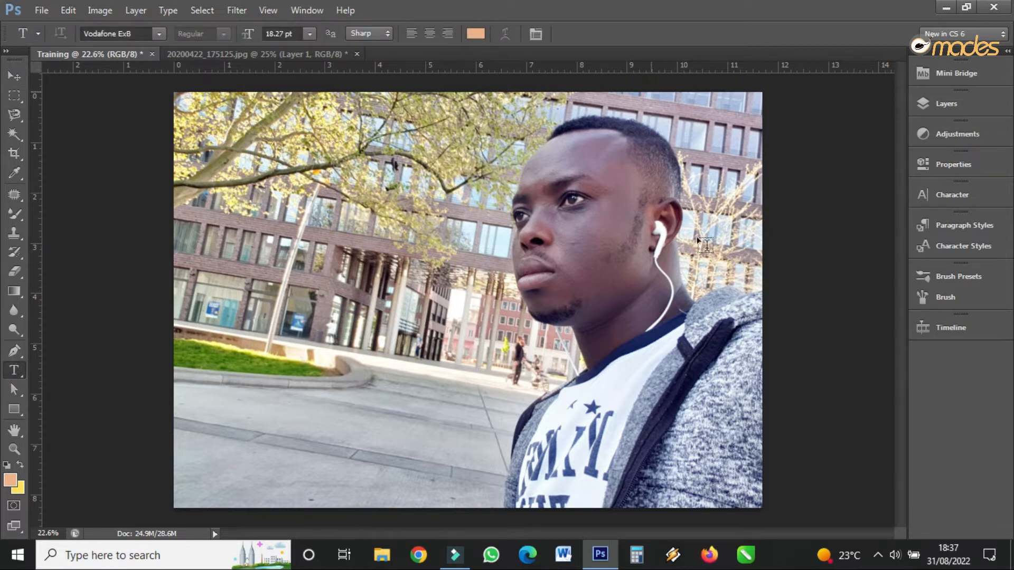
click(242, 259)
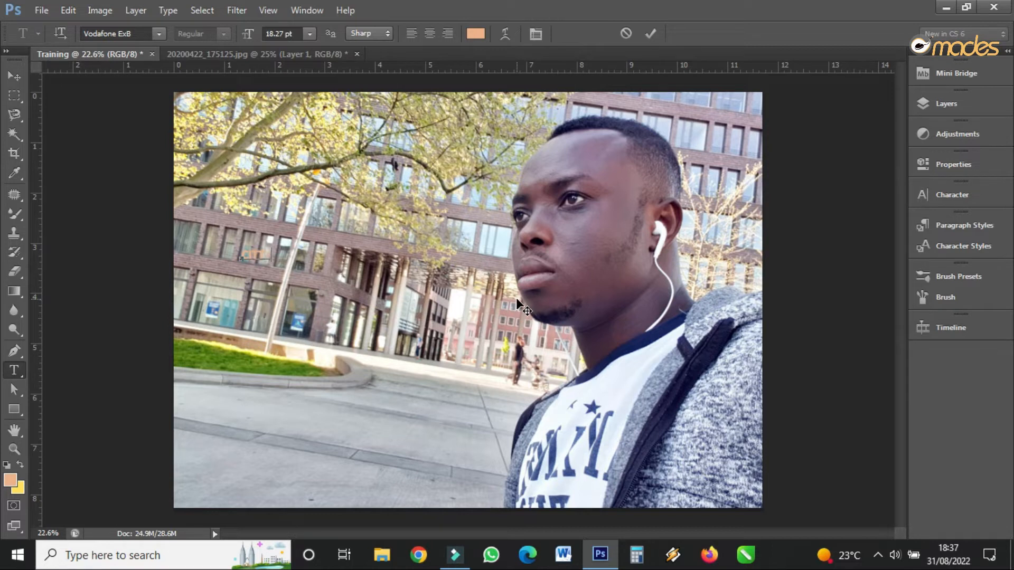
double_click(260, 251)
click(307, 35)
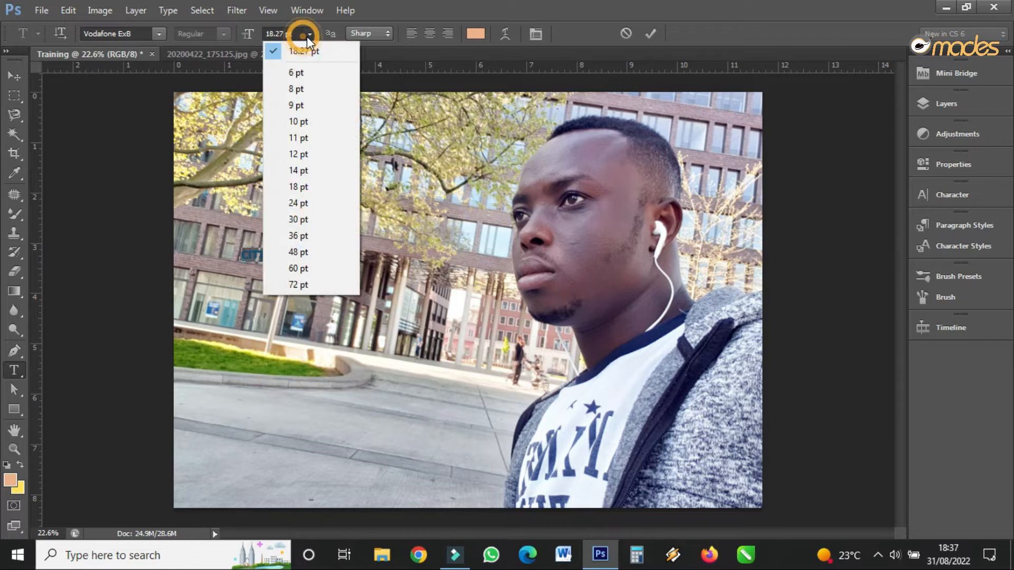
click(298, 205)
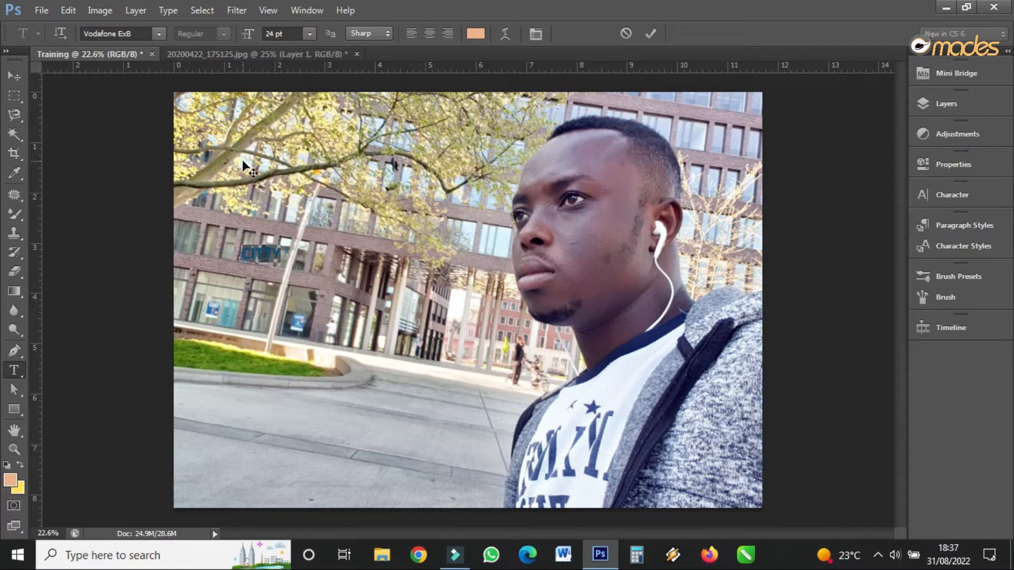
Set the CITTY text colour to dark purple, hex 591fa0.
click(475, 33)
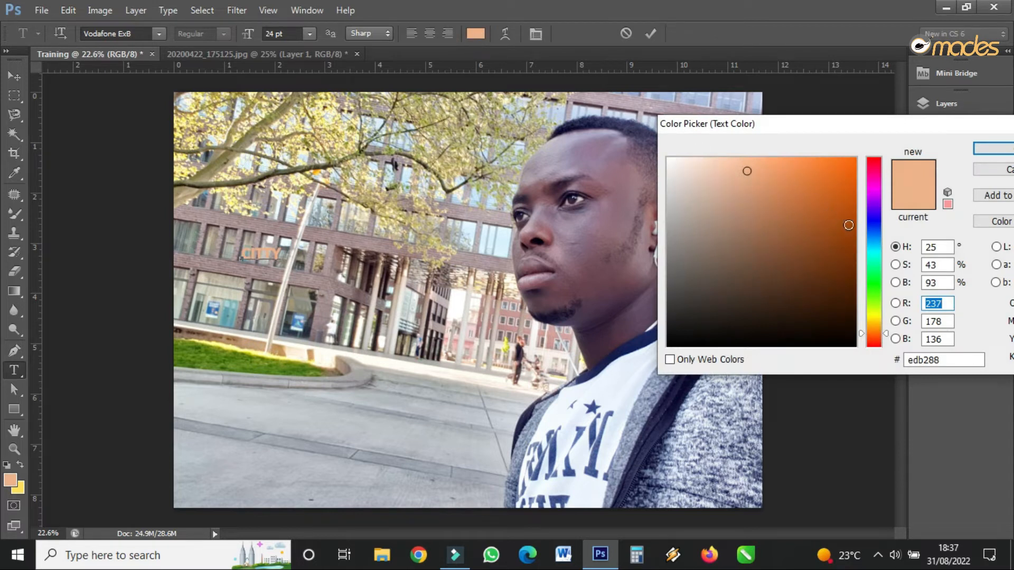
click(873, 213)
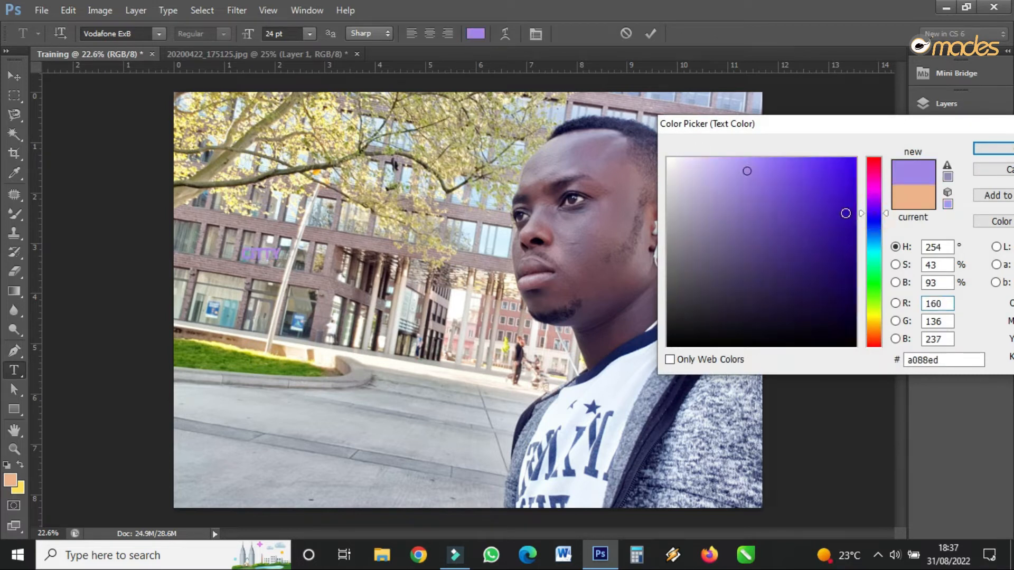
mouse_move(885, 217)
mouse_down()
mouse_move(881, 172)
mouse_move(877, 326)
mouse_move(884, 208)
mouse_up()
click(819, 227)
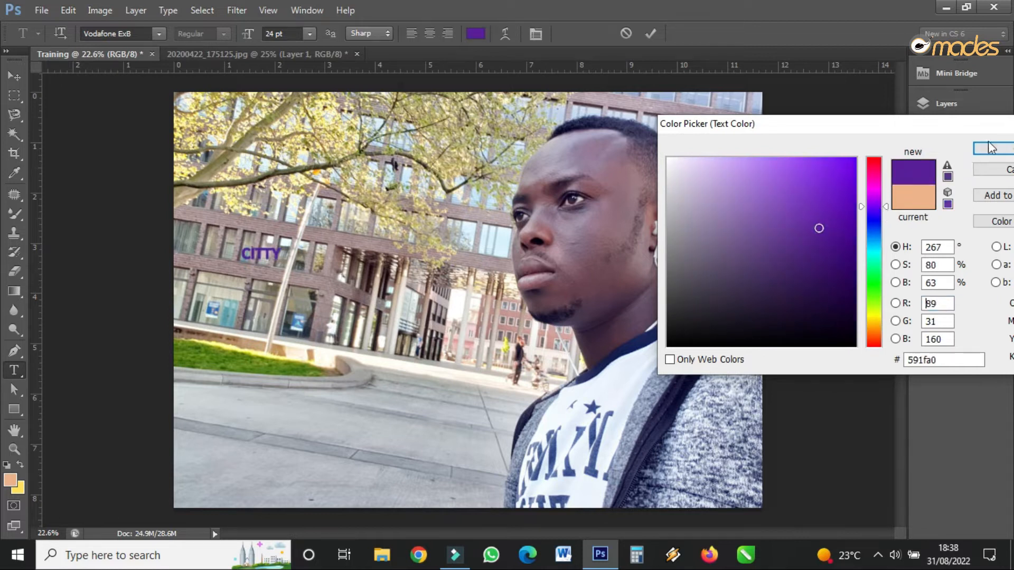
drag(976, 126, 910, 125)
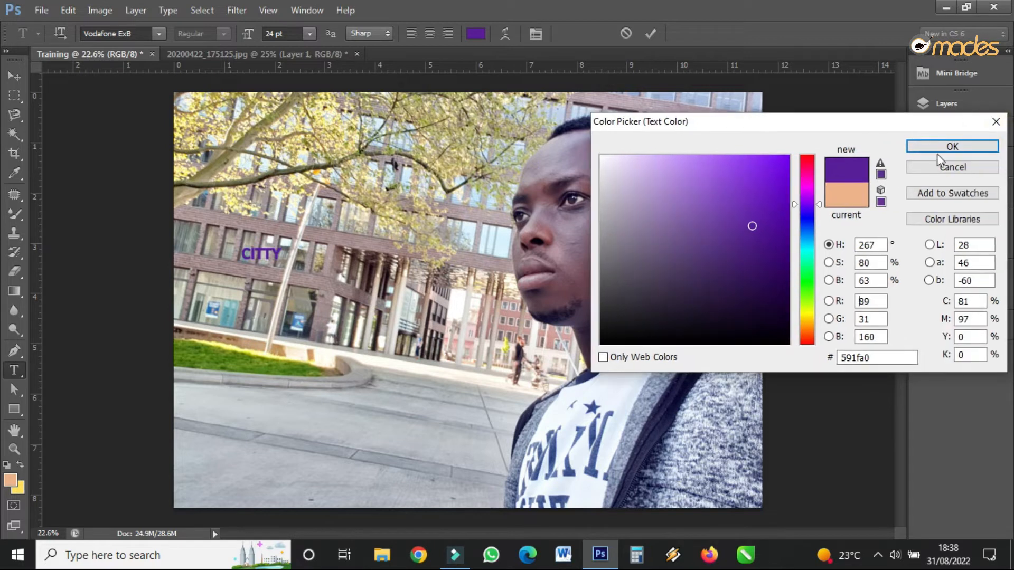
click(945, 150)
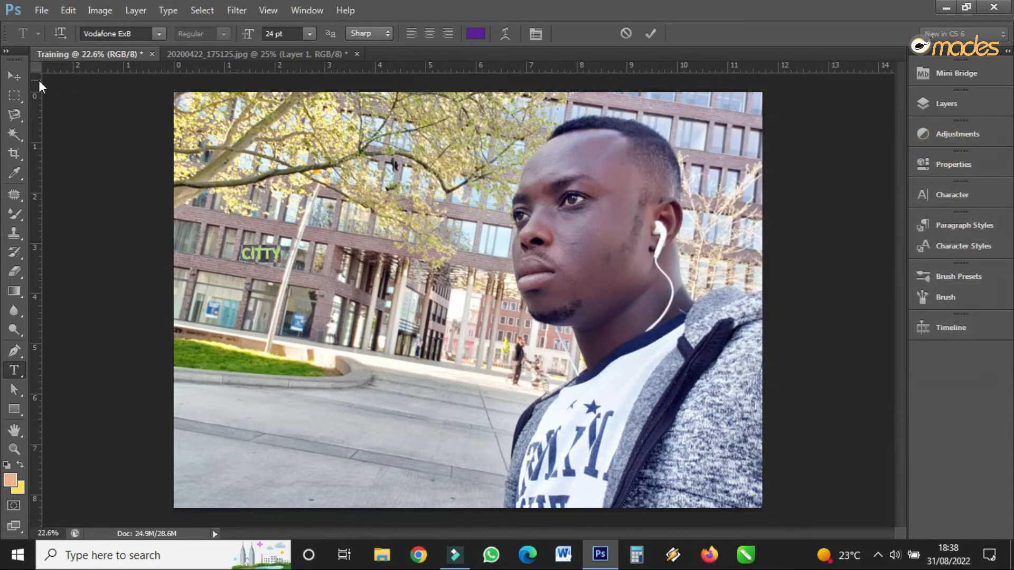
Enlarge the CITTY text to about 165 pt and move it down over the grass and pavement edge.
click(11, 76)
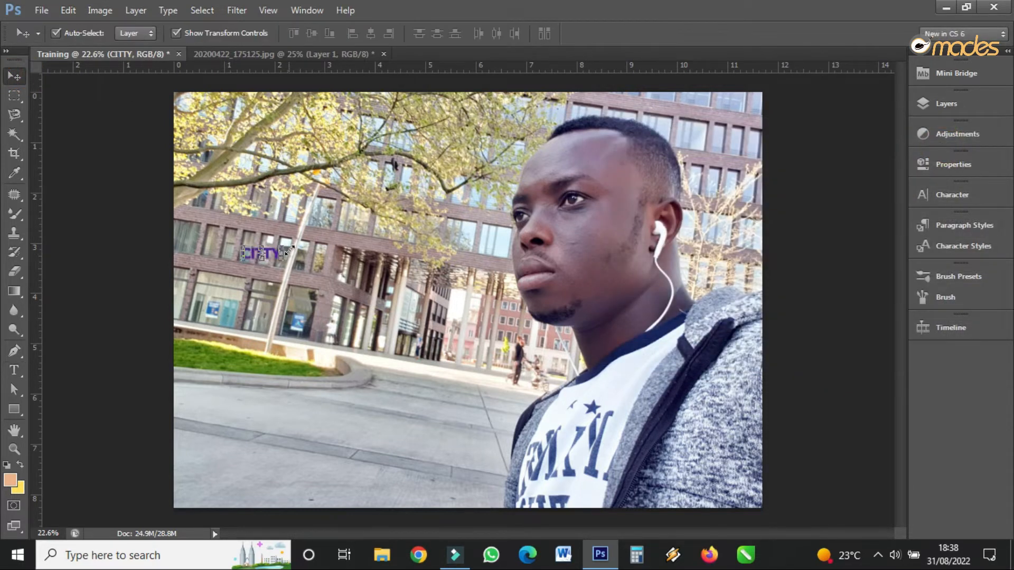
drag(285, 245, 467, 141)
drag(417, 182, 387, 323)
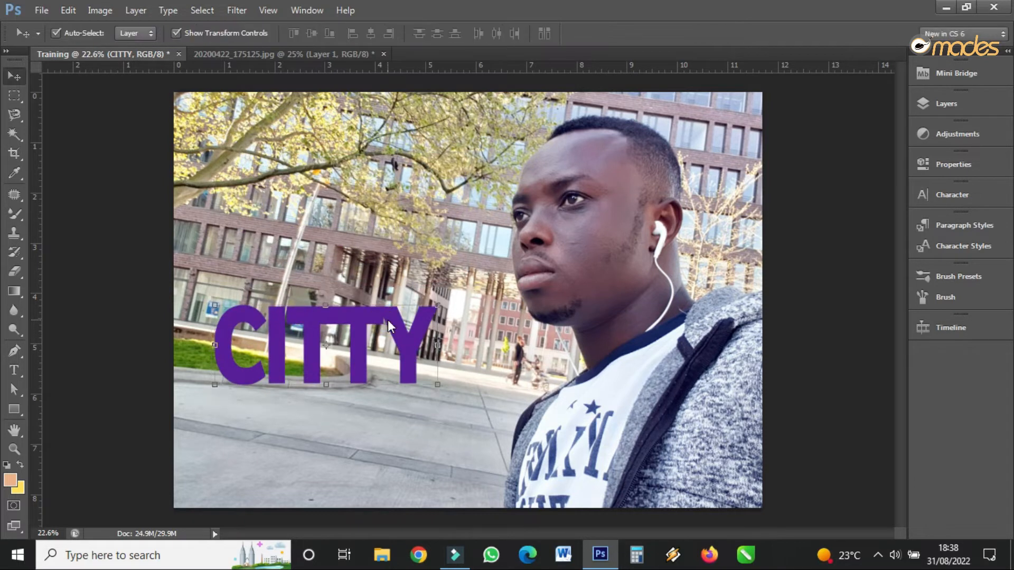
Correct the spelling of CITTY to "CITY" by removing the extra T.
click(11, 373)
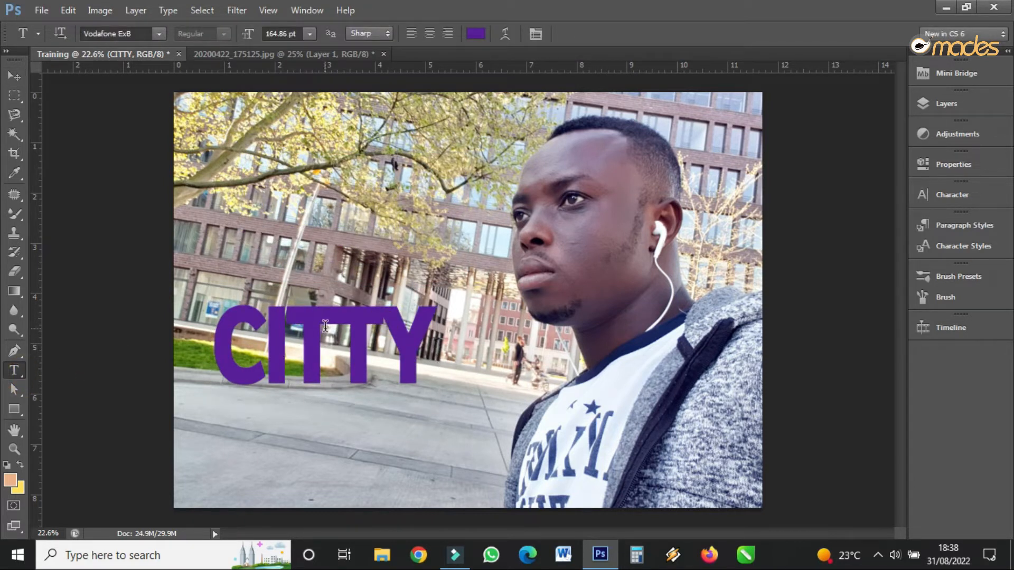
drag(331, 328, 364, 323)
click(358, 323)
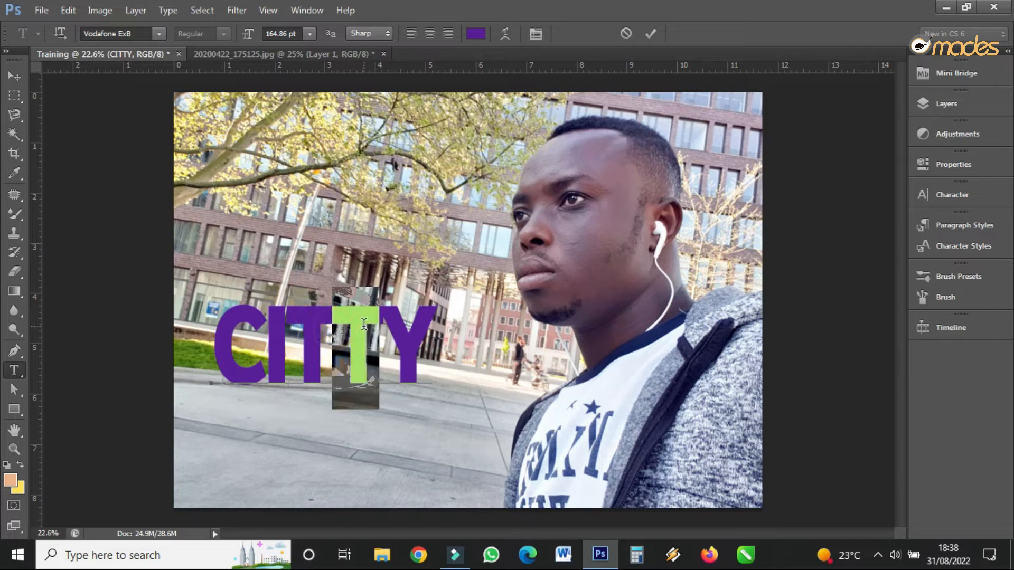
key(BackSpace)
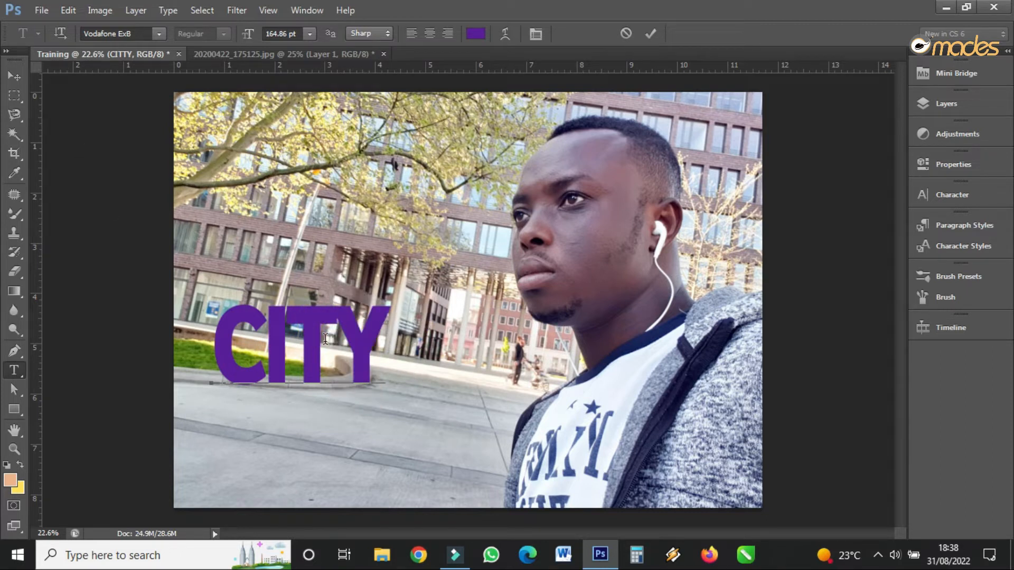
click(15, 77)
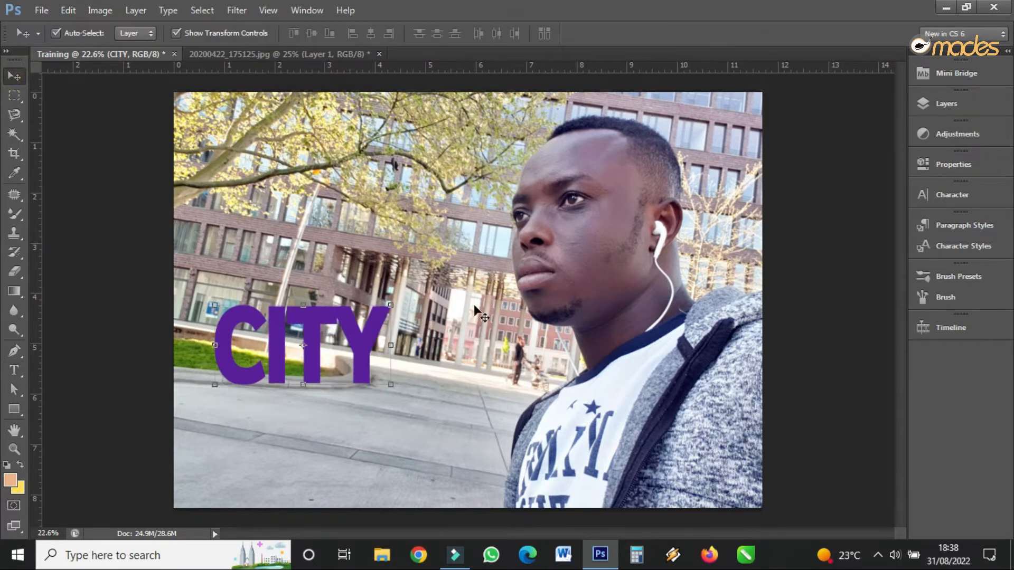
Try stretching the CITY text horizontally across to the man's chest, and undo the stretch.
click(614, 261)
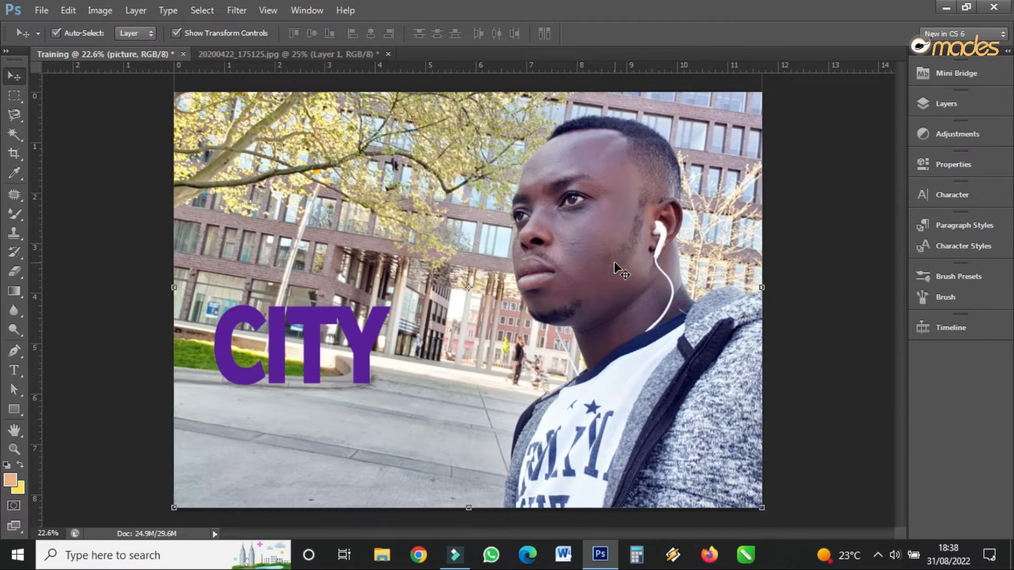
click(364, 338)
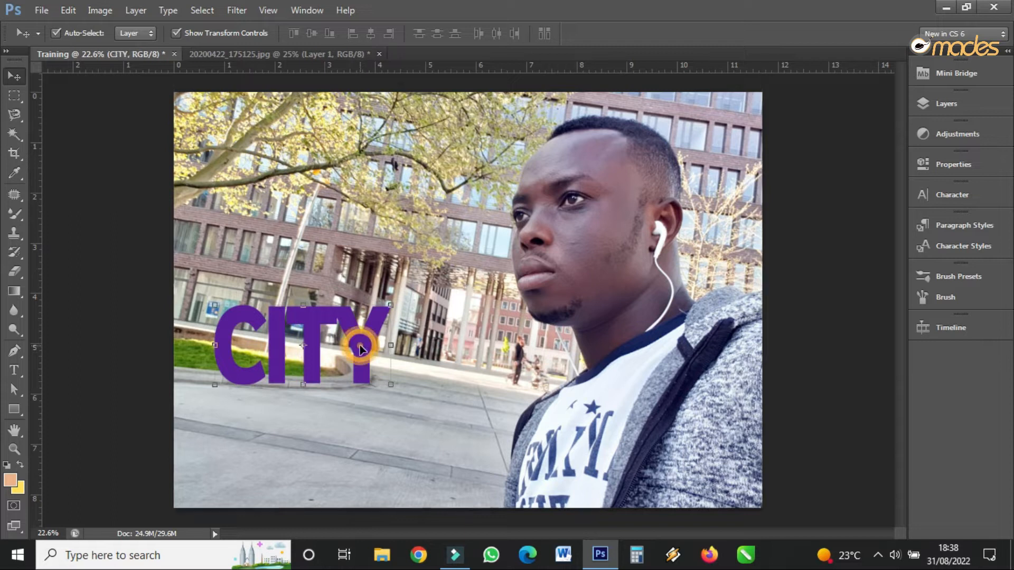
drag(390, 311, 642, 159)
key(ctrl+z)
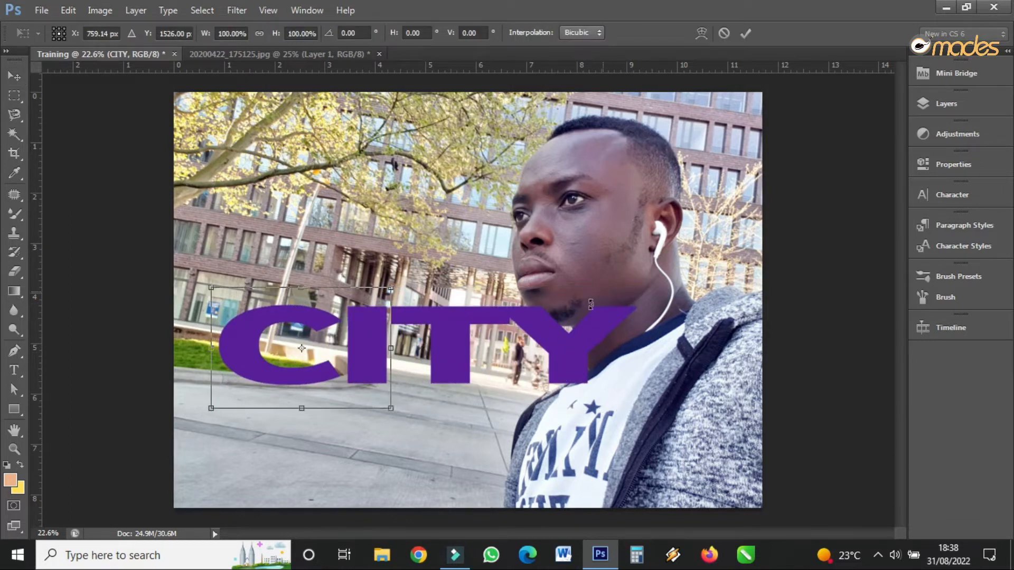
Scale the CITY text to 131.25% width and 122.65% height, and move it up over the building facade.
drag(387, 289, 500, 214)
drag(442, 291, 412, 388)
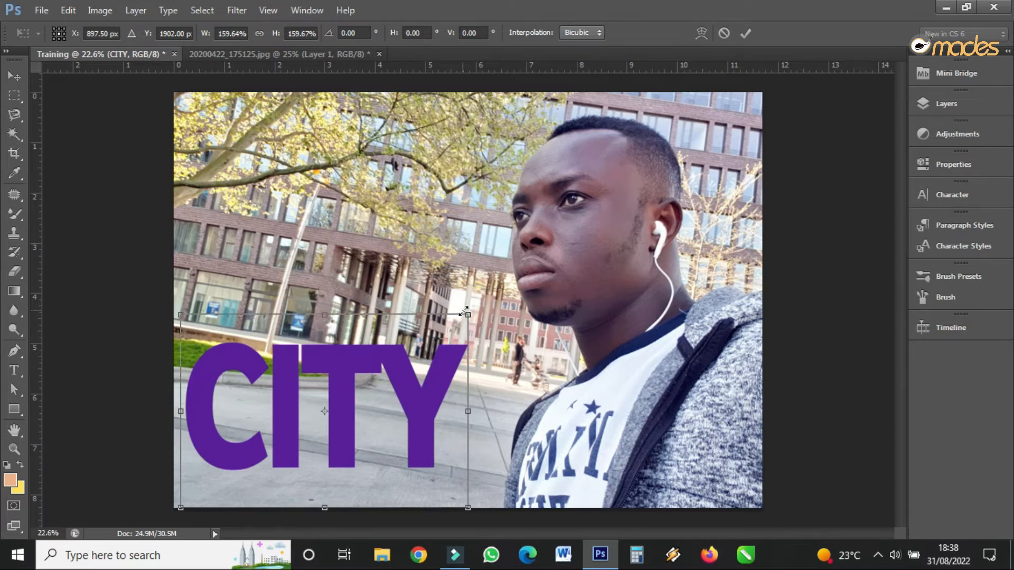
drag(467, 315, 419, 352)
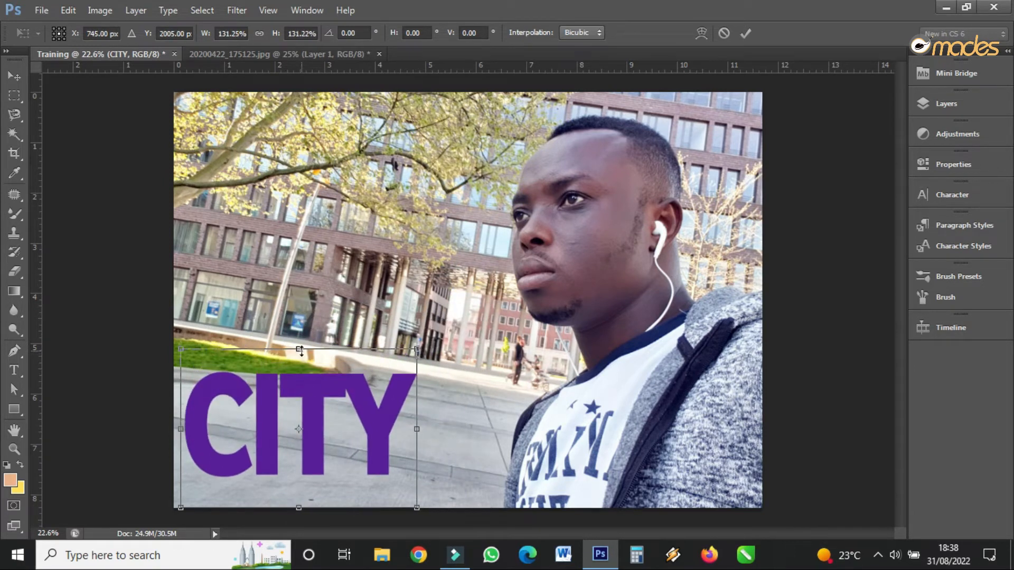
drag(299, 349, 298, 359)
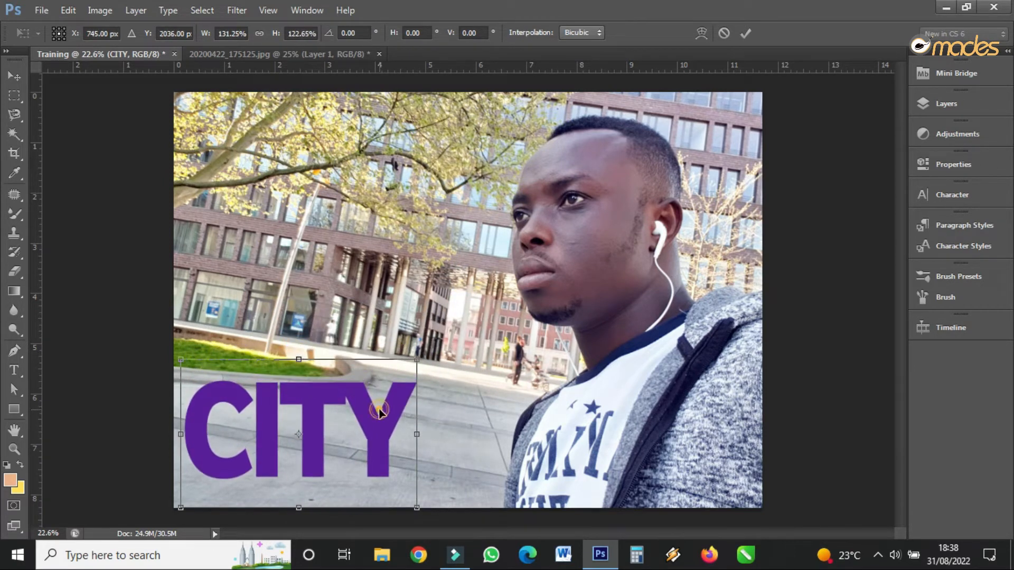
key(Return)
drag(383, 437, 422, 277)
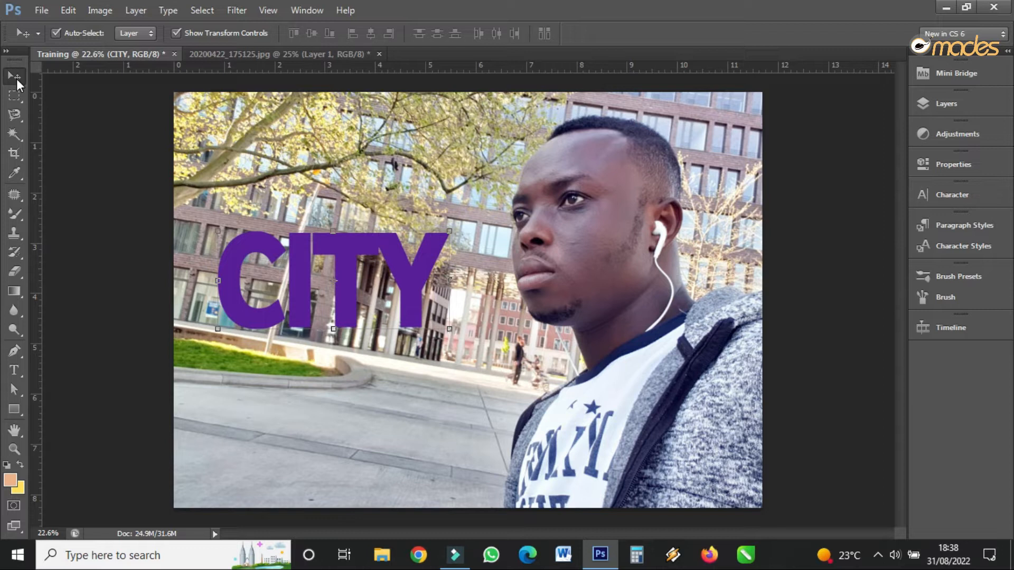
drag(362, 243, 407, 244)
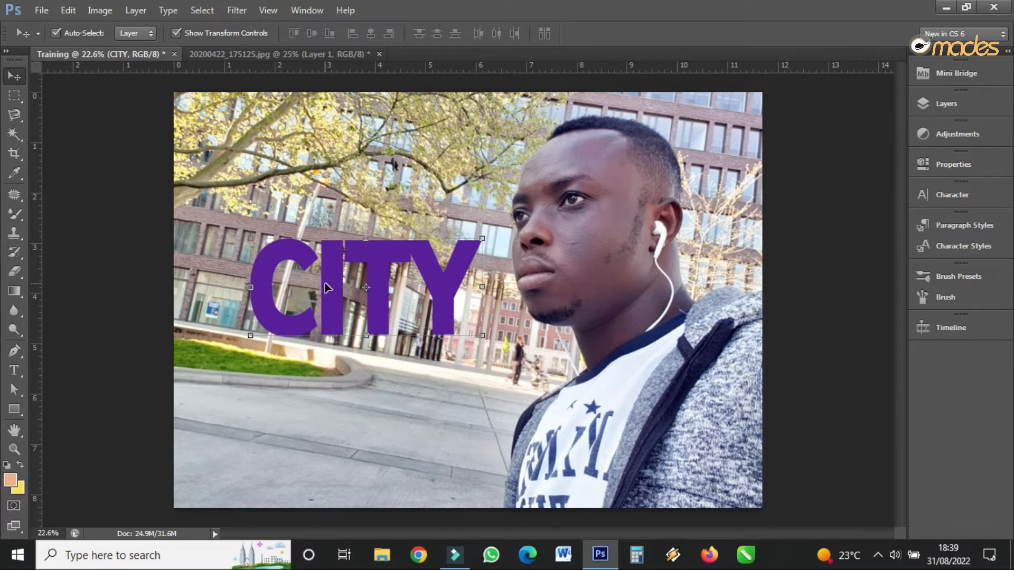
Recolour the CITY text light yellow, then move it slightly up and left over the building facade.
click(17, 372)
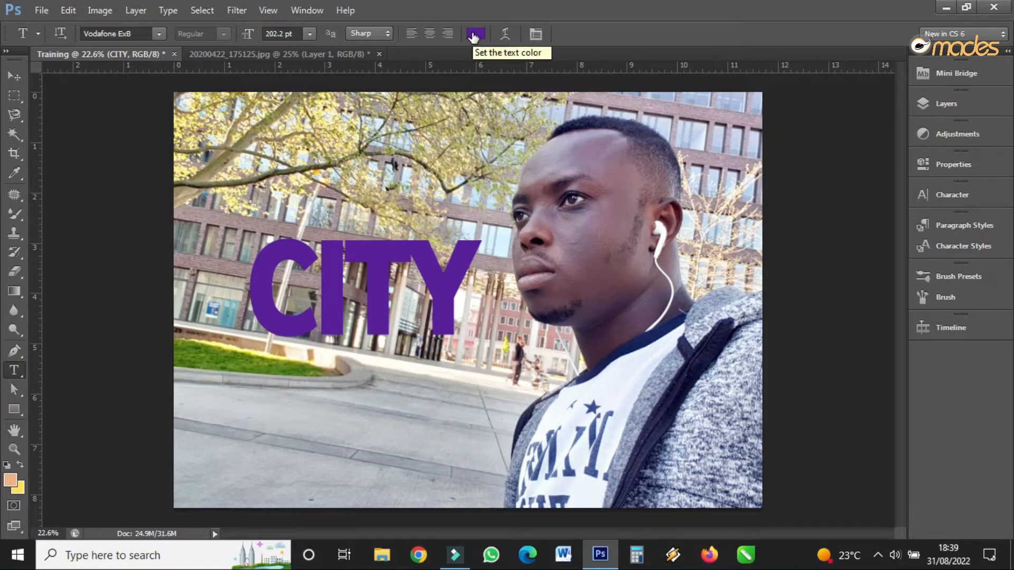
click(474, 35)
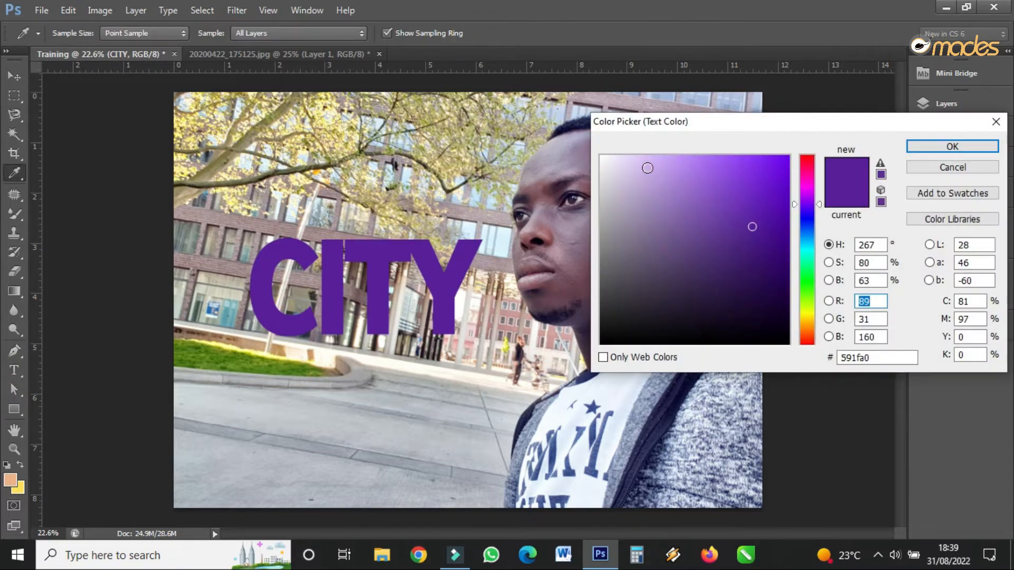
drag(648, 168, 601, 155)
click(694, 178)
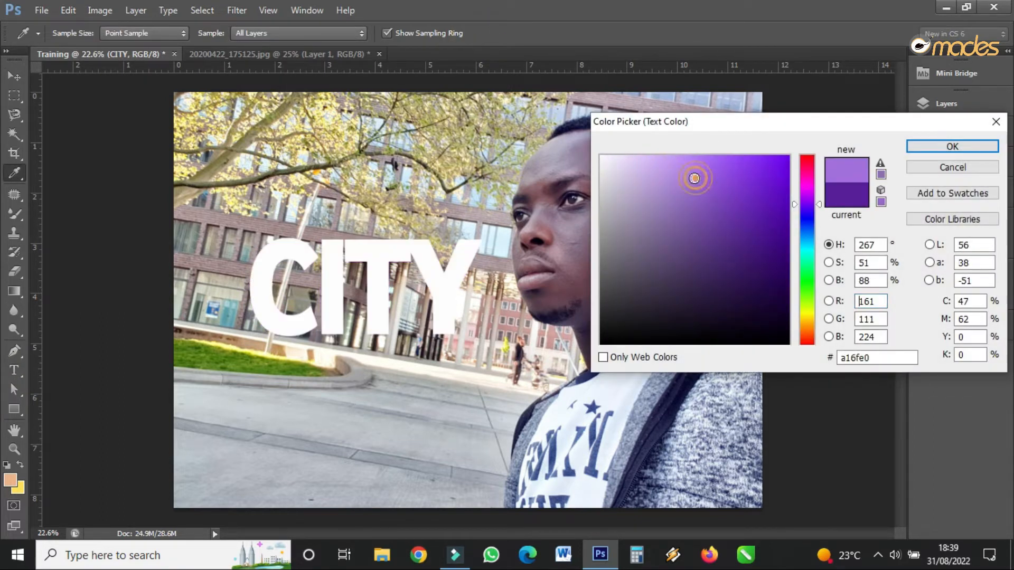
click(616, 166)
click(602, 156)
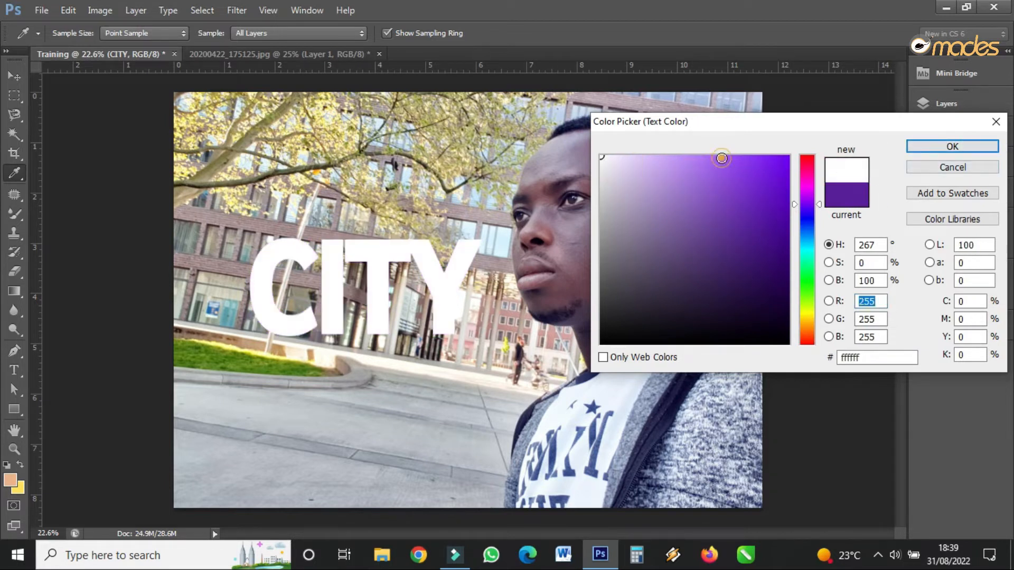
click(722, 158)
click(801, 311)
click(707, 157)
click(939, 146)
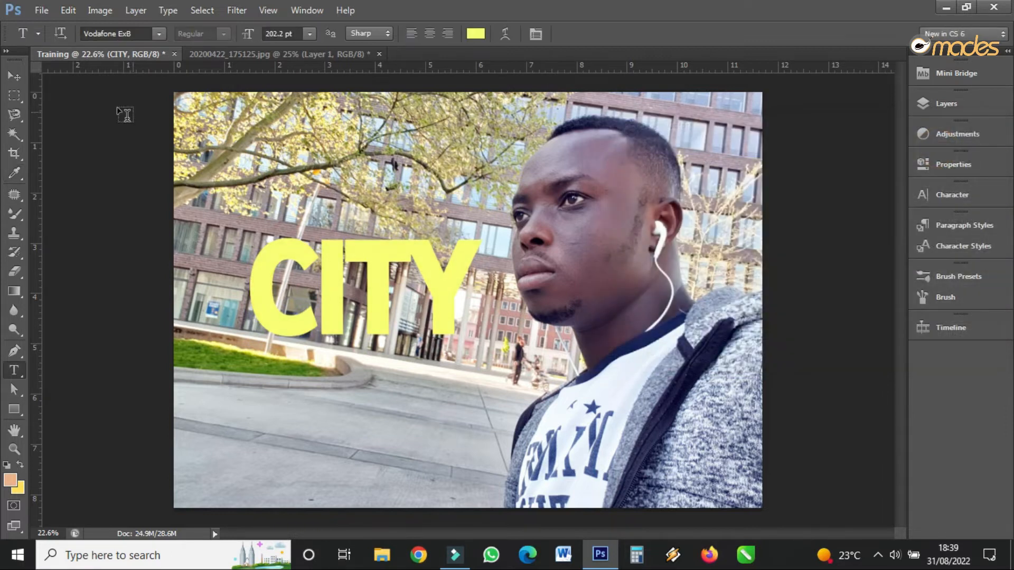
click(16, 76)
drag(368, 263, 363, 252)
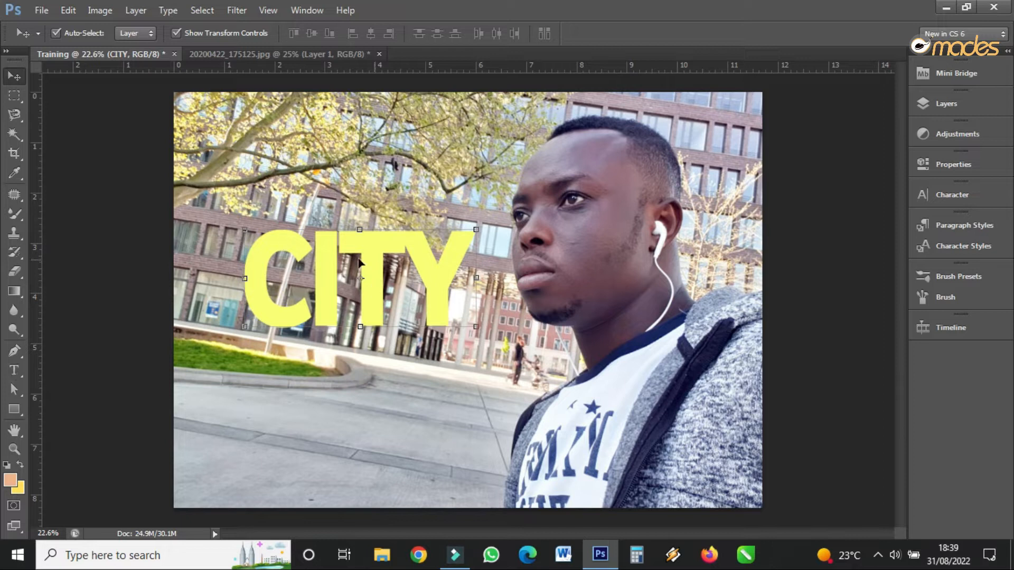
Select the whole CITY text and try successive fonts on it, from Vodafone Rg through Volutes to Walkway UltraBold.
click(12, 372)
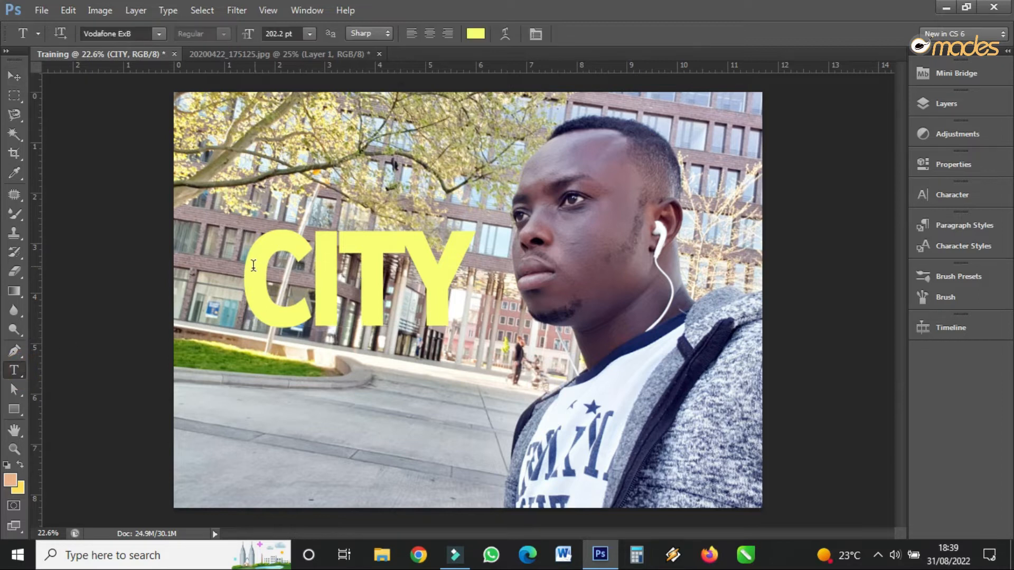
drag(246, 274, 519, 285)
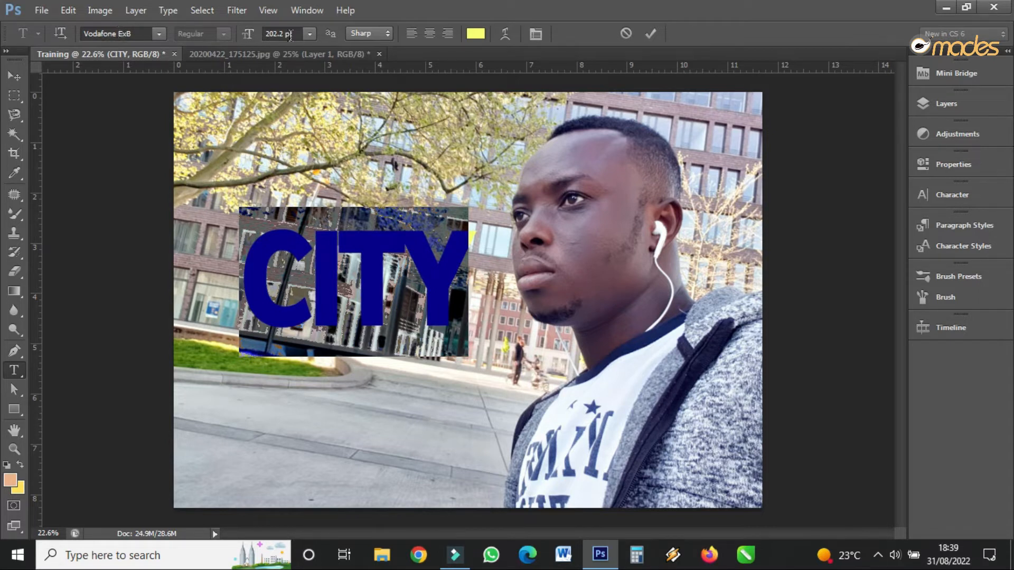
click(129, 33)
click(133, 33)
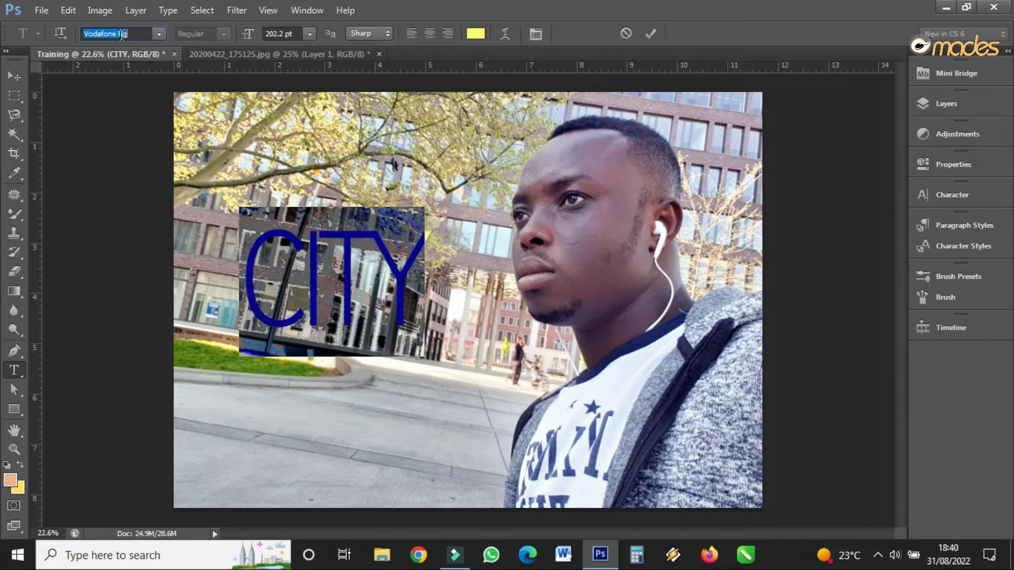
key(Down)
key(Down)
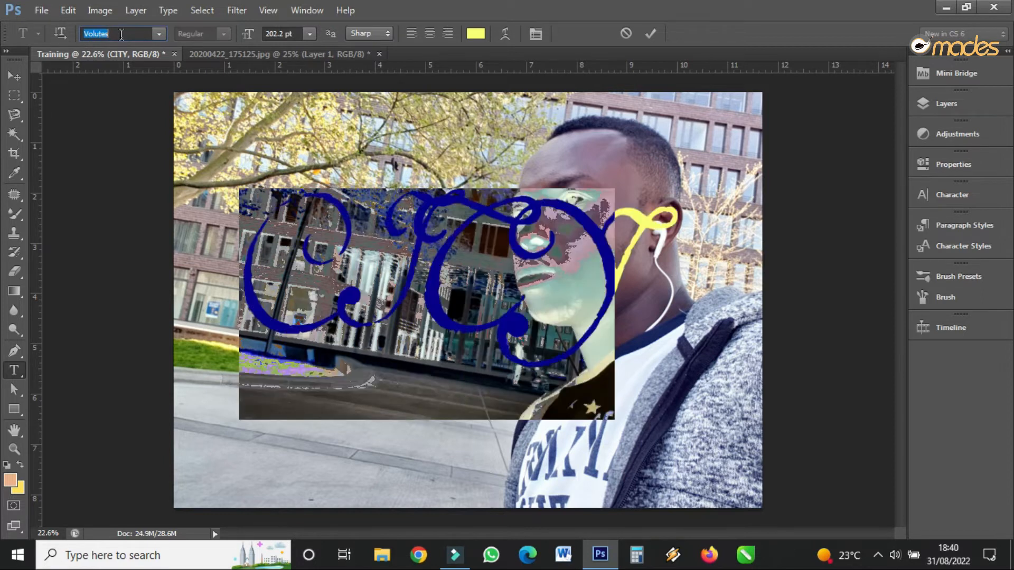
key(Down)
key(Down)
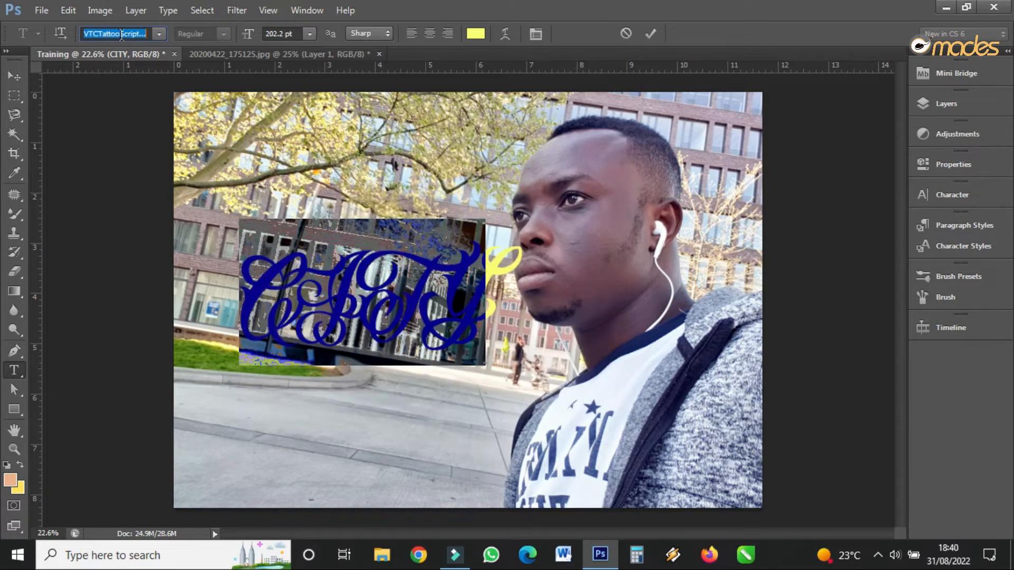
key(Down)
key(Down)
key(Down)
key(Down)
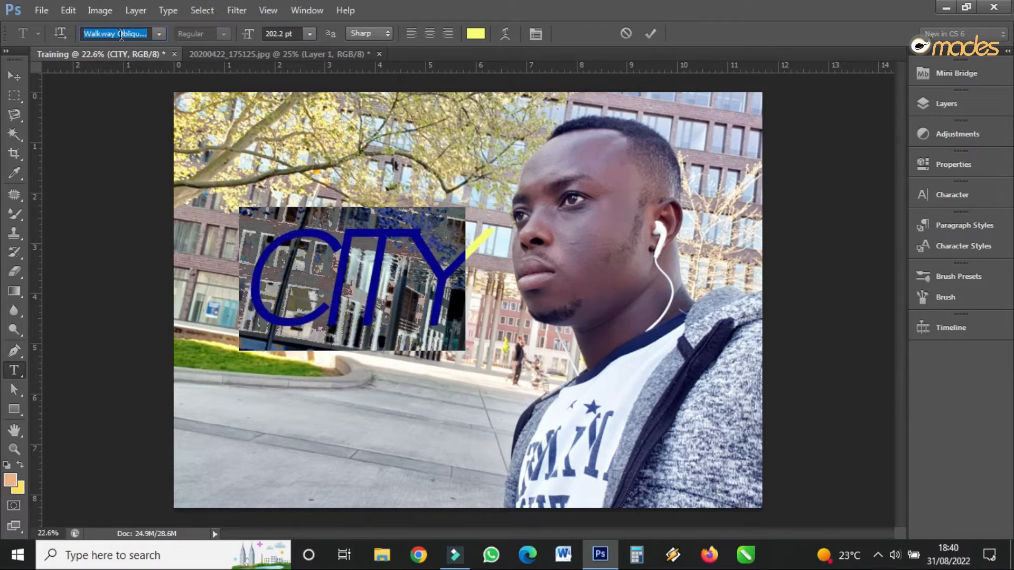
key(Down)
key(Down)
key(Down)
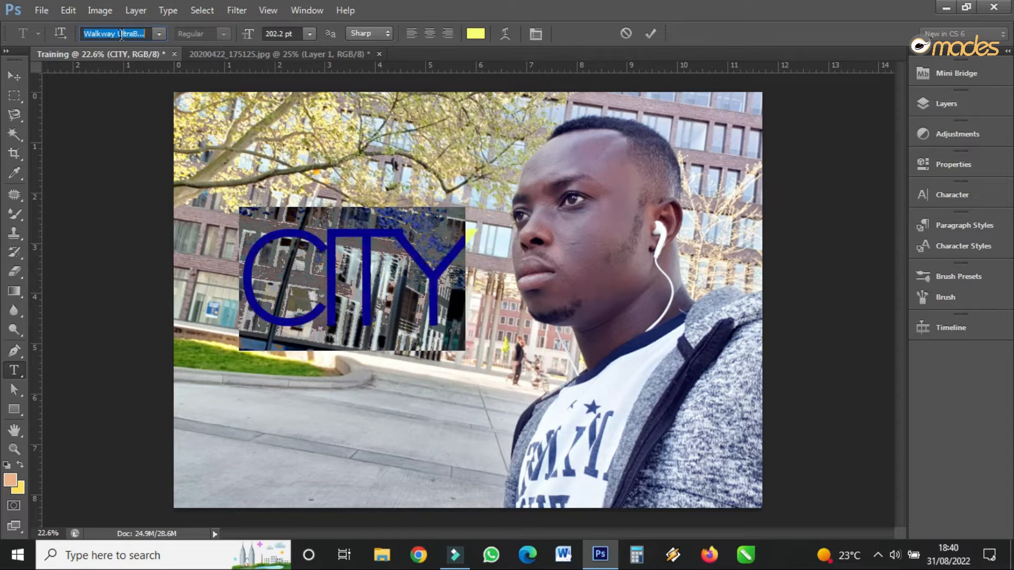
Browse the font list with its sample previews and set the CITY text in VIPER NORA.
click(158, 34)
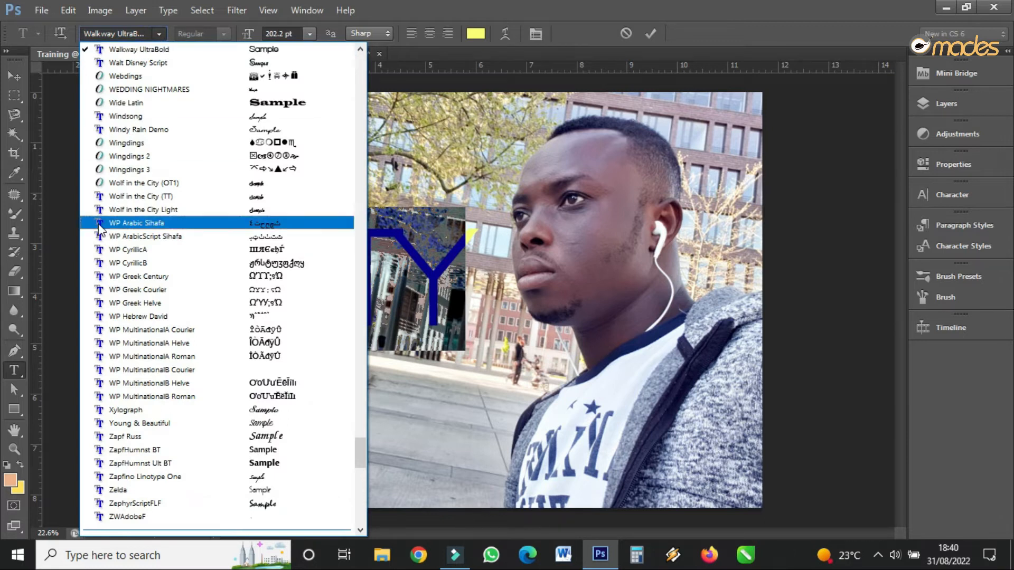
scroll(100, 230, down, 1)
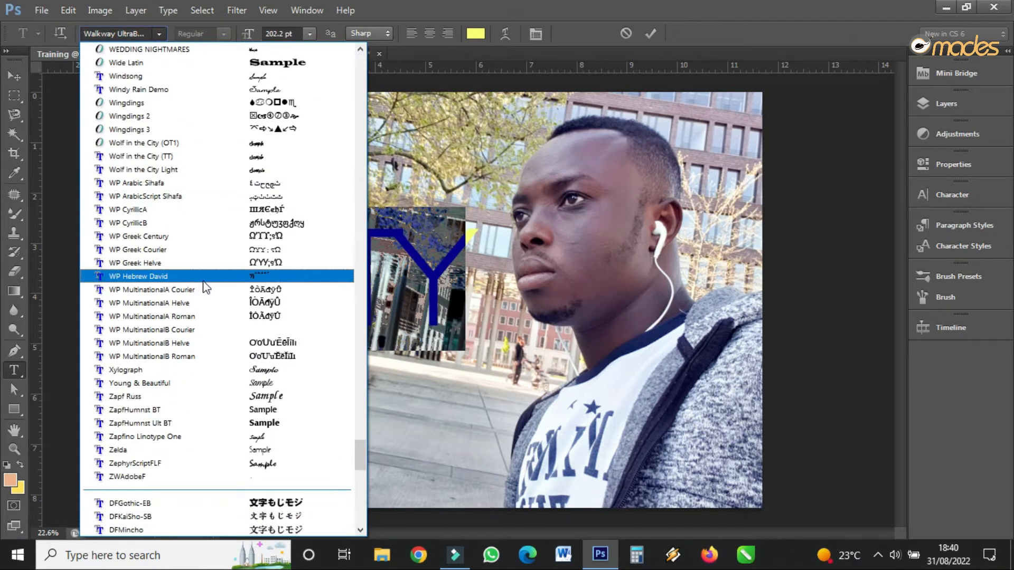
scroll(206, 287, up, 1)
scroll(206, 288, up, 1)
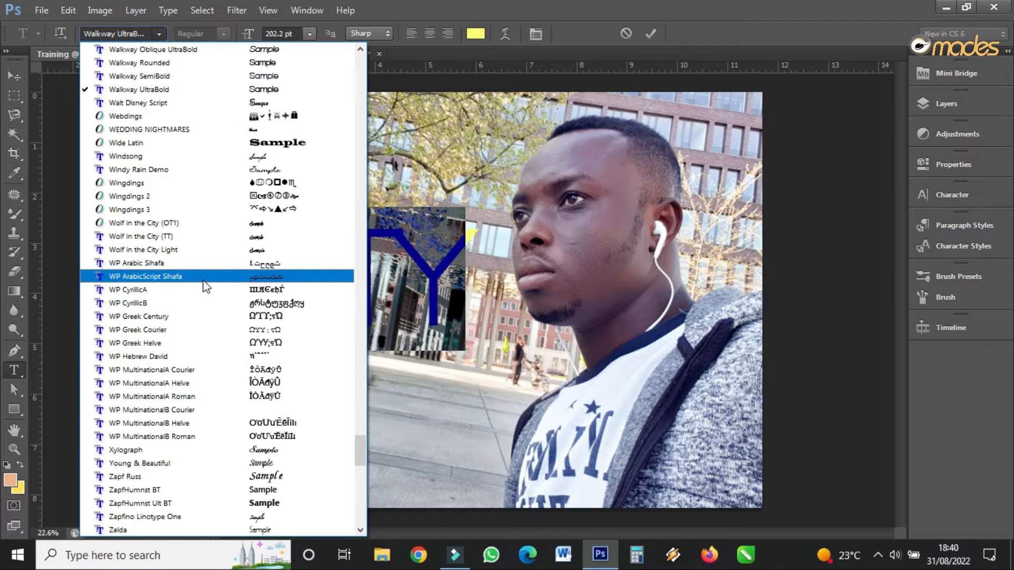
scroll(208, 280, up, 3)
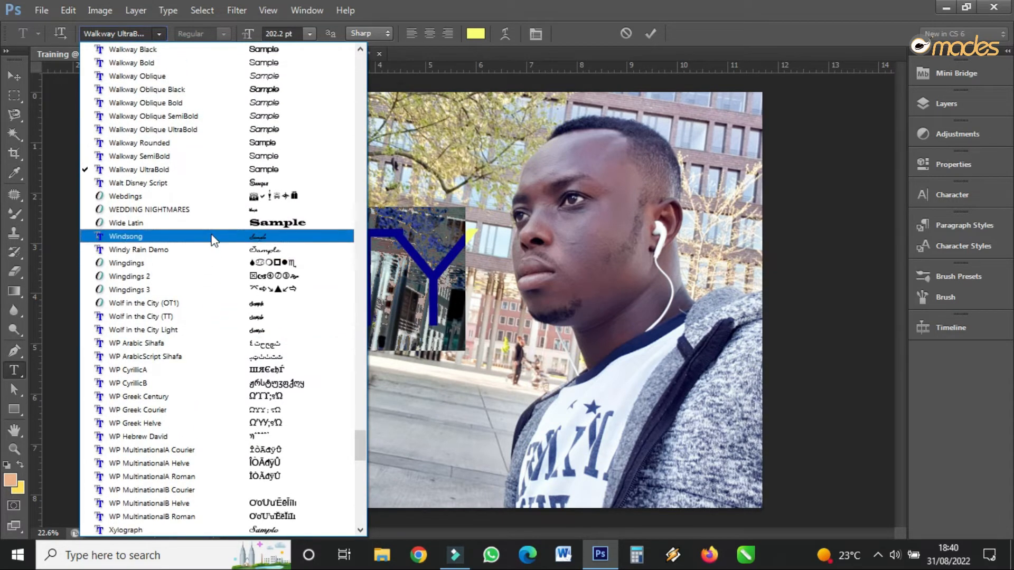
scroll(217, 229, up, 3)
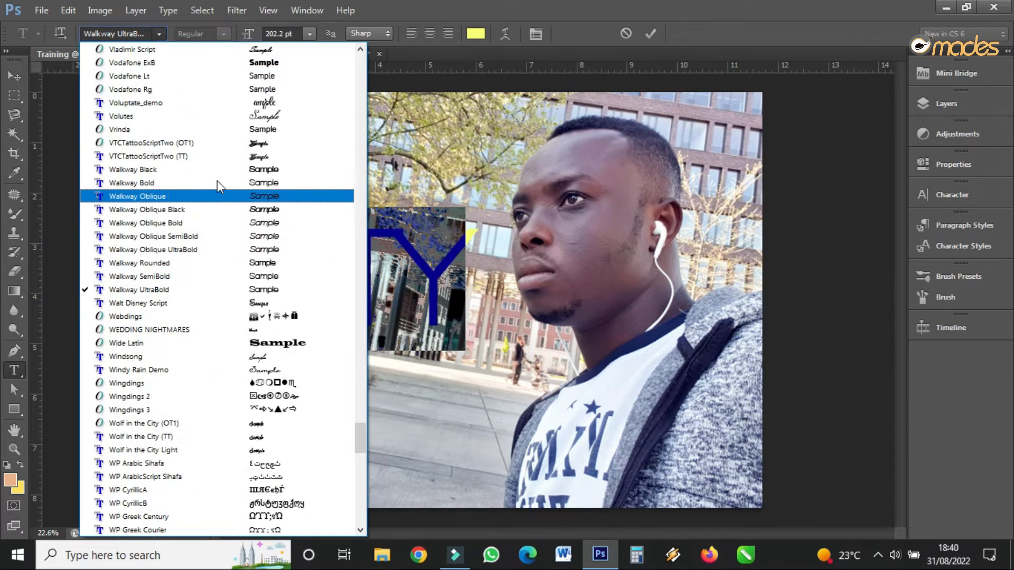
scroll(227, 215, up, 2)
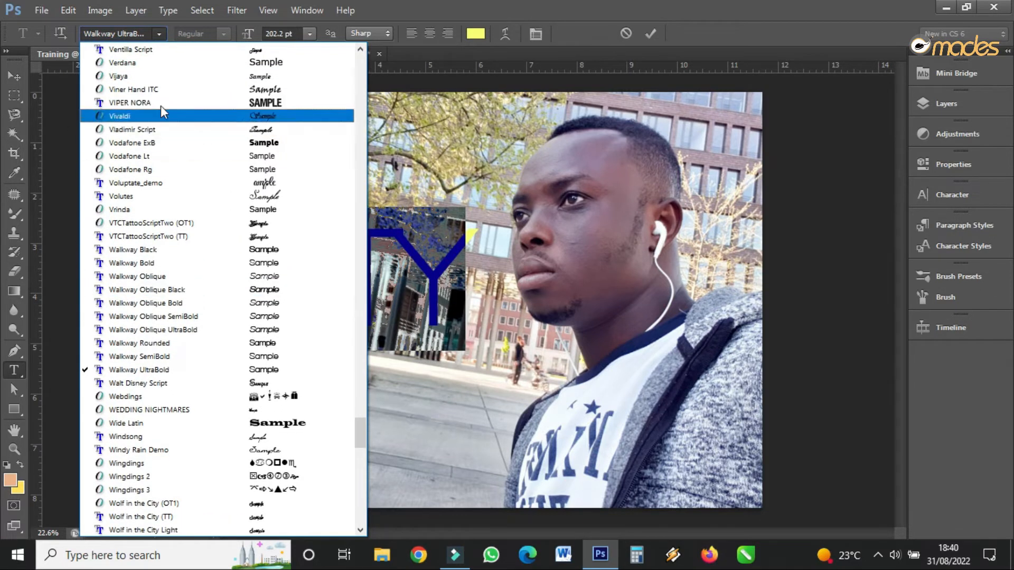
click(137, 104)
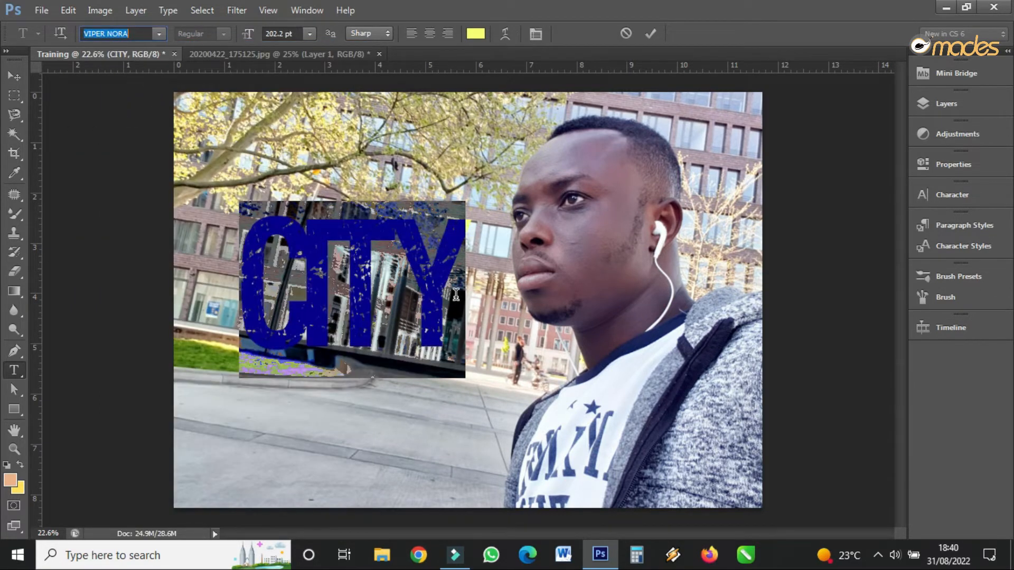
Change the font of the CITY text to Tw Cen MT Condensed Extra Bold.
click(159, 34)
scroll(265, 288, up, 3)
scroll(265, 291, up, 5)
scroll(268, 288, up, 1)
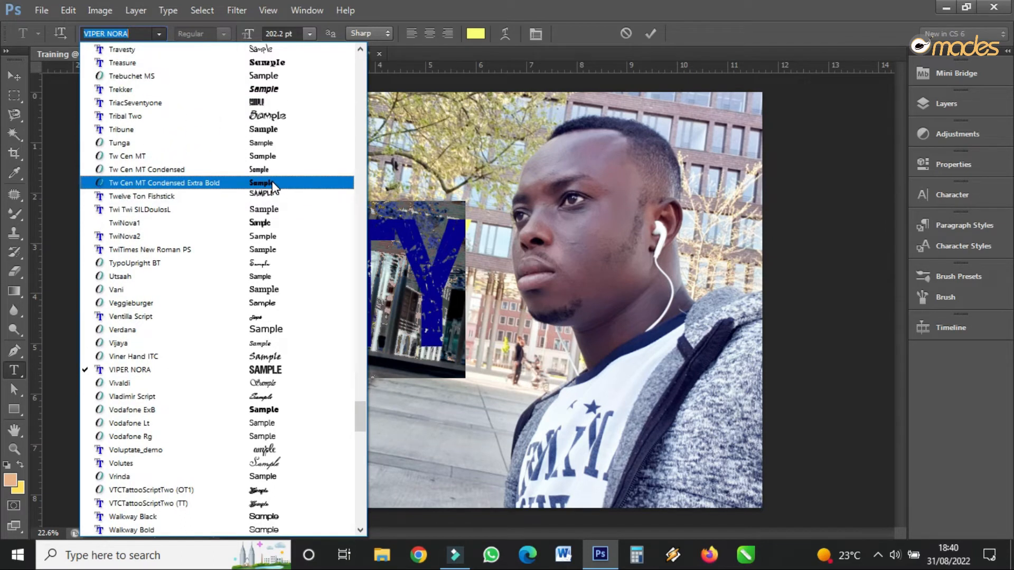
click(273, 183)
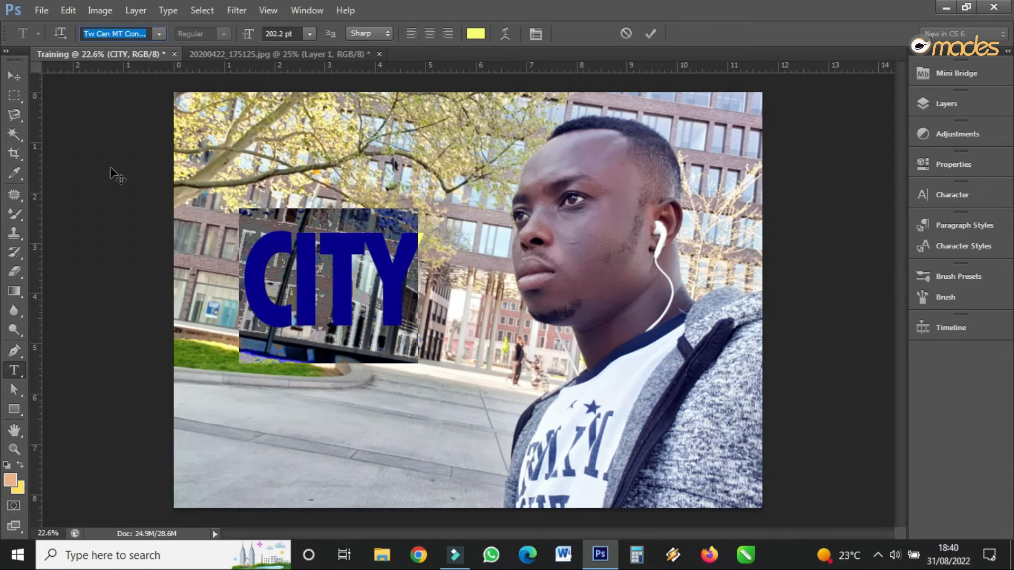
Look further back through the available fonts and apply OldCentury to the CITY text.
click(159, 33)
scroll(246, 190, up, 12)
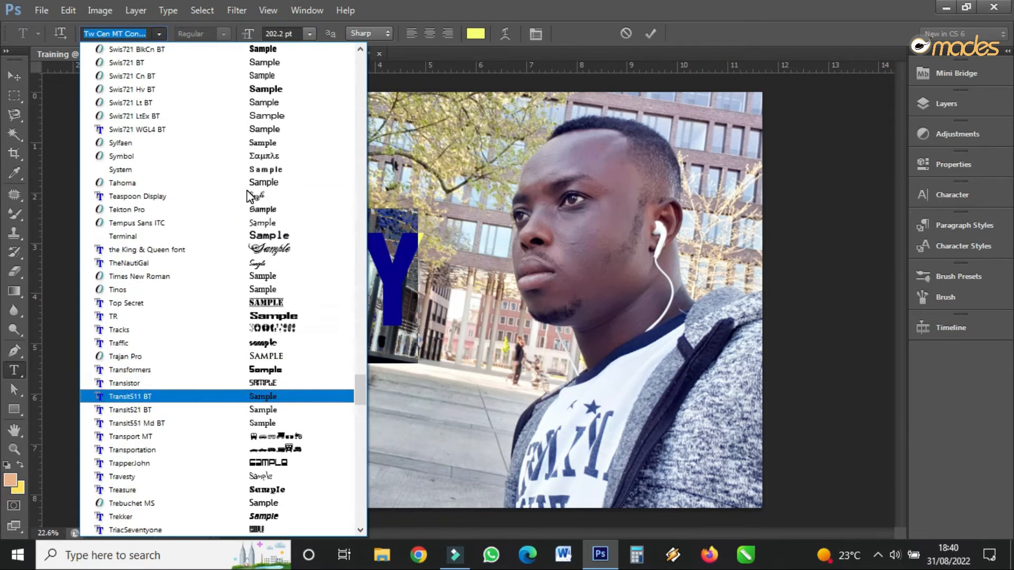
scroll(268, 192, up, 6)
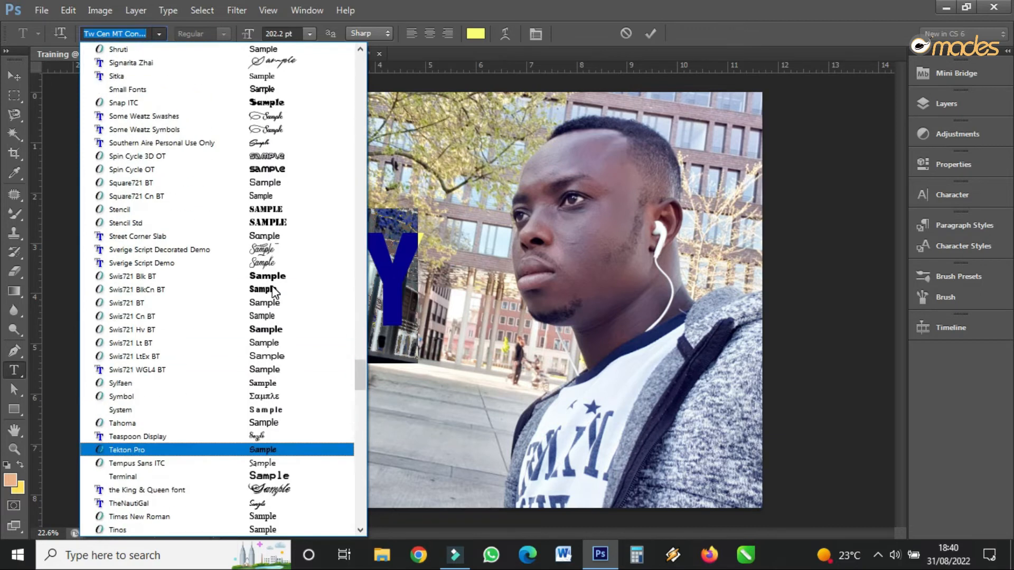
scroll(272, 291, up, 4)
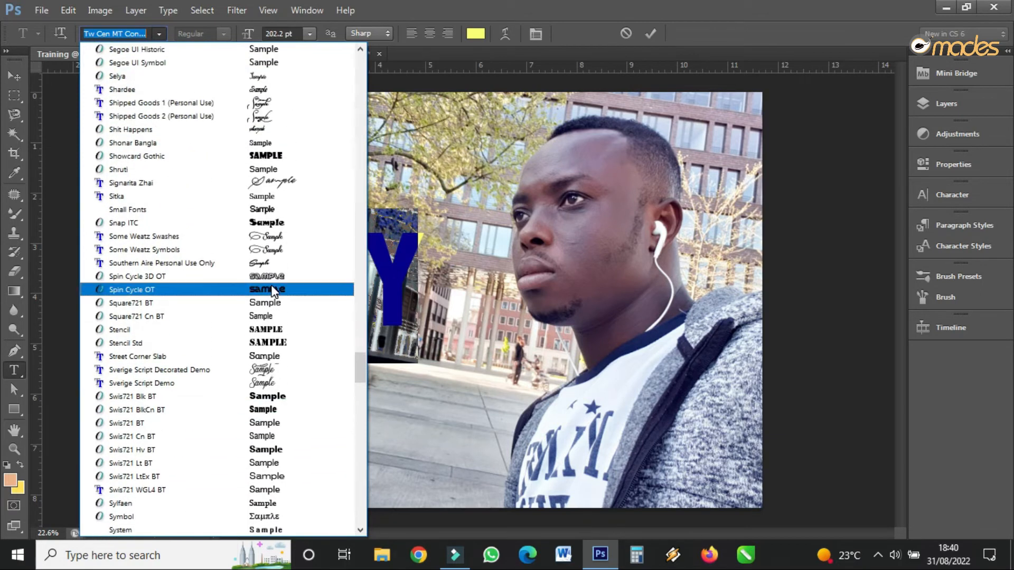
scroll(273, 292, up, 5)
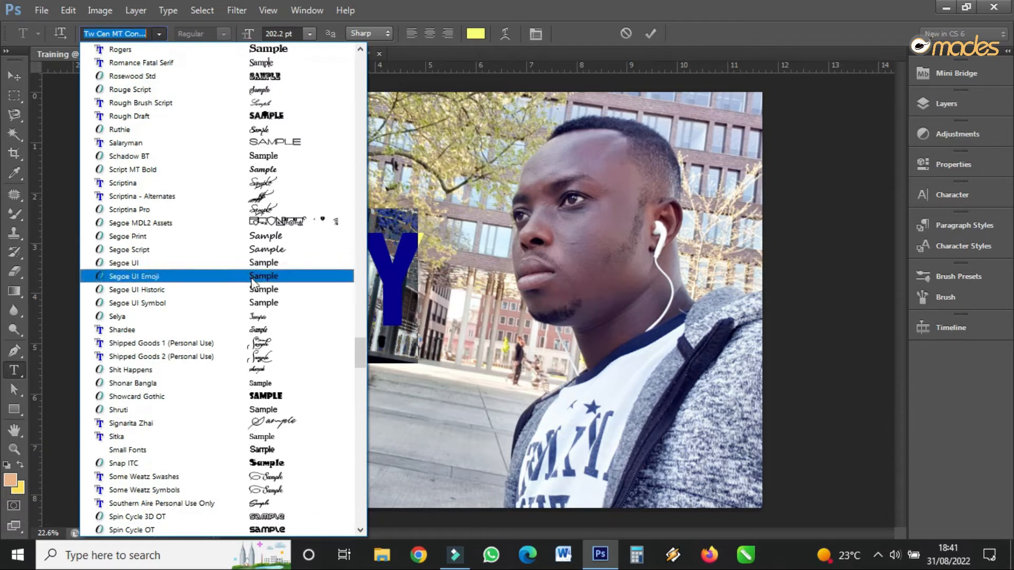
scroll(303, 342, up, 3)
scroll(301, 340, up, 6)
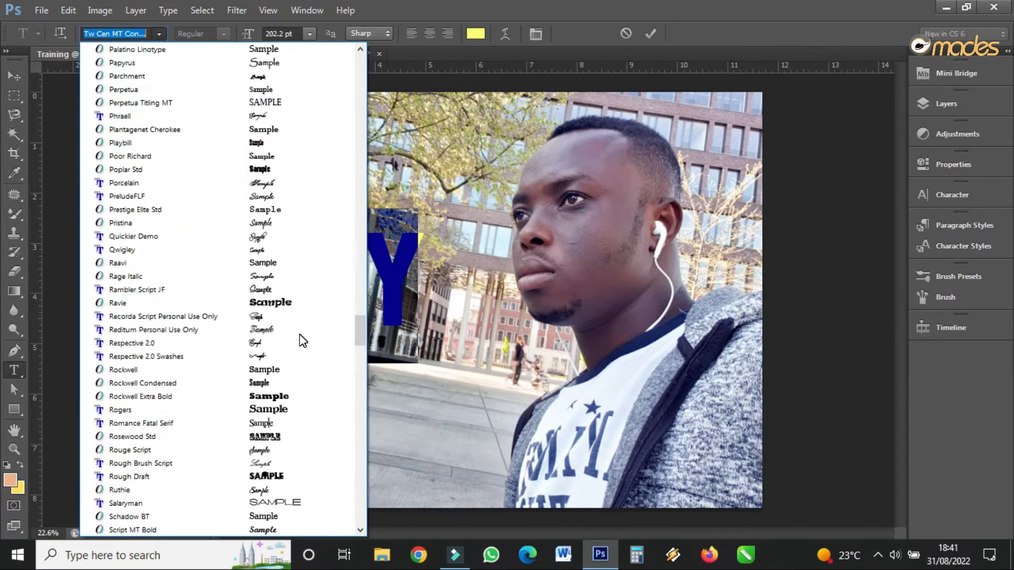
scroll(299, 335, up, 4)
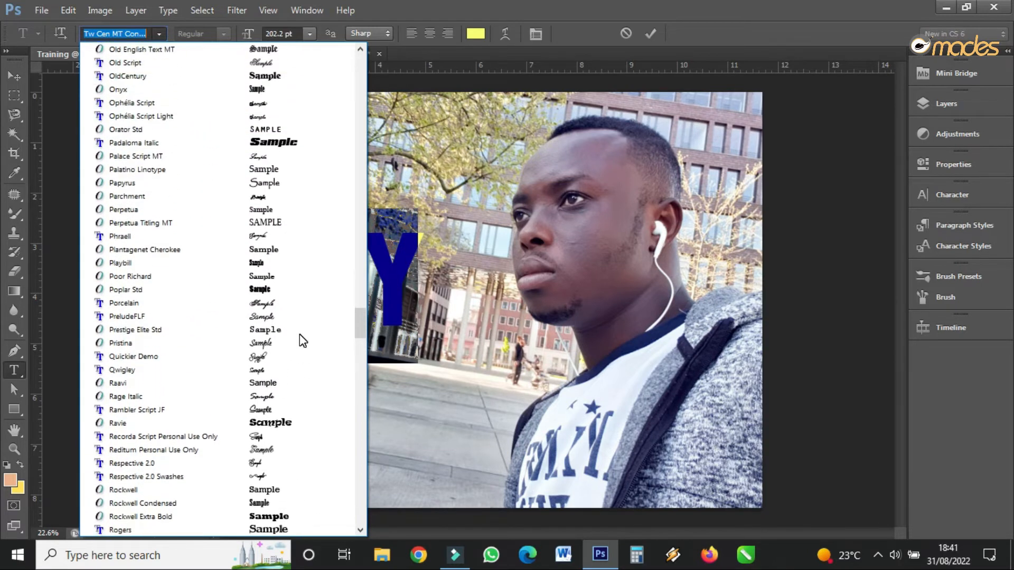
scroll(300, 334, up, 1)
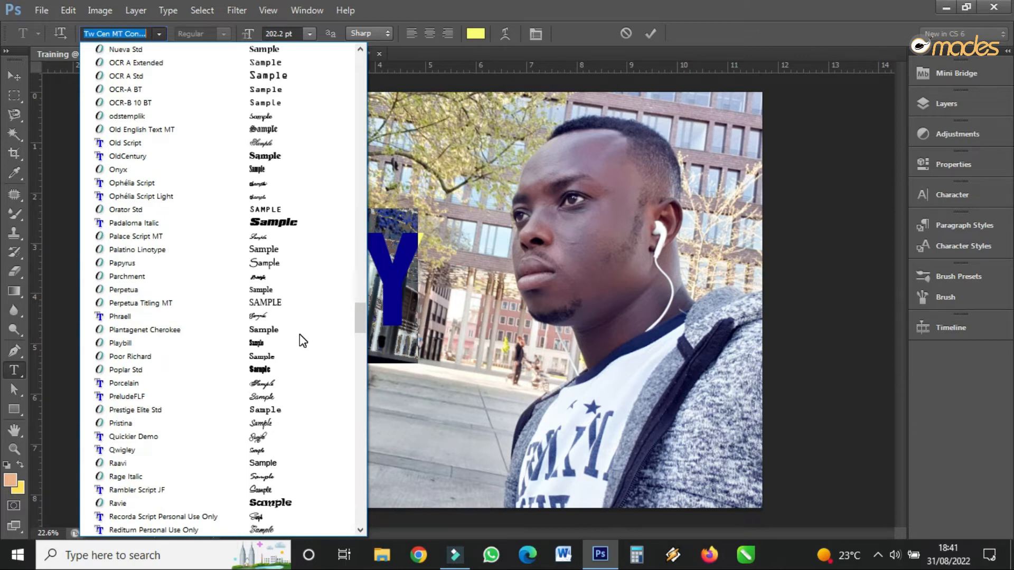
click(269, 157)
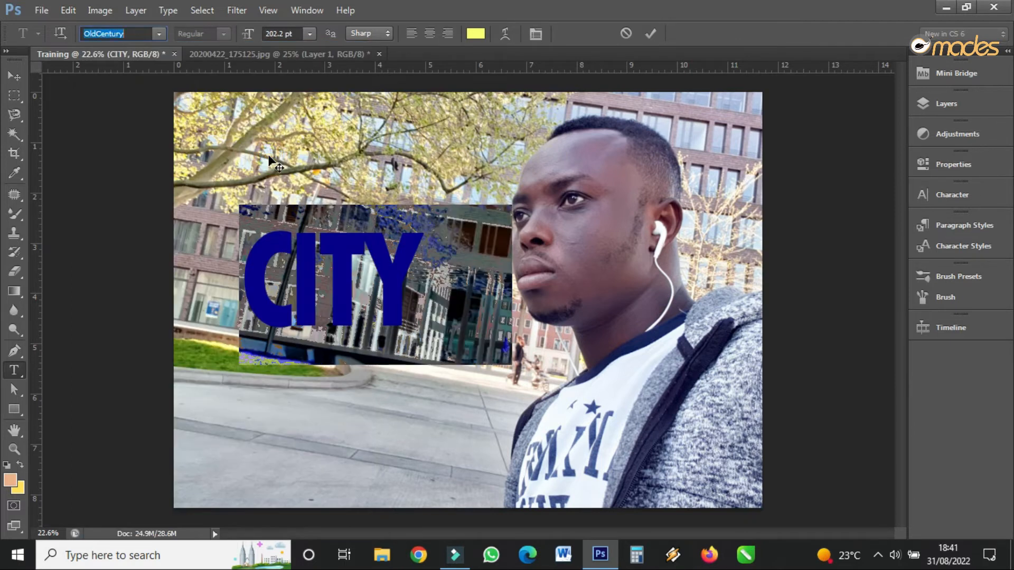
Set the CITY text's font to Korner Deli NF and move the text slightly down and right on the facade.
click(158, 33)
scroll(338, 262, up, 12)
scroll(331, 248, up, 7)
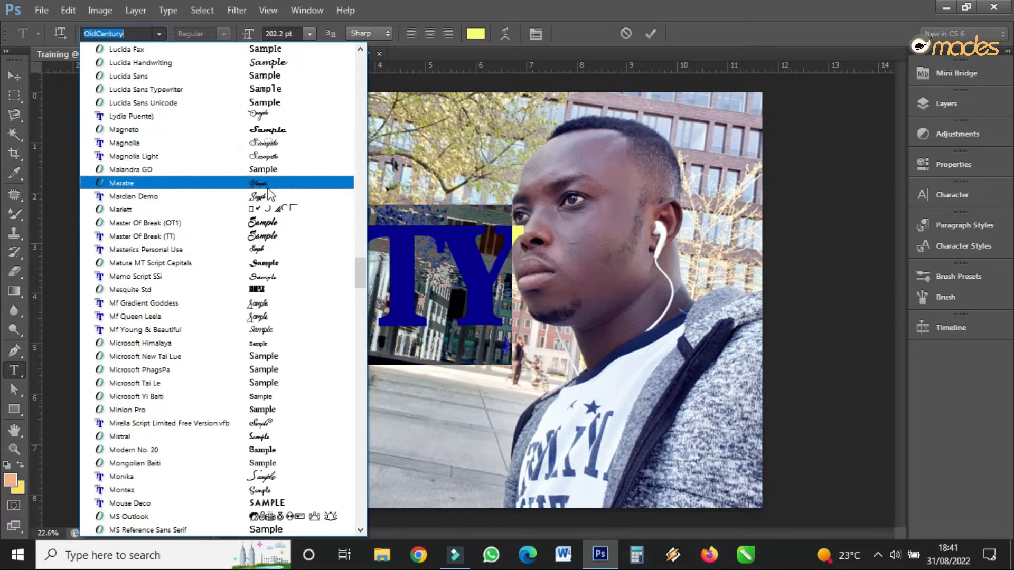
scroll(272, 185, up, 4)
scroll(272, 179, up, 2)
click(272, 141)
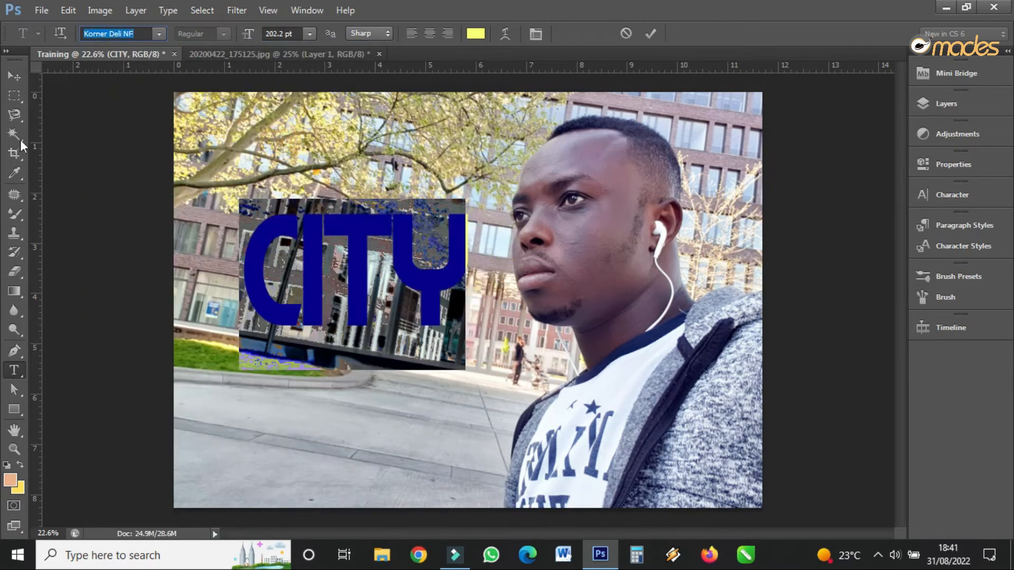
click(10, 75)
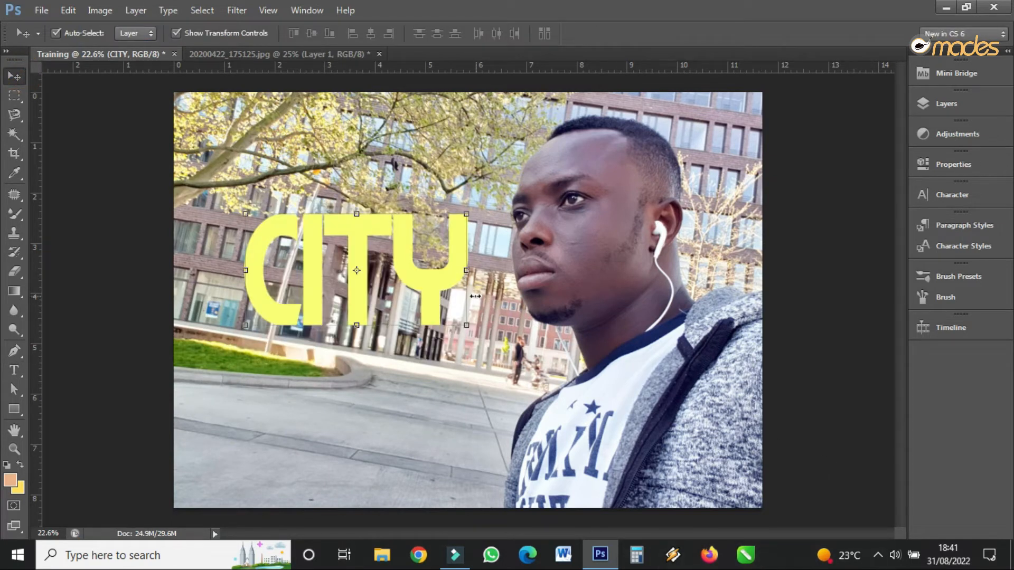
drag(425, 289, 428, 297)
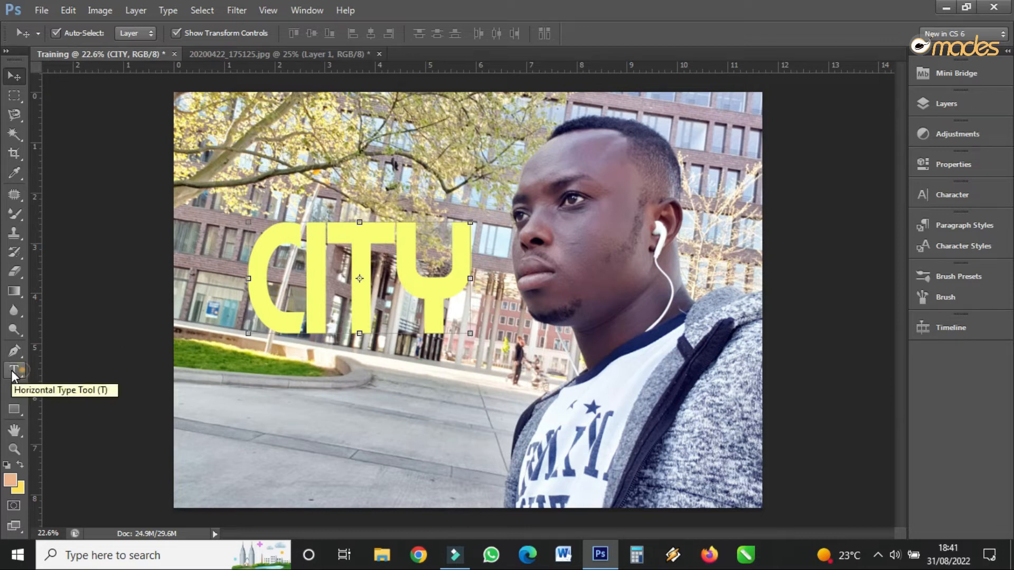
Select the CITY text for editing and open its text colour.
click(13, 372)
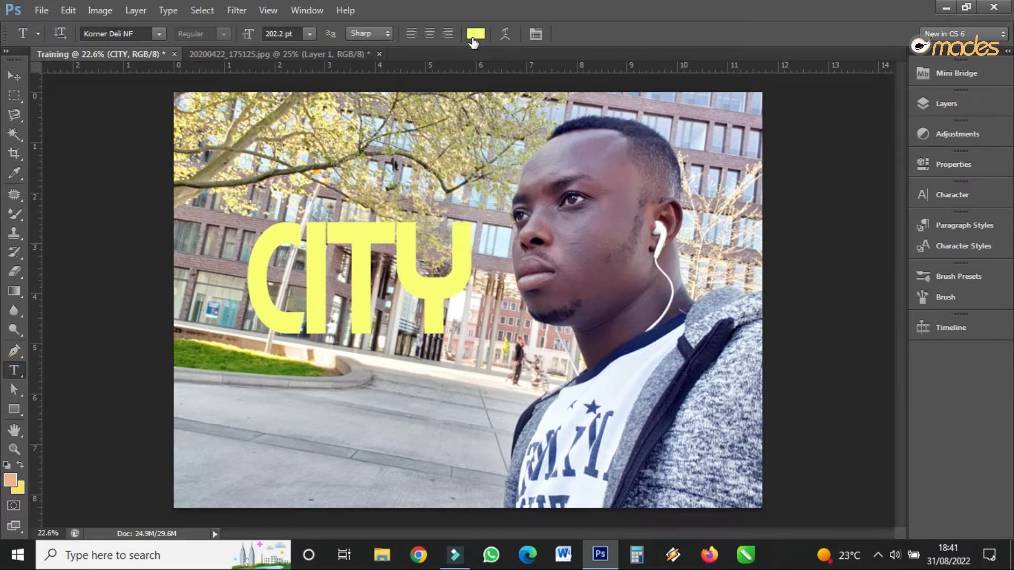
double_click(348, 272)
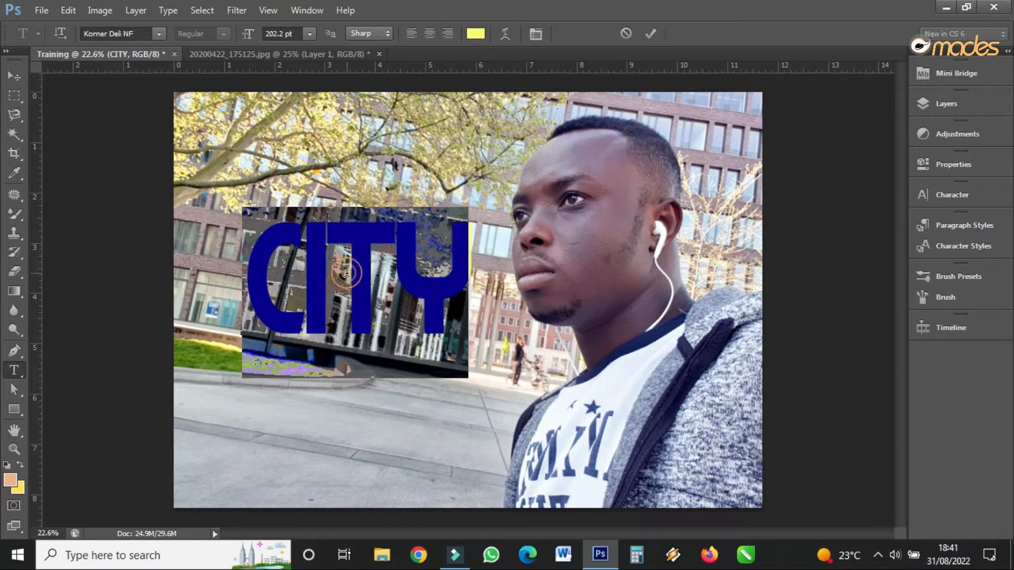
click(478, 36)
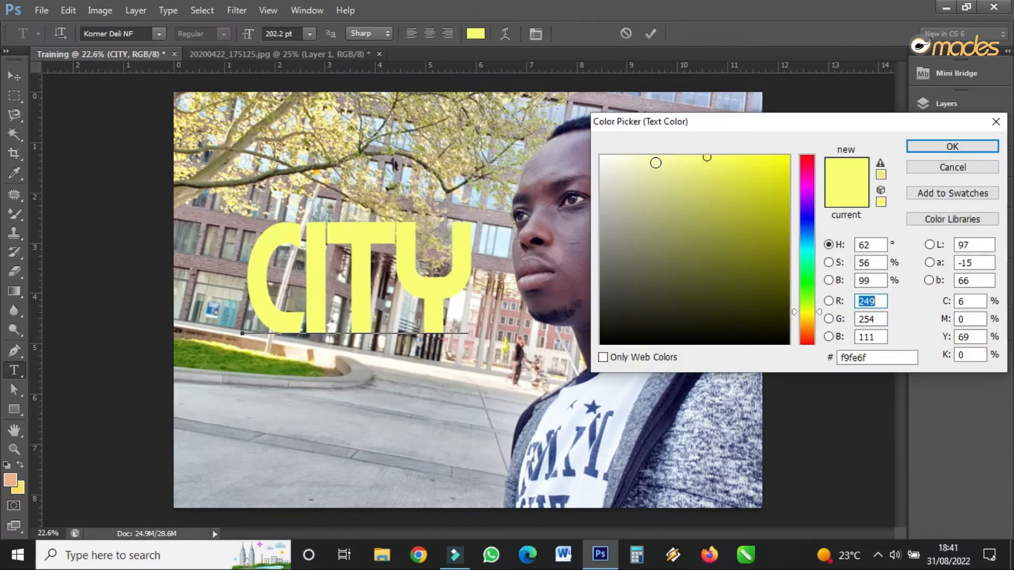
Try olive, pale orange, pale lime and bright lime (d8ff03) as the CITY text's colour.
mouse_move(724, 232)
mouse_down()
mouse_move(695, 298)
mouse_move(710, 322)
mouse_move(770, 231)
mouse_move(728, 206)
mouse_up()
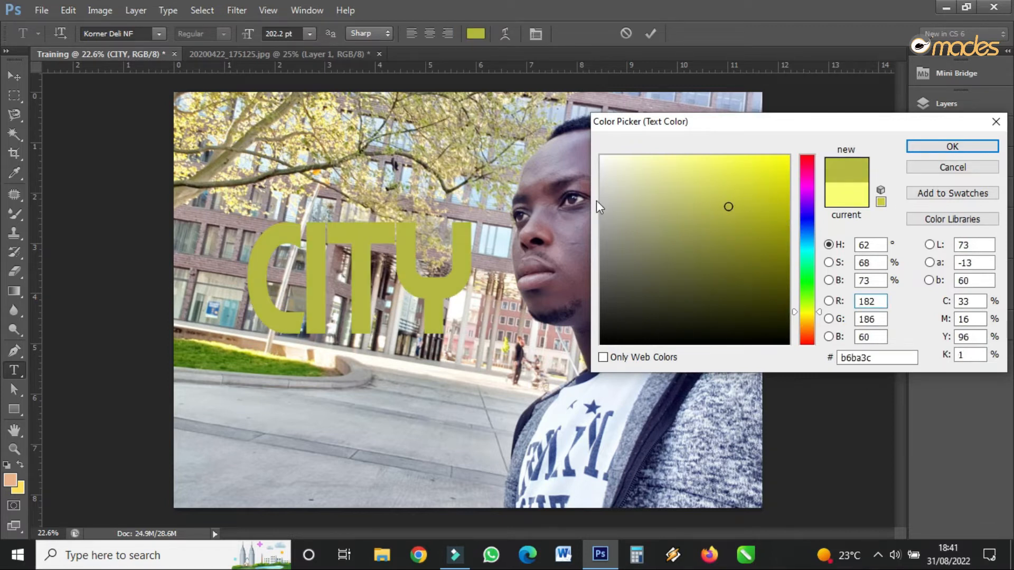
drag(801, 169, 807, 319)
mouse_move(763, 210)
mouse_down()
mouse_move(769, 157)
mouse_move(689, 158)
mouse_up()
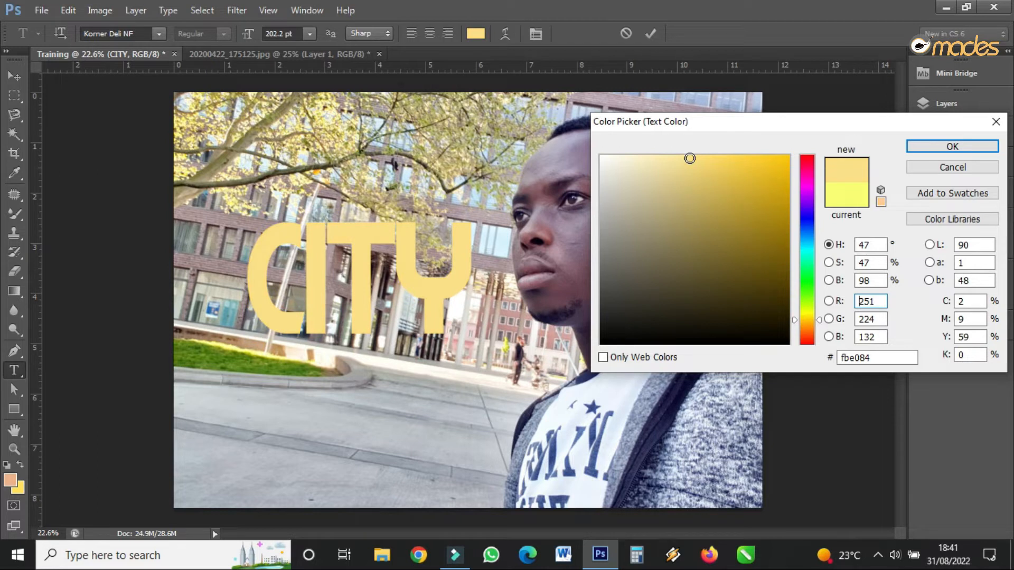
click(807, 323)
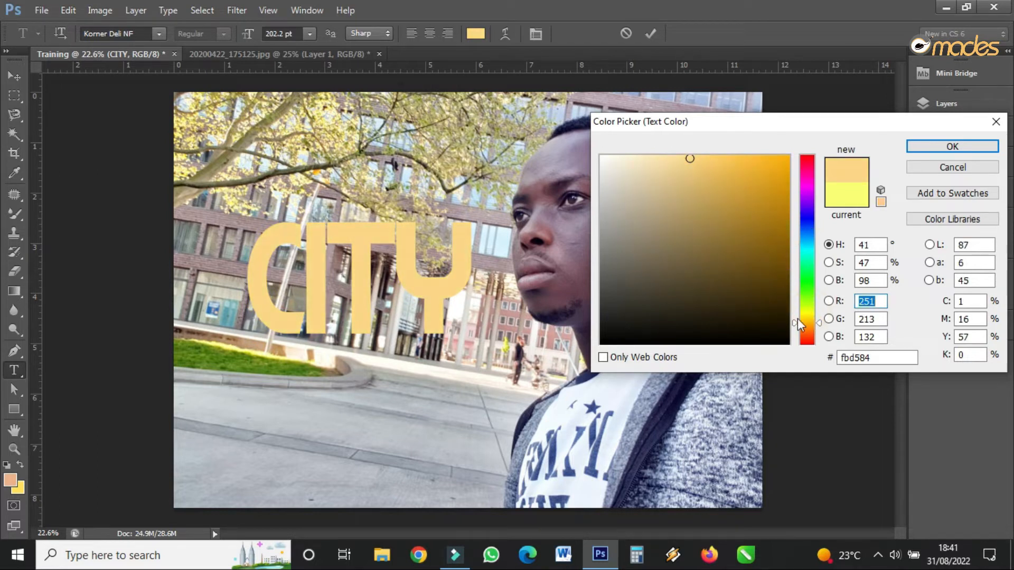
drag(796, 330, 794, 309)
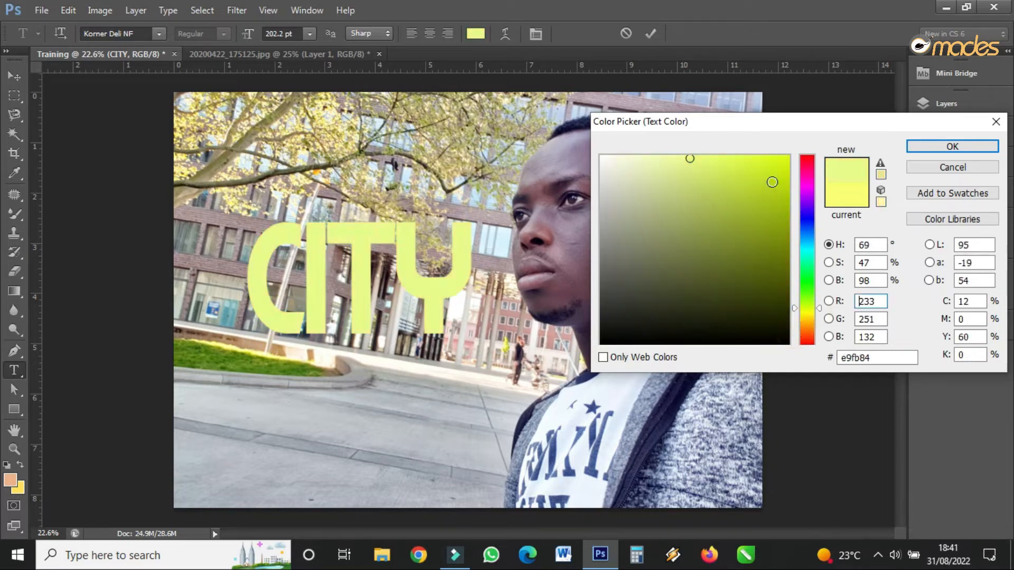
drag(772, 181, 788, 155)
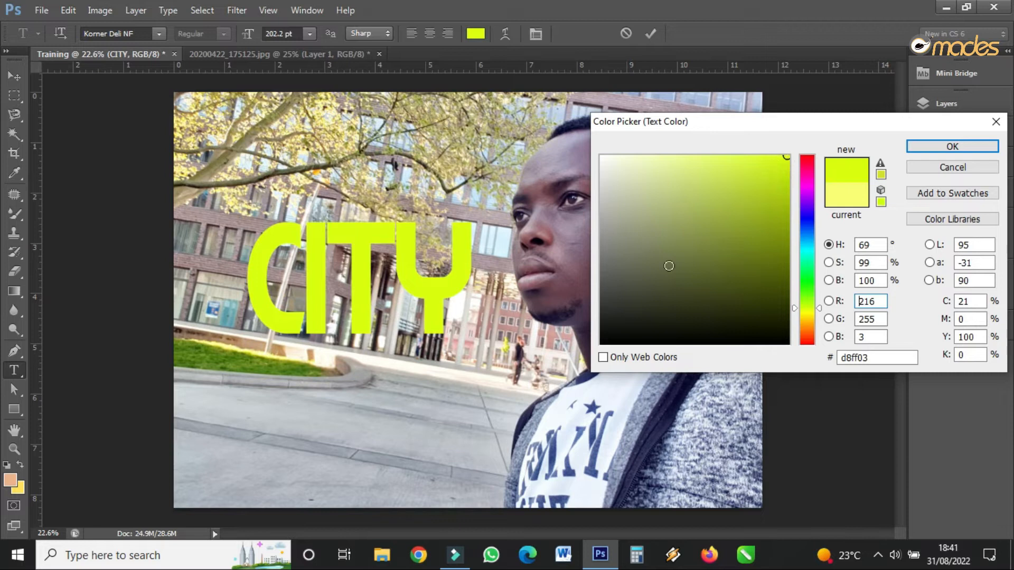
Set the CITY text's colour to near-white fefffb and return to the Move tool.
click(669, 266)
click(604, 157)
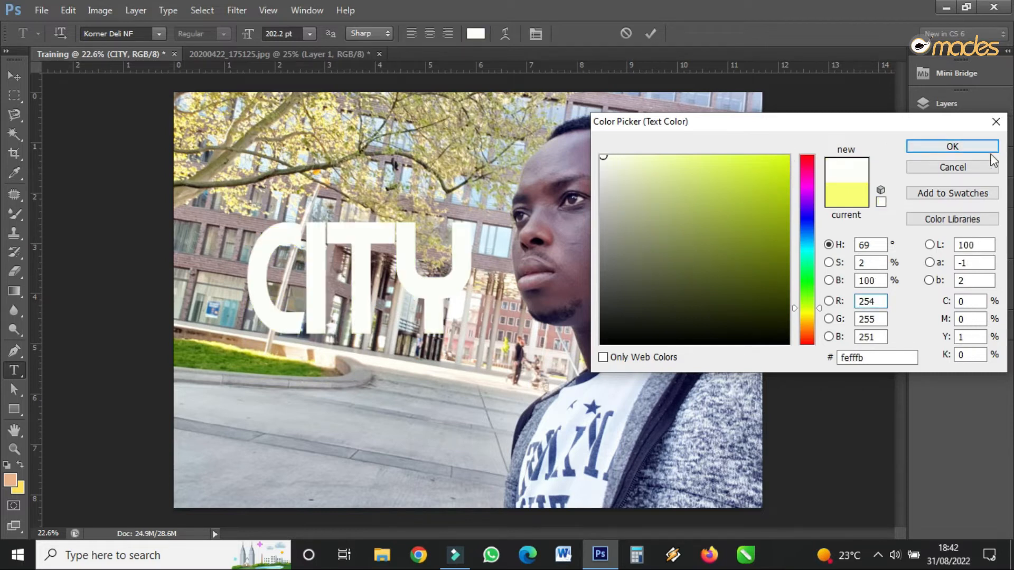
click(929, 147)
click(14, 77)
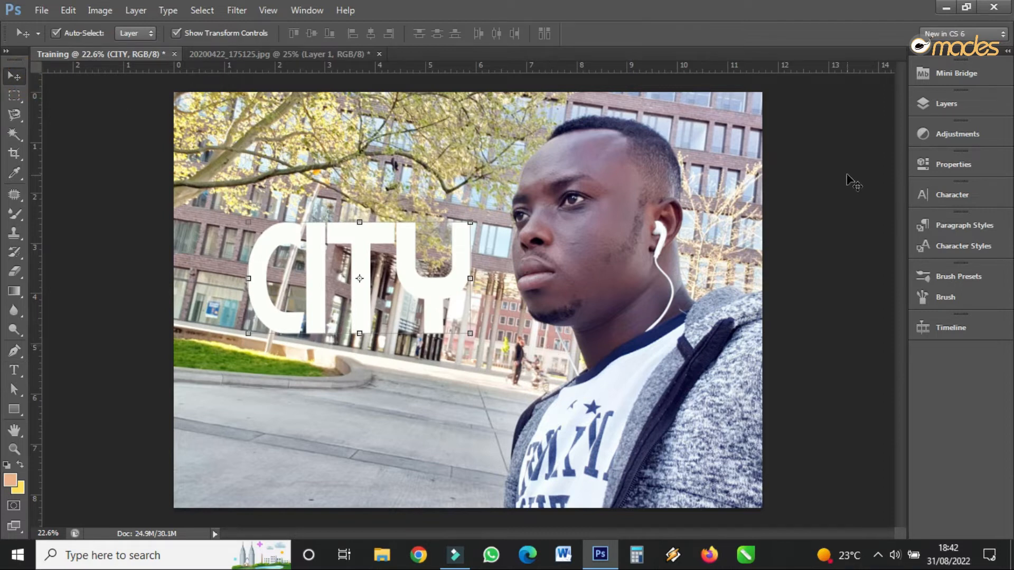
Look through the document's layers, selecting the picture layer and then the CITY text layer.
click(944, 109)
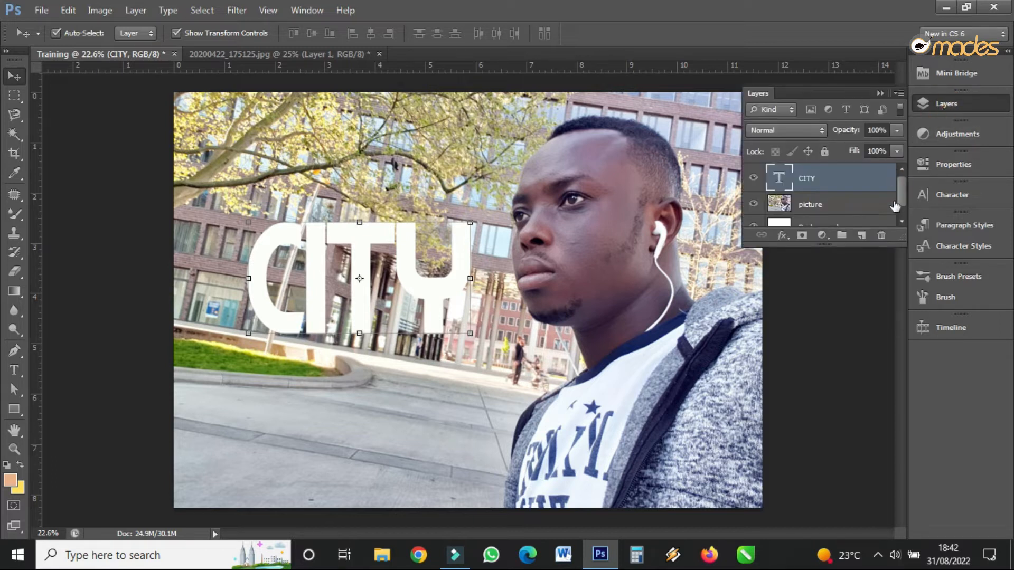
drag(900, 194, 900, 207)
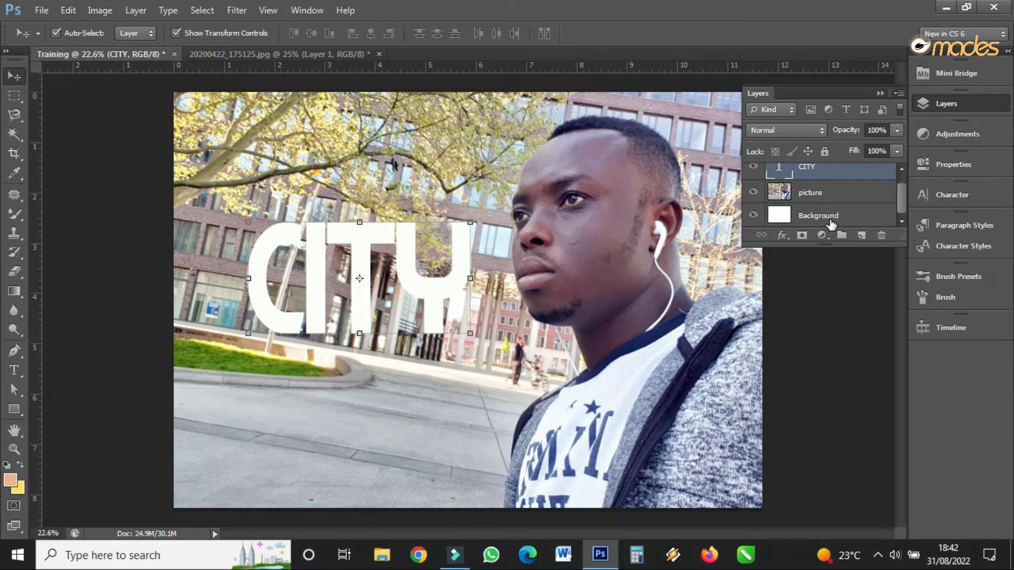
click(827, 195)
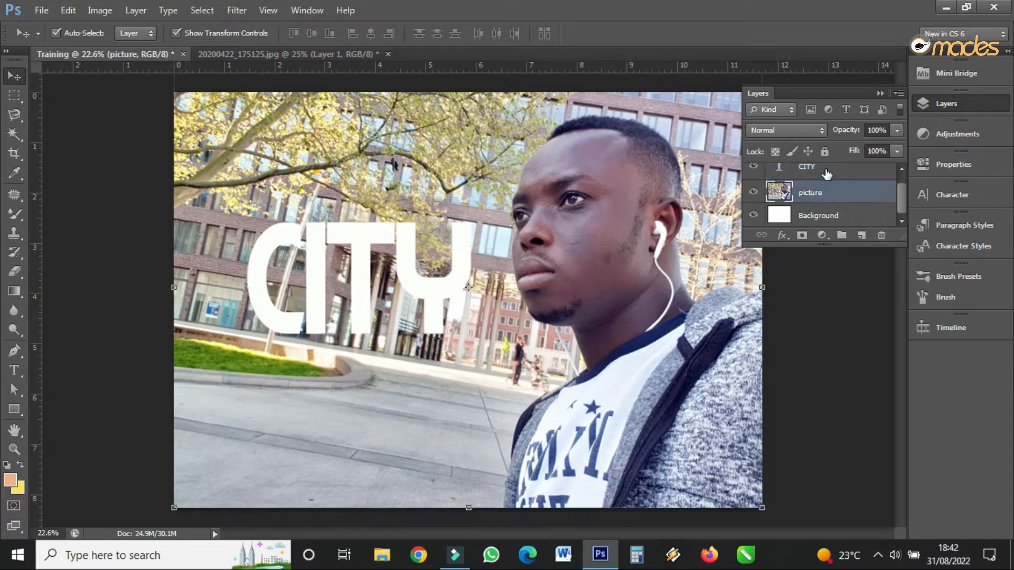
scroll(828, 179, up, 1)
click(818, 185)
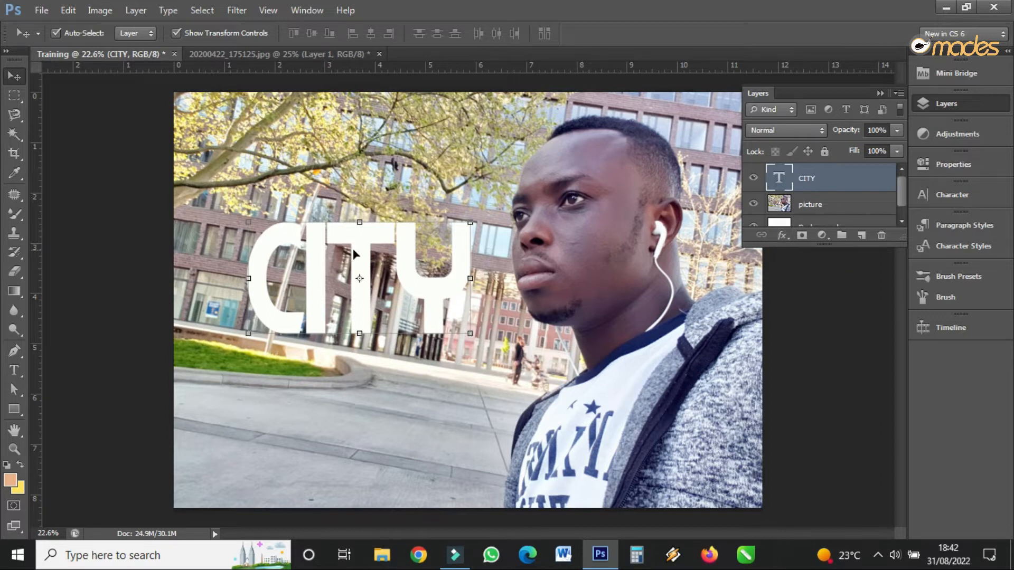
click(14, 369)
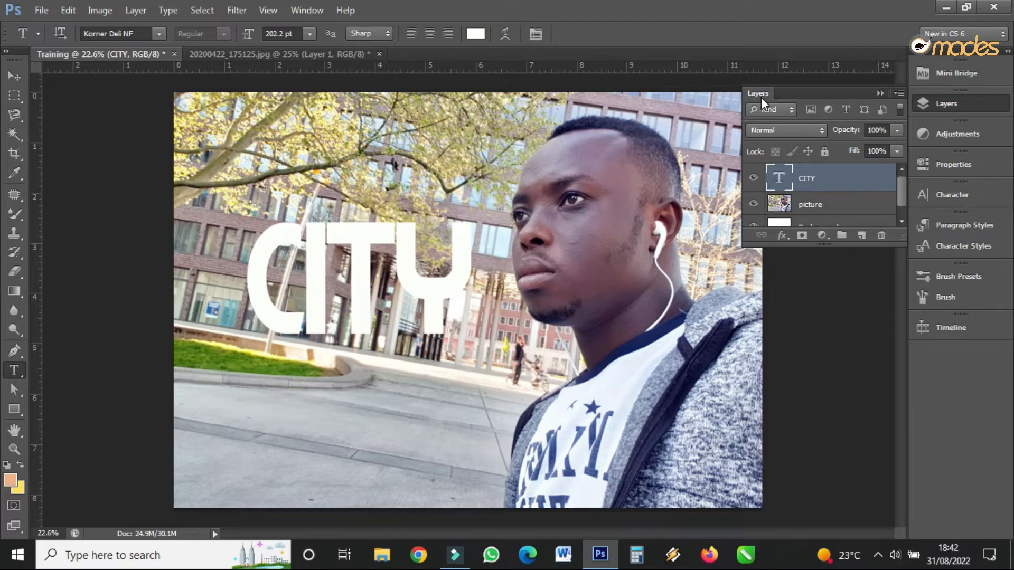
click(789, 239)
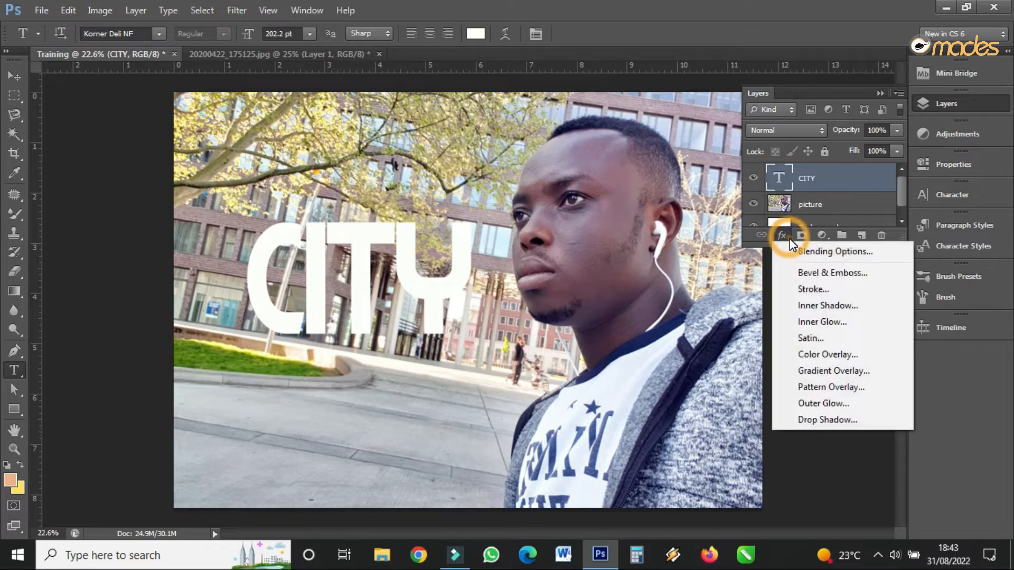
click(818, 255)
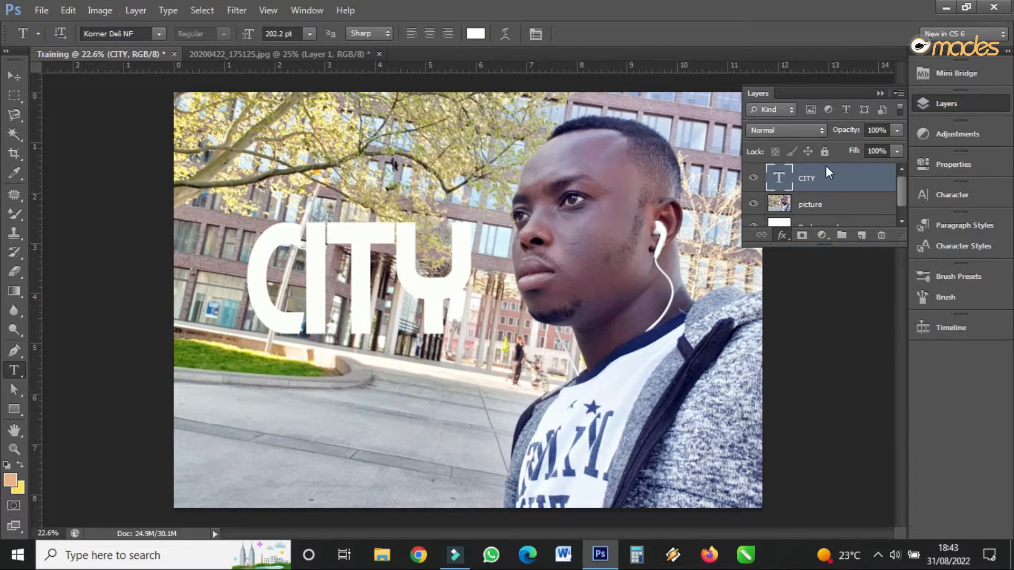
drag(482, 188, 705, 151)
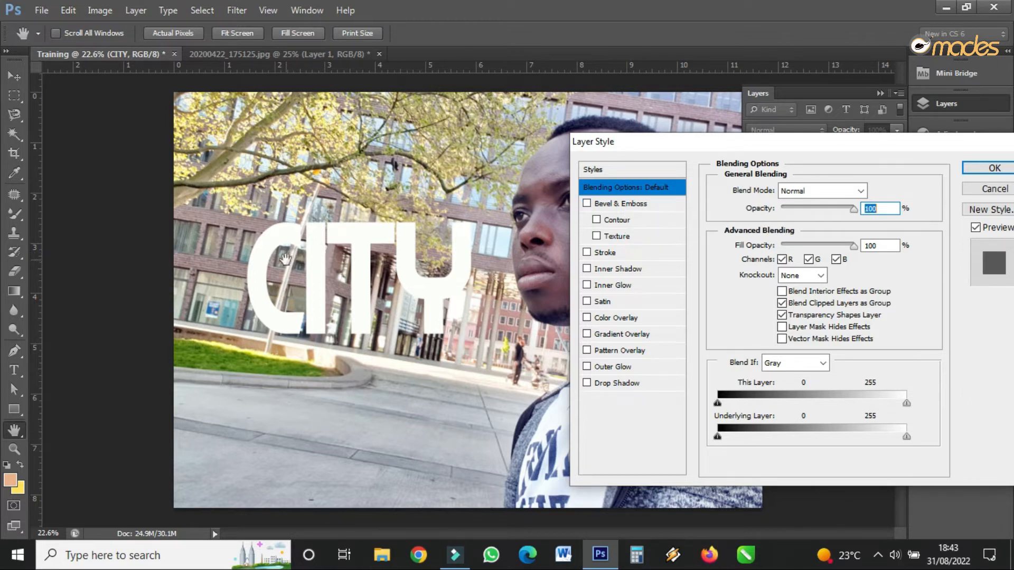
click(640, 206)
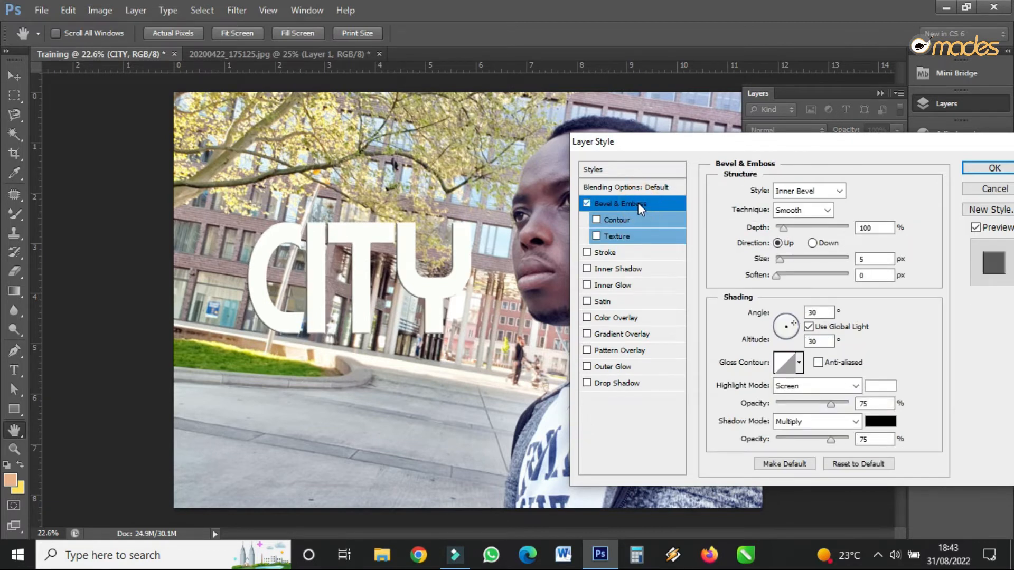
click(995, 188)
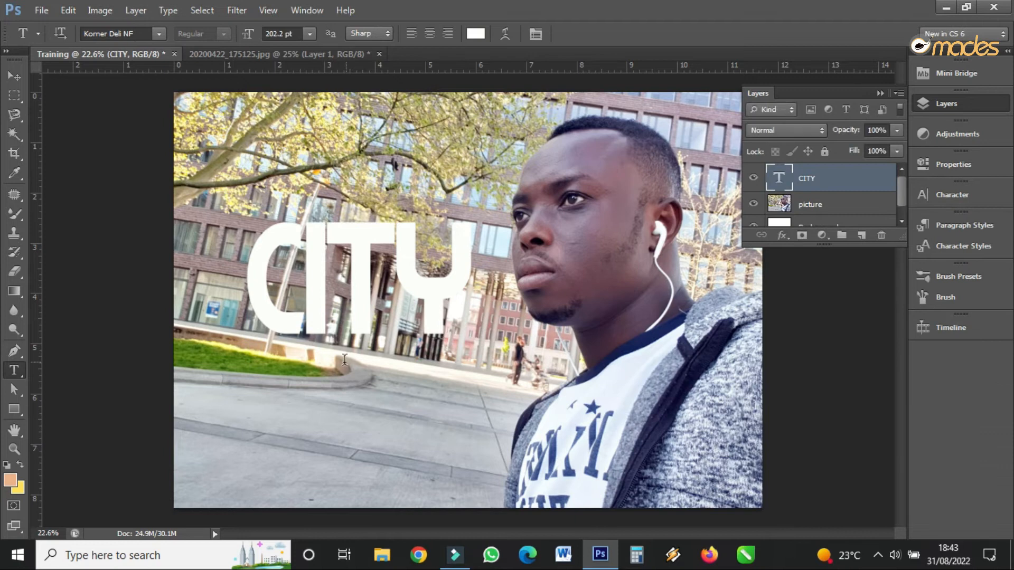
Open the CITY layer's Blending Options and enable the Bevel & Emboss effect.
scroll(445, 262, up, 5)
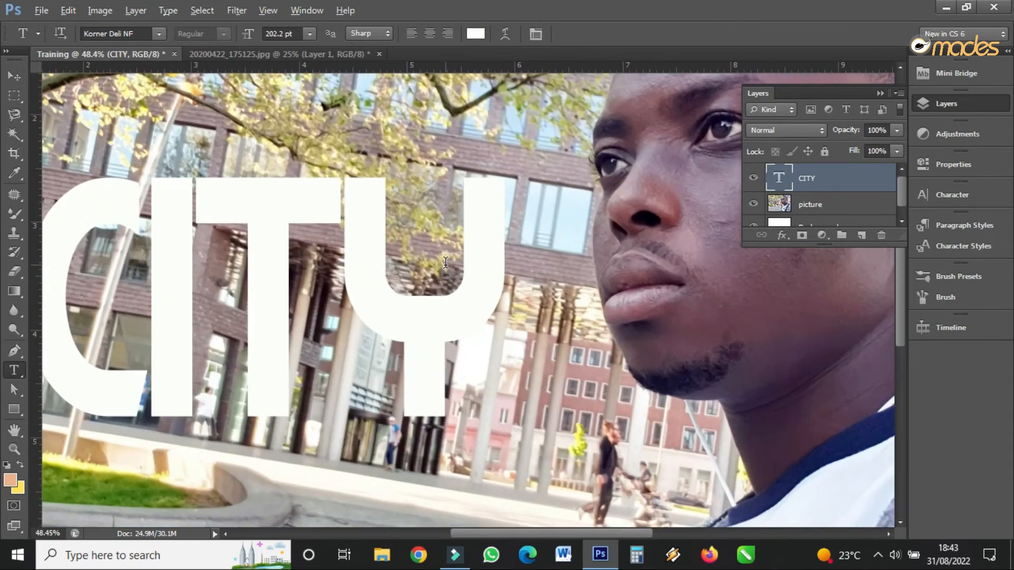
scroll(445, 262, down, 1)
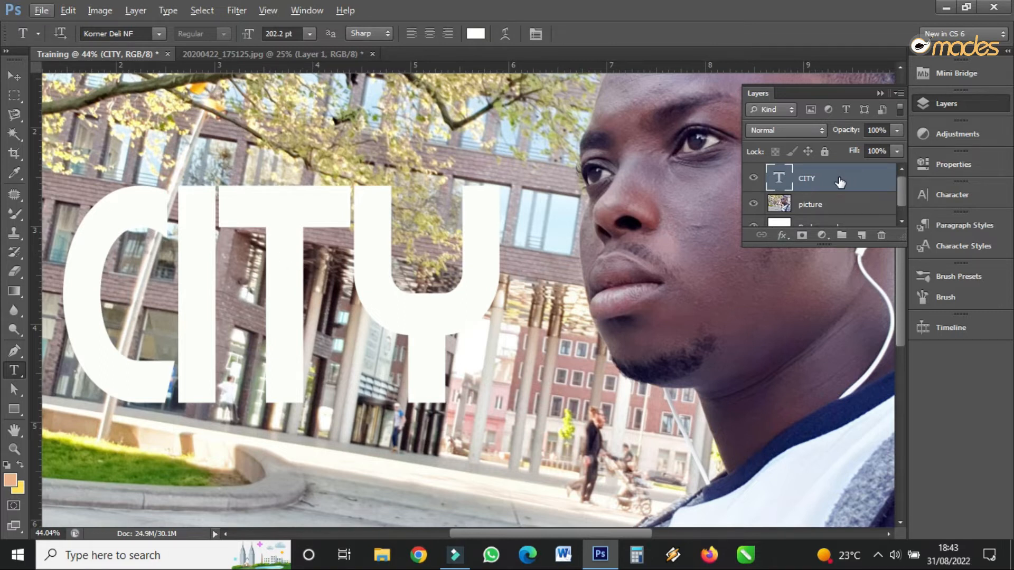
click(782, 236)
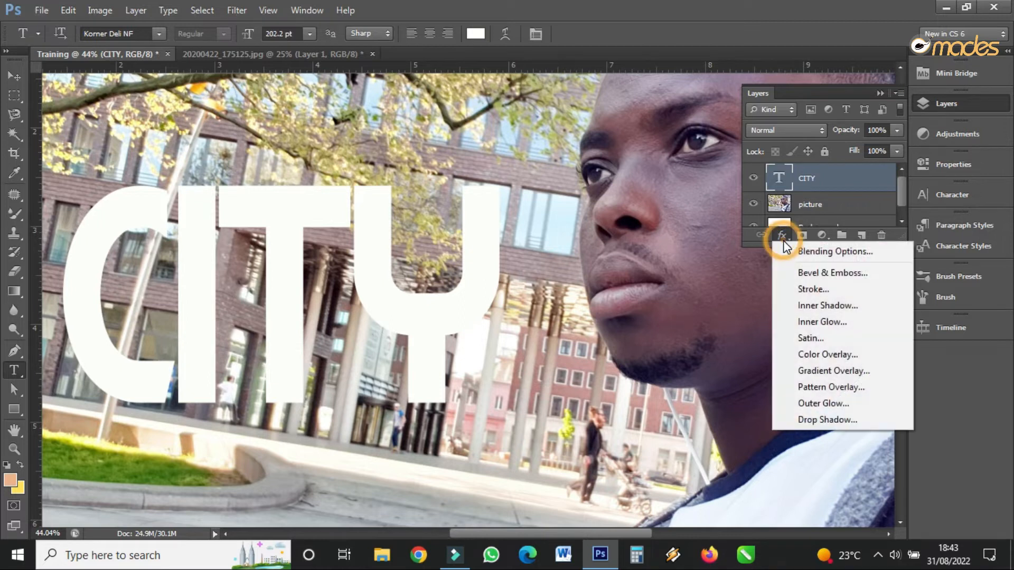
click(830, 252)
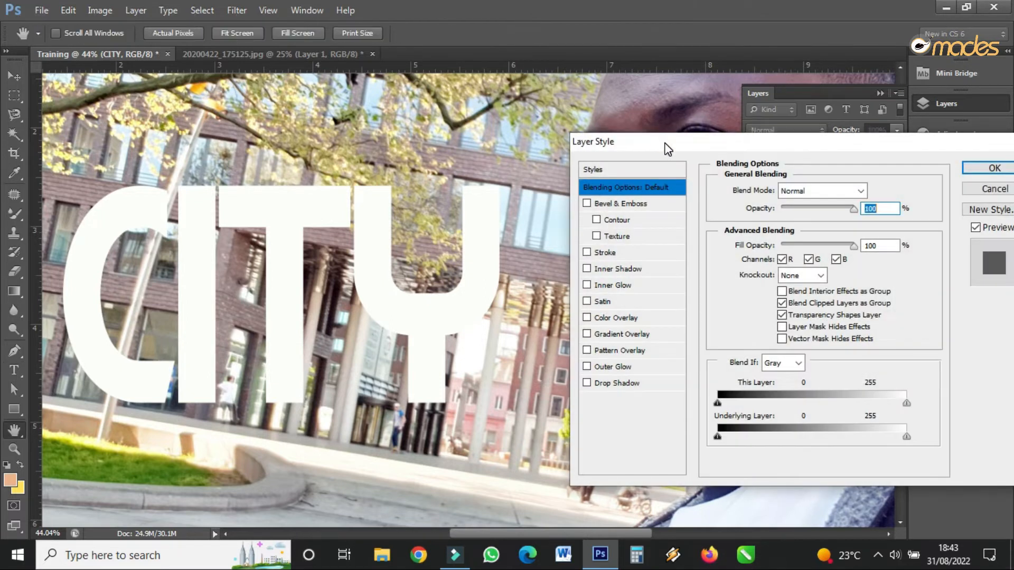
drag(666, 148, 694, 127)
click(664, 182)
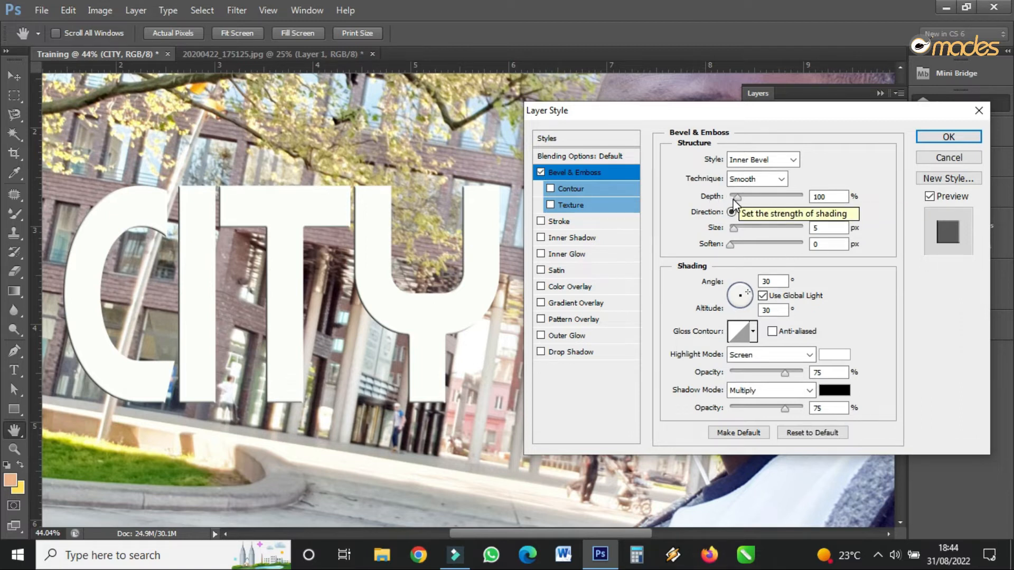
Set the CITY text's Inner Bevel depth to 551%, size to 38 px and soften to 15 px.
drag(735, 199, 769, 199)
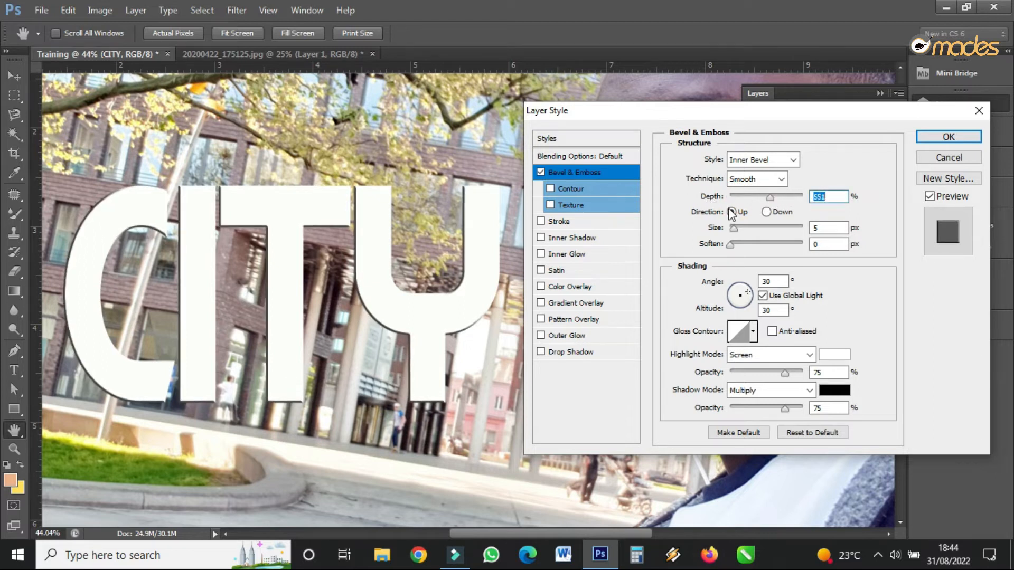
mouse_move(733, 230)
mouse_down()
mouse_move(755, 231)
mouse_move(738, 242)
mouse_move(824, 230)
mouse_move(737, 235)
mouse_move(802, 244)
mouse_up()
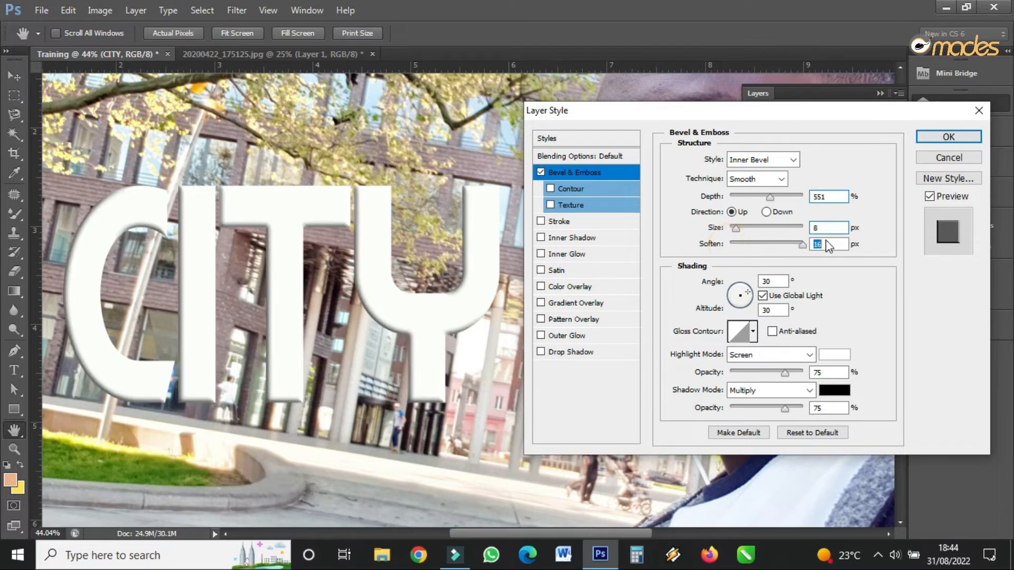
drag(736, 228, 745, 231)
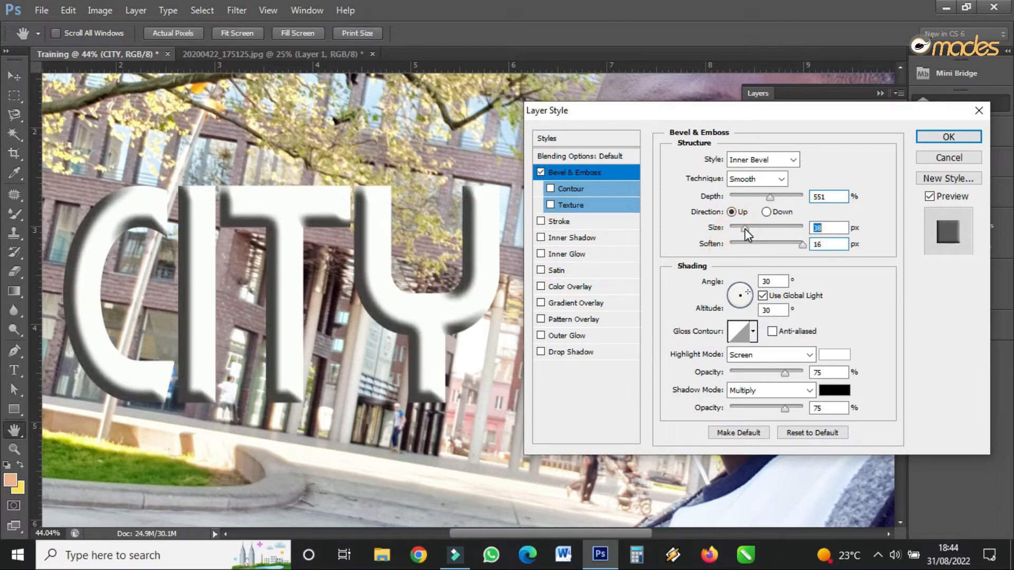
mouse_move(801, 245)
mouse_down()
mouse_move(730, 246)
mouse_move(797, 249)
mouse_up()
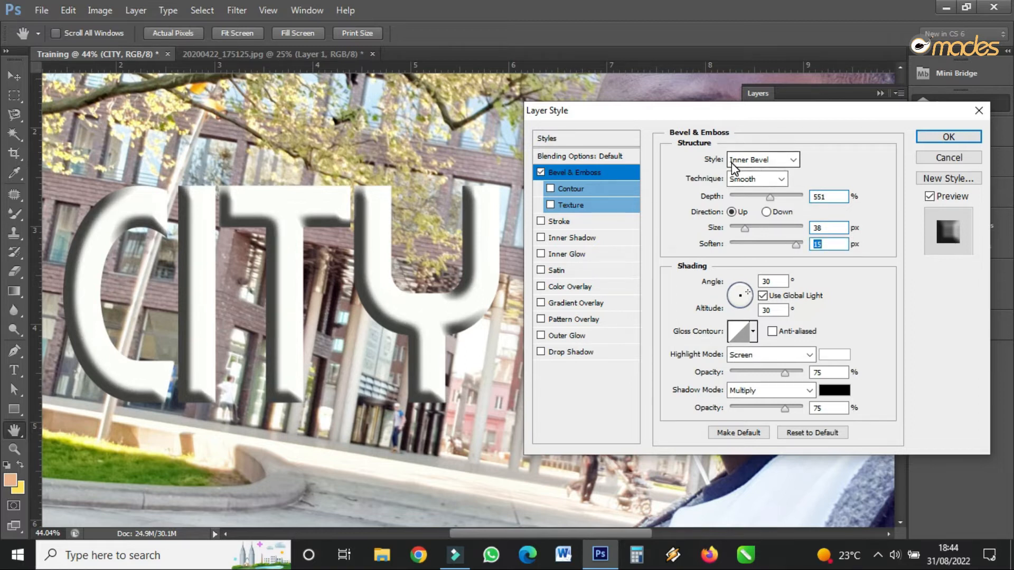
Switch the CITY text's bevel style to Outer Bevel and raise its size to 65 px.
click(765, 164)
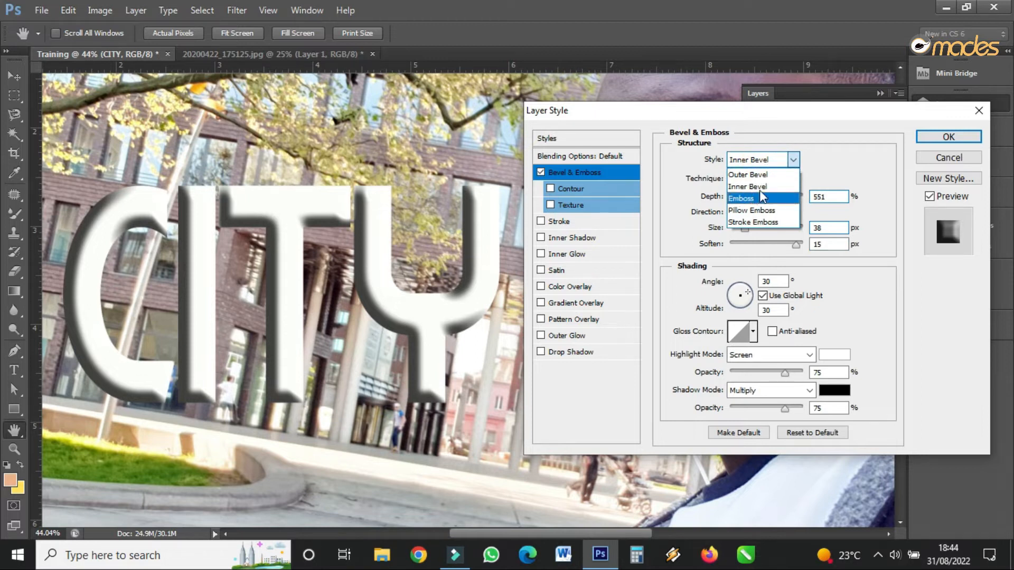
click(753, 174)
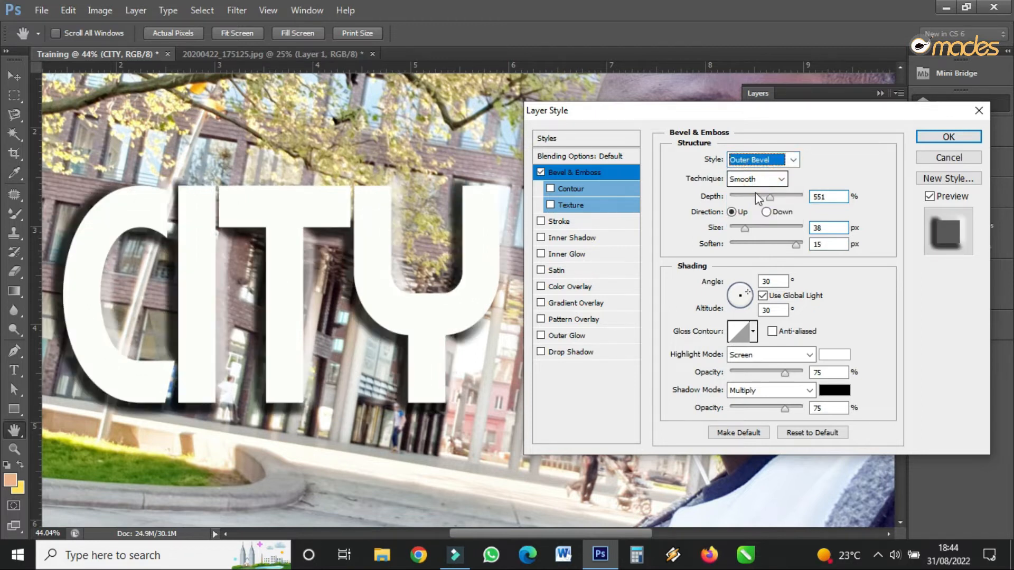
mouse_move(744, 228)
mouse_down()
mouse_move(774, 228)
mouse_move(758, 248)
mouse_move(726, 257)
mouse_move(759, 235)
mouse_up()
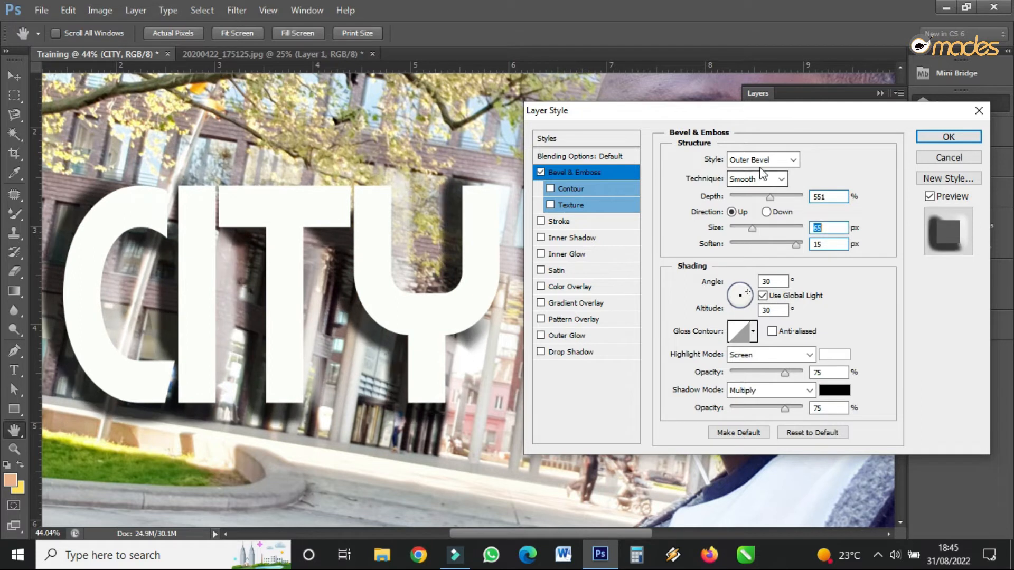
Change the bevel style to Emboss with 144% depth, 43 px size and 3 px soften.
click(760, 162)
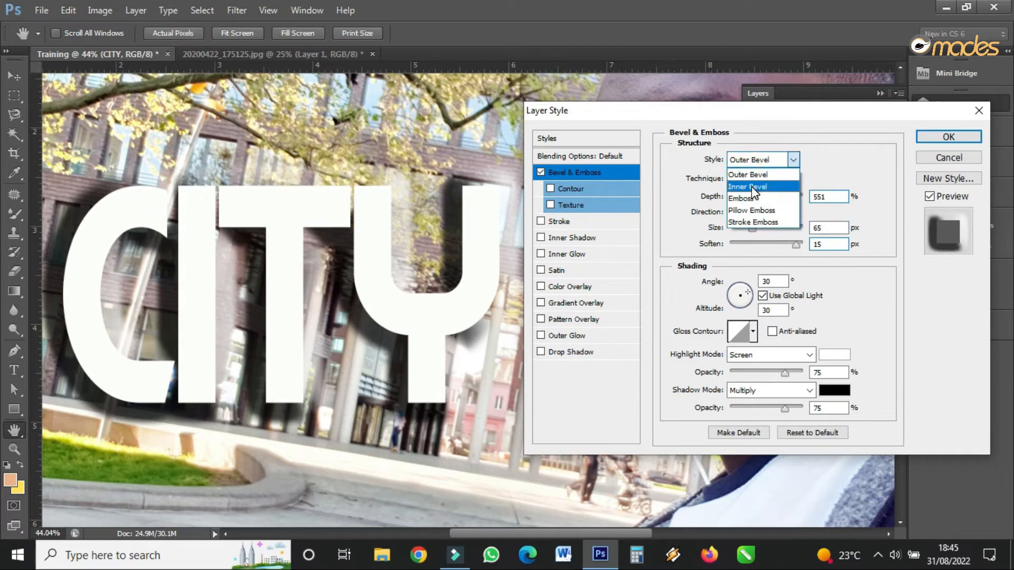
click(741, 199)
drag(771, 198, 740, 212)
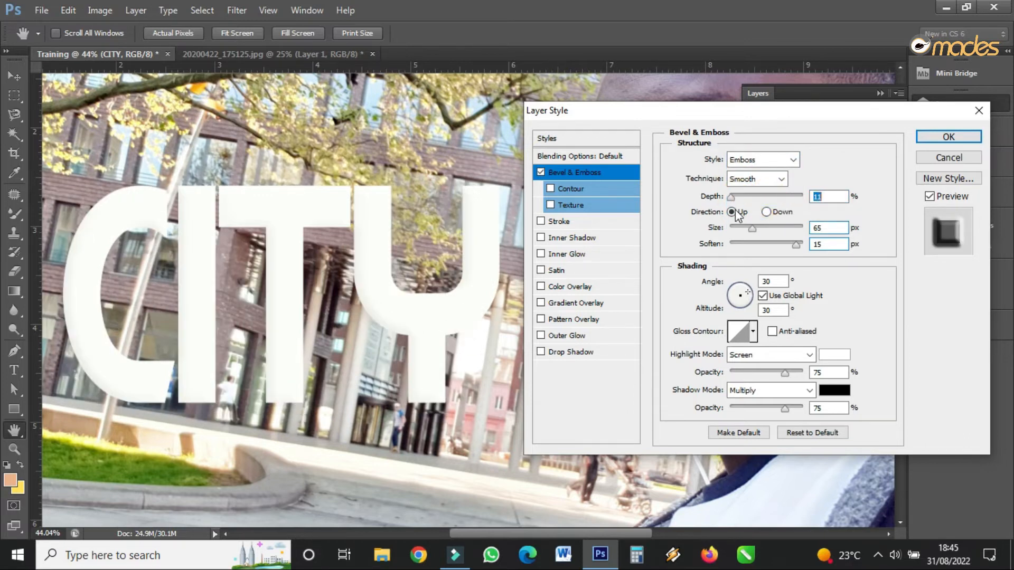
drag(800, 251, 745, 232)
Switch the CITY text's bevel style to Pillow Emboss with 460% depth and 29 px size.
click(745, 159)
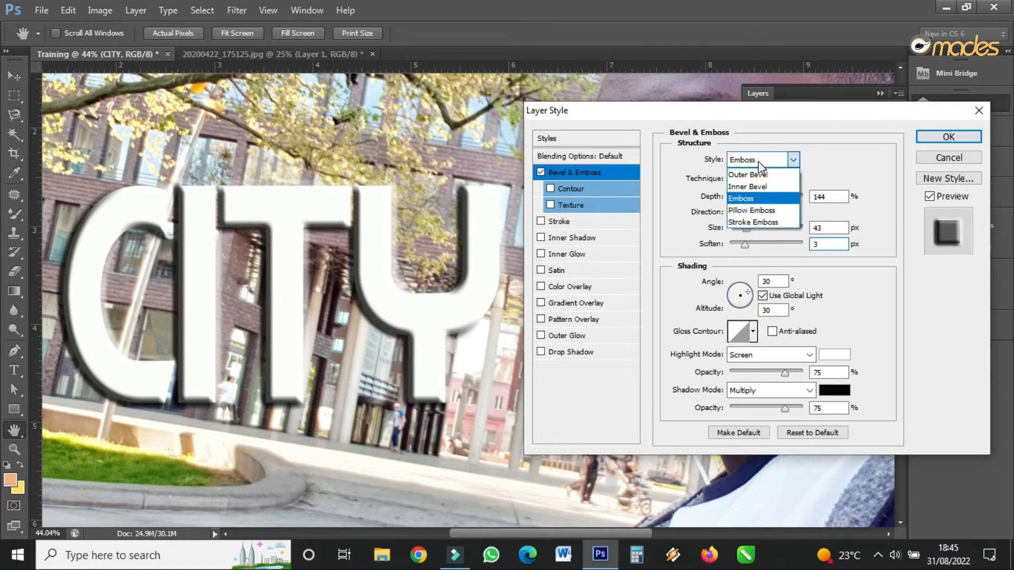
click(764, 214)
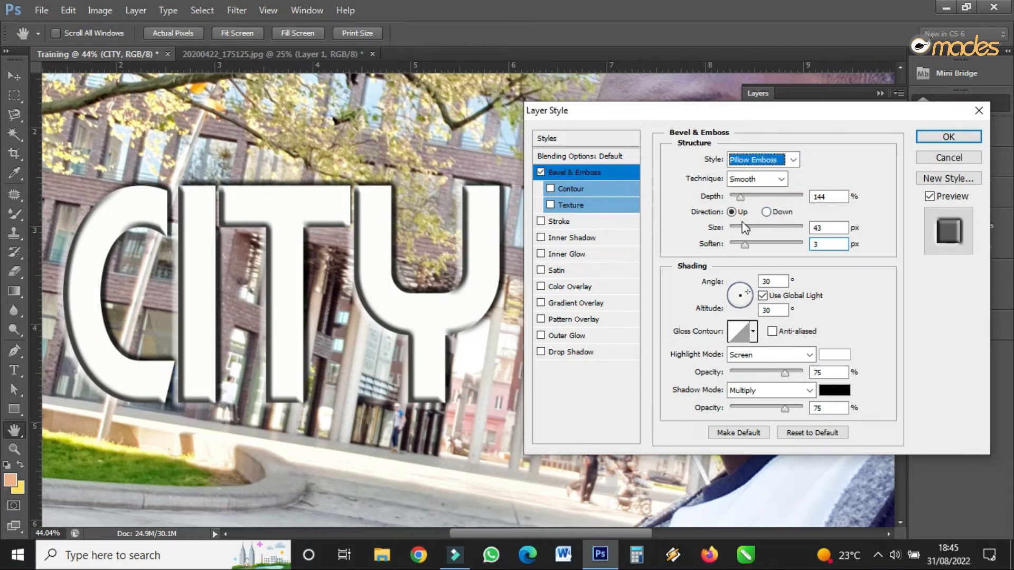
mouse_move(749, 228)
mouse_down()
mouse_move(731, 241)
mouse_move(747, 244)
mouse_move(738, 201)
mouse_move(798, 203)
mouse_move(742, 203)
mouse_move(763, 205)
mouse_move(738, 232)
mouse_move(744, 246)
mouse_move(744, 221)
mouse_up()
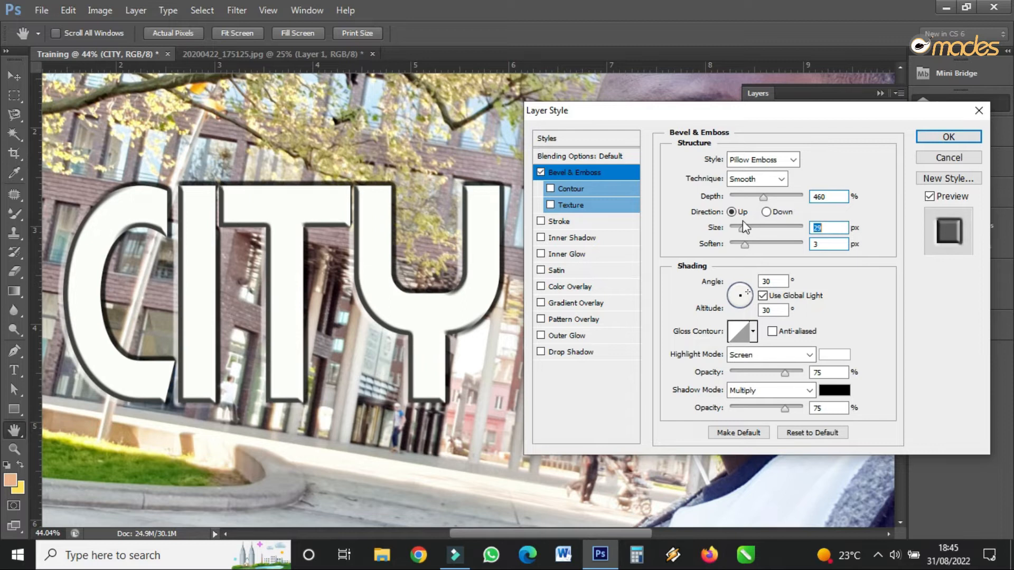
Try the Stroke Emboss style with 388% depth, 38 px size and 3 px soften, testing both the Down and Up directions.
click(752, 159)
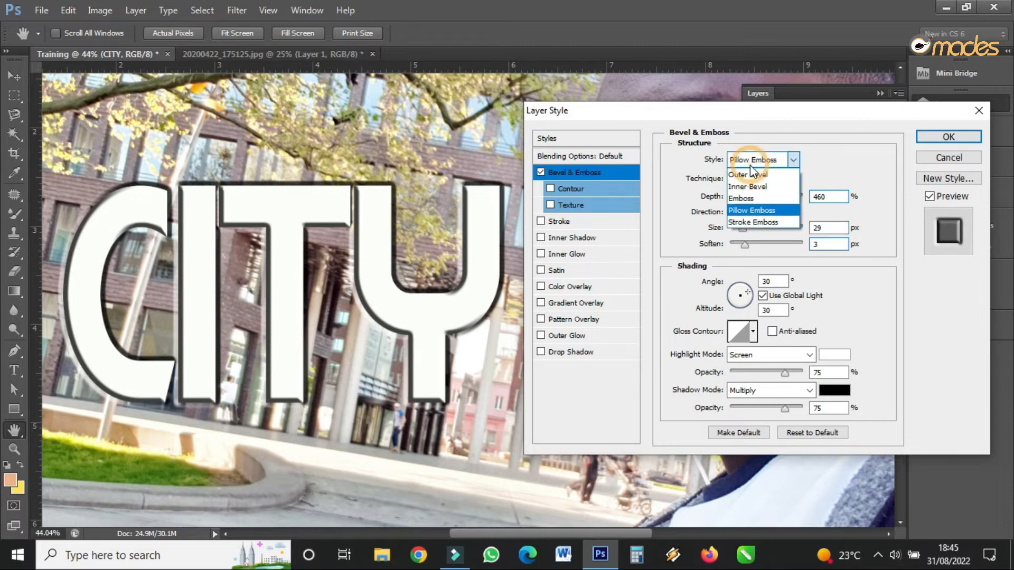
click(747, 222)
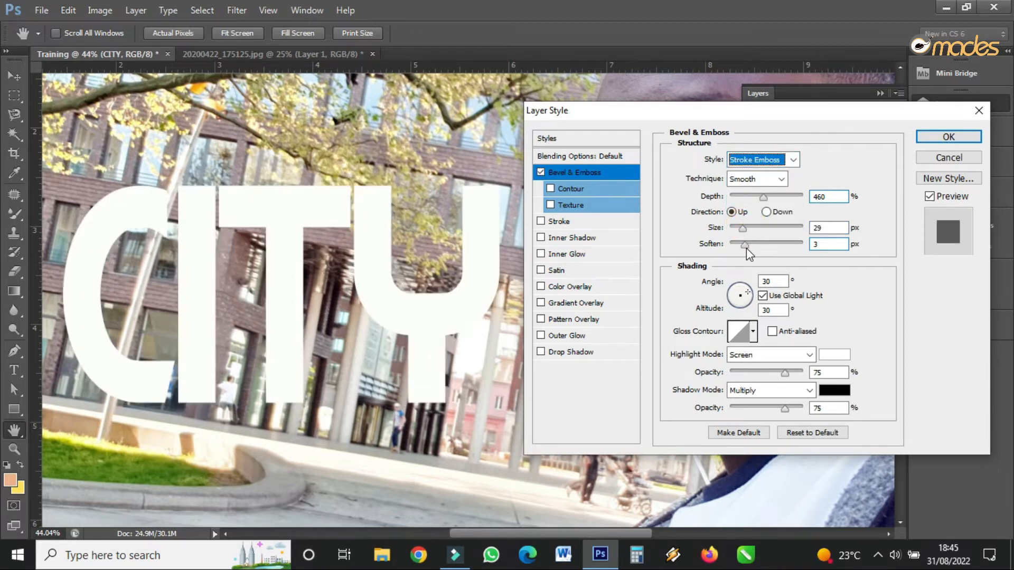
mouse_move(744, 228)
mouse_down()
mouse_move(743, 218)
mouse_move(779, 227)
mouse_move(696, 228)
mouse_move(744, 228)
mouse_move(743, 200)
mouse_move(718, 202)
mouse_move(788, 209)
mouse_move(757, 214)
mouse_up()
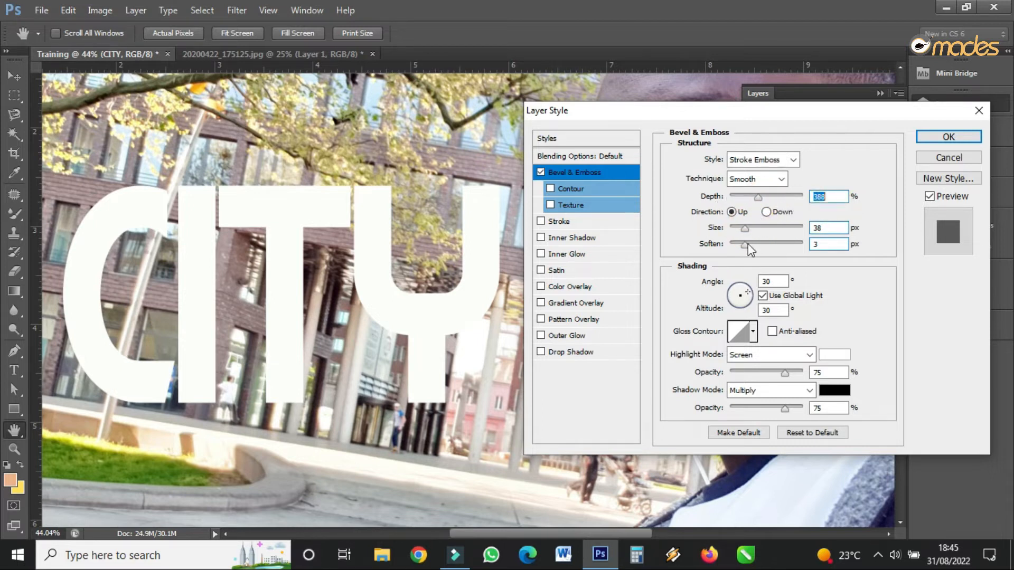
click(743, 228)
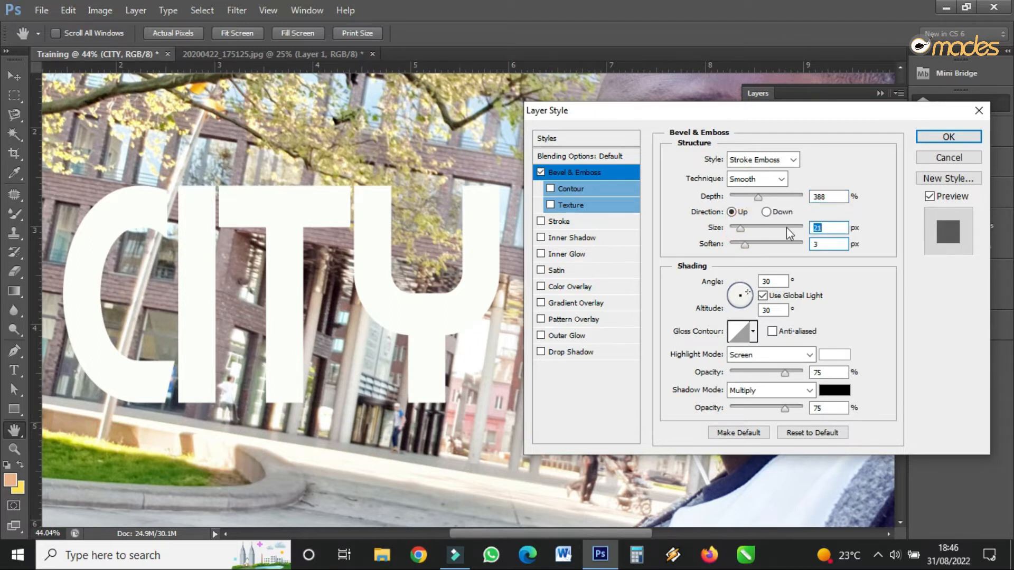
click(769, 214)
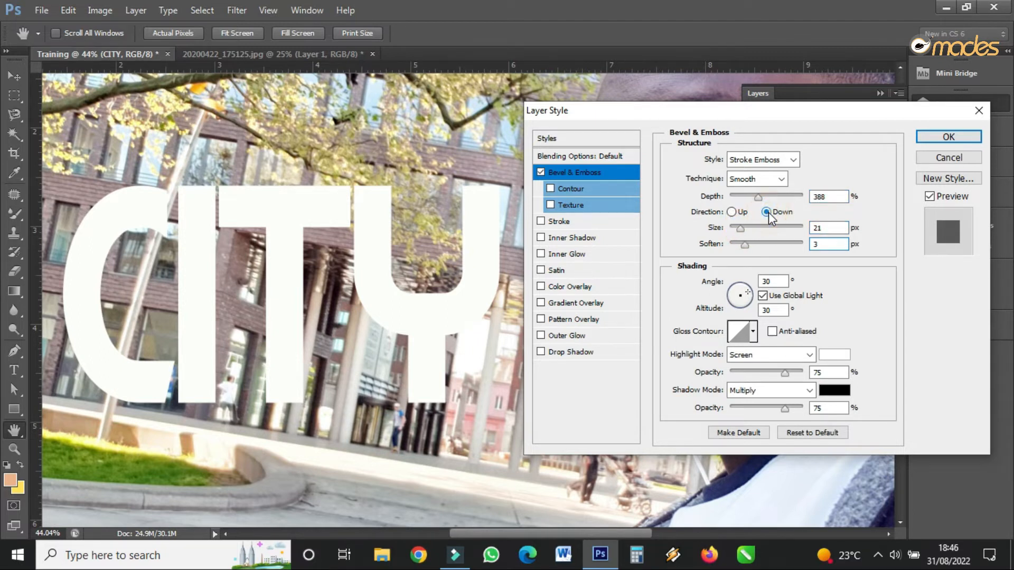
click(732, 213)
click(743, 244)
drag(740, 228, 745, 229)
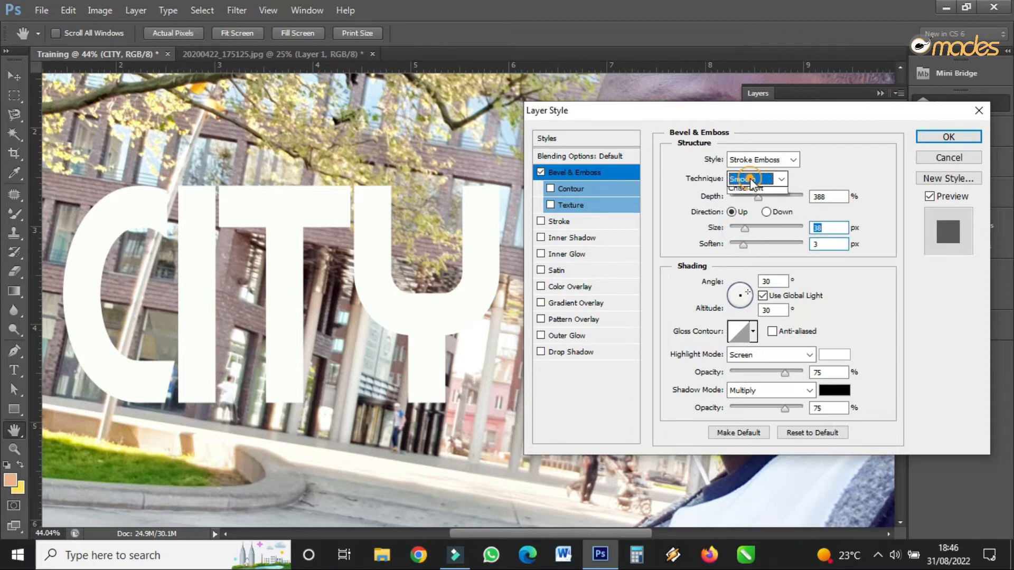
Set the bevel technique to Chisel Hard, return the style to Emboss and raise the size to 122 px.
click(754, 179)
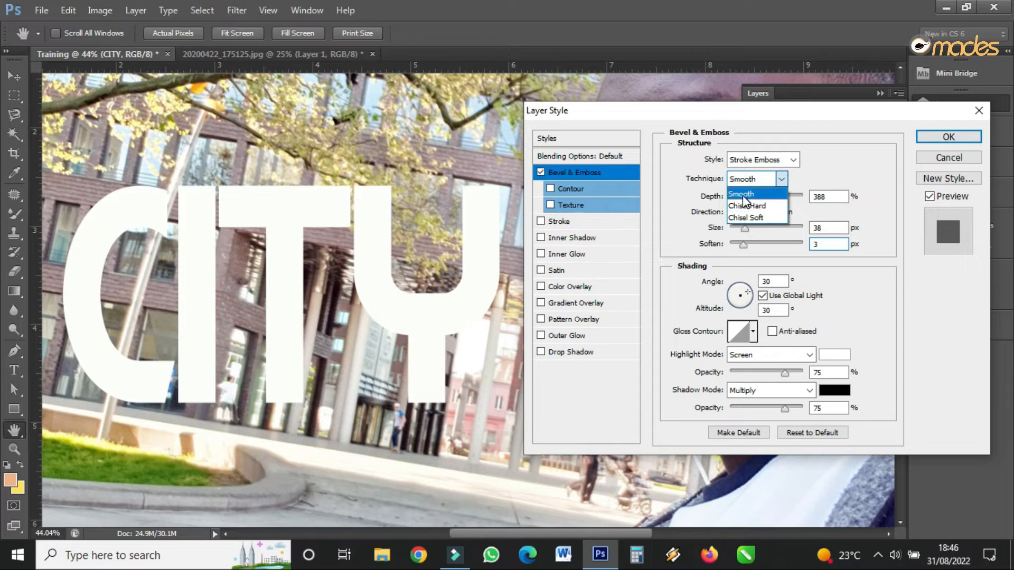
click(743, 207)
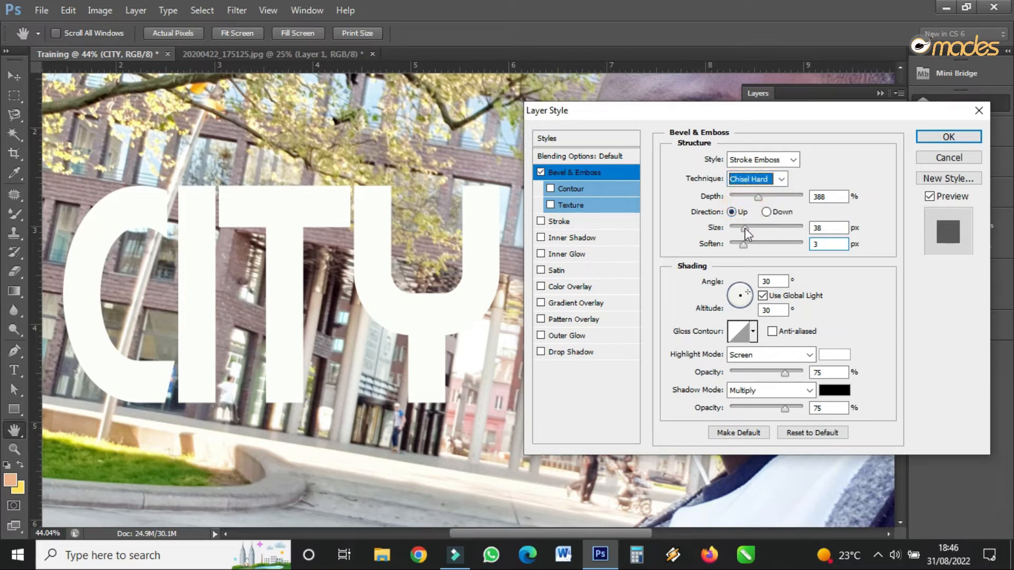
click(760, 159)
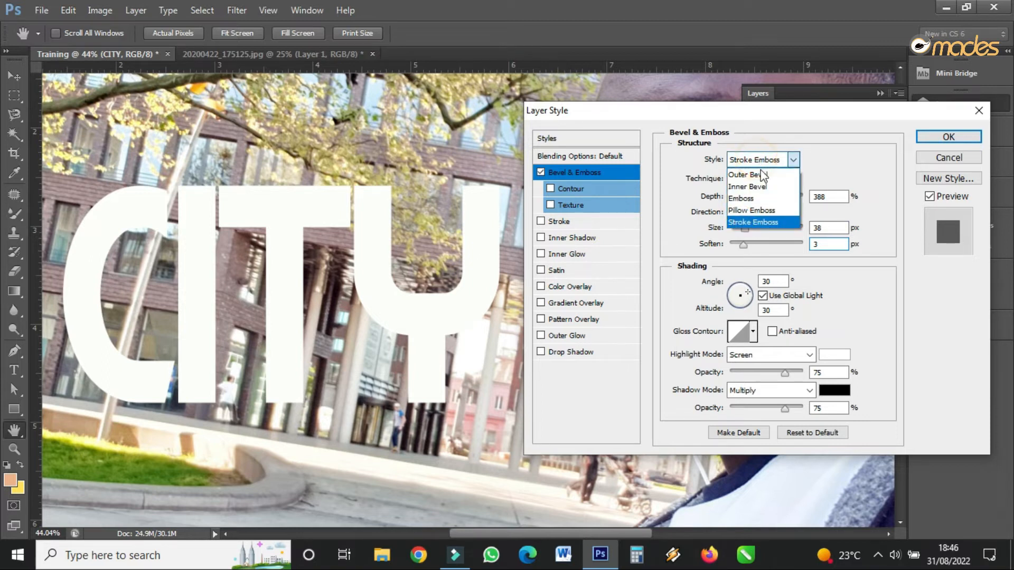
click(749, 202)
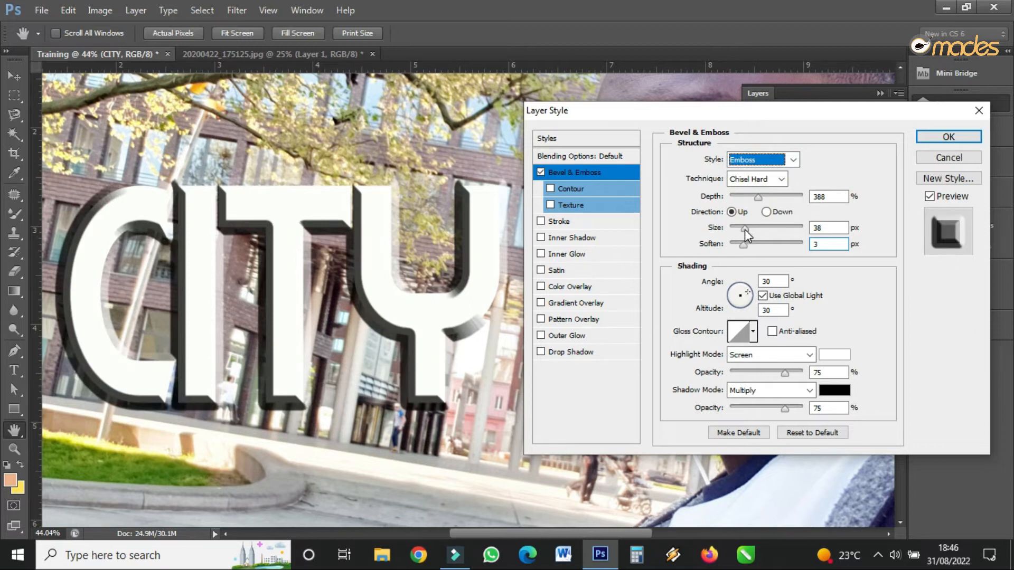
drag(744, 229, 767, 226)
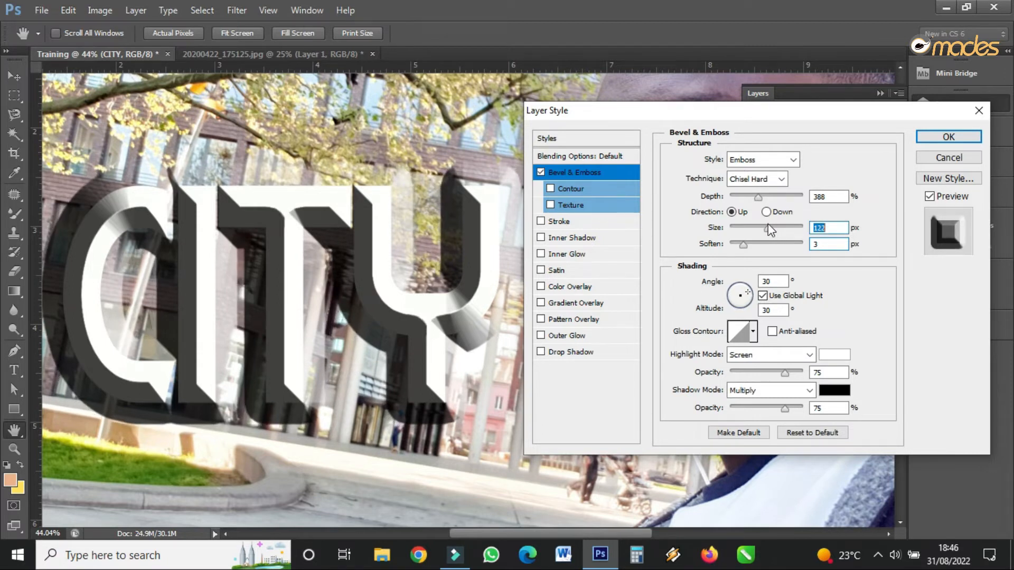
Compare the Smooth and Chisel Hard techniques, settle on Chisel Soft and reduce the bevel size to 59 px.
click(755, 179)
click(746, 197)
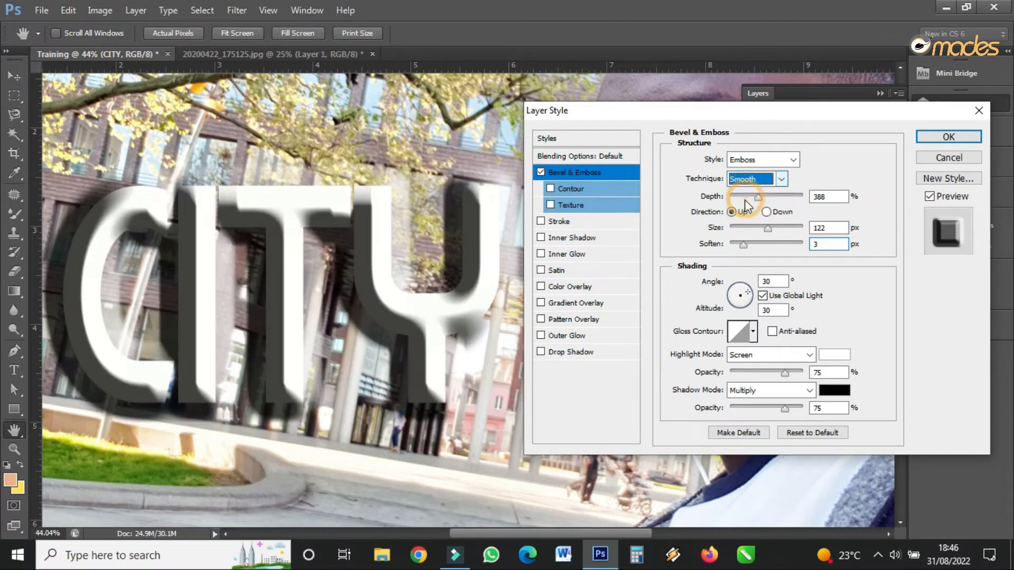
click(758, 179)
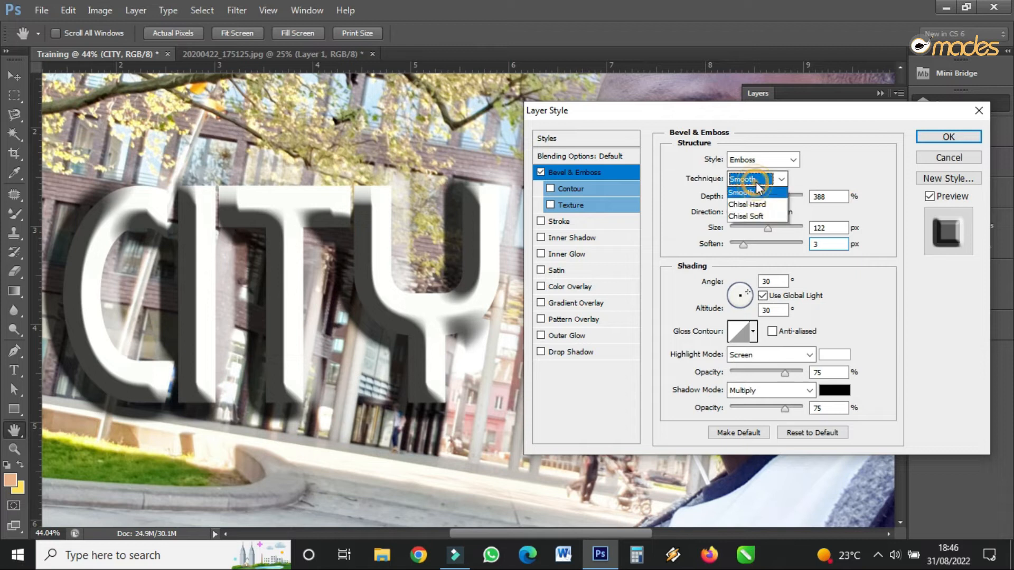
click(757, 195)
click(755, 179)
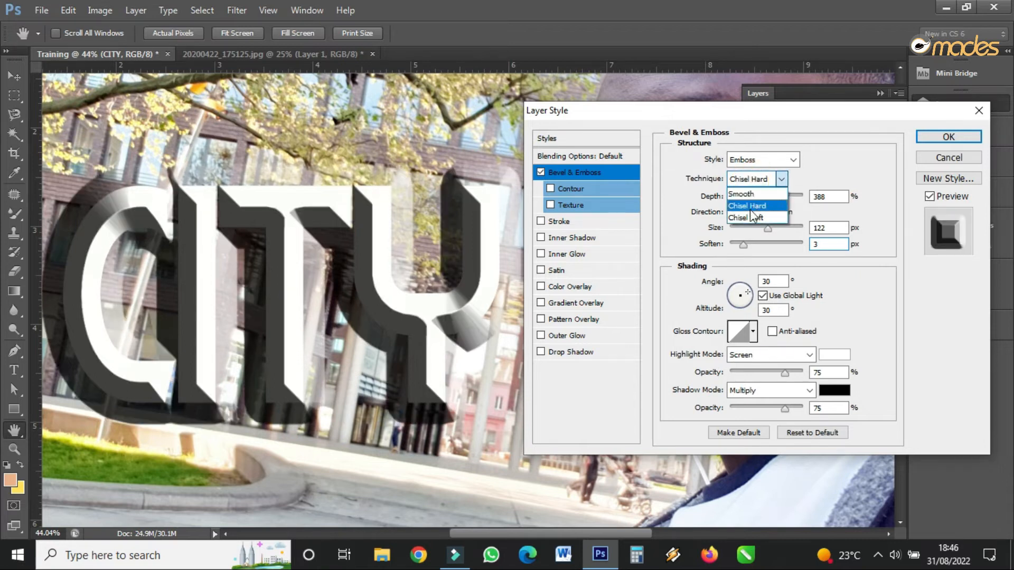
click(747, 214)
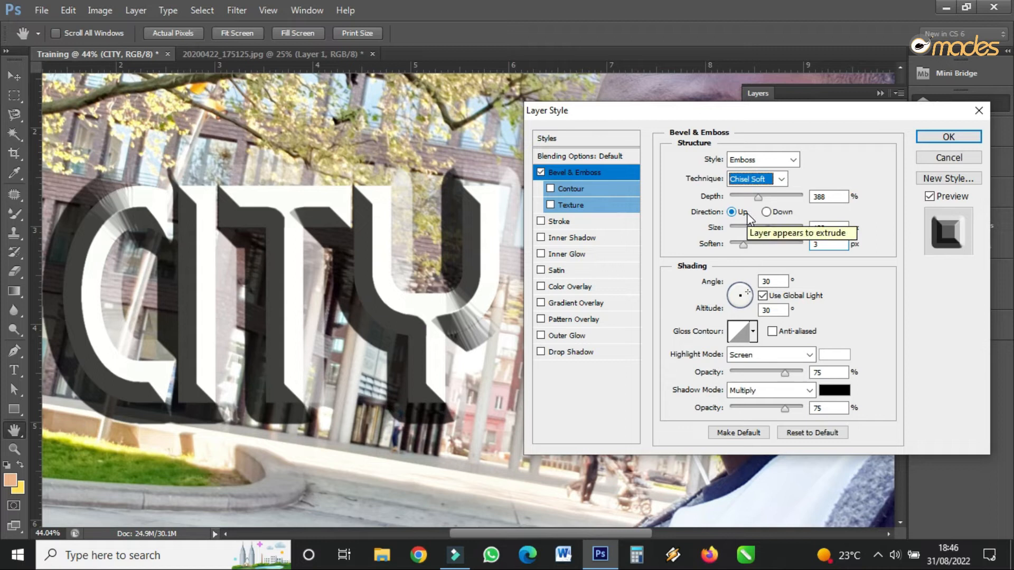
drag(771, 231, 745, 257)
click(761, 180)
click(824, 300)
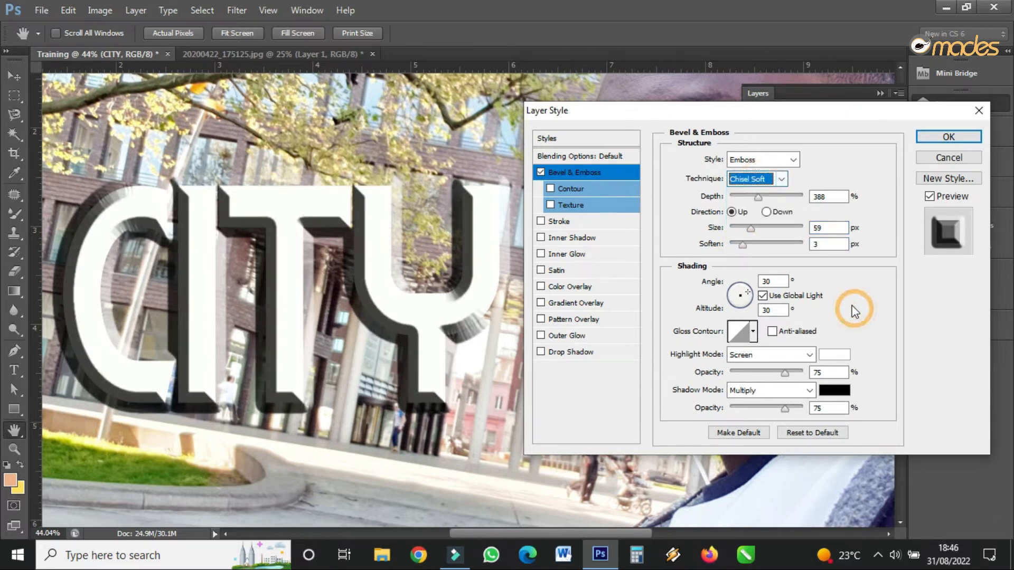
Toggle the bevel off, enable it again with Contour and try several contour presets, ending on the double-peaked one.
click(541, 172)
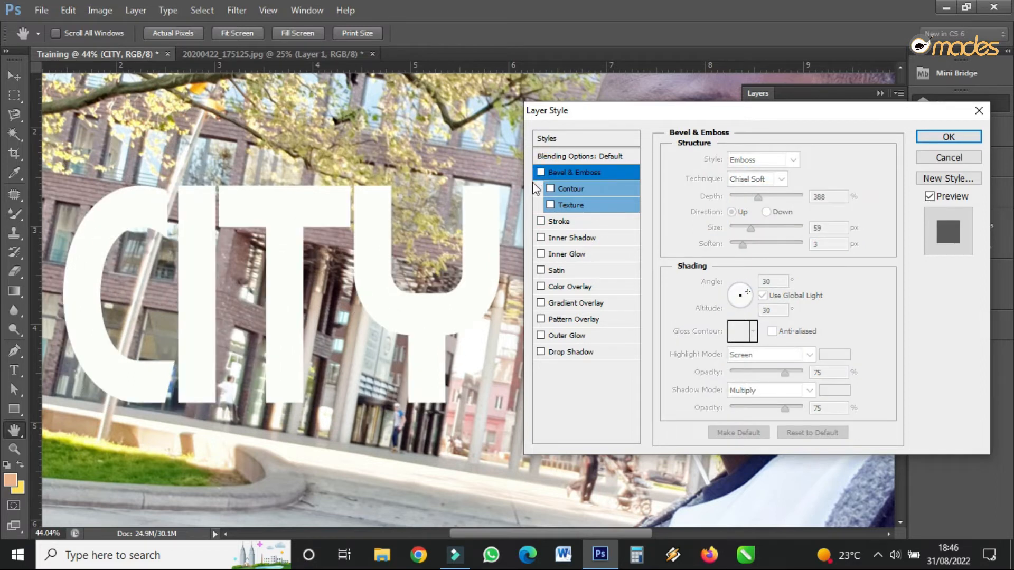
click(589, 189)
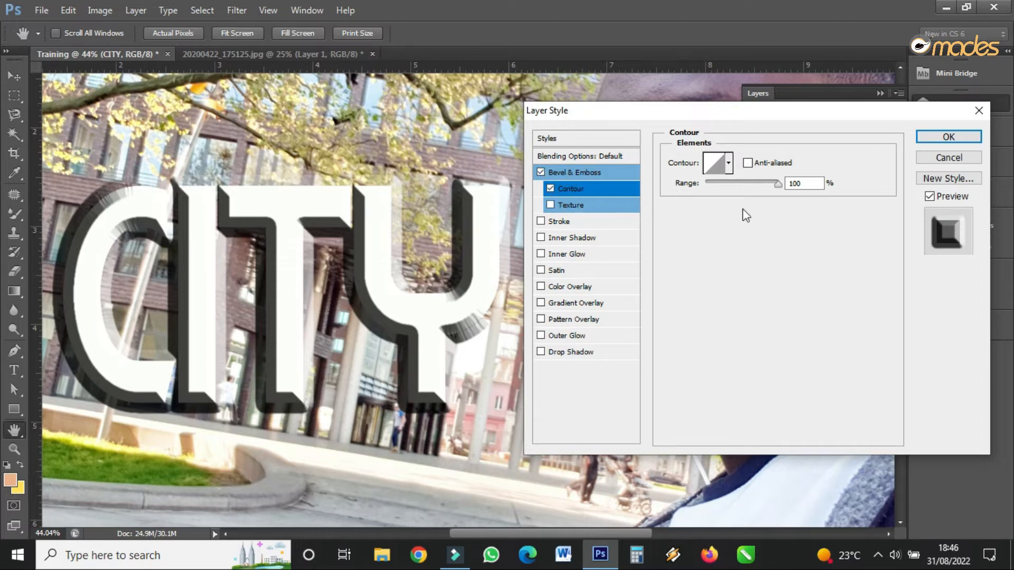
click(728, 163)
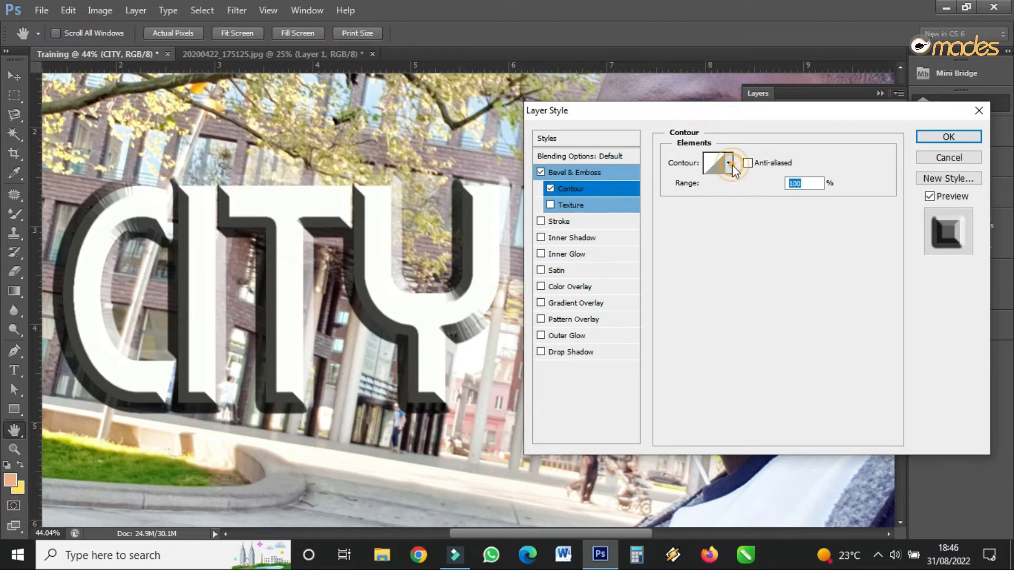
click(712, 206)
click(692, 198)
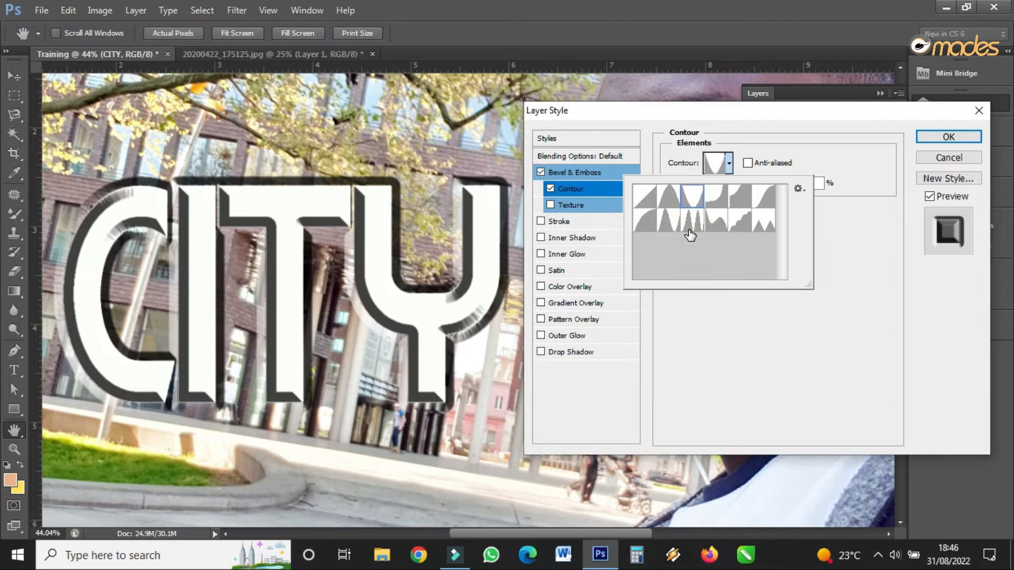
click(691, 222)
click(665, 225)
click(669, 195)
click(646, 196)
click(643, 217)
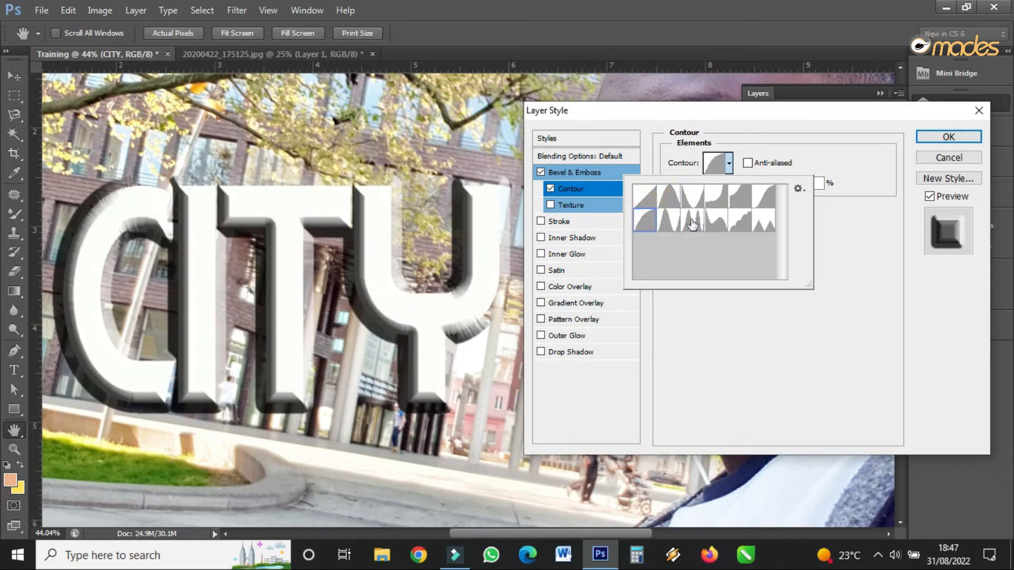
click(693, 220)
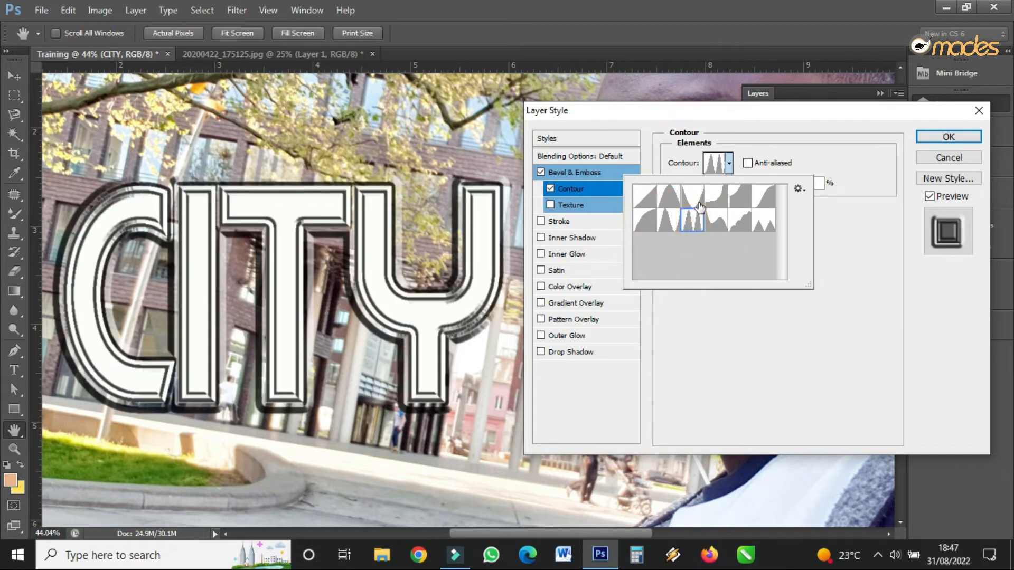
click(872, 248)
Replace the Contour option with Texture at 59% scale and +42% depth, and discard all the layer style changes.
click(550, 191)
click(552, 206)
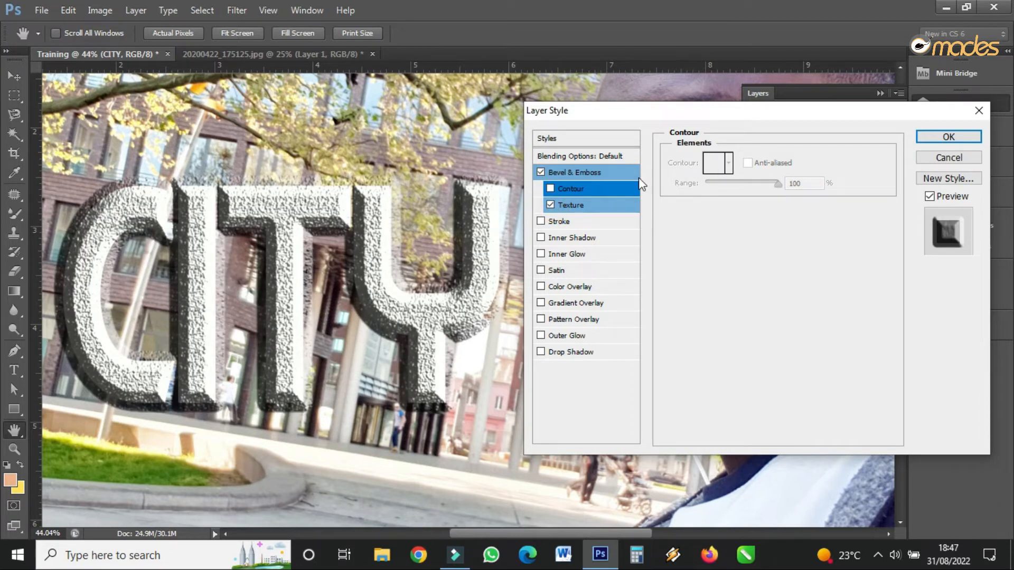
click(600, 205)
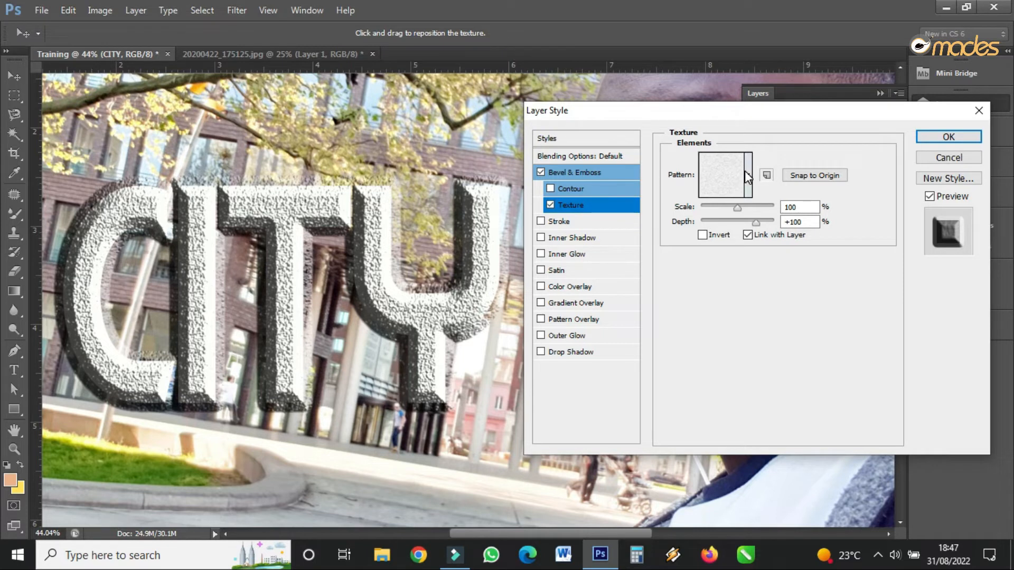
mouse_move(737, 208)
mouse_down()
mouse_move(767, 217)
mouse_move(696, 218)
mouse_move(745, 223)
mouse_up()
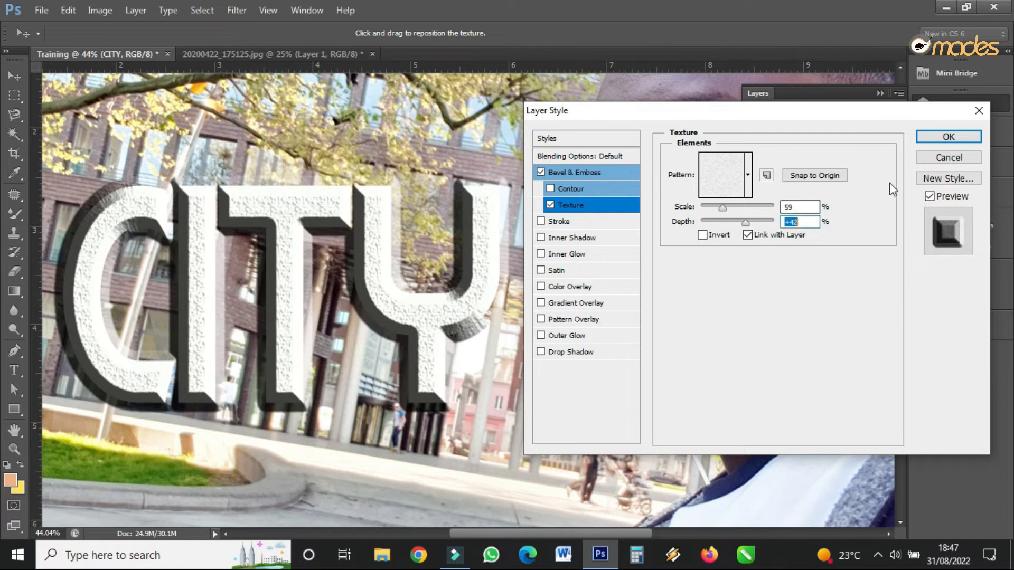
click(946, 157)
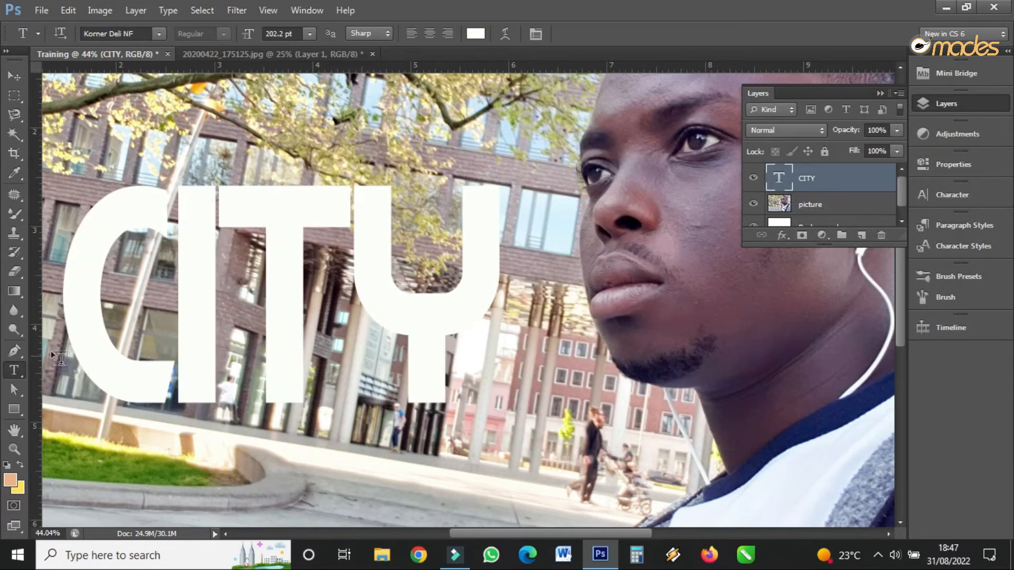
Change the CITY text colour to yellow-green ddfa3f.
click(474, 34)
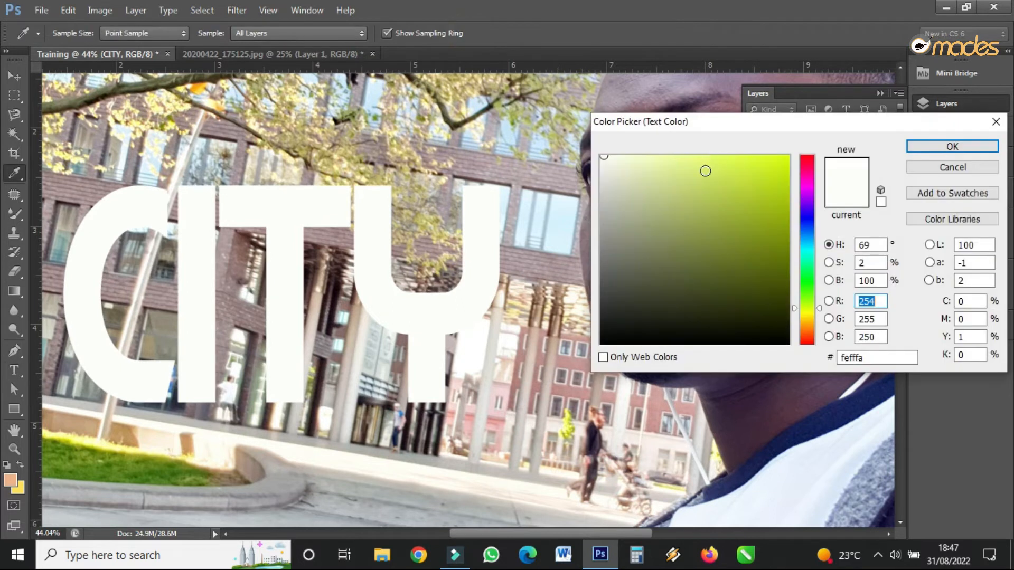
drag(735, 170, 742, 159)
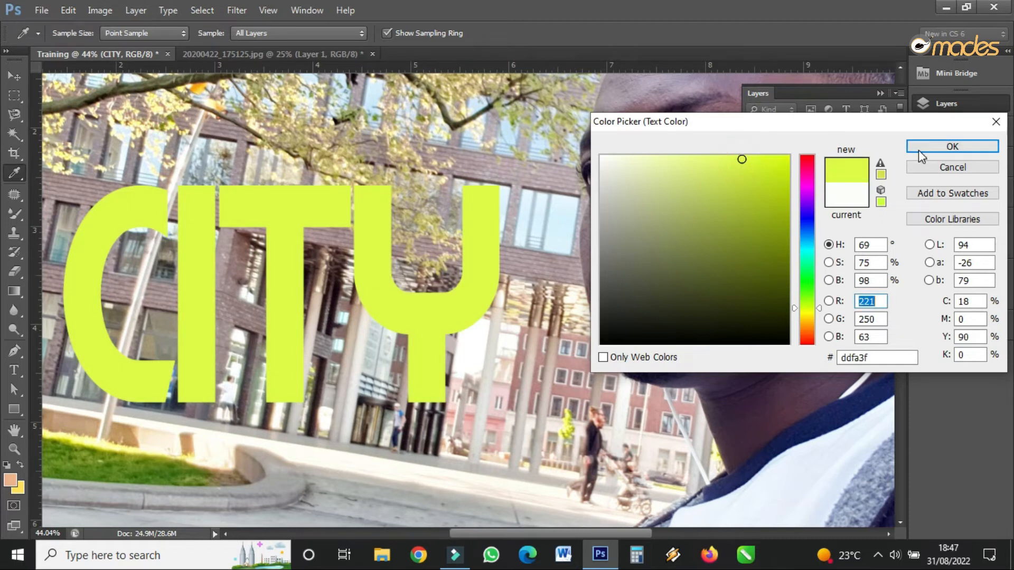
click(929, 147)
Apply Bevel & Emboss to the CITY layer and enable its Texture with 128% scale and -71% depth.
click(792, 236)
click(800, 250)
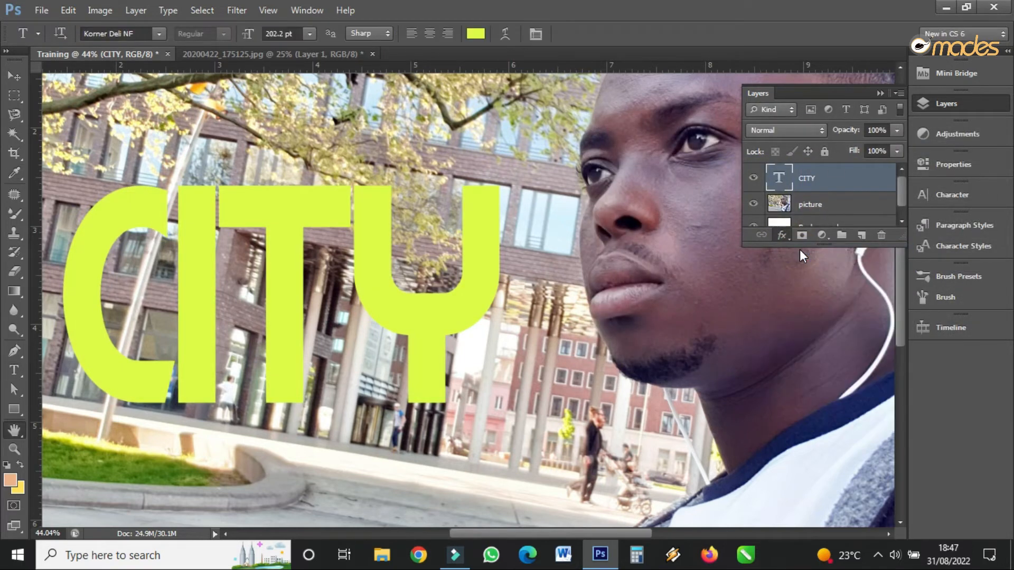
click(585, 175)
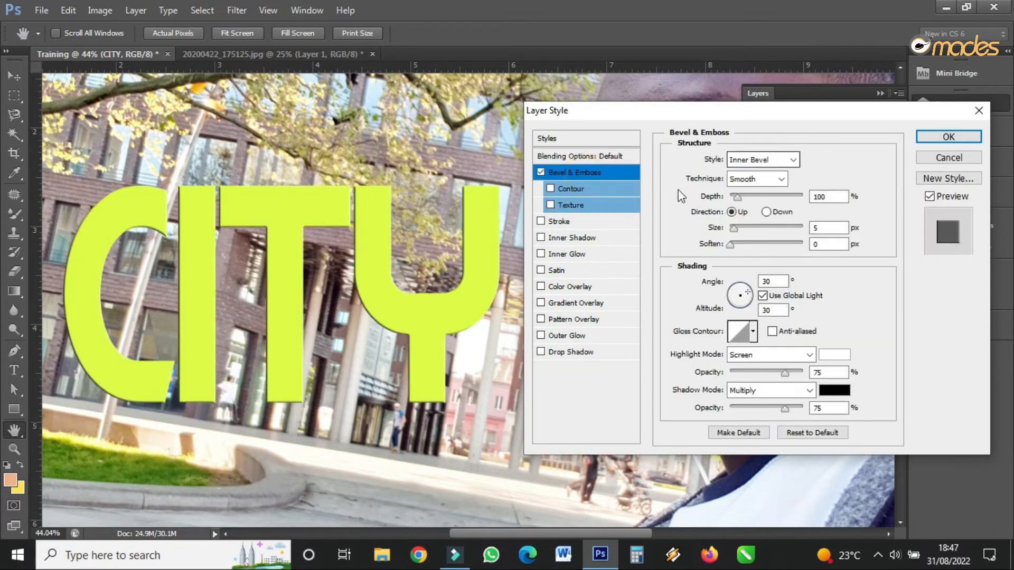
click(570, 204)
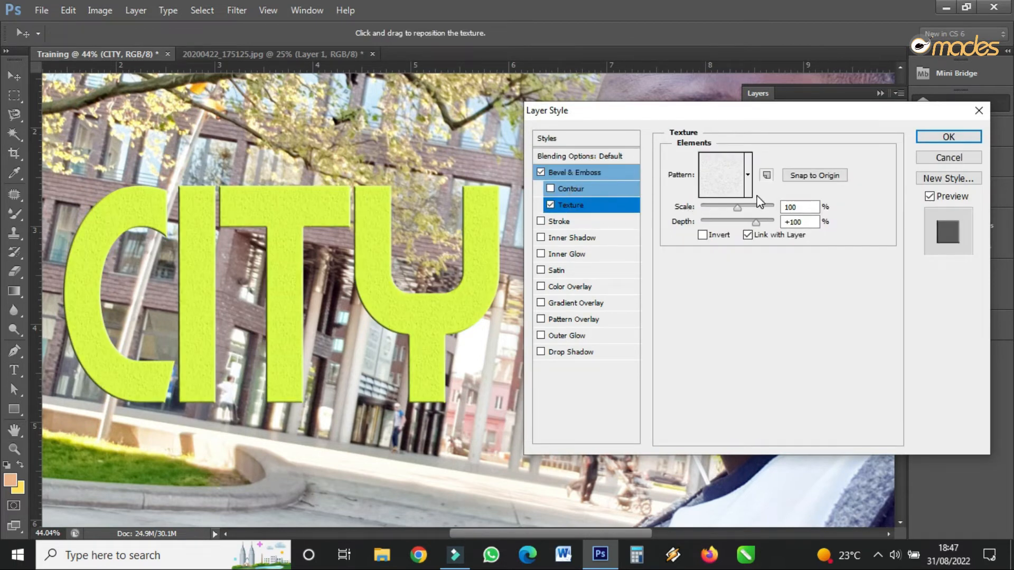
drag(736, 208, 726, 241)
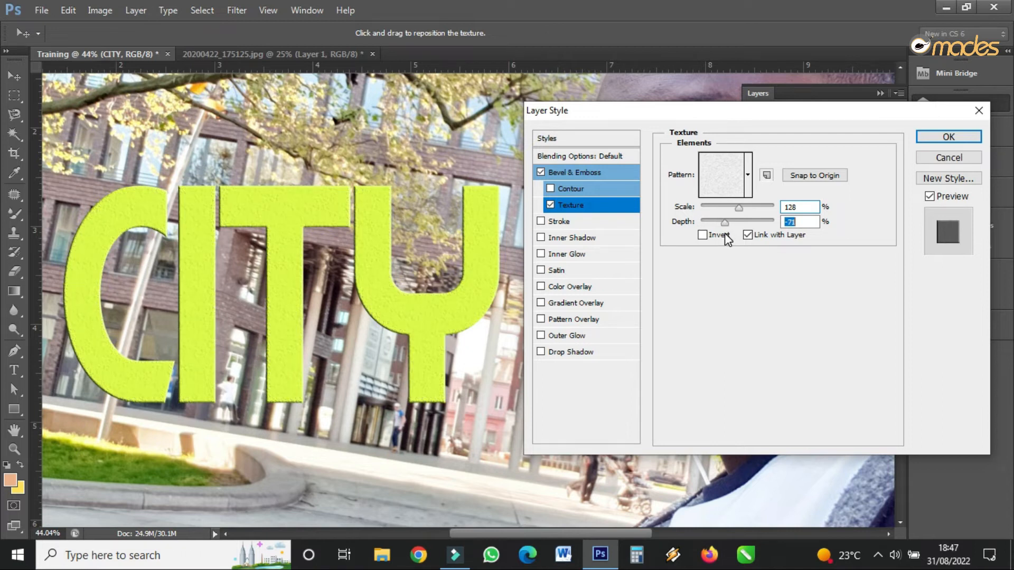
Try several texture patterns on the CITY text, ending on the bubbles pattern with 89% scale and -79% depth.
click(748, 176)
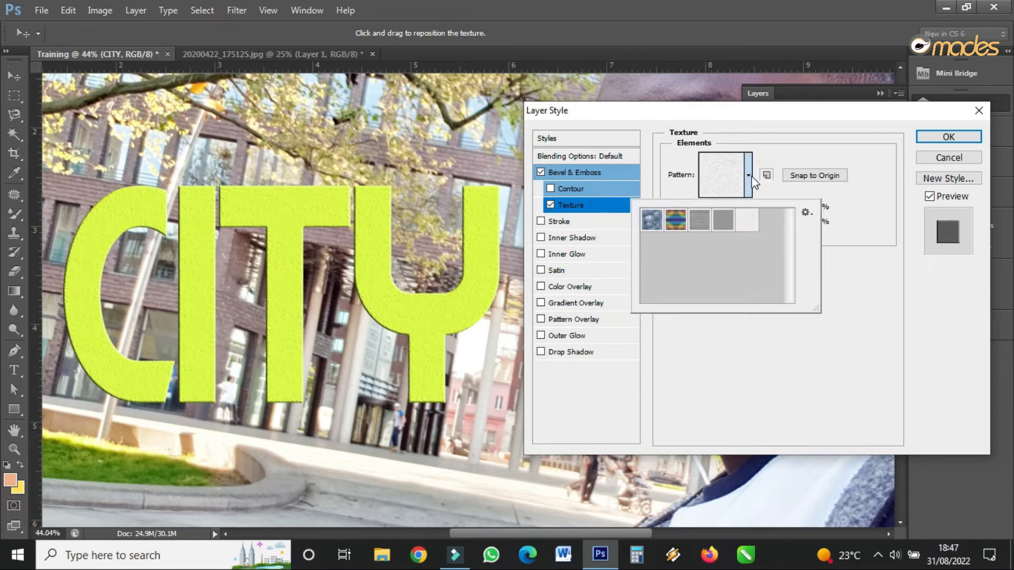
click(675, 219)
click(653, 223)
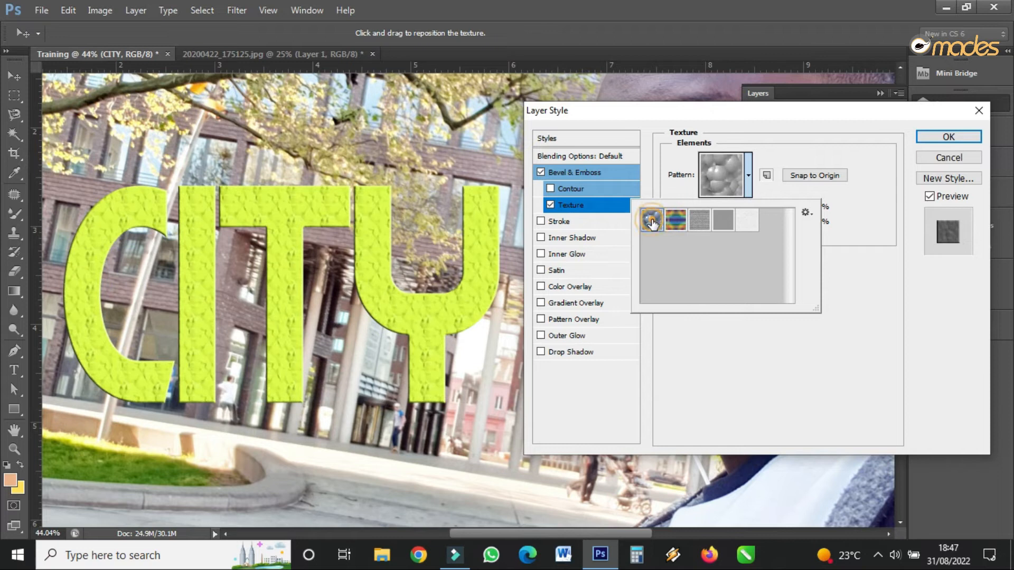
click(703, 219)
click(721, 219)
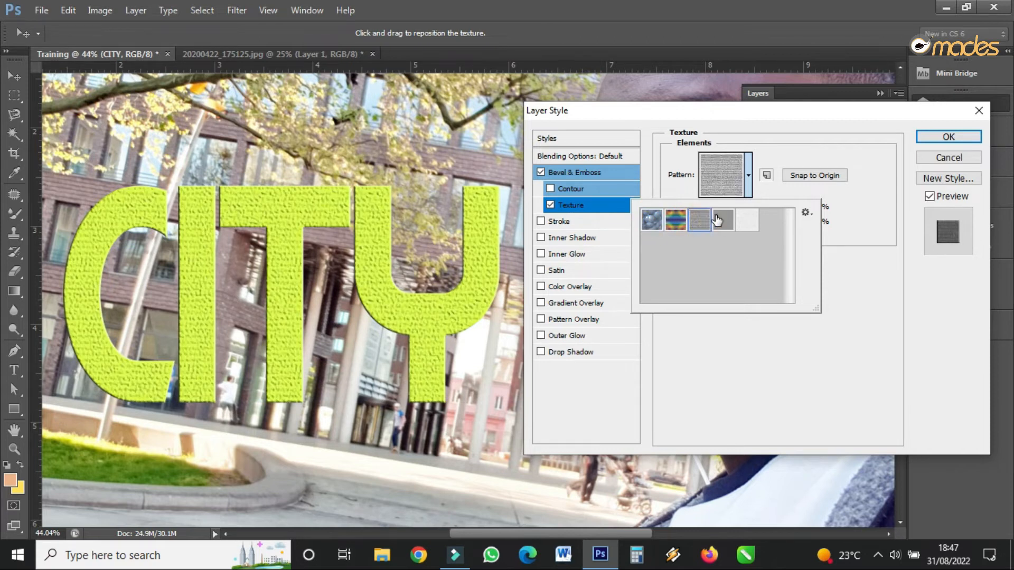
click(653, 220)
click(863, 287)
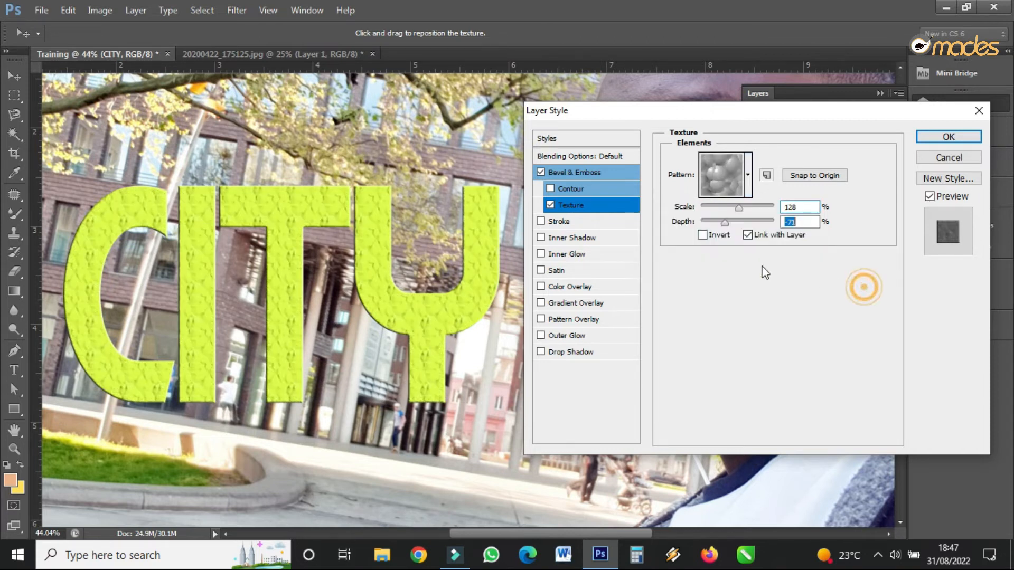
drag(728, 208, 723, 234)
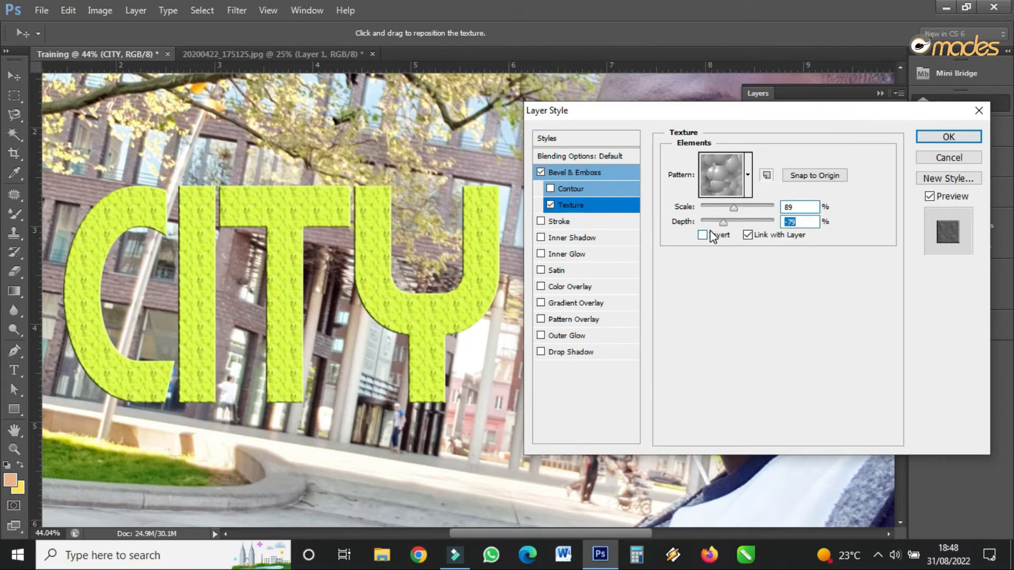
Turn off Bevel & Emboss and its Texture, and give the CITY text a 46 px outside Stroke.
click(540, 173)
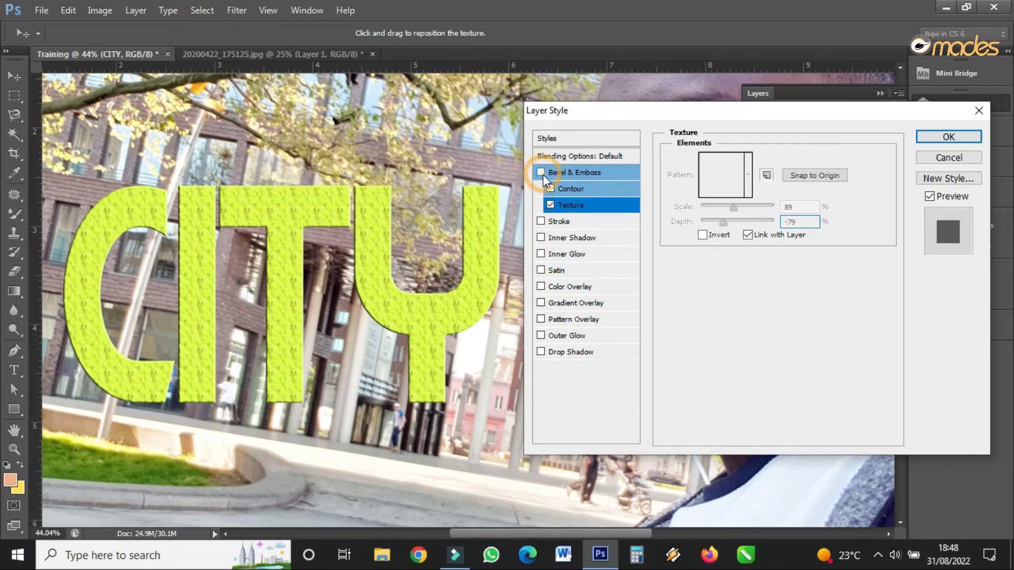
click(551, 204)
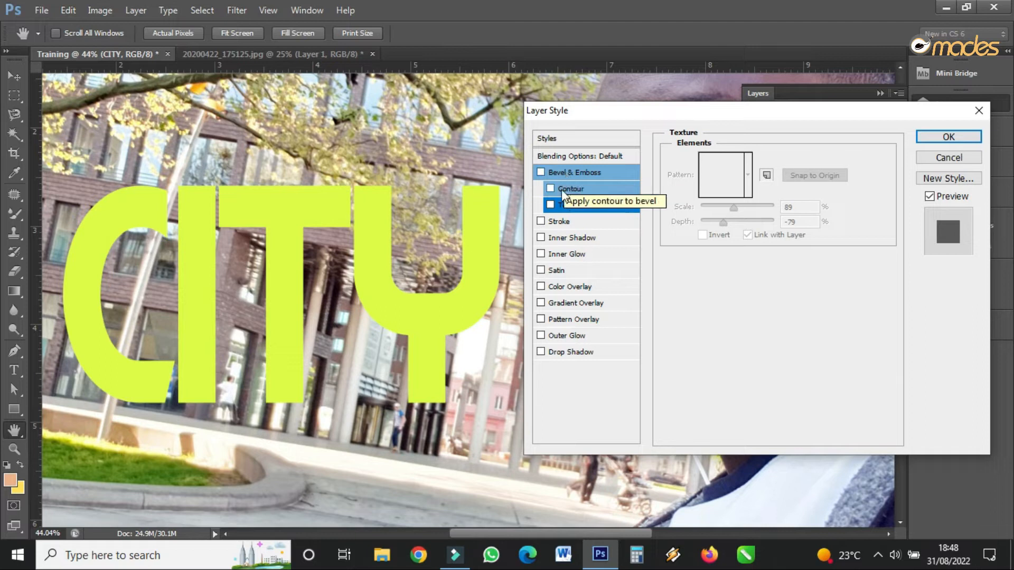
click(564, 222)
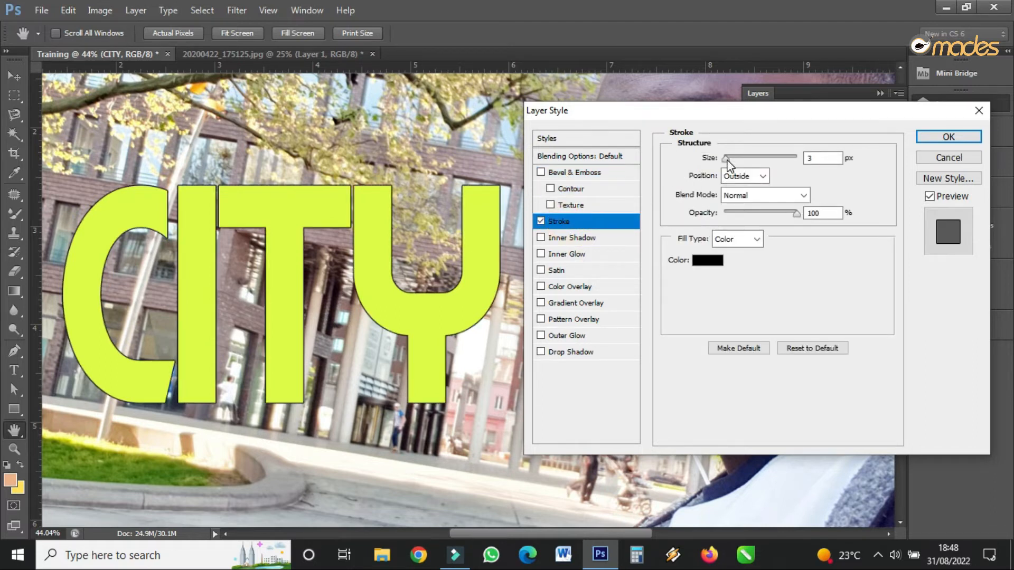
drag(727, 159, 756, 162)
mouse_move(754, 159)
mouse_down()
mouse_move(731, 158)
mouse_move(741, 158)
mouse_up()
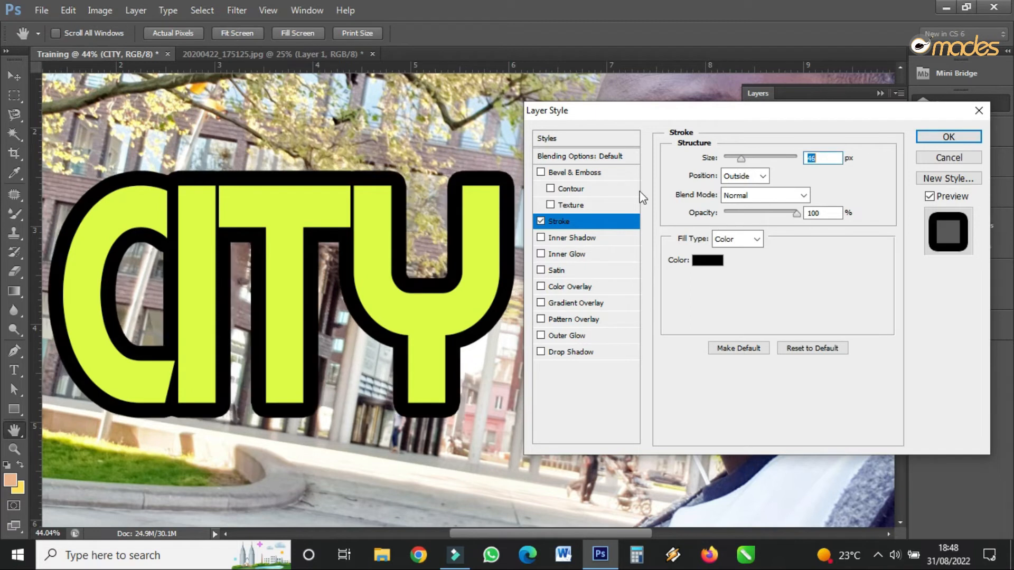
Change the stroke colour of the CITY text to dark gold a28708.
click(708, 260)
mouse_move(708, 252)
mouse_down()
mouse_move(722, 193)
mouse_move(785, 165)
mouse_move(801, 332)
mouse_move(799, 172)
mouse_move(799, 260)
mouse_up()
click(796, 190)
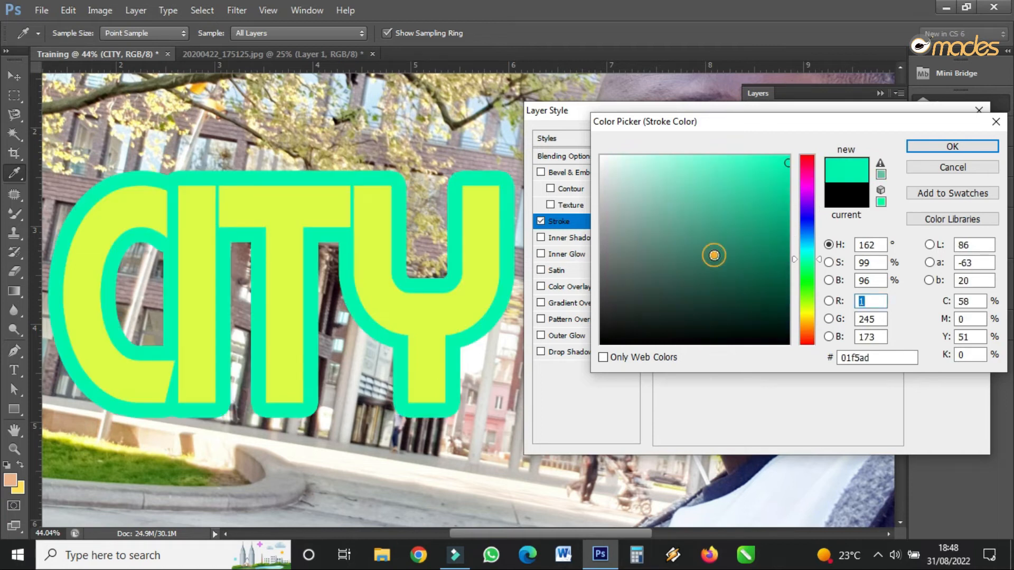
drag(713, 253, 641, 297)
drag(796, 259, 796, 318)
drag(775, 274, 779, 224)
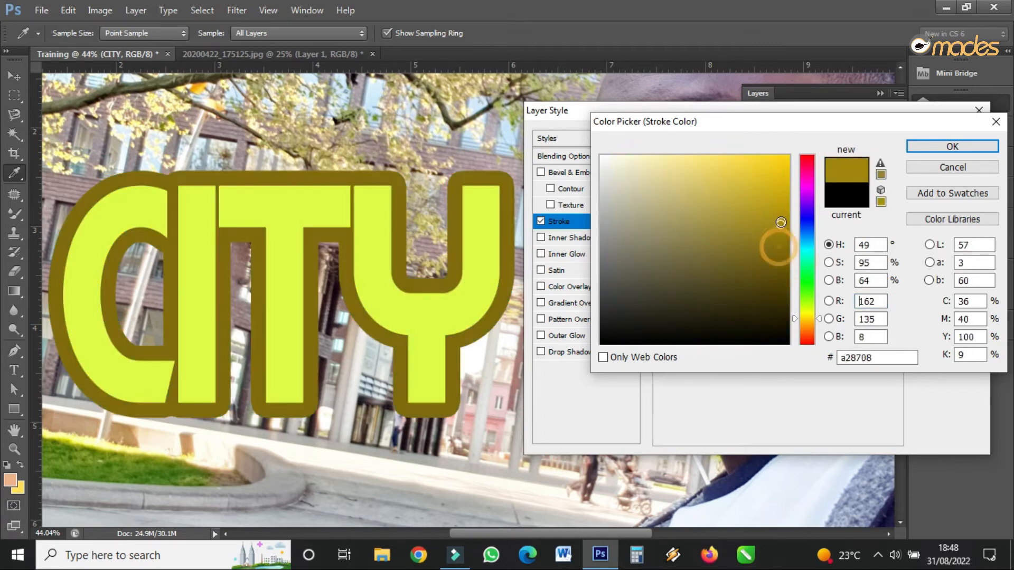
click(929, 148)
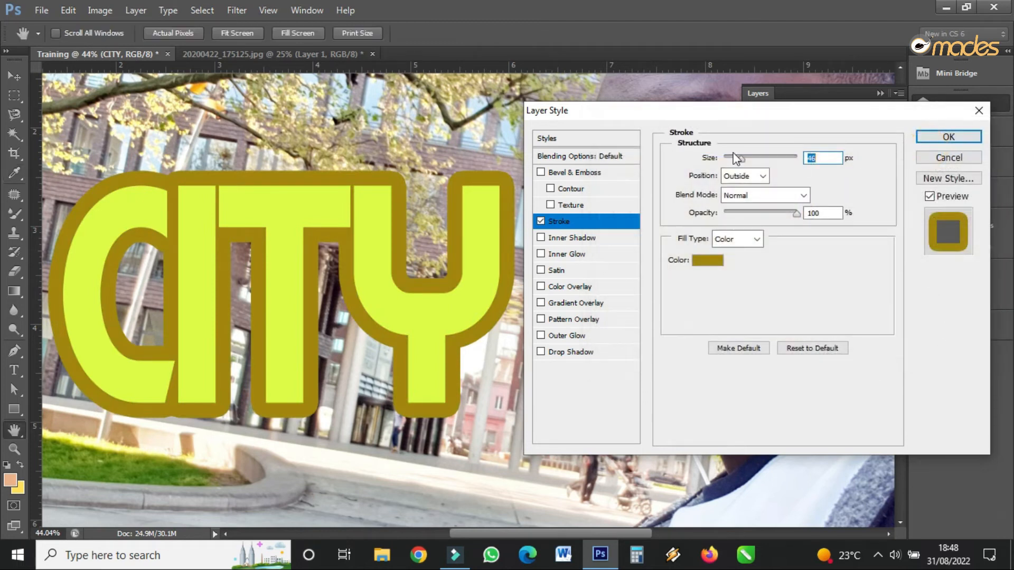
Try the stroke at 13 px and 34% opacity, ending with a 38 px size and 100% opacity.
mouse_move(762, 165)
mouse_down()
mouse_move(808, 158)
mouse_move(722, 161)
mouse_move(732, 160)
mouse_up()
mouse_move(795, 214)
mouse_down()
mouse_move(732, 216)
mouse_move(749, 213)
mouse_up()
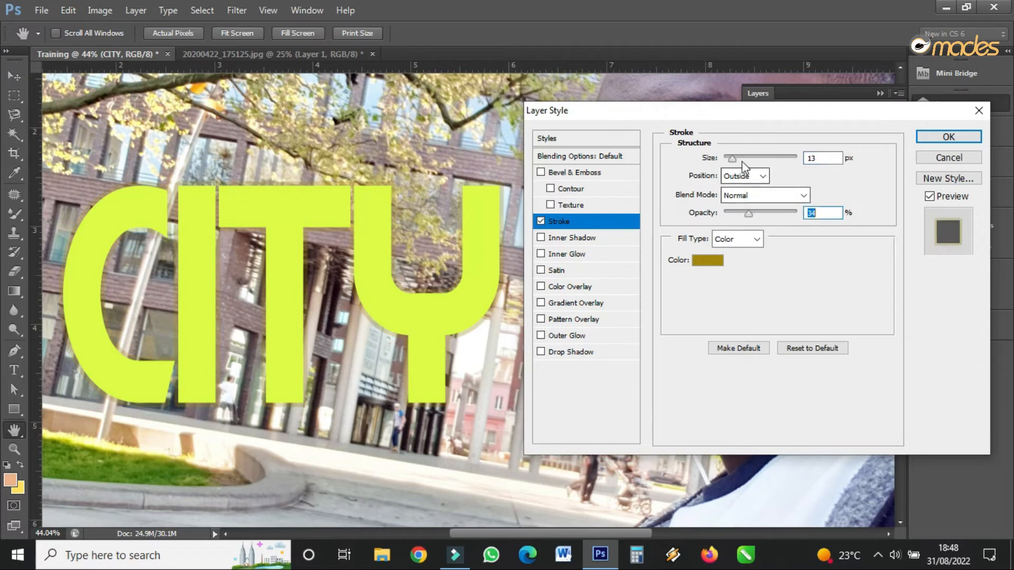
mouse_move(733, 161)
mouse_down()
mouse_move(759, 160)
mouse_move(738, 159)
mouse_up()
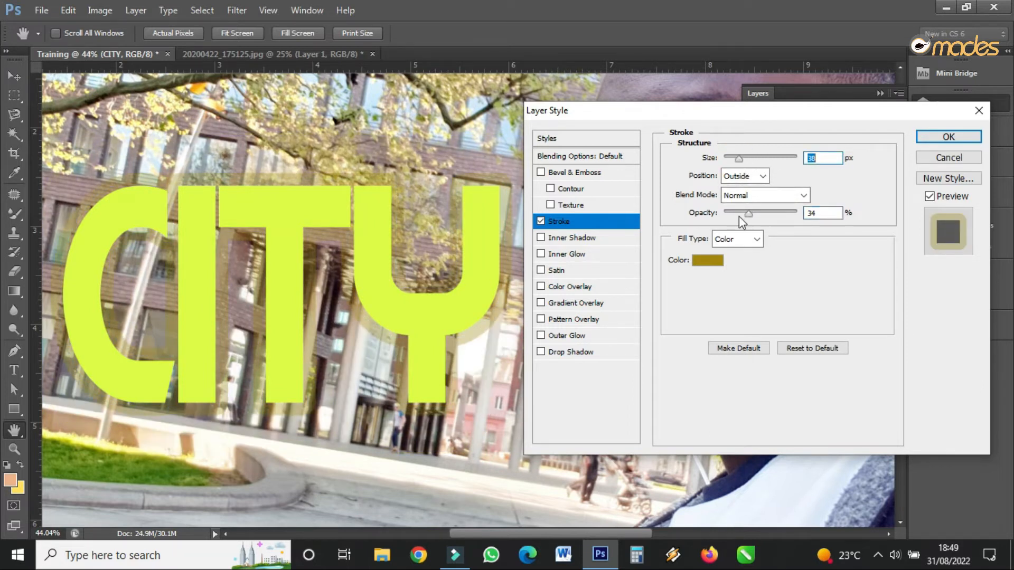
mouse_move(739, 214)
mouse_down()
mouse_move(727, 213)
mouse_move(748, 214)
mouse_up()
drag(751, 210, 806, 210)
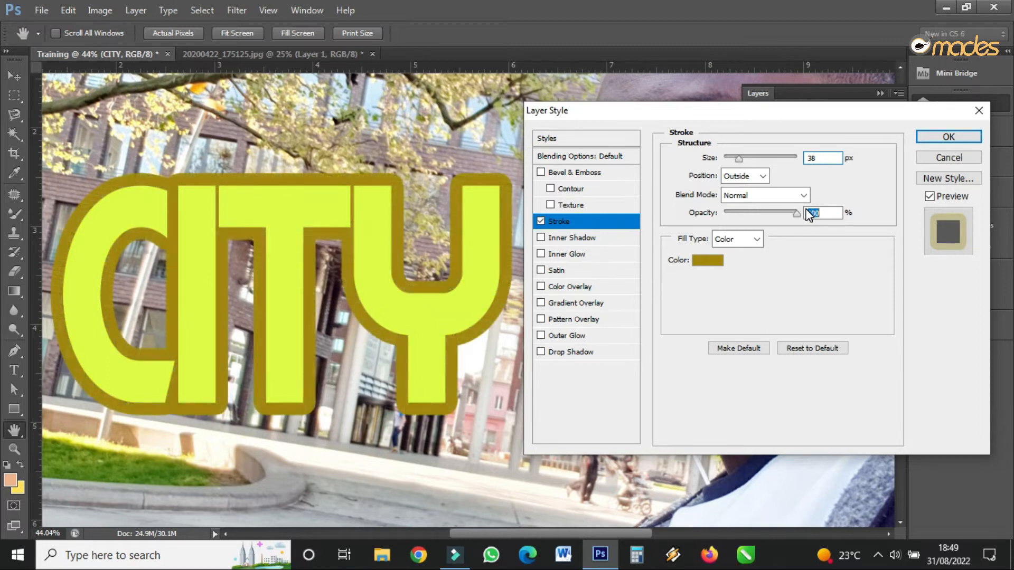
Compare the Inside and Outside stroke positions on the CITY text, and finish with Center.
click(732, 179)
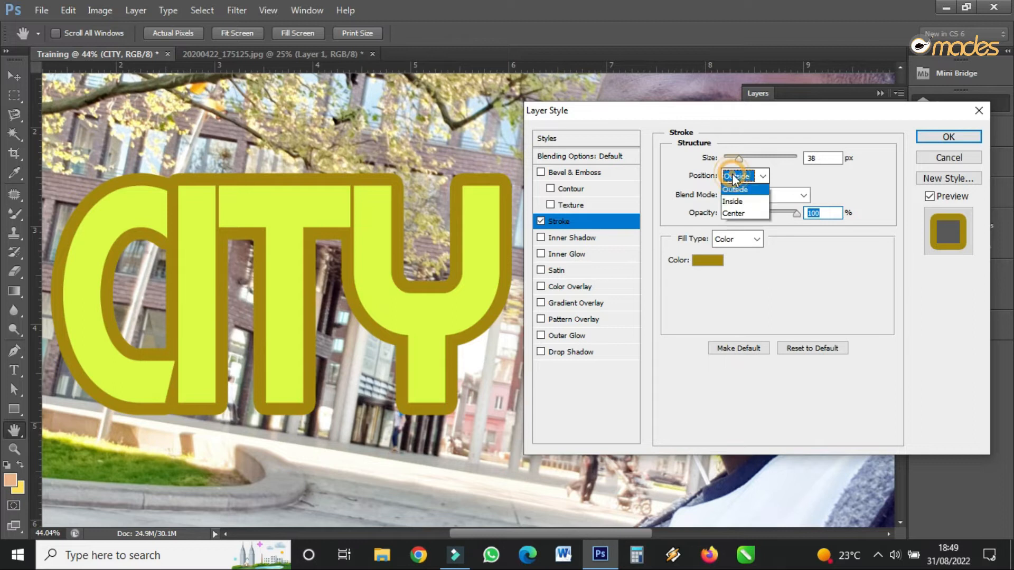
click(724, 206)
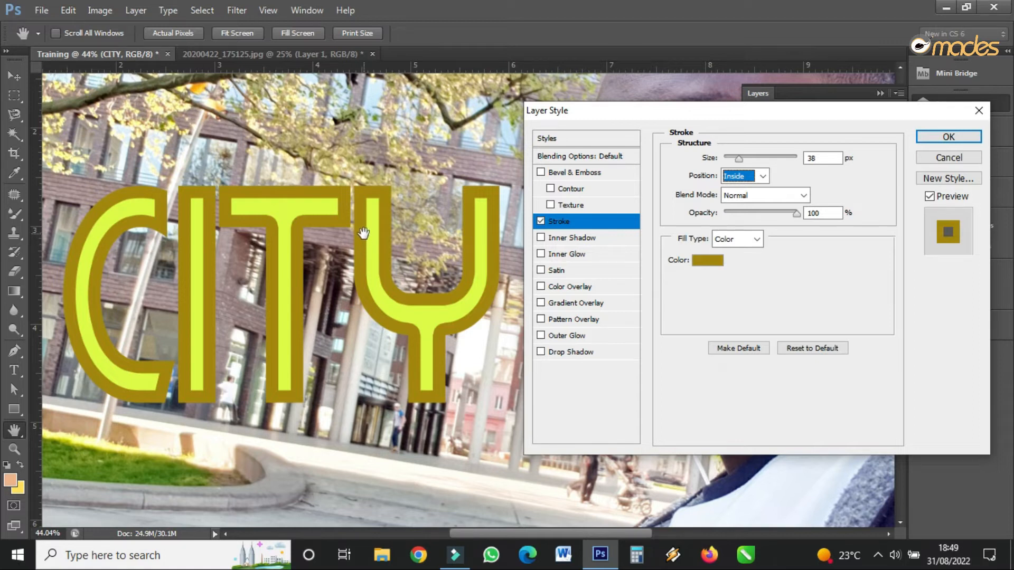
click(742, 176)
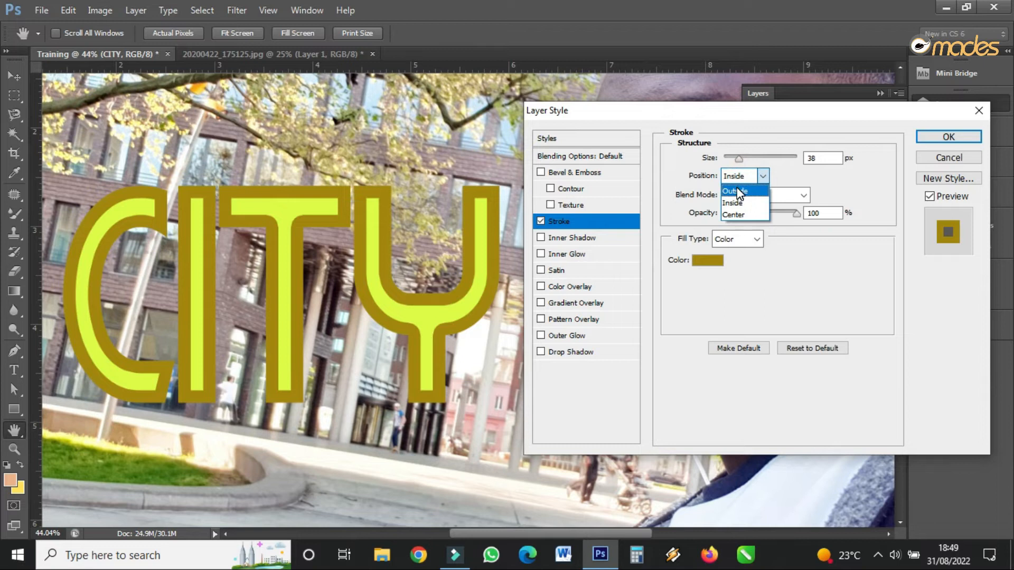
click(739, 191)
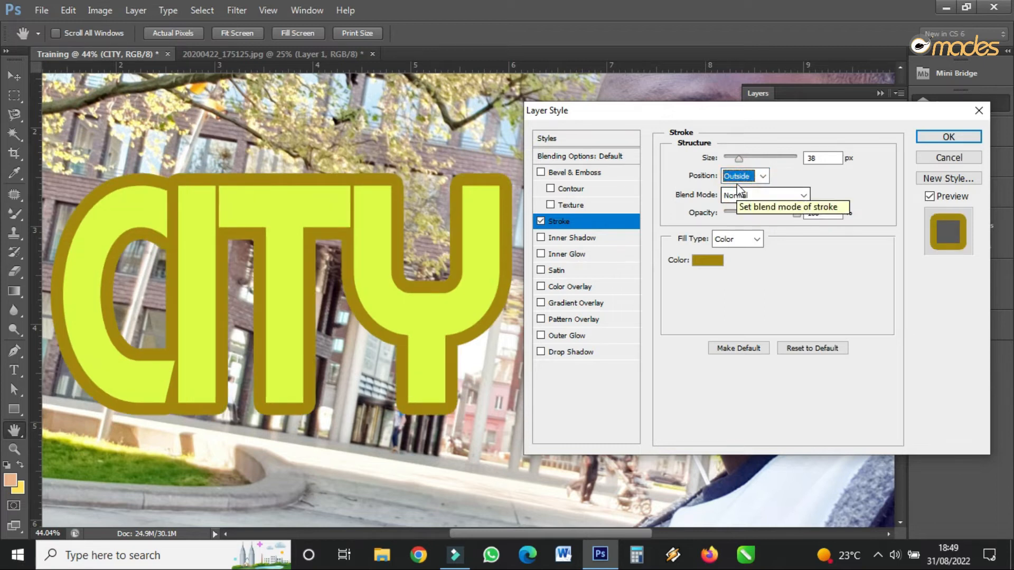
click(739, 176)
click(731, 221)
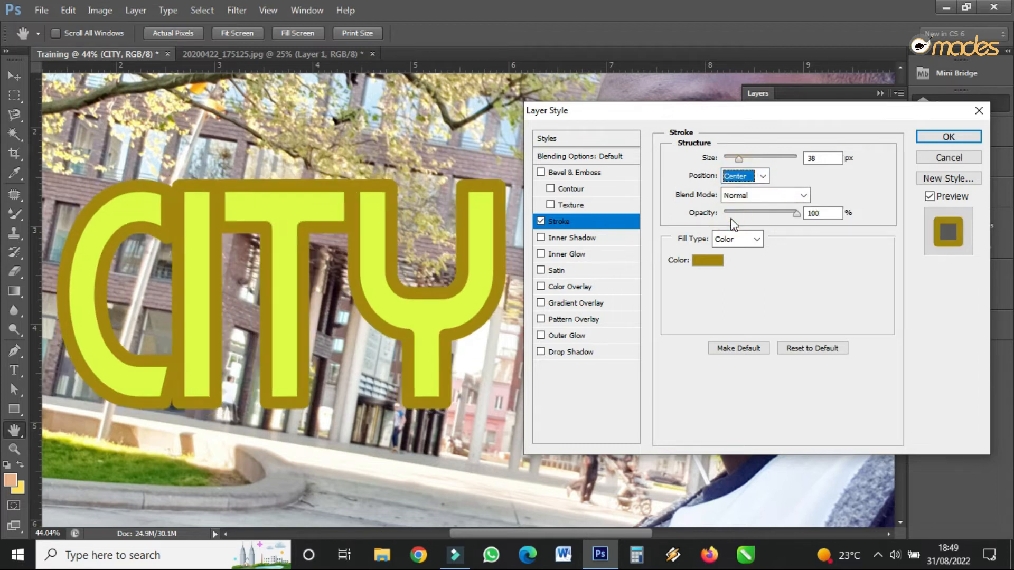
mouse_move(739, 158)
mouse_down()
mouse_move(774, 159)
mouse_move(738, 158)
mouse_move(739, 172)
mouse_up()
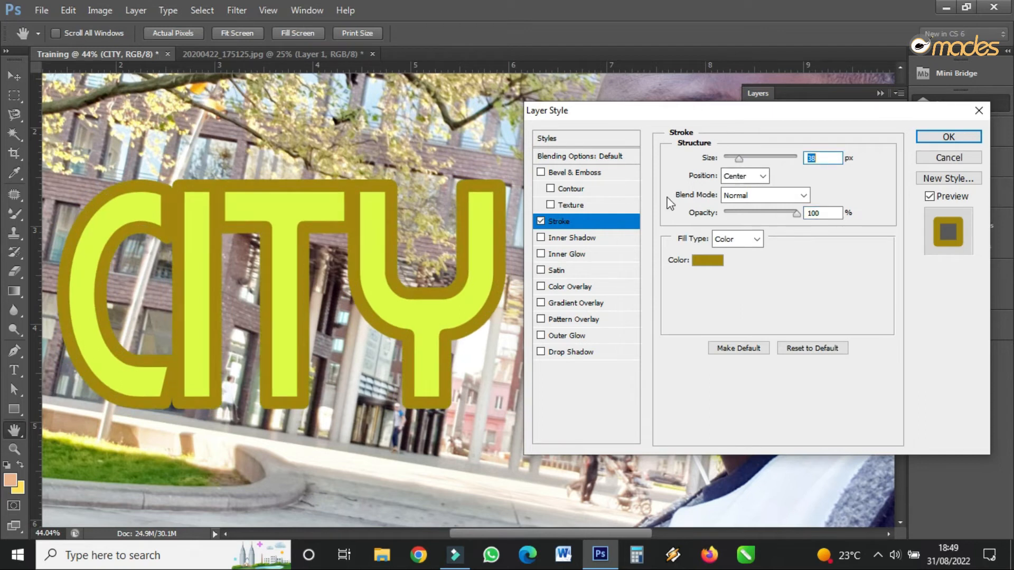
Replace the Stroke with an Inner Shadow at 100% opacity, 4% choke and 32 px size.
click(539, 222)
click(574, 240)
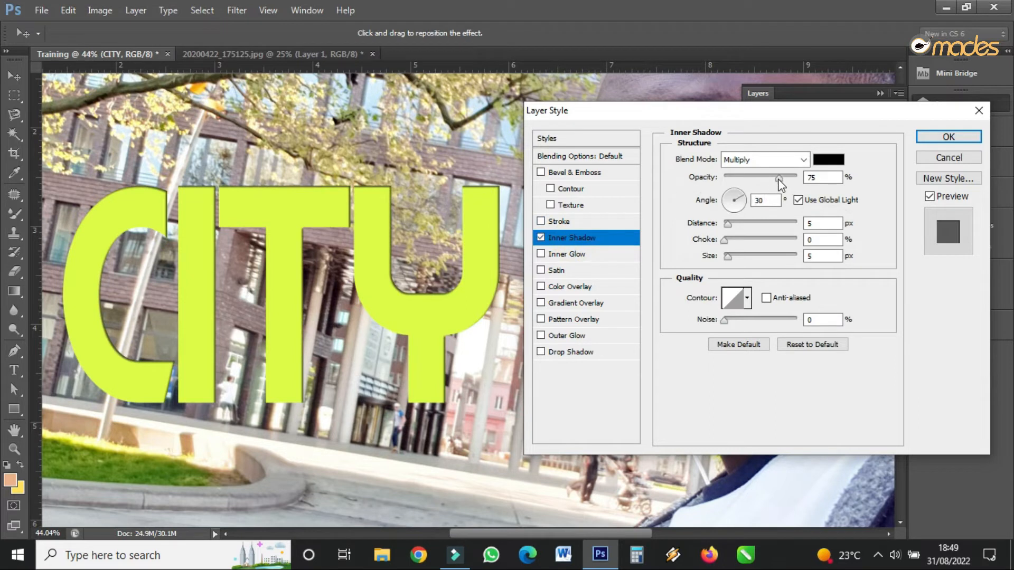
drag(772, 188, 818, 196)
drag(728, 257, 734, 236)
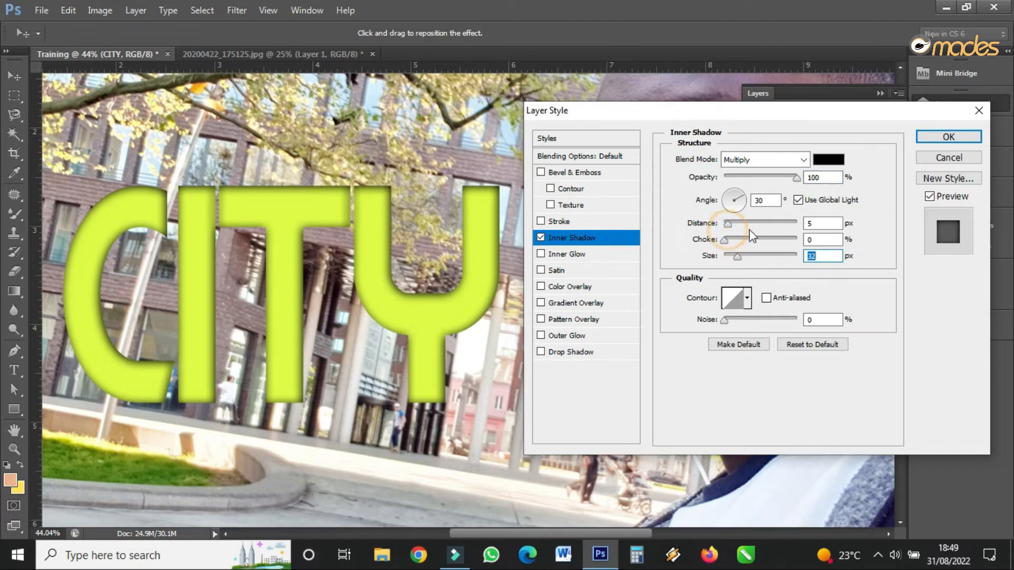
mouse_move(730, 246)
mouse_down()
mouse_move(769, 242)
mouse_move(728, 245)
mouse_up()
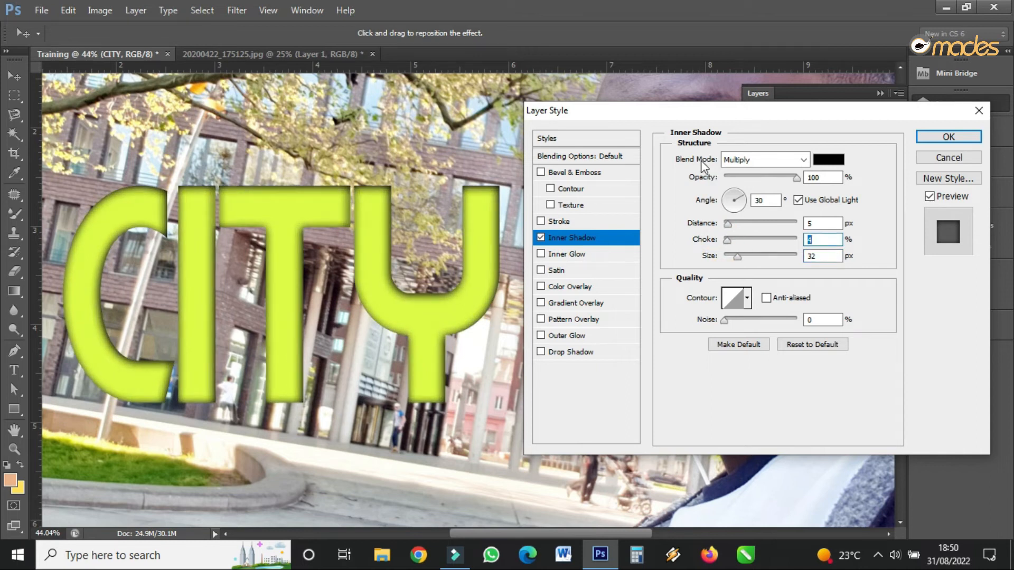
Try the Color Burn and Lighter Color blend modes for the inner shadow, ending on Linear Light.
click(755, 161)
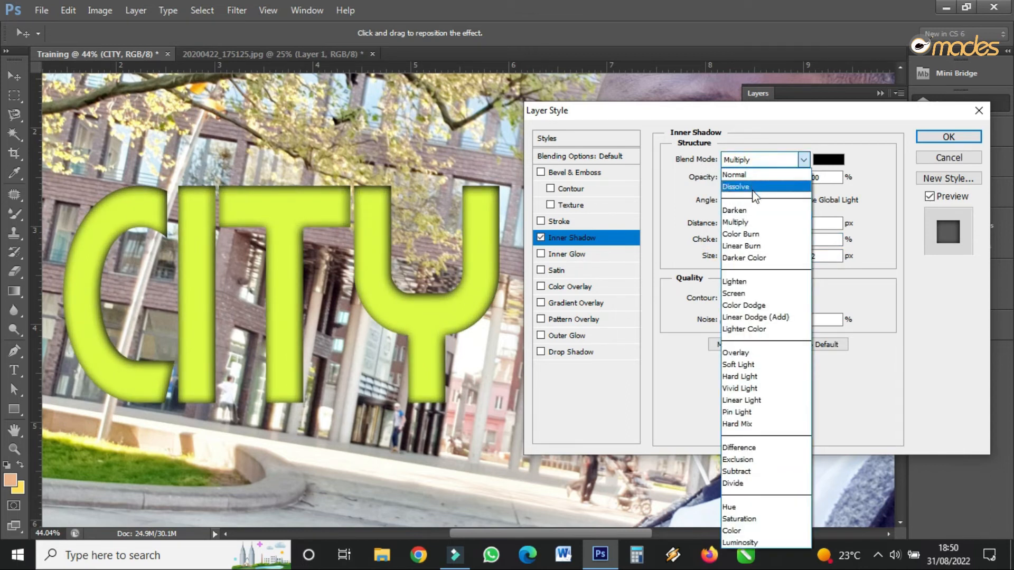
click(745, 233)
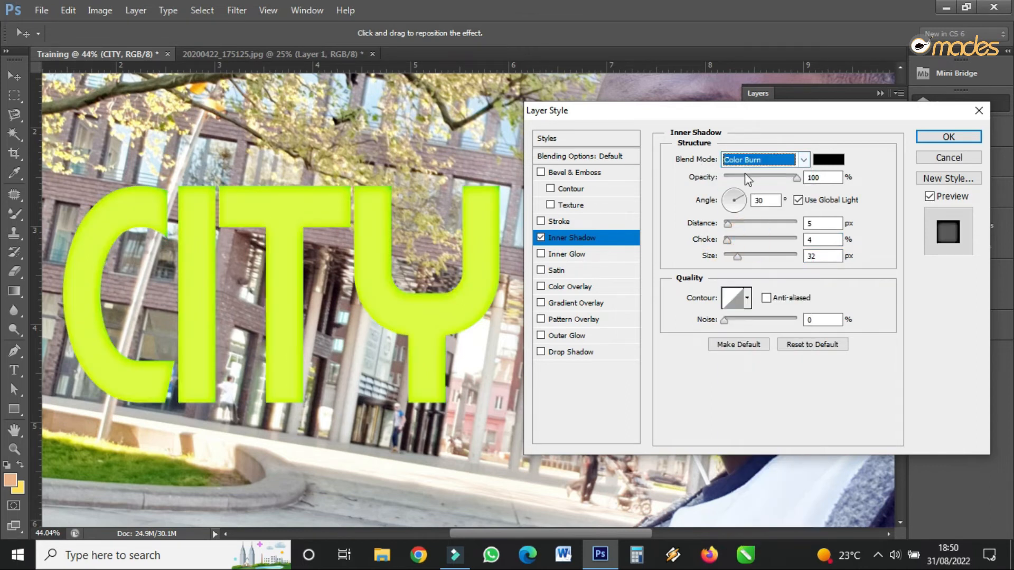
click(745, 161)
click(757, 331)
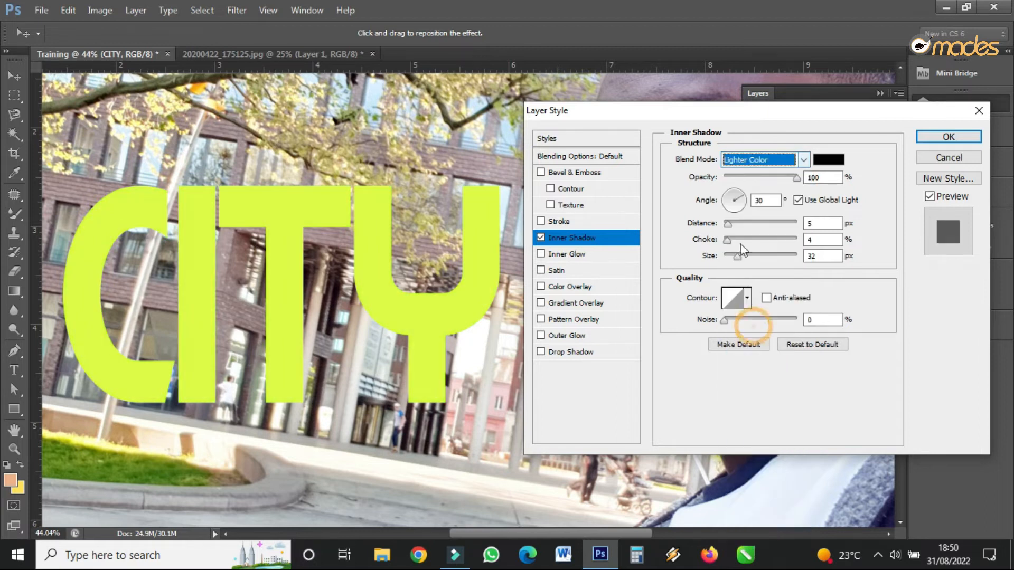
click(750, 165)
click(735, 402)
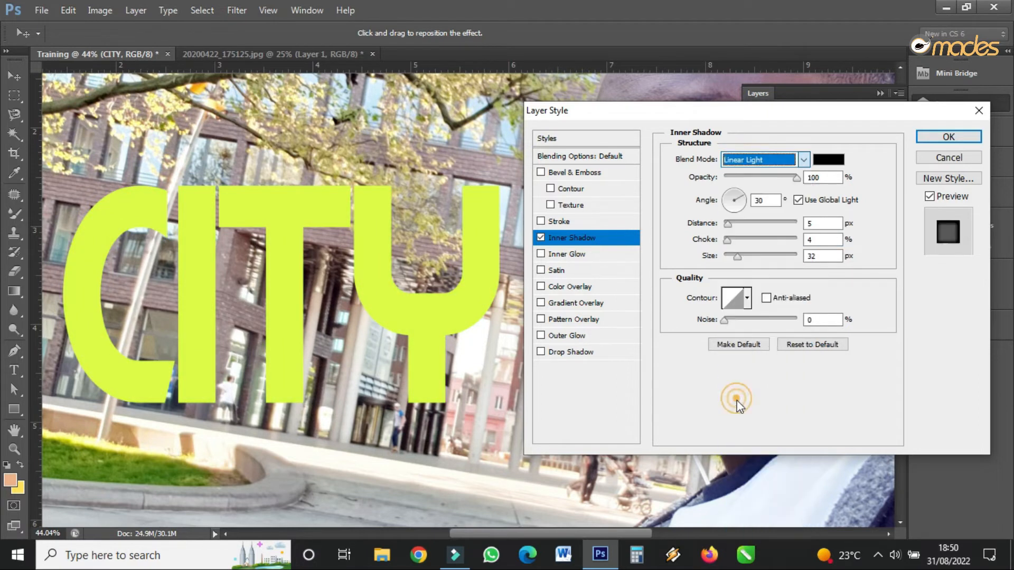
Try several contour presets for the inner shadow and return to the straight linear one.
click(749, 298)
click(711, 357)
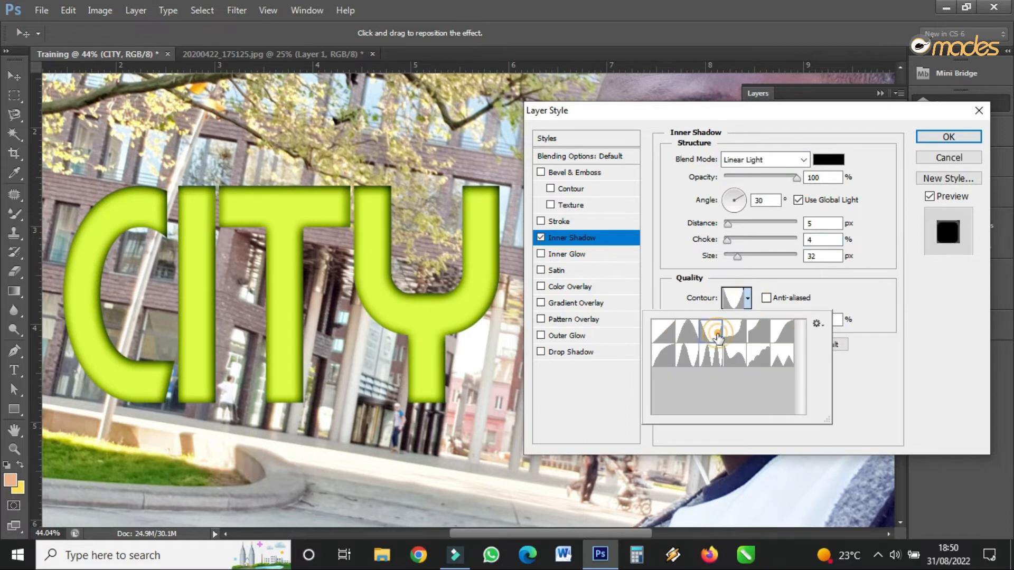
click(737, 357)
click(737, 338)
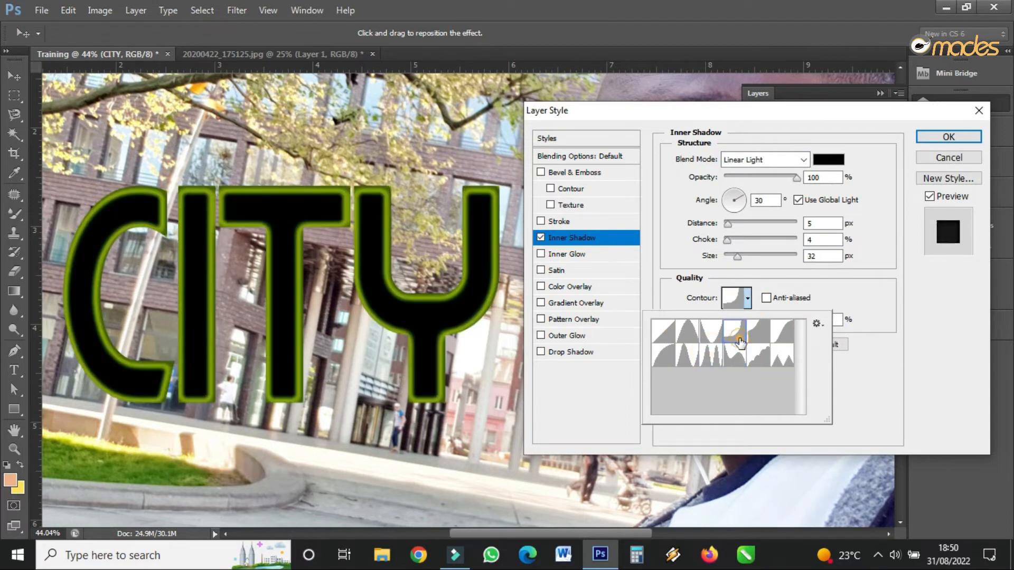
click(717, 357)
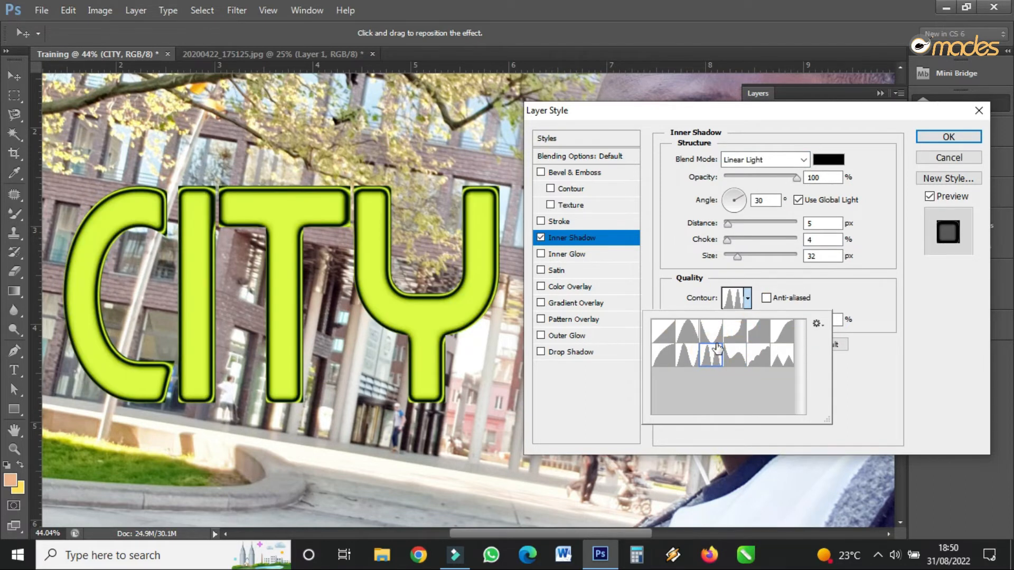
click(746, 332)
click(781, 355)
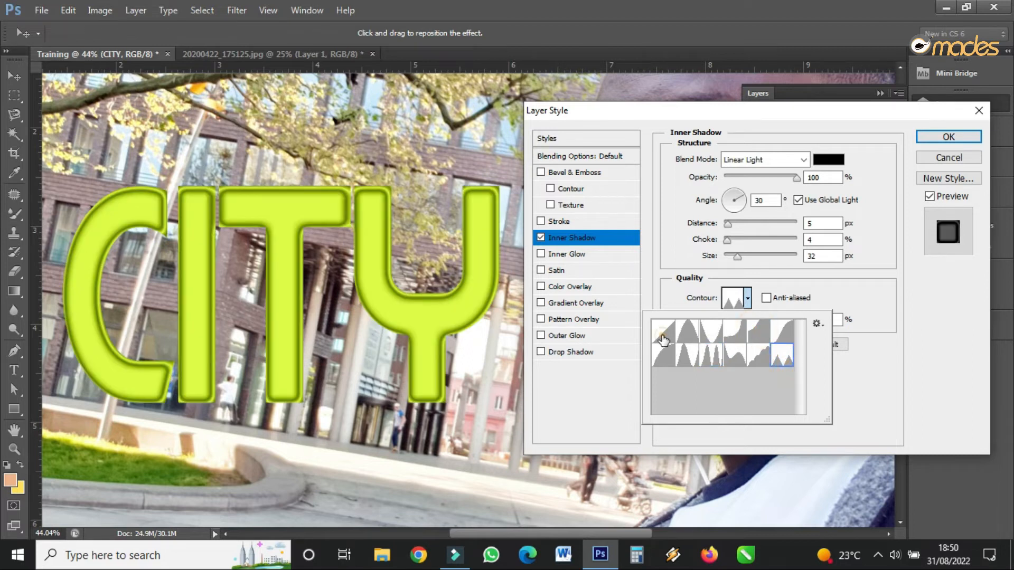
click(663, 338)
click(909, 334)
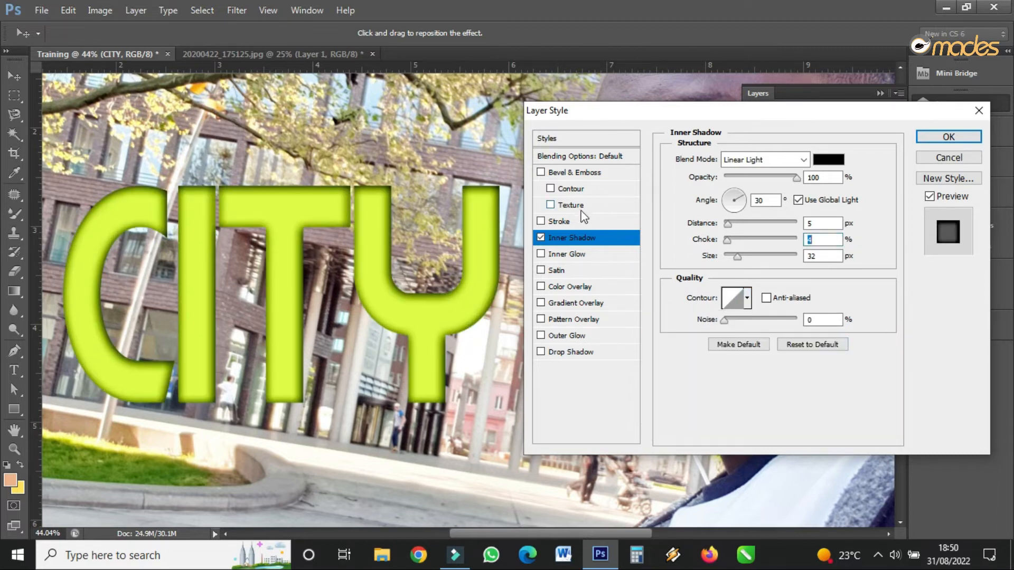
Turn off the Inner Shadow and enable Inner Glow on the CITY text.
click(541, 238)
click(567, 254)
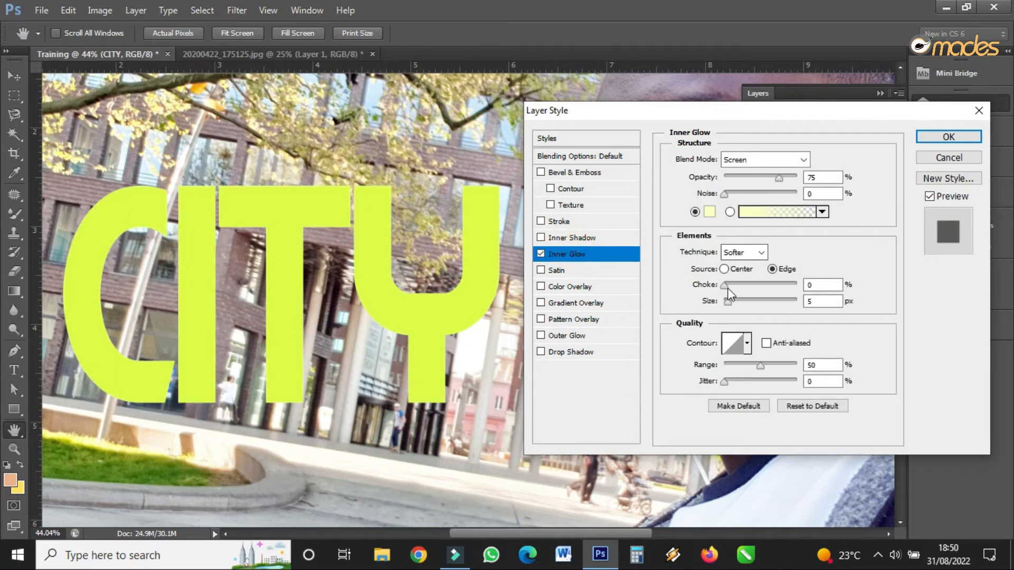
Give the CITY text's inner glow the Blue, Yellow, Blue gradient and set its size to 51 px.
mouse_move(727, 304)
mouse_down()
mouse_move(767, 303)
mouse_move(724, 302)
mouse_up()
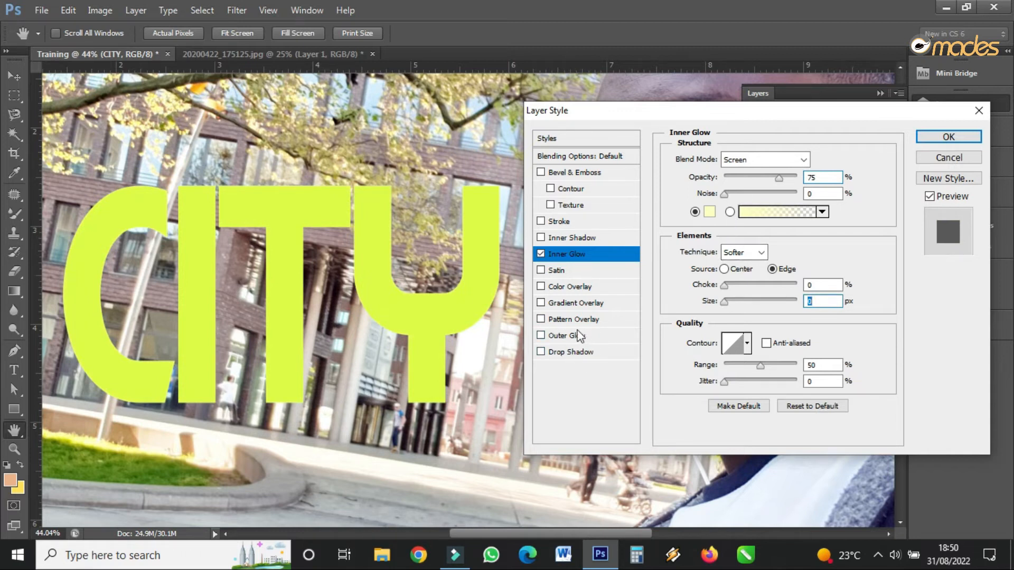
click(754, 216)
click(799, 170)
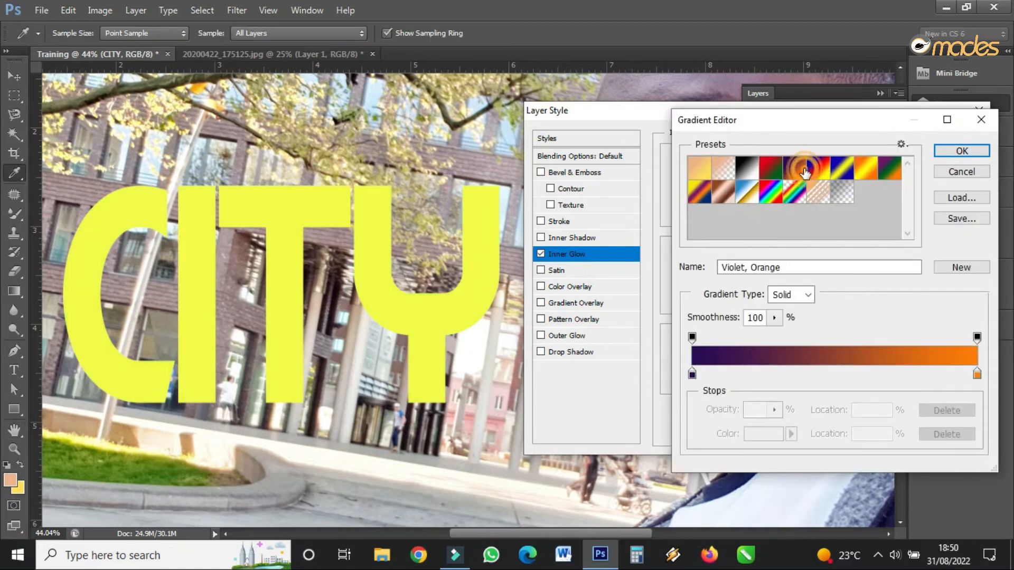
click(843, 169)
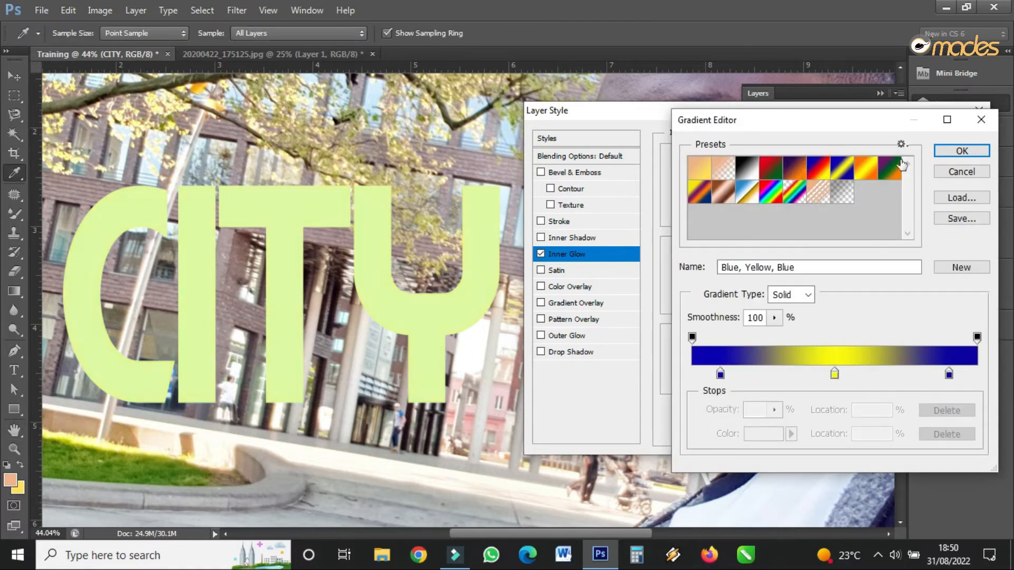
click(945, 151)
mouse_move(725, 302)
mouse_down()
mouse_move(763, 302)
mouse_move(743, 302)
mouse_up()
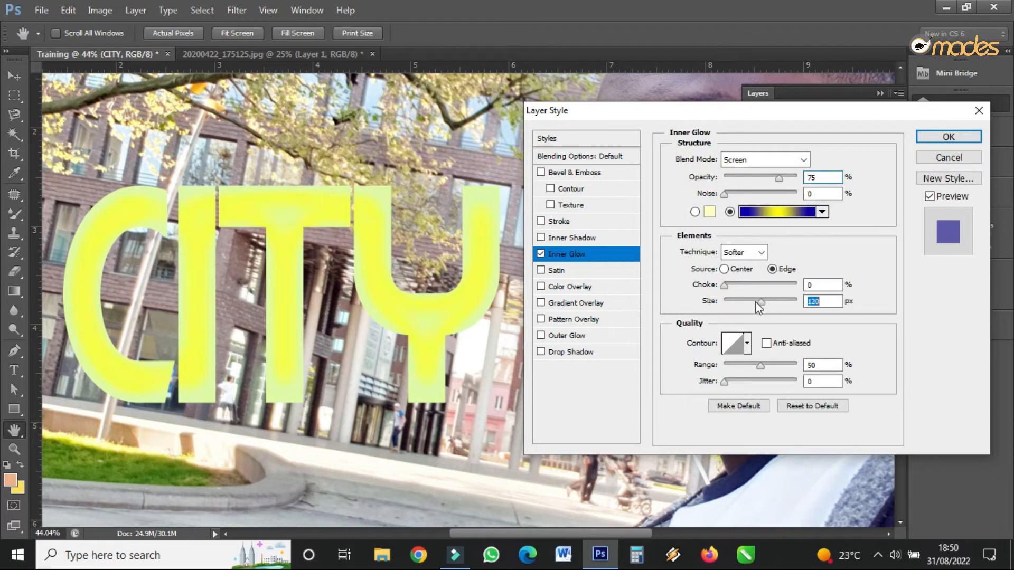
Set the inner glow's blend mode to Linear Burn and its size to 68 px.
click(770, 160)
click(745, 246)
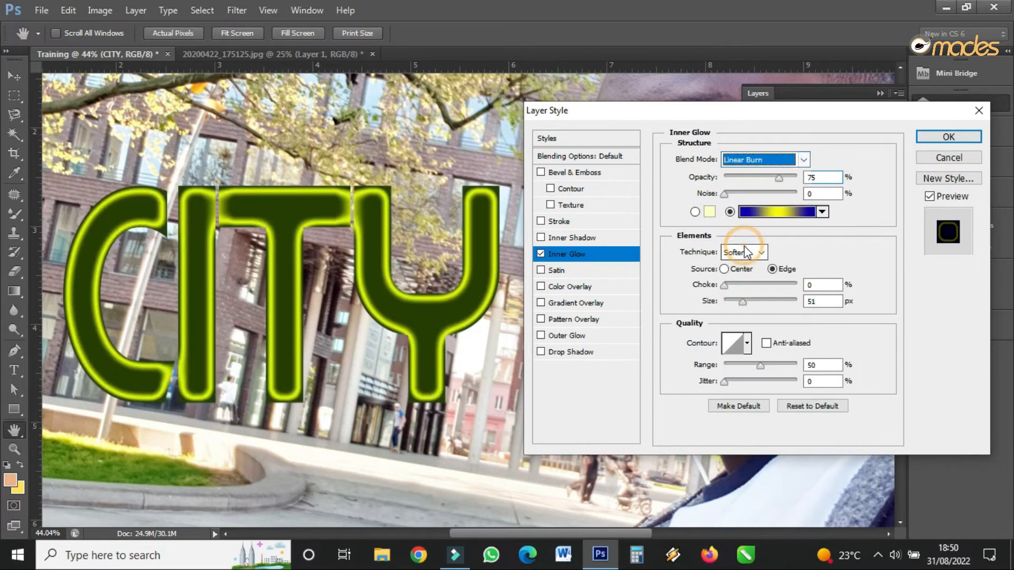
click(766, 160)
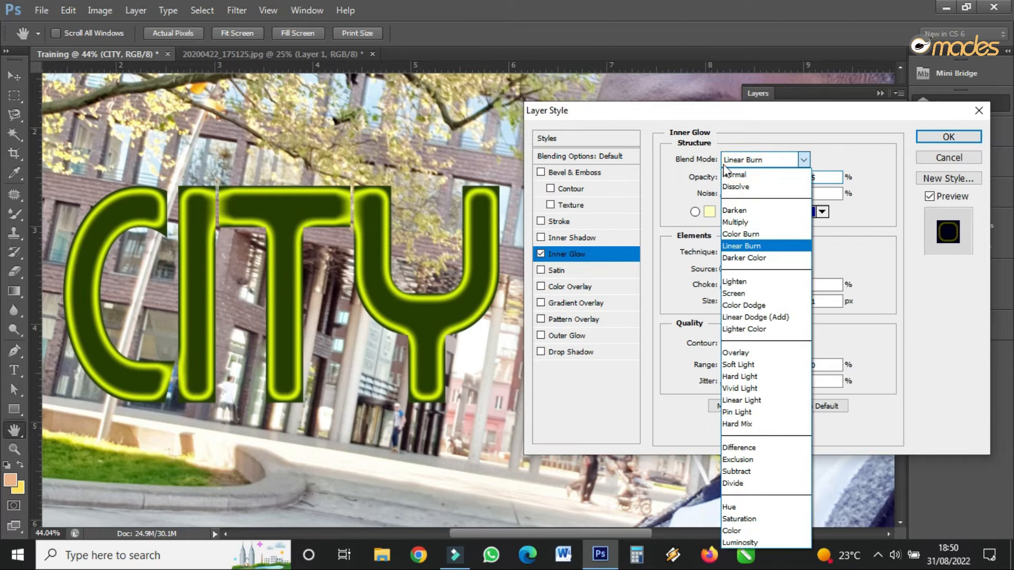
click(753, 429)
drag(742, 301, 747, 301)
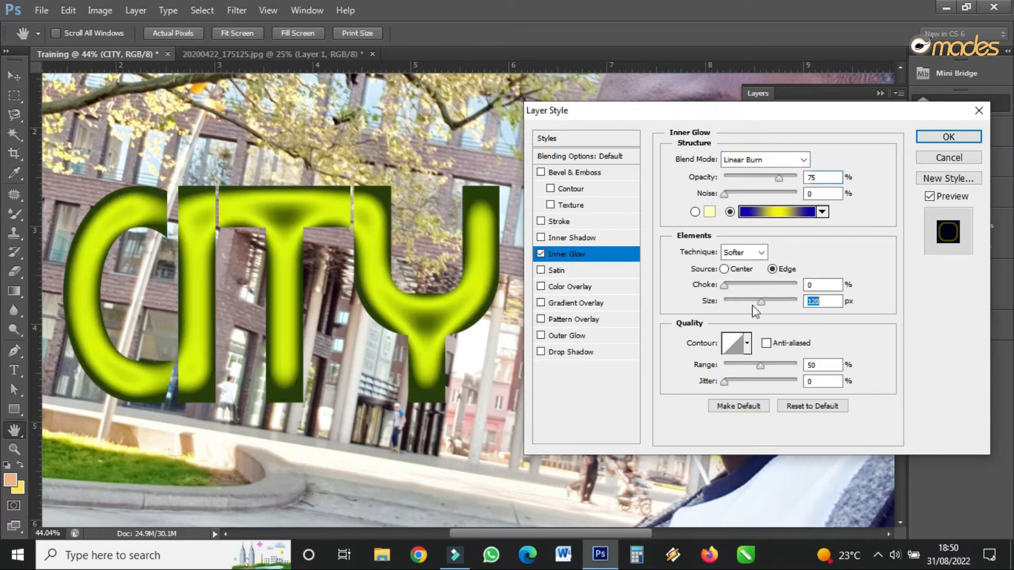
Try different contours on the inner glow, ending with the single-peak one, and disable the effect.
click(746, 343)
click(734, 375)
click(710, 400)
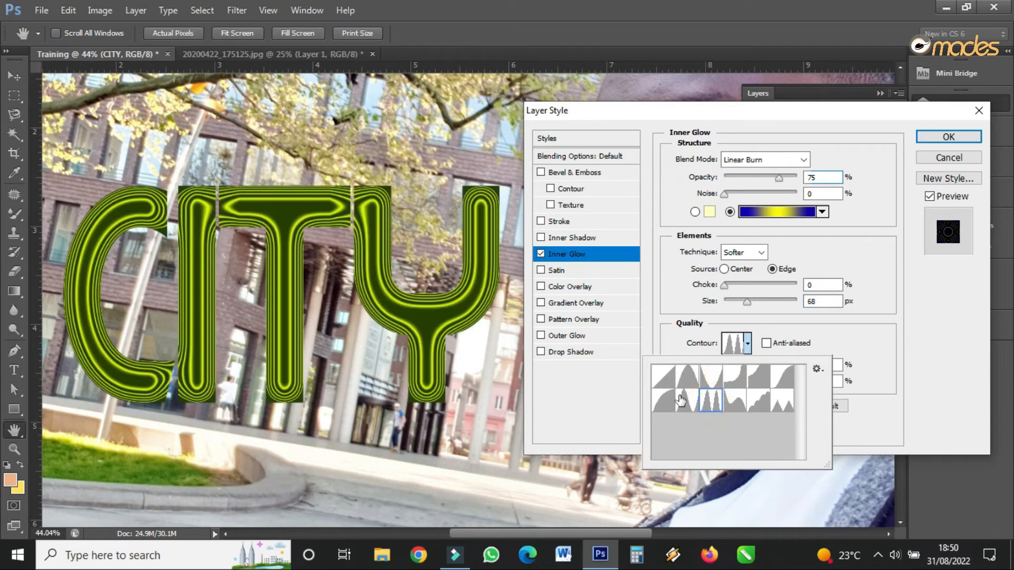
click(680, 401)
click(687, 376)
click(884, 351)
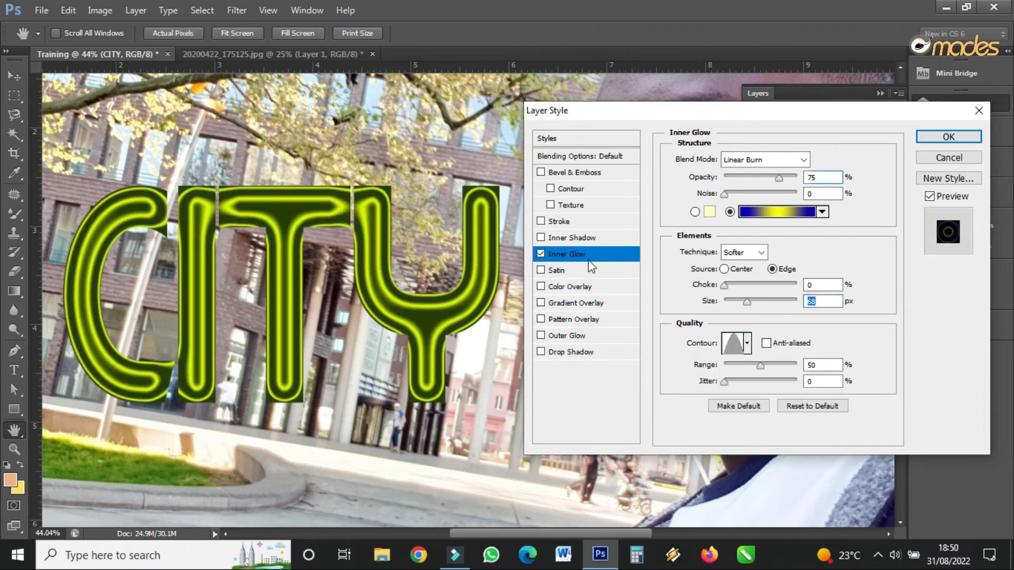
click(541, 254)
Try a Satin effect with 45 px distance, 0 px size and the single-peak contour, and disable it.
click(552, 270)
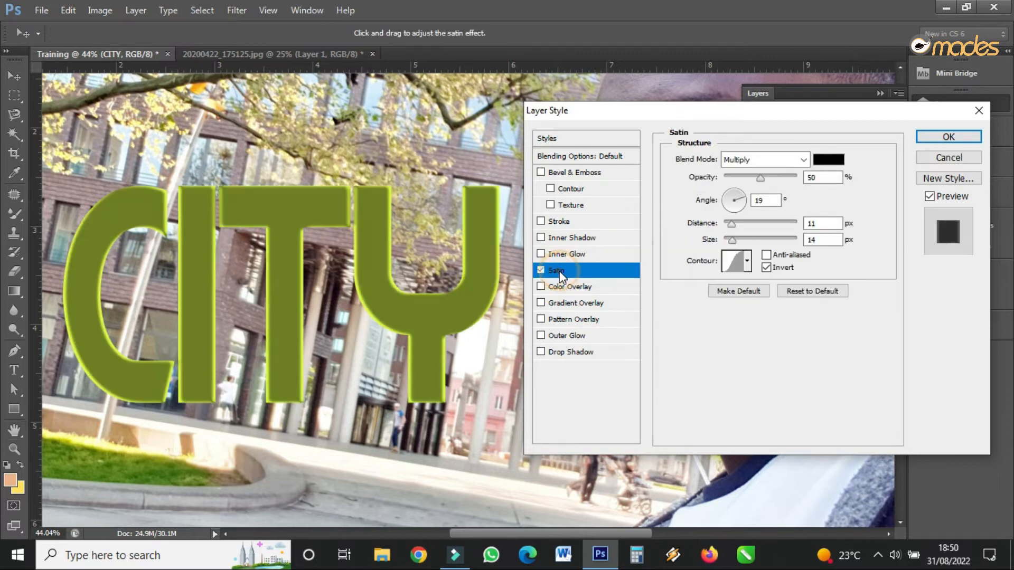
mouse_move(732, 241)
mouse_down()
mouse_move(723, 241)
mouse_move(757, 227)
mouse_up()
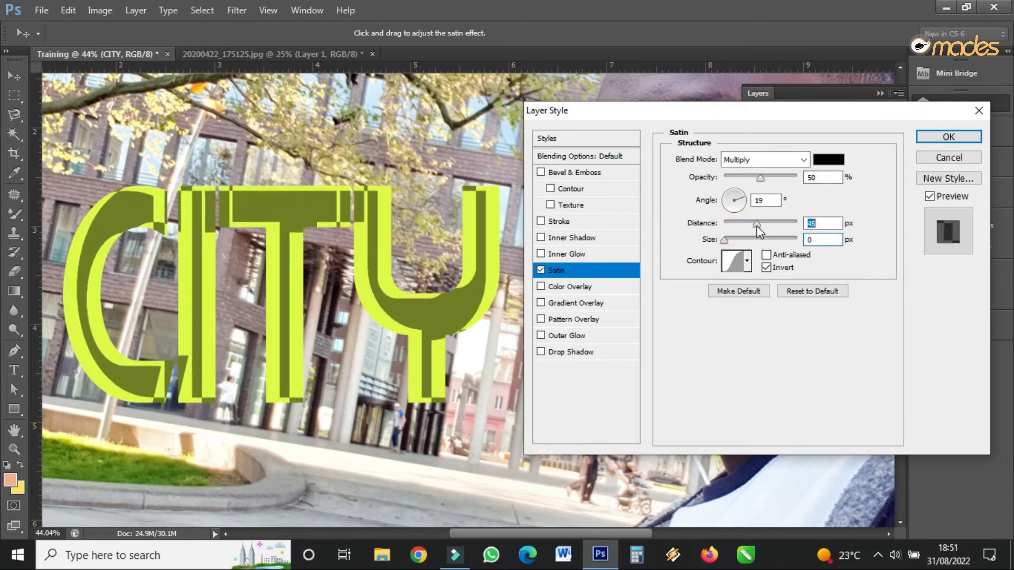
click(746, 261)
click(681, 297)
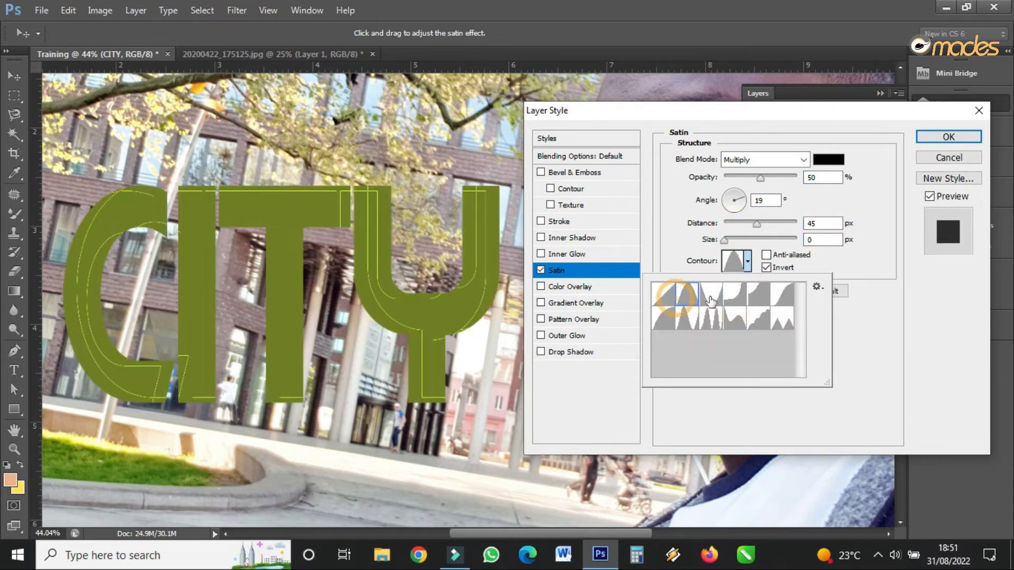
click(760, 159)
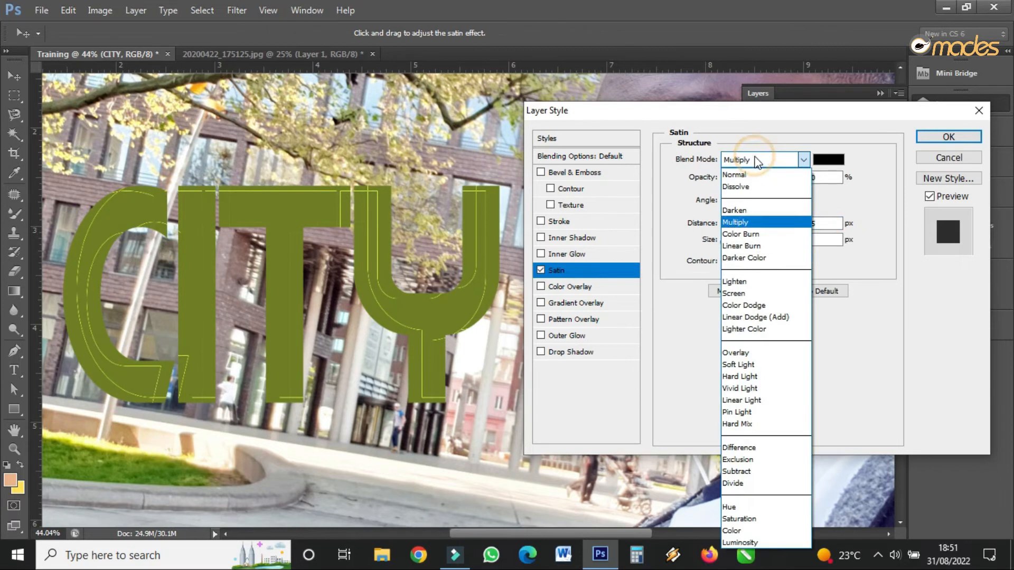
click(856, 282)
click(541, 270)
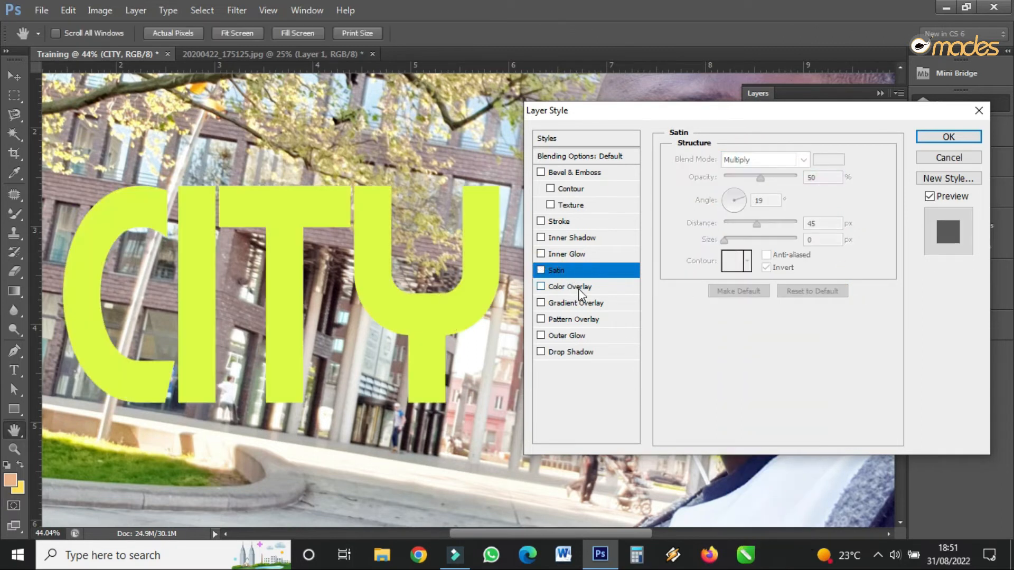
Try a Color Overlay on the CITY text with the dark brown 482929, discard that colour and disable the effect.
click(578, 287)
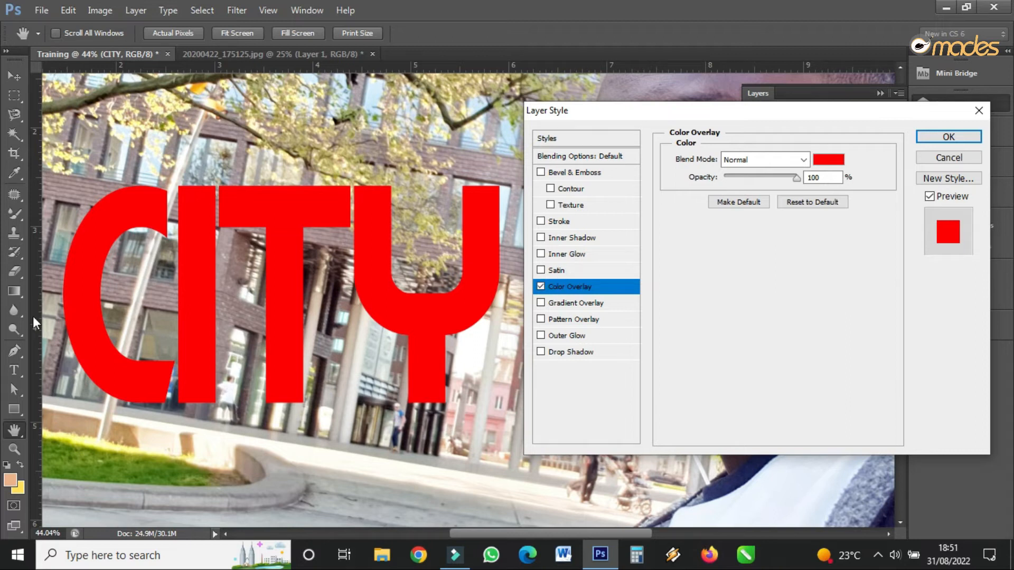
click(828, 159)
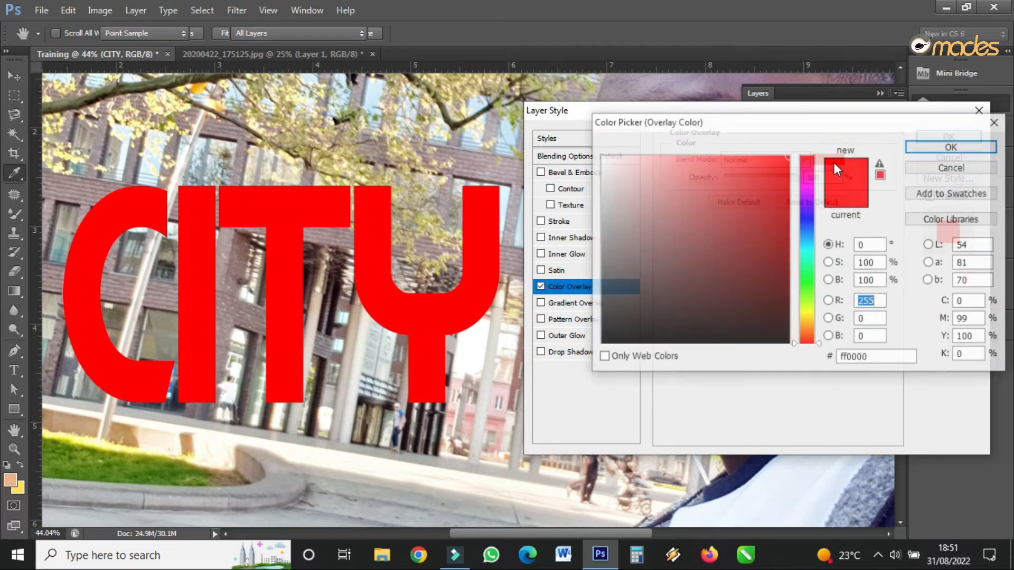
click(720, 283)
drag(720, 283, 682, 288)
click(952, 166)
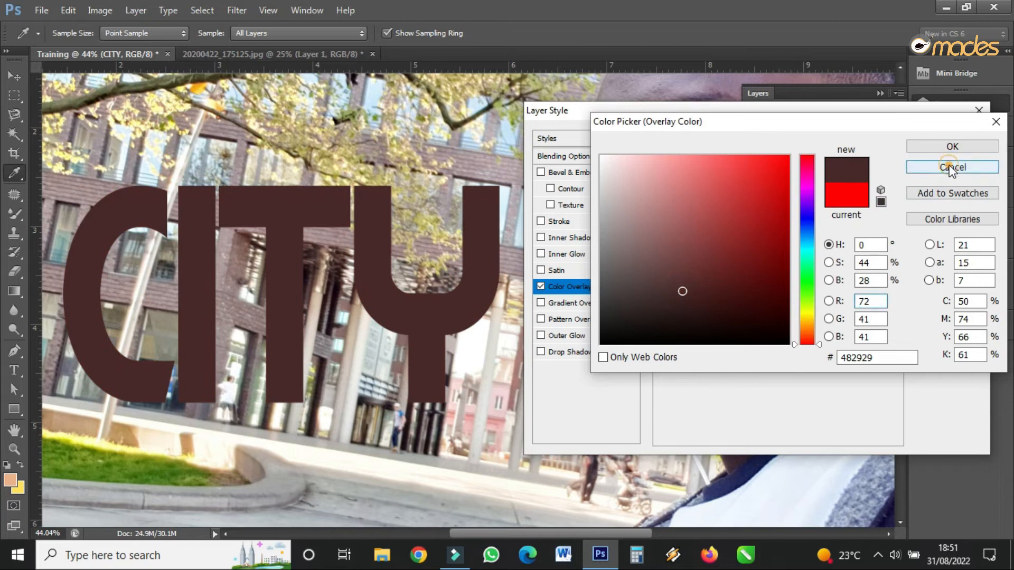
click(540, 287)
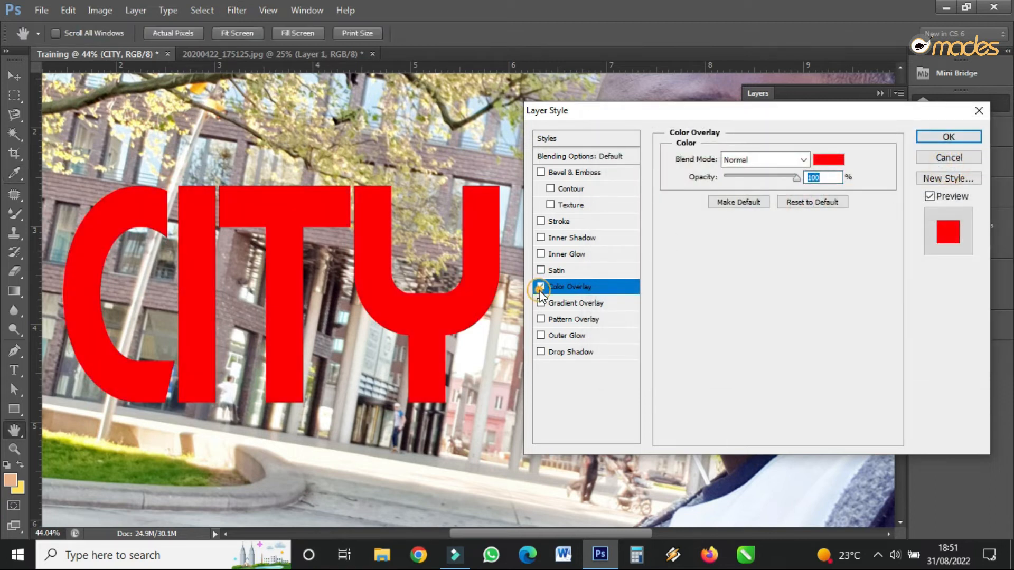
Add a Gradient Overlay to the CITY text, compare several presets and choose Blue, Yellow, Blue.
click(572, 304)
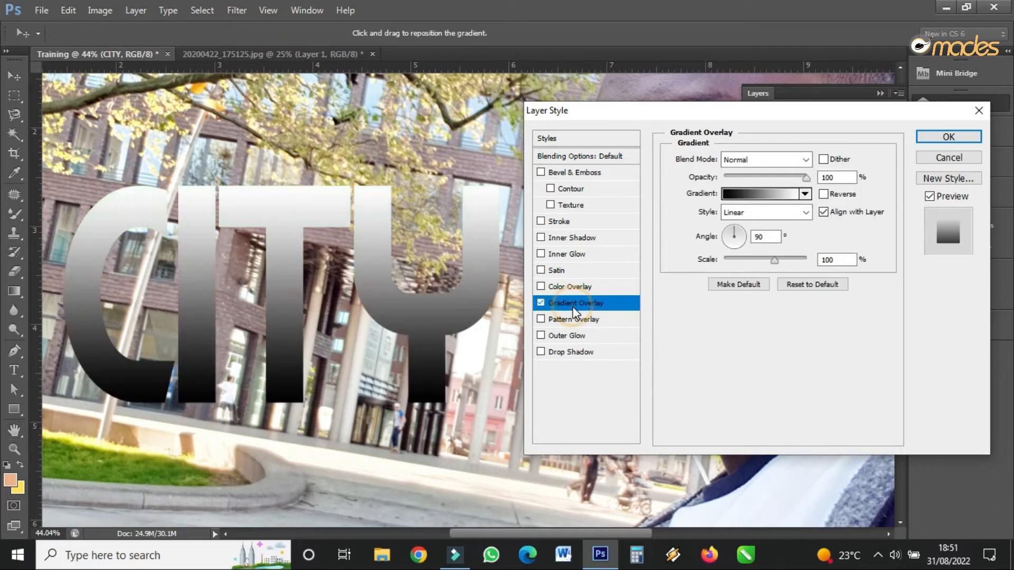
click(765, 193)
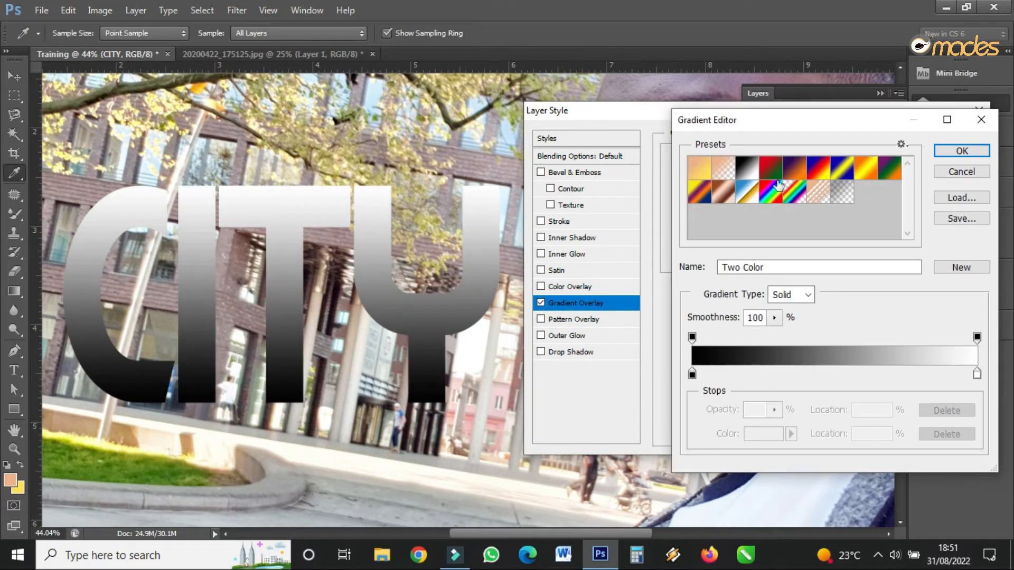
click(812, 171)
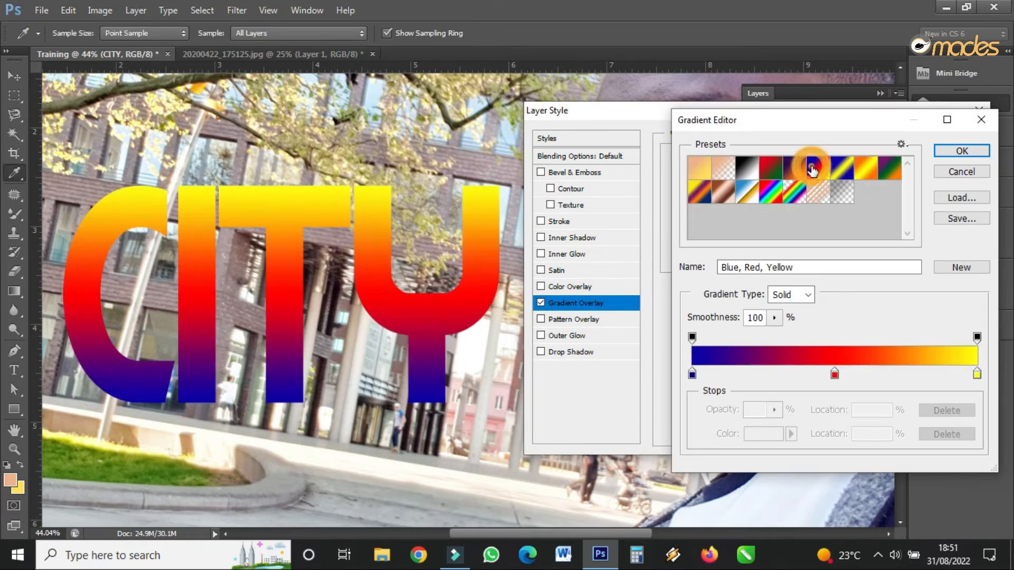
click(878, 168)
click(724, 197)
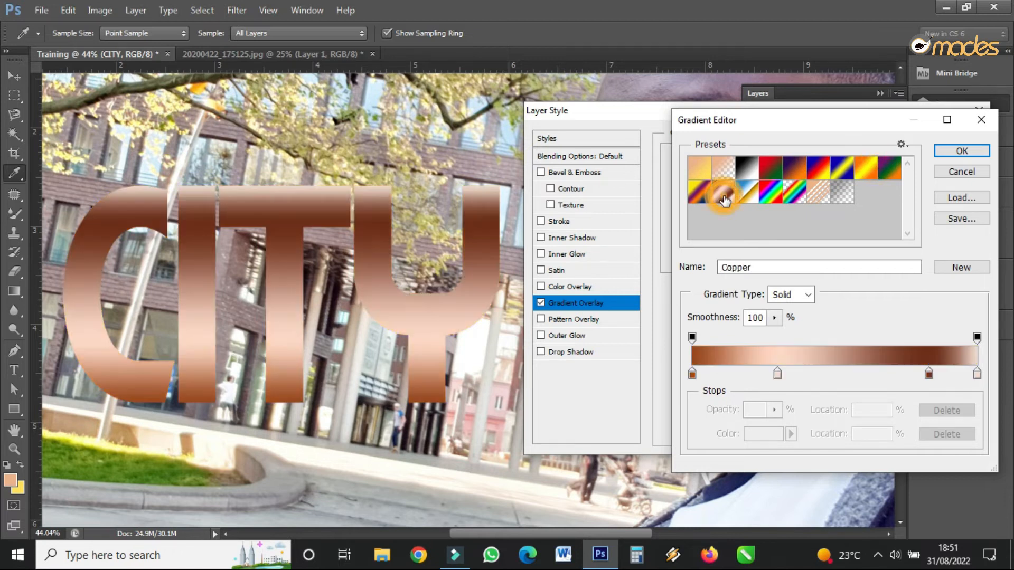
click(770, 167)
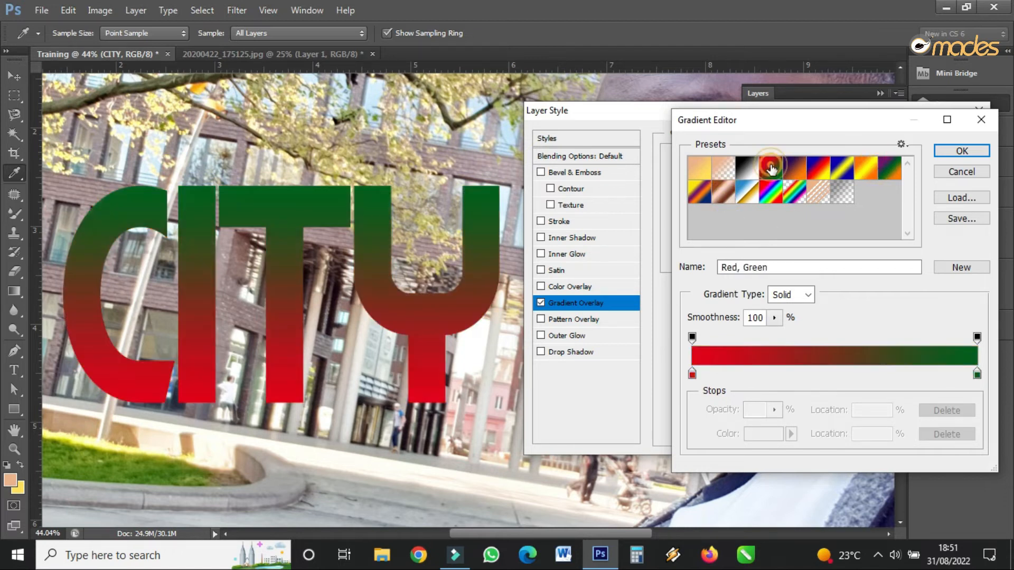
click(833, 164)
Move the gradient's yellow stop to 67% and the last blue stop to 95%, recolouring that last stop near-black.
drag(834, 374, 882, 376)
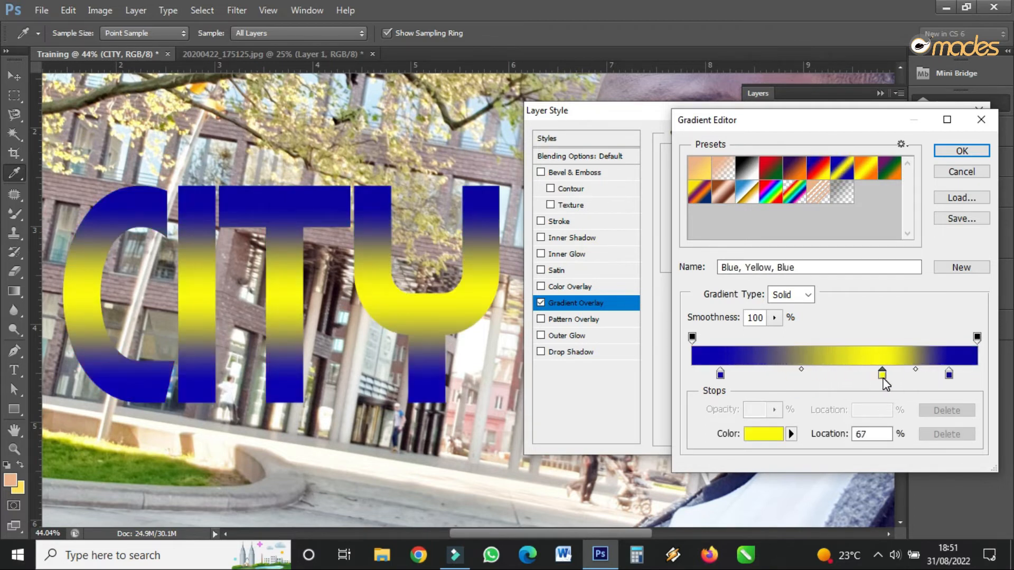
drag(947, 375, 964, 376)
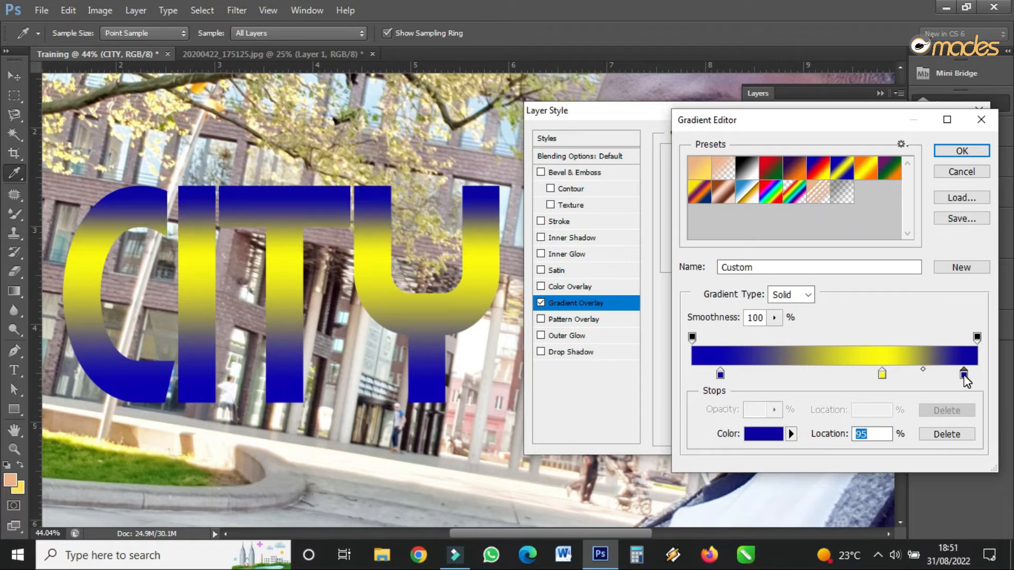
click(760, 434)
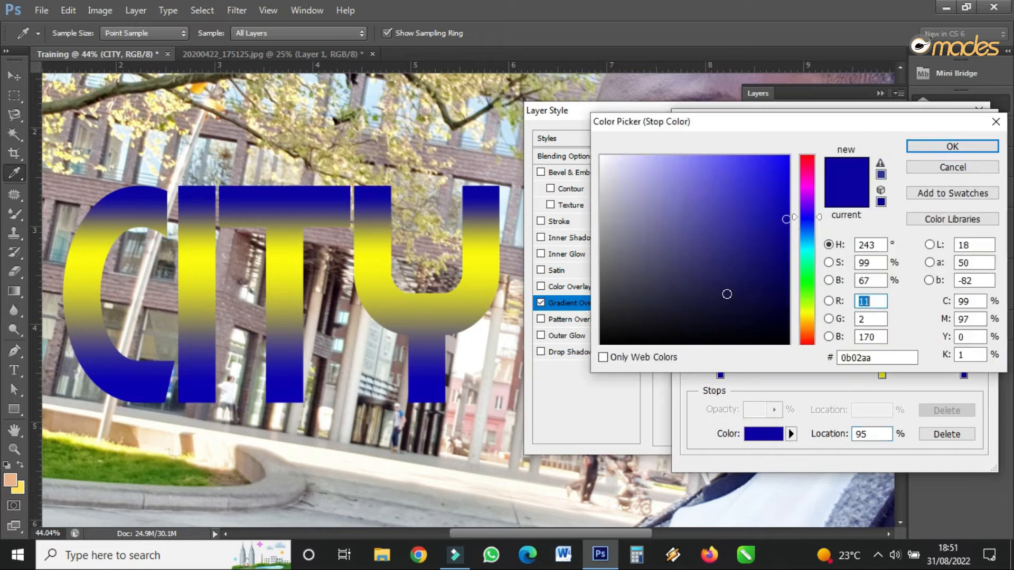
click(809, 312)
drag(760, 311, 767, 330)
click(941, 148)
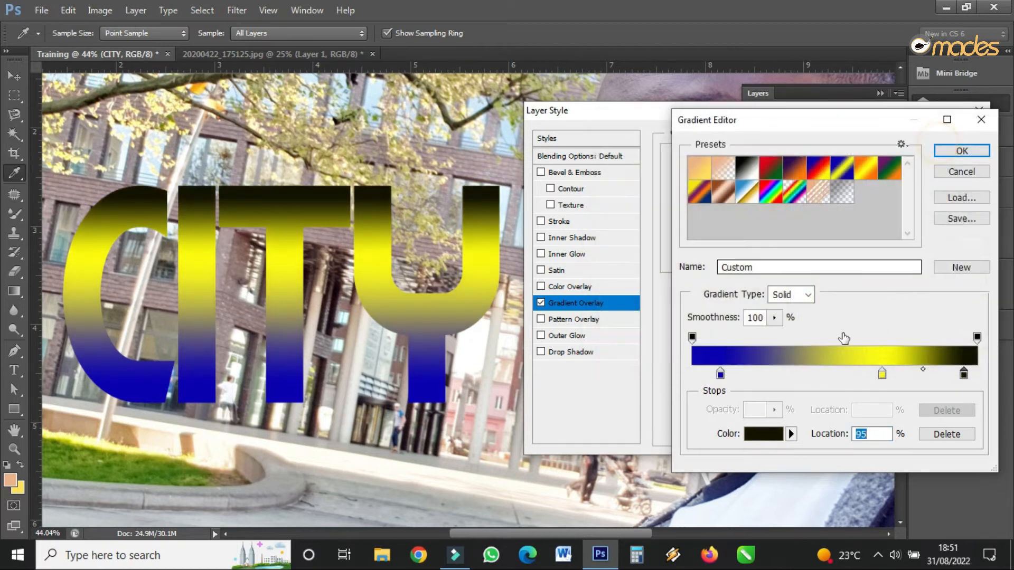
Change the gradient stop at 67% from yellow to white and accept the edited gradient.
click(882, 374)
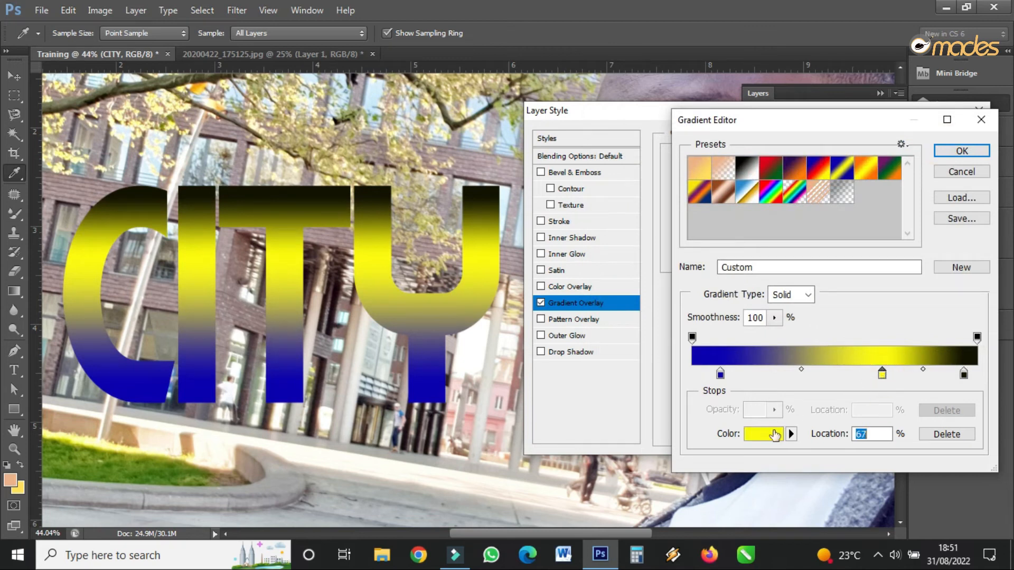
click(762, 440)
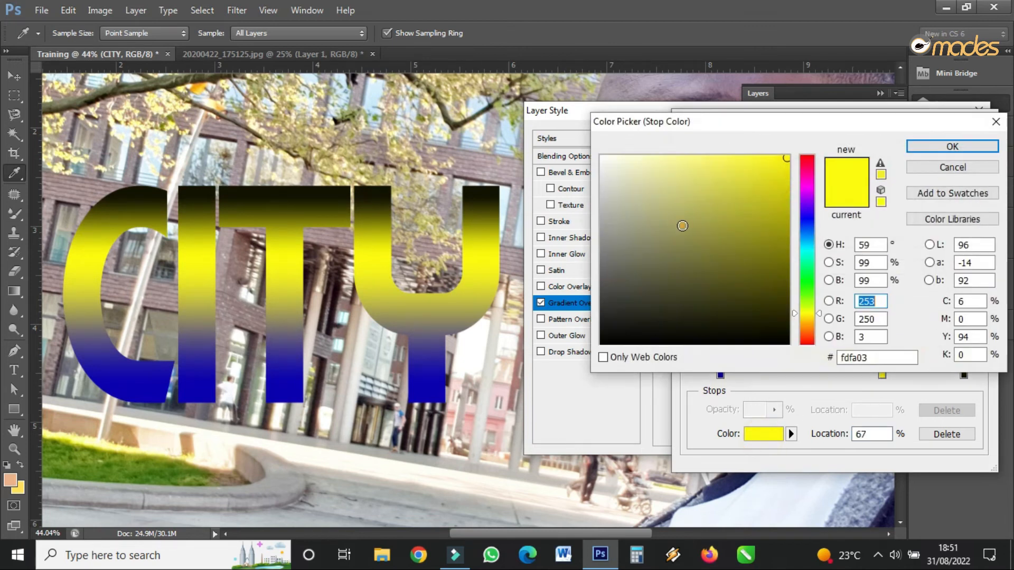
click(601, 156)
click(976, 148)
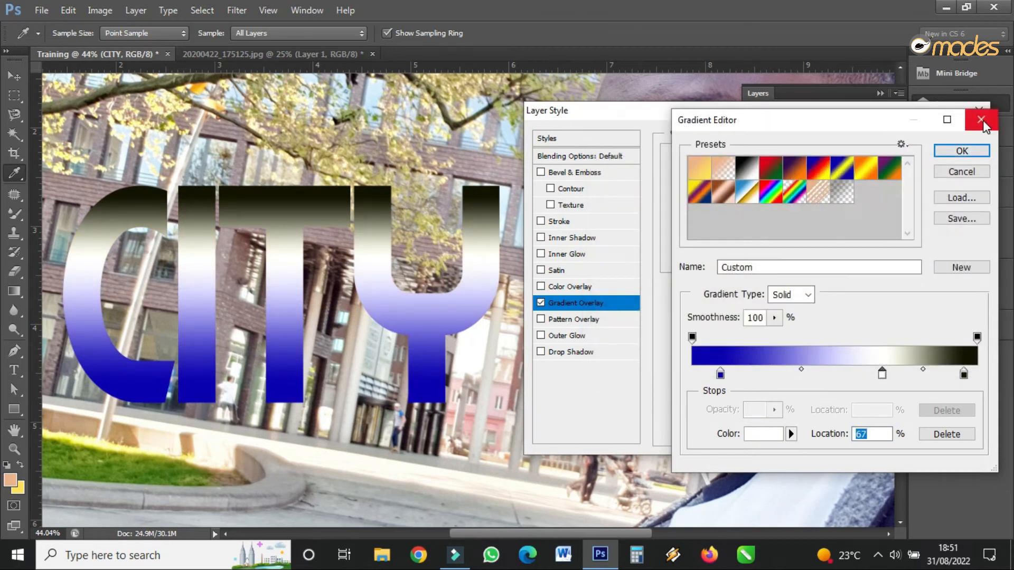
click(960, 153)
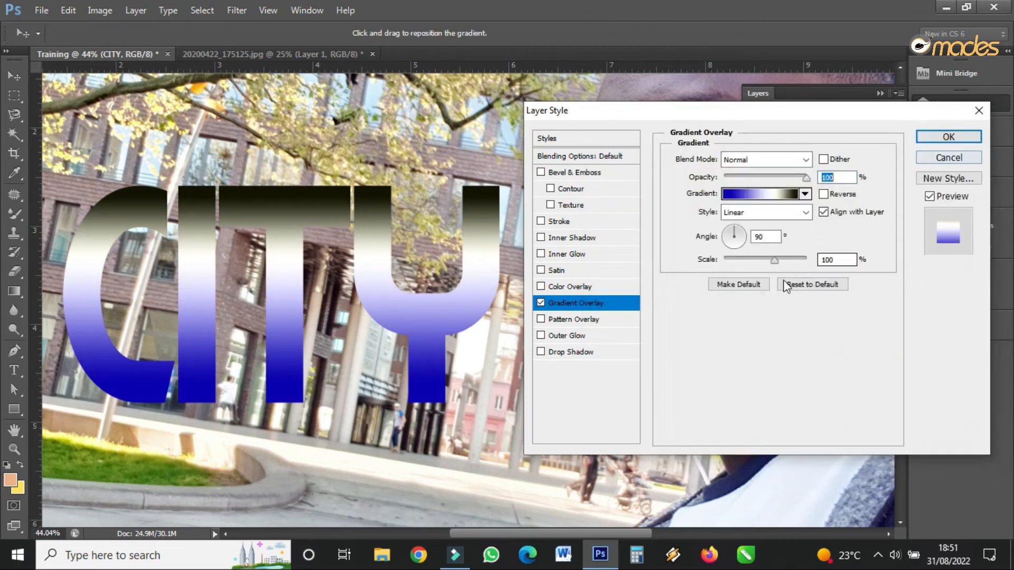
Set the gradient overlay's scale to 107% and angle to -5°, and choose the Angle style.
mouse_move(777, 262)
mouse_down()
mouse_move(723, 265)
mouse_move(779, 262)
mouse_up()
mouse_move(736, 232)
mouse_down()
mouse_move(745, 252)
mouse_move(742, 238)
mouse_up()
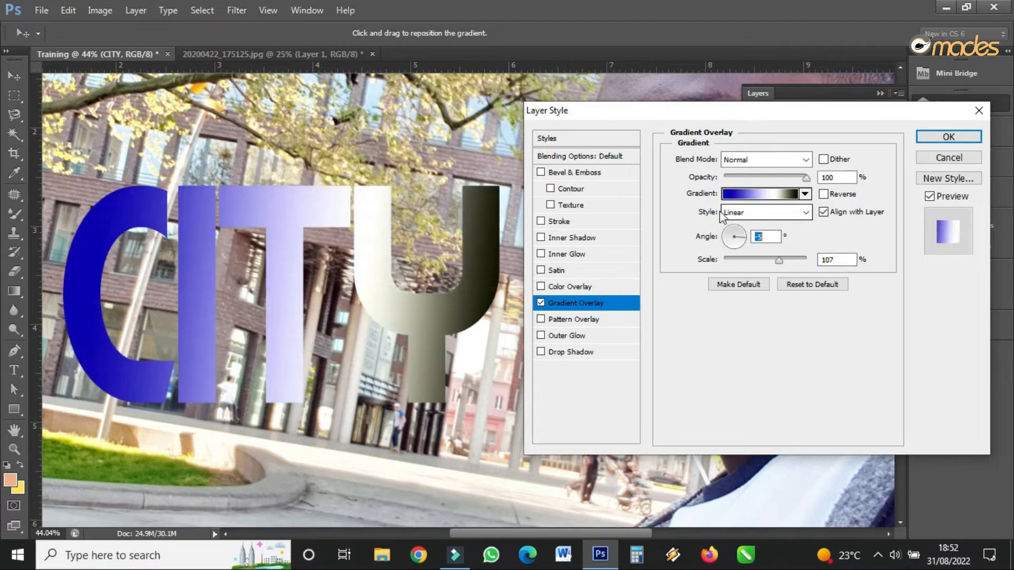
click(737, 214)
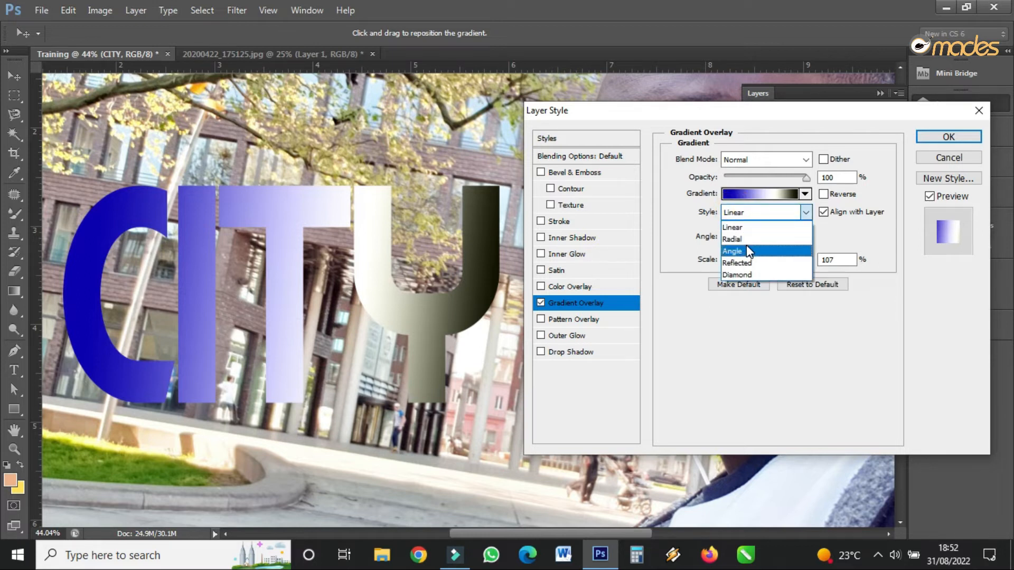
click(749, 274)
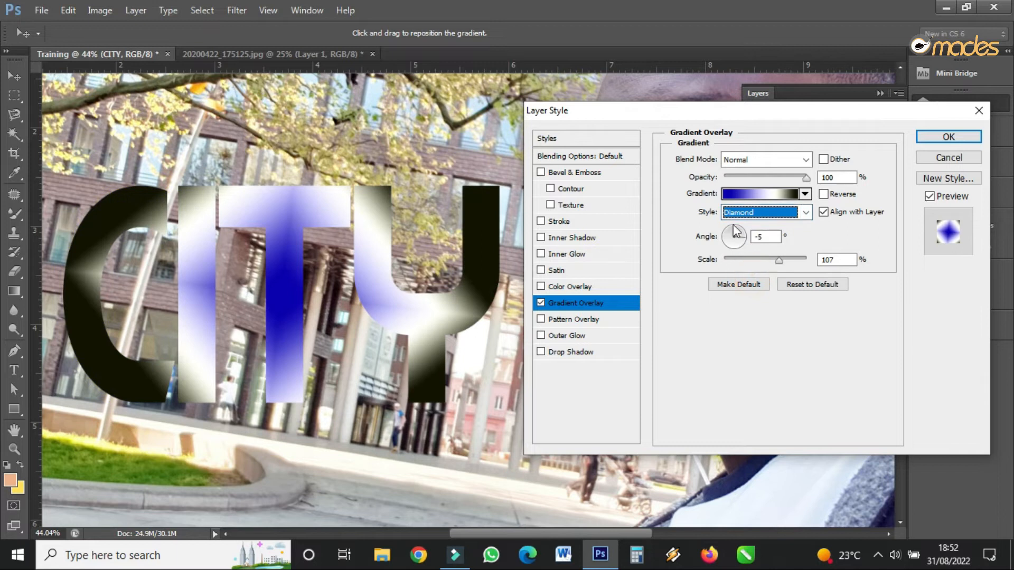
click(734, 212)
click(742, 254)
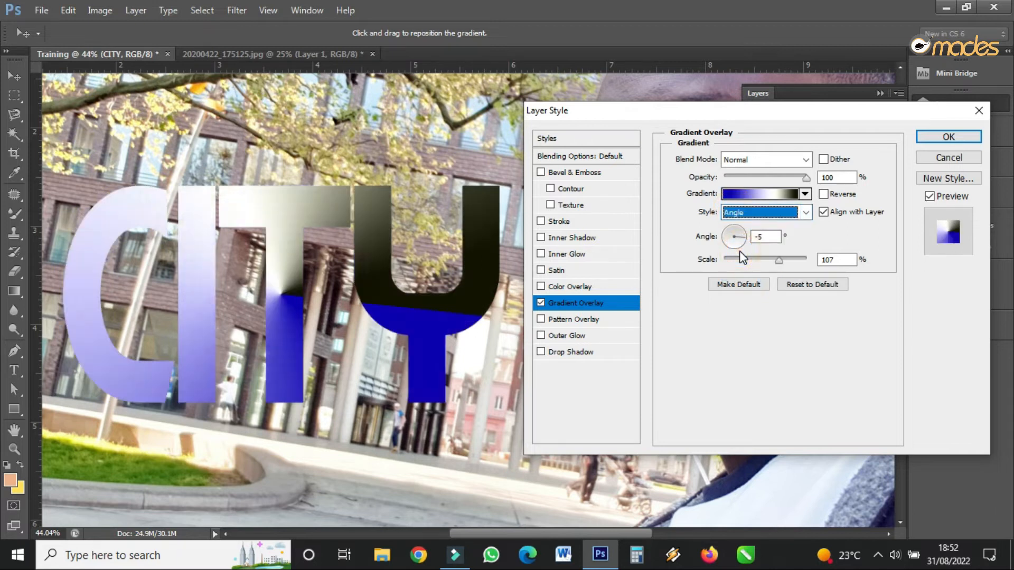
Switch the gradient overlay to the Linear style, try the Overlay and Linear Burn blend modes, and disable the effect.
click(744, 211)
click(742, 225)
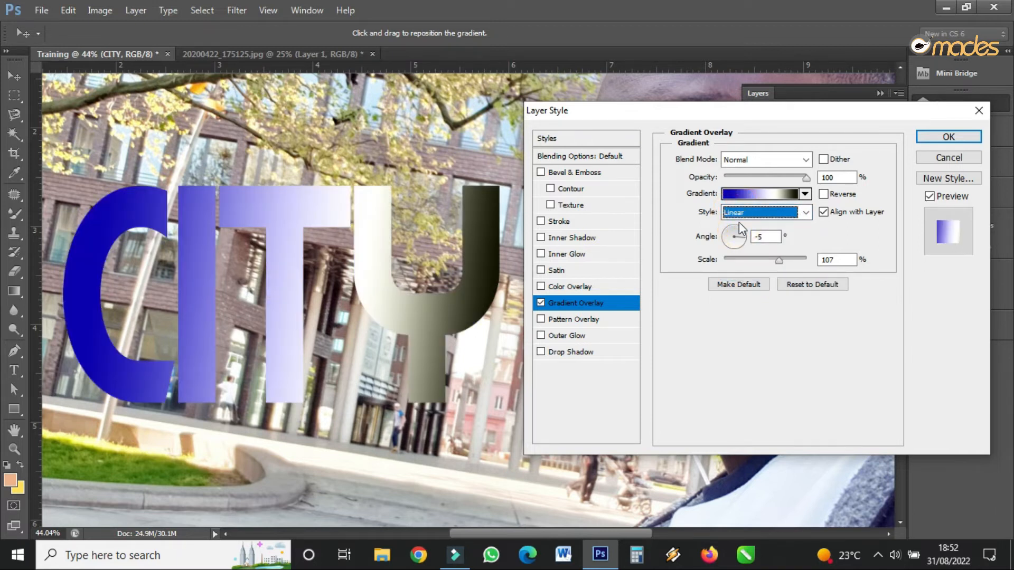
click(755, 159)
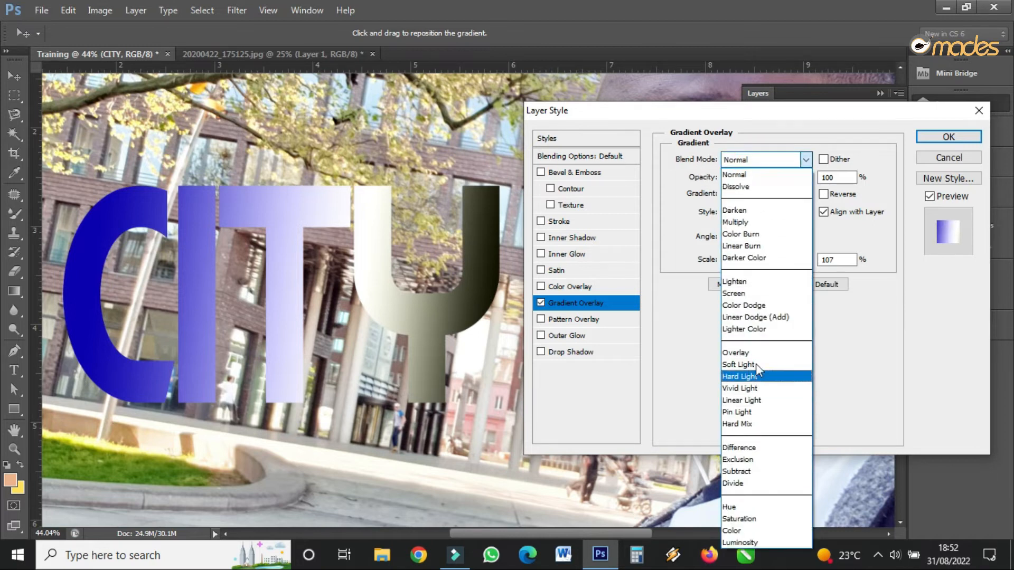
click(746, 351)
click(747, 163)
click(746, 271)
click(746, 160)
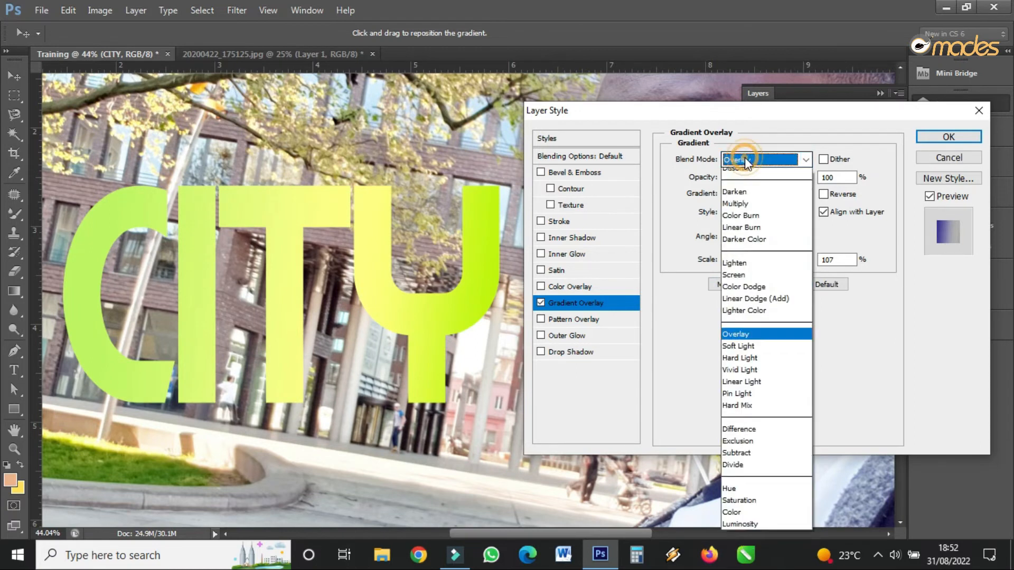
click(739, 226)
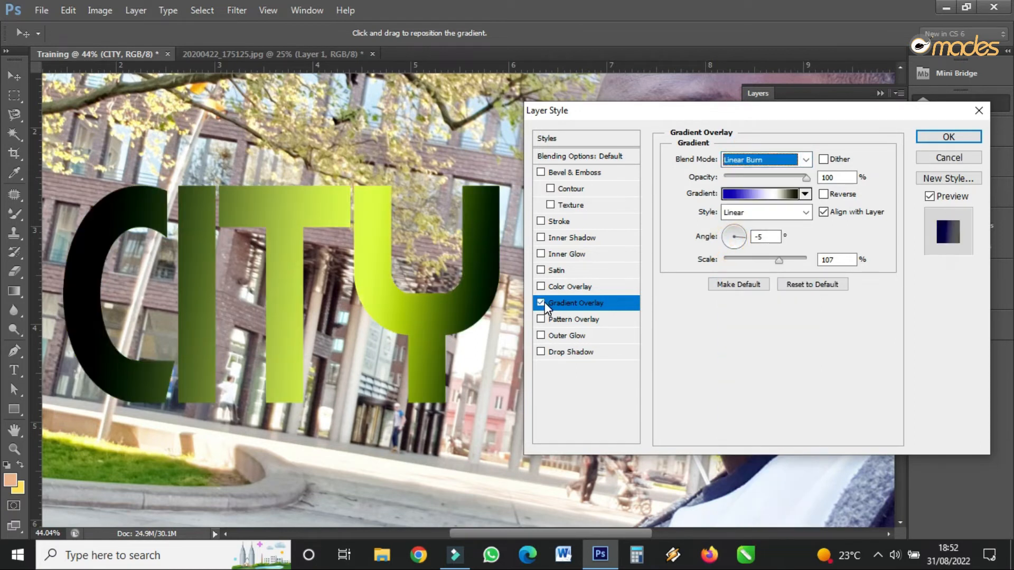
click(541, 302)
Try a Pattern Overlay on the CITY text at 31% scale with the Lighten blend mode, and disable it.
click(540, 319)
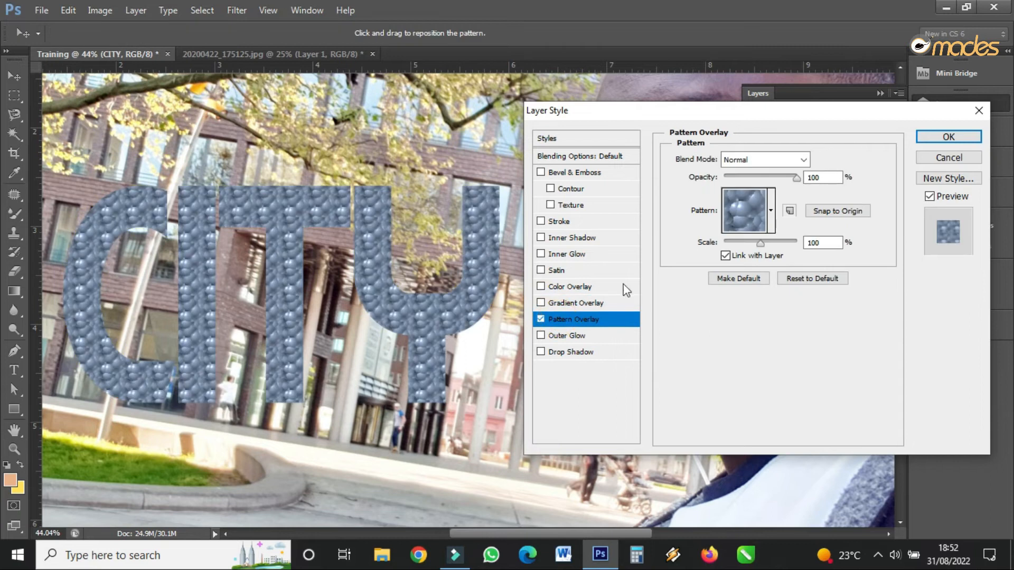
drag(759, 246, 734, 242)
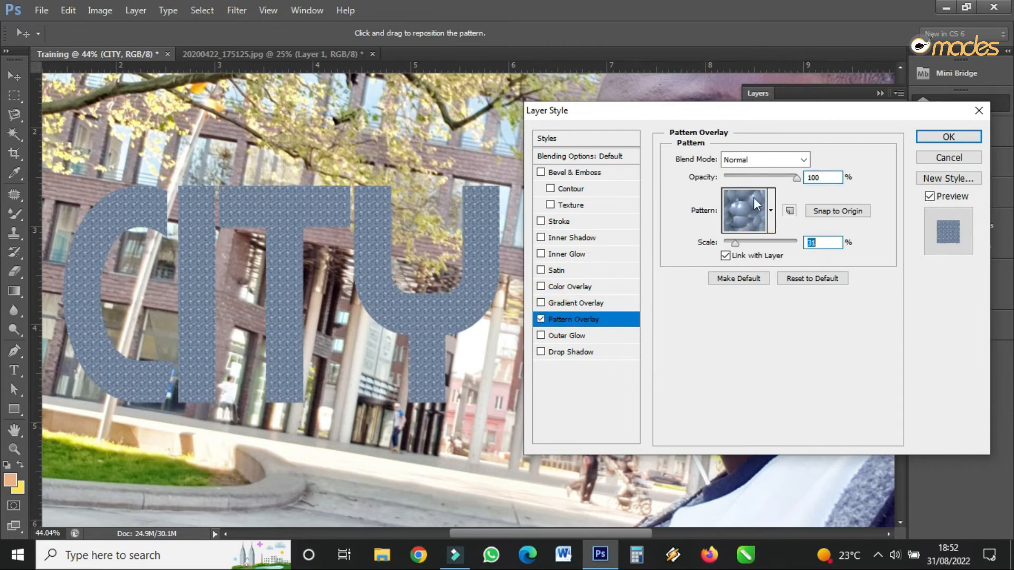
click(760, 159)
click(753, 280)
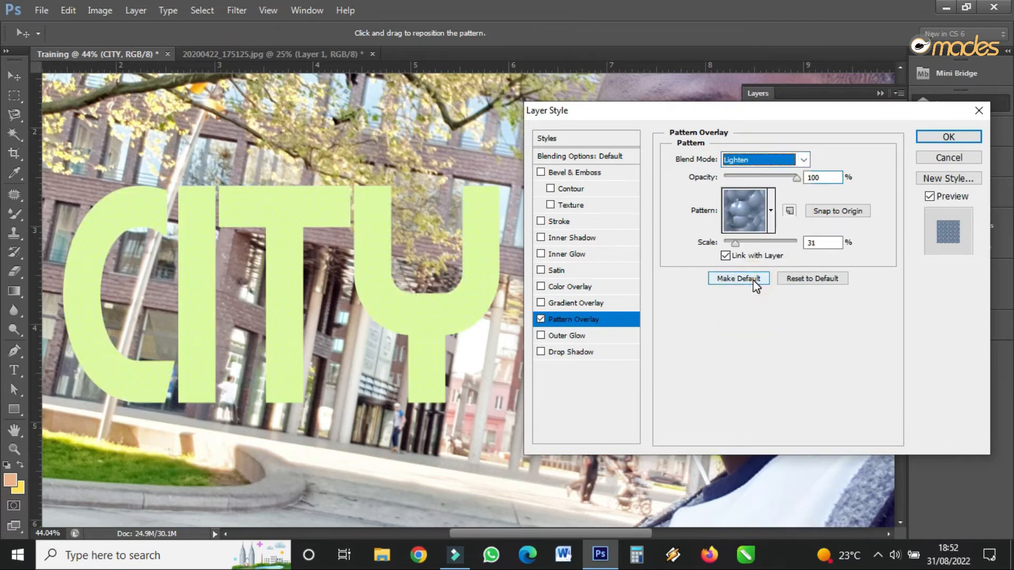
click(540, 319)
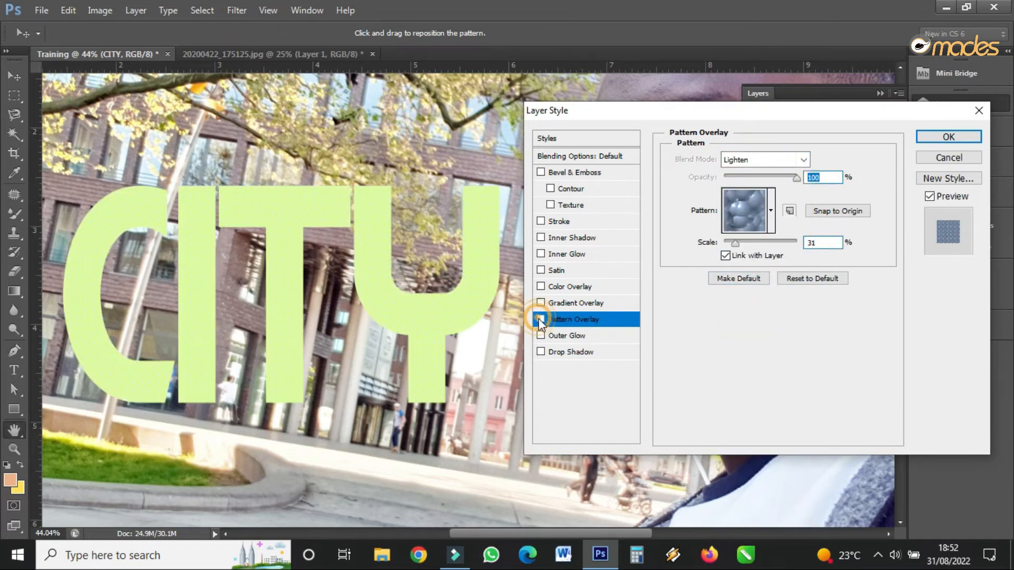
Add an Outer Glow to the CITY text with a size of 87 px.
click(571, 336)
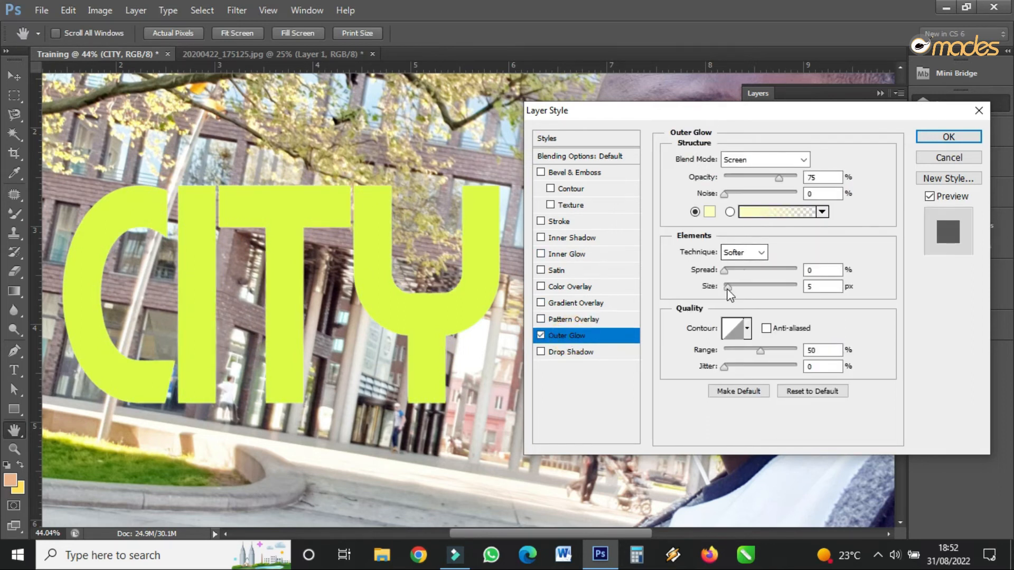
click(728, 288)
drag(728, 286, 752, 289)
Compare several contour presets for the outer glow and choose the S-shaped one.
click(747, 328)
click(734, 362)
click(709, 364)
click(708, 387)
click(687, 386)
click(690, 362)
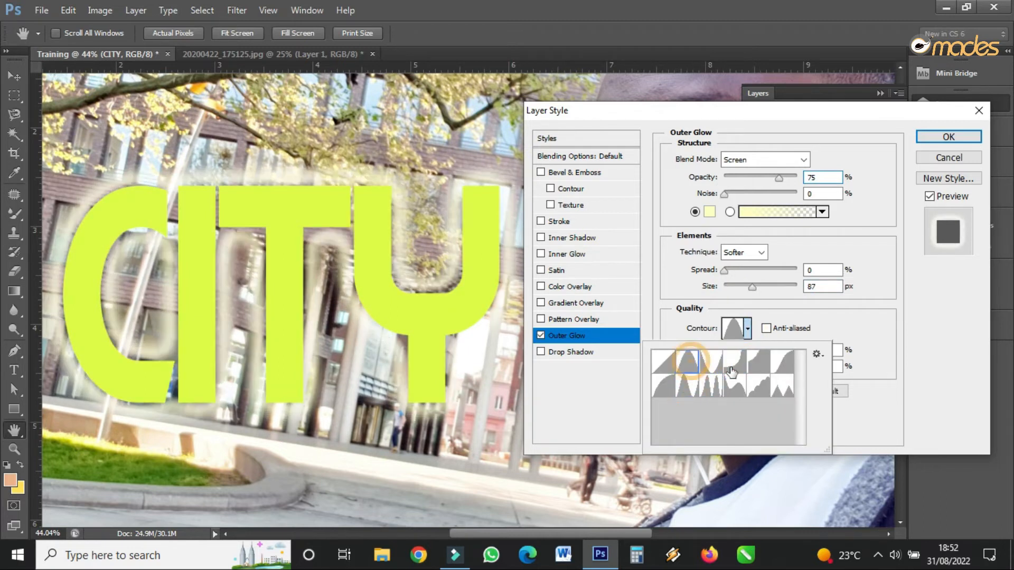
click(782, 384)
click(781, 362)
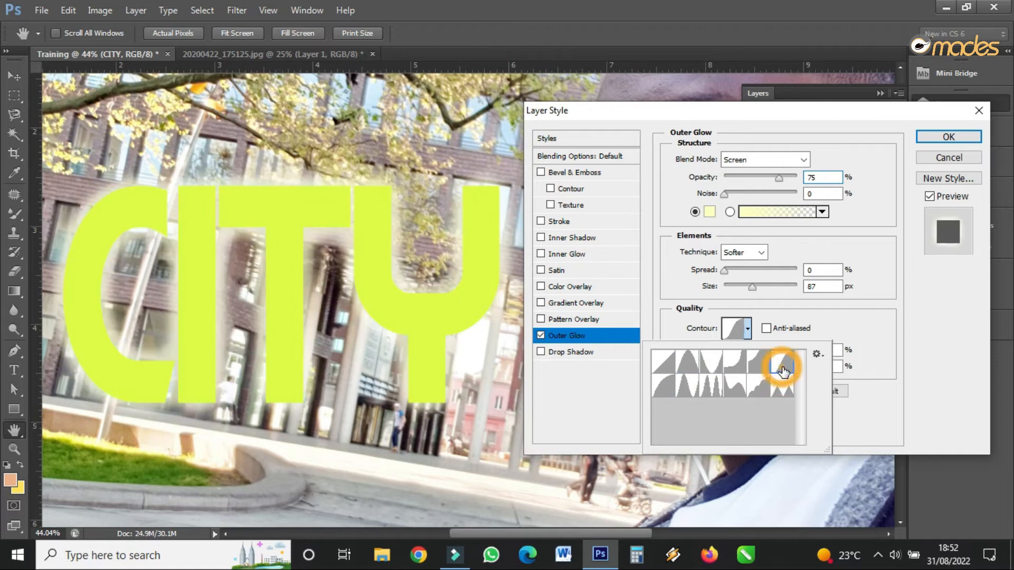
Set the outer glow's blend mode to Soft Light and disable the effect.
click(774, 159)
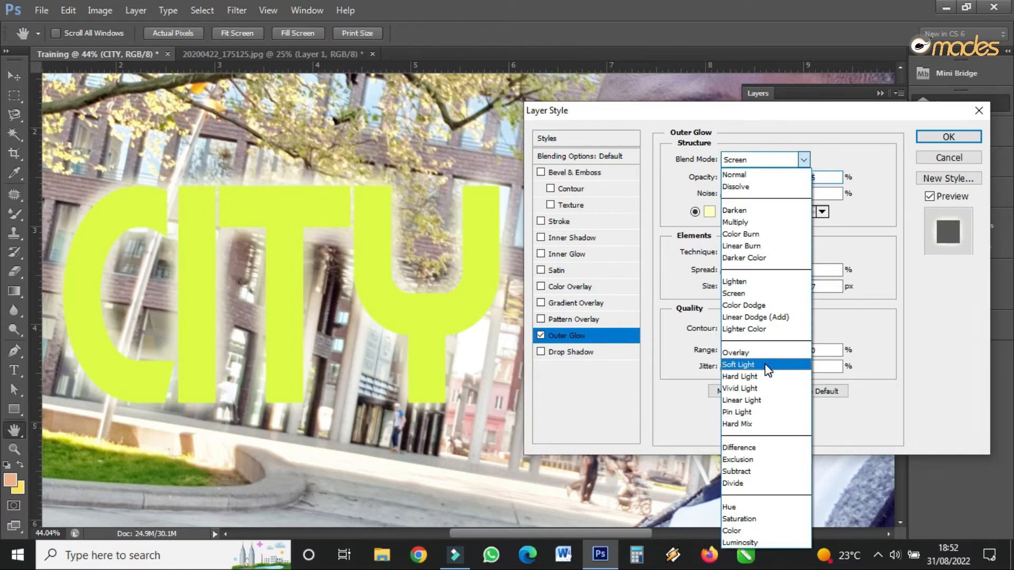
click(765, 364)
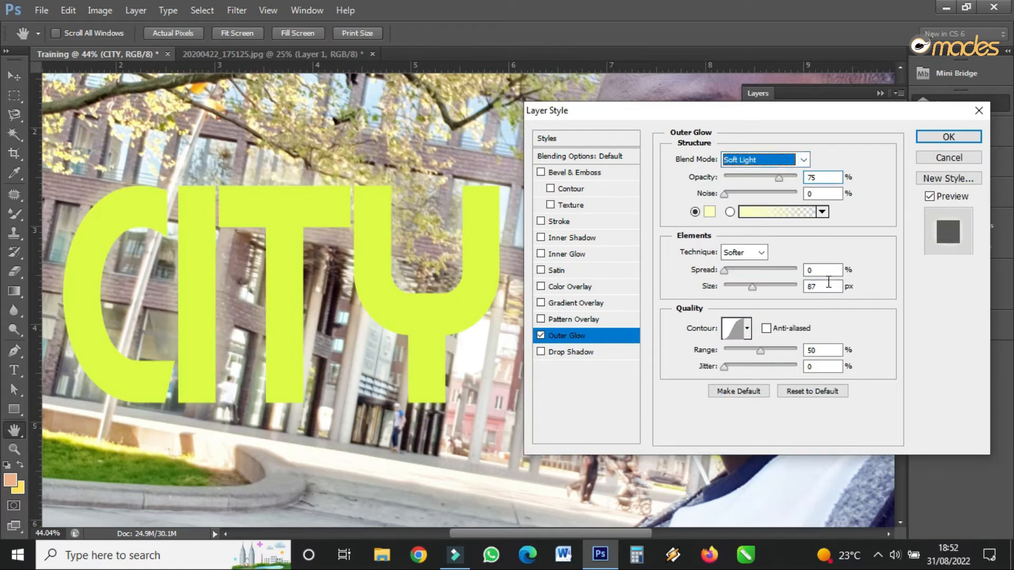
click(541, 335)
Add a Drop Shadow to the CITY text with 97% opacity, 17 px distance and 24 px size.
click(574, 352)
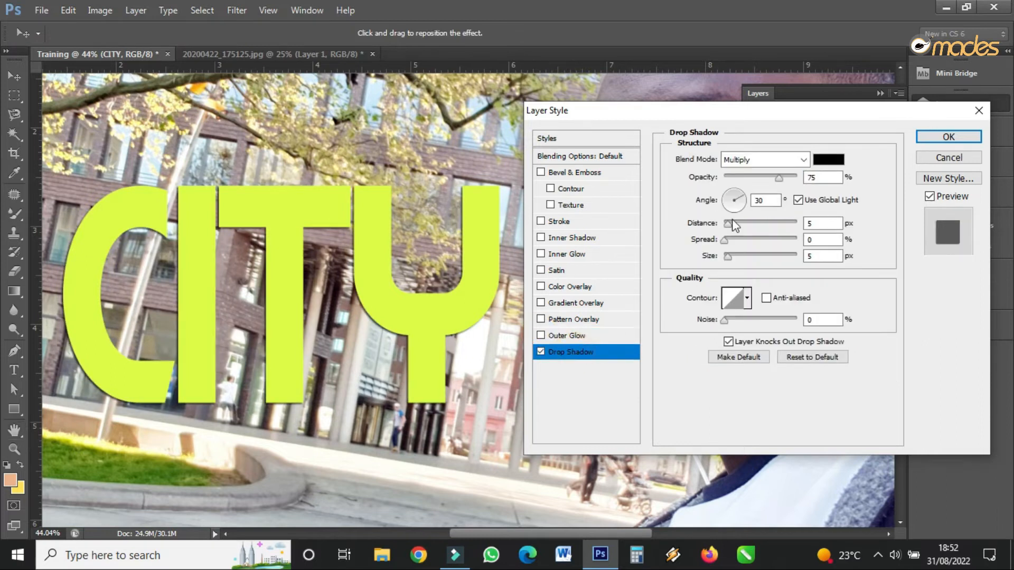
drag(784, 178, 795, 178)
drag(728, 223, 736, 258)
Compare several contour presets for the drop shadow and choose the fifth one in the first row.
click(748, 301)
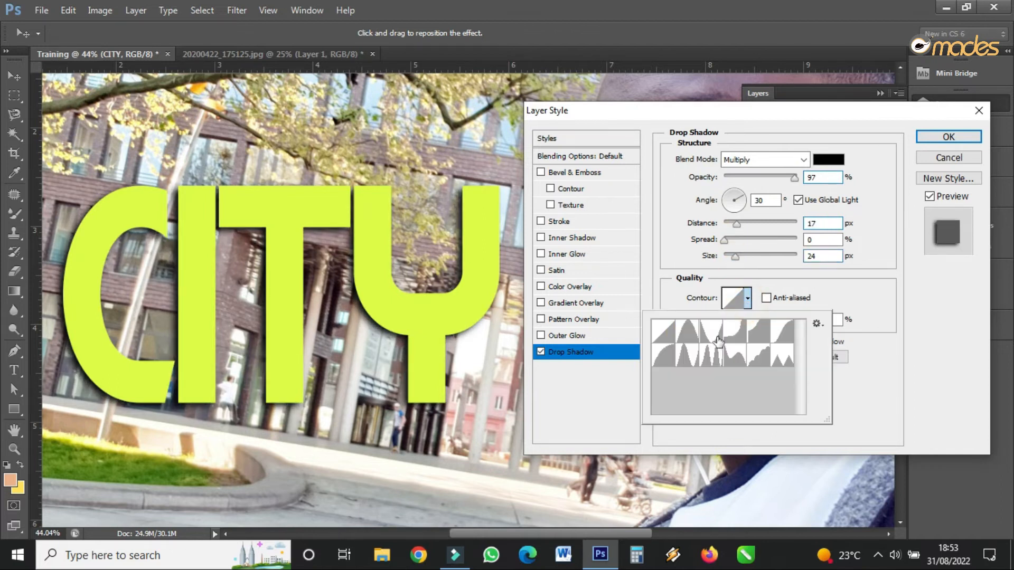
click(717, 335)
click(708, 356)
click(690, 360)
click(690, 335)
click(736, 332)
click(757, 332)
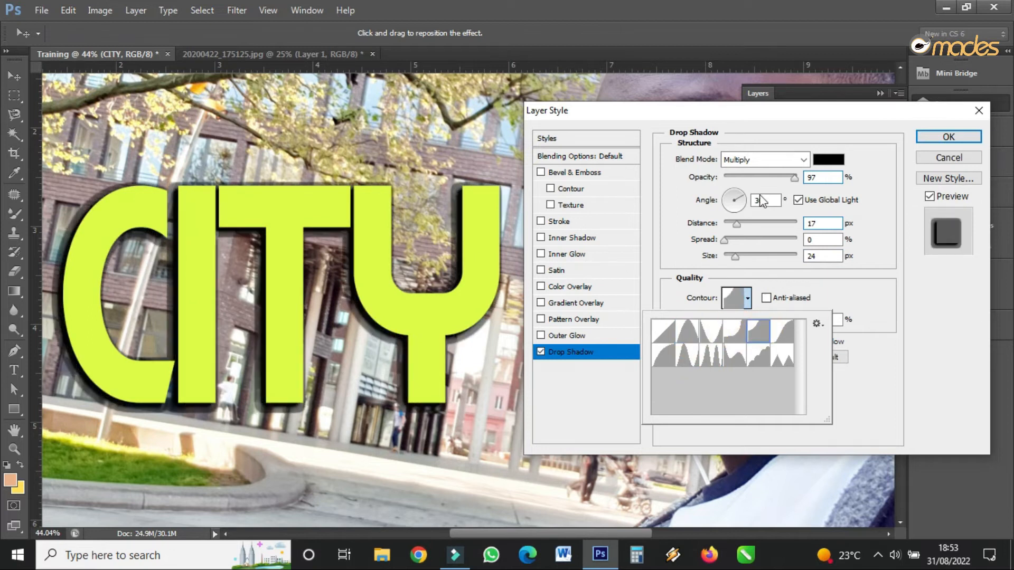
Set the drop shadow's blend mode to Linear Dodge (Add), its size to 35 px and its contour to the half-round preset.
click(753, 159)
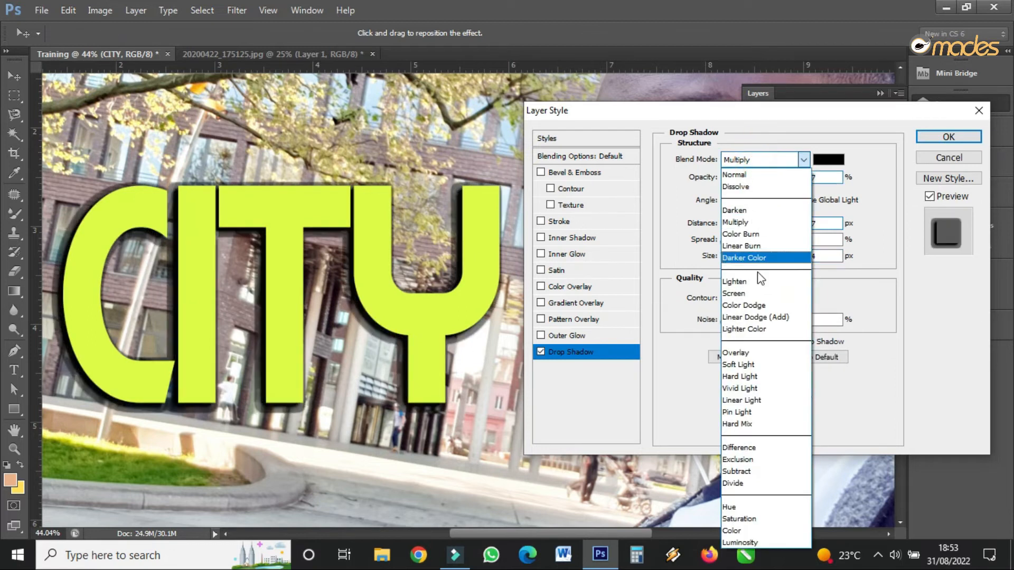
click(744, 316)
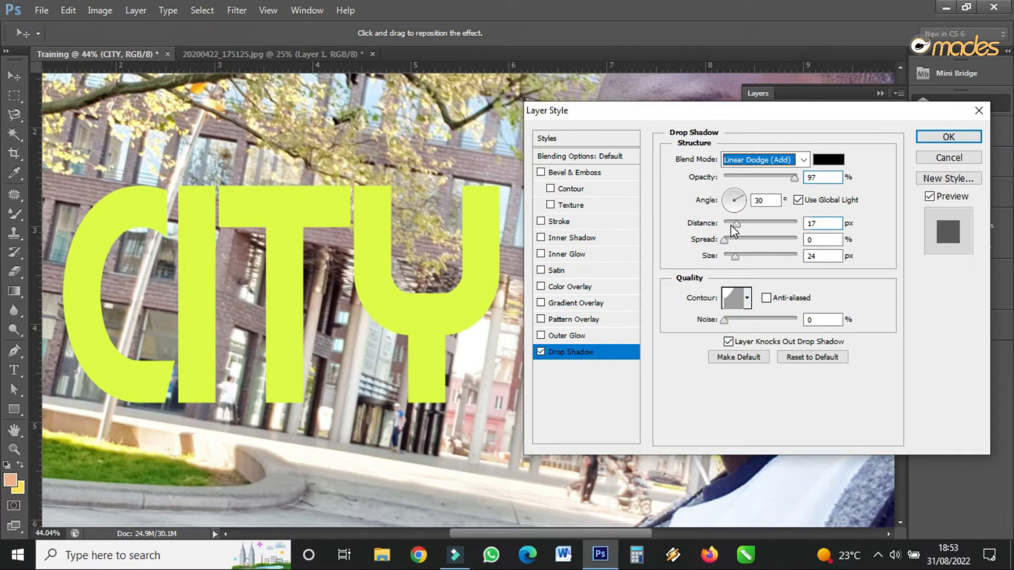
key(Tab)
drag(732, 259, 738, 260)
click(748, 304)
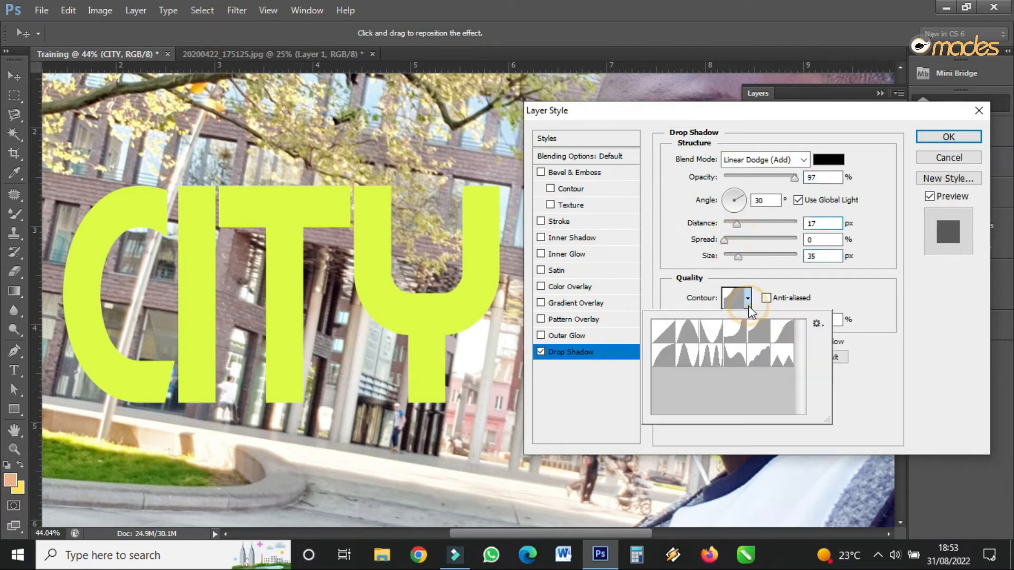
click(666, 332)
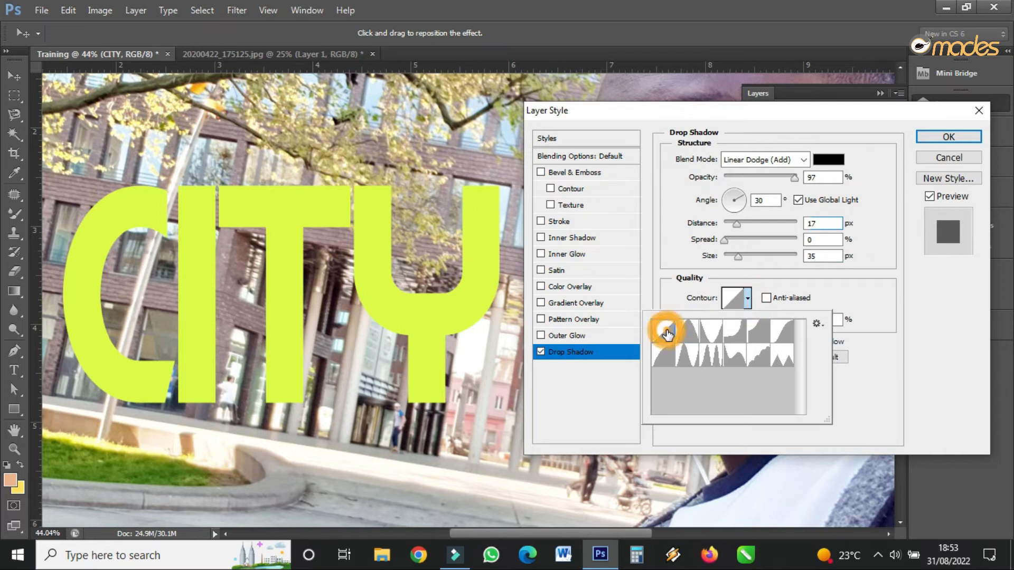
double_click(663, 355)
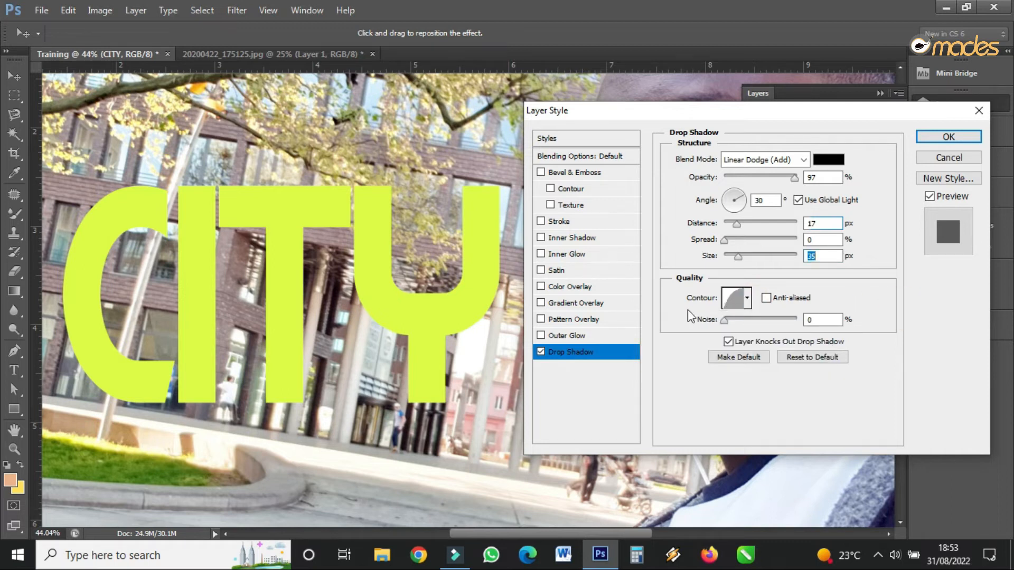
Try the drop shadow with Normal blend mode, 90° angle and 7 px size, and discard all layer style changes.
drag(737, 256, 735, 258)
click(734, 194)
click(763, 159)
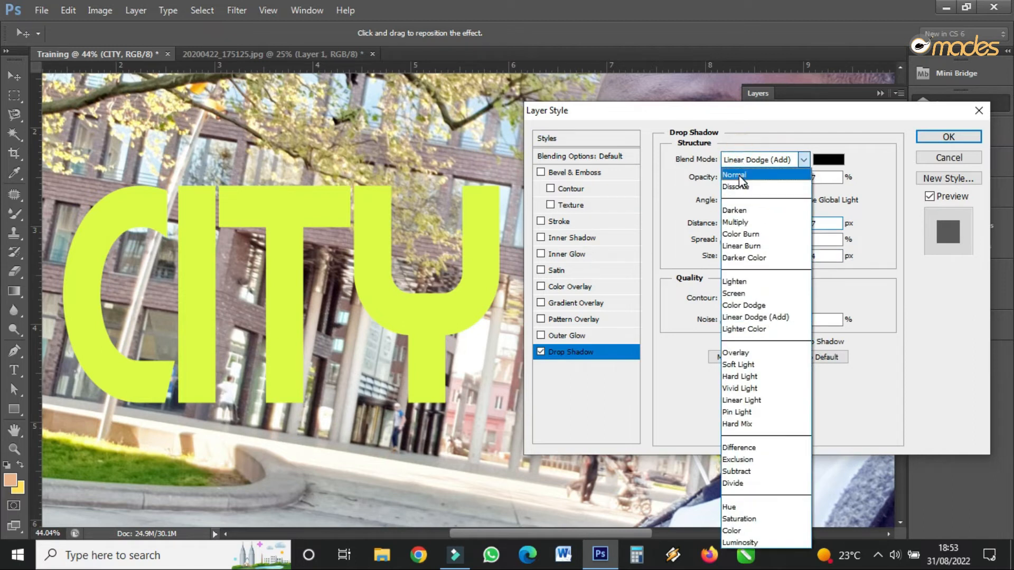
click(737, 175)
mouse_move(737, 264)
mouse_down()
mouse_move(785, 267)
mouse_move(763, 271)
mouse_move(771, 279)
mouse_move(730, 269)
mouse_up()
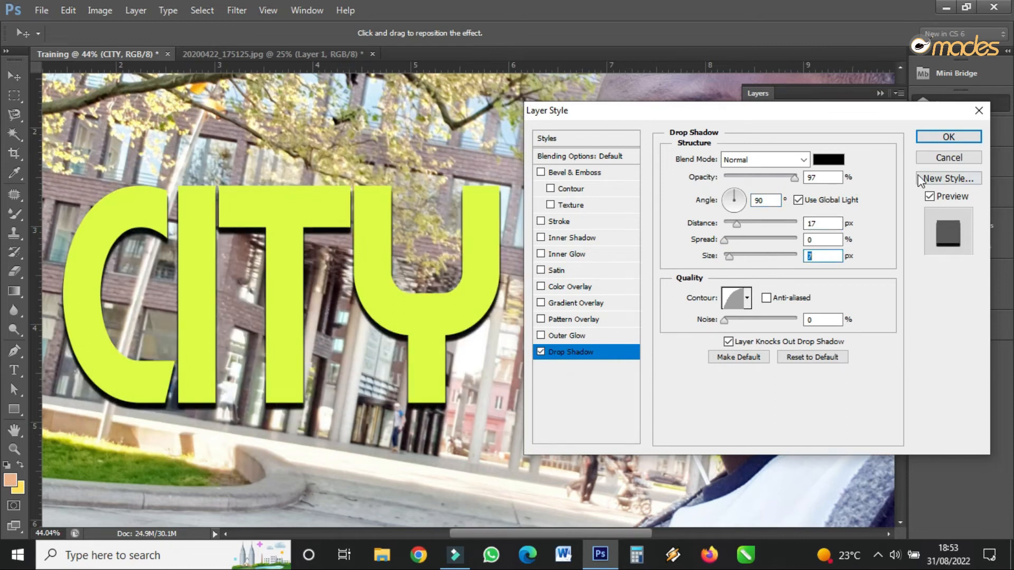
click(948, 157)
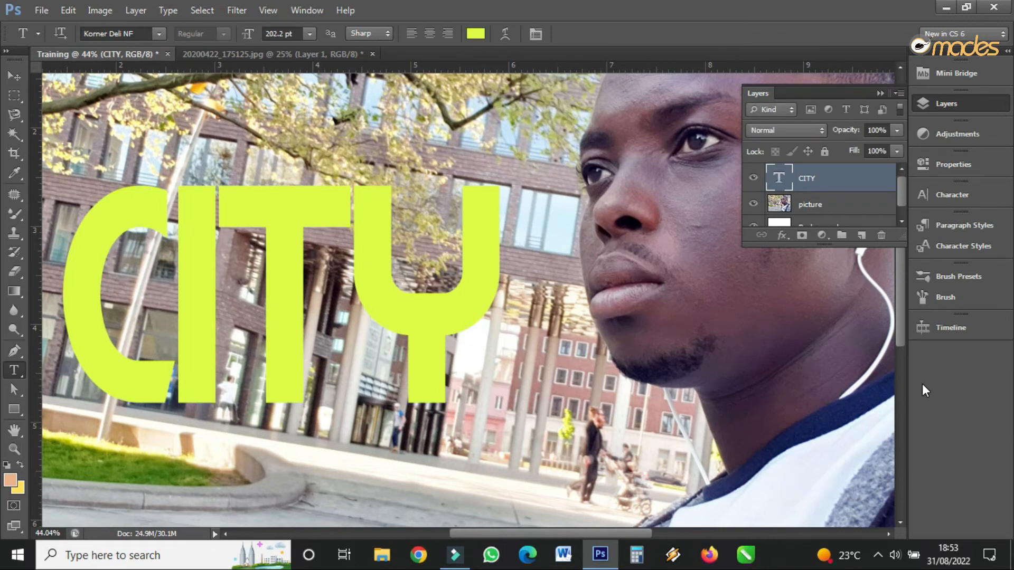
Activate the Move tool and select the picture layer.
scroll(580, 334, down, 3)
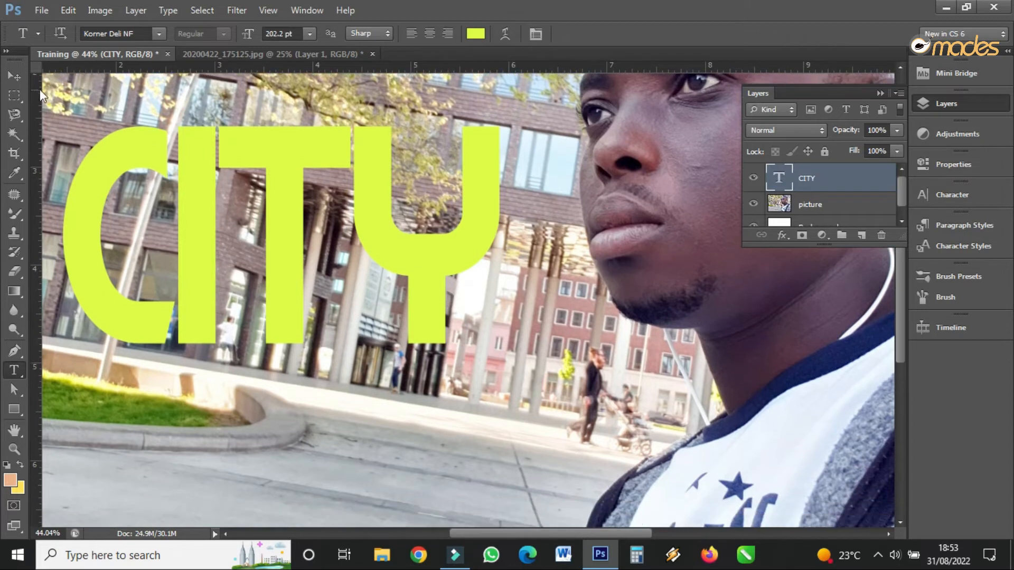
click(16, 77)
scroll(259, 236, down, 7)
scroll(427, 168, up, 3)
scroll(417, 199, down, 3)
scroll(417, 202, down, 1)
scroll(467, 236, up, 3)
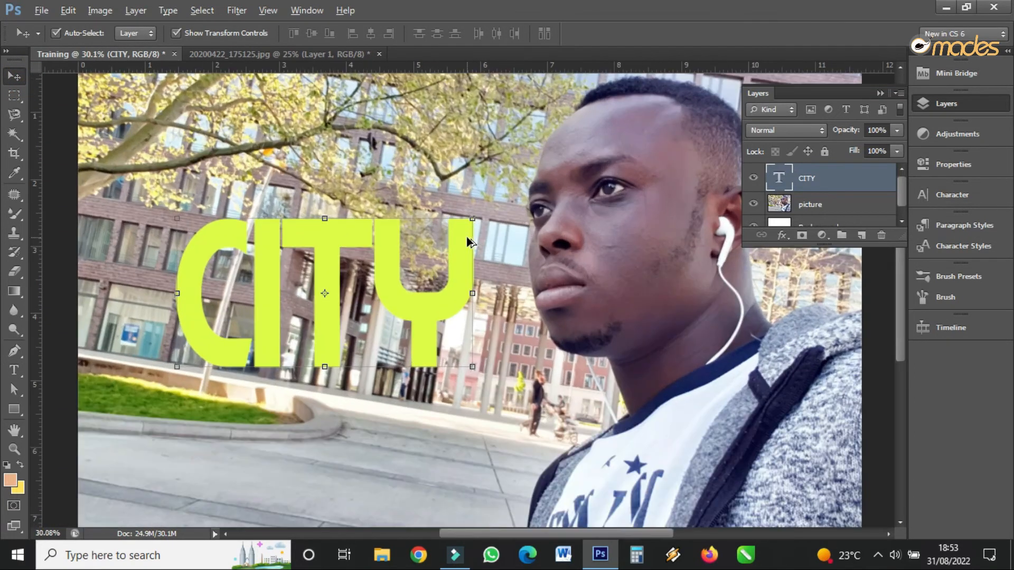
scroll(467, 236, down, 3)
scroll(524, 213, up, 1)
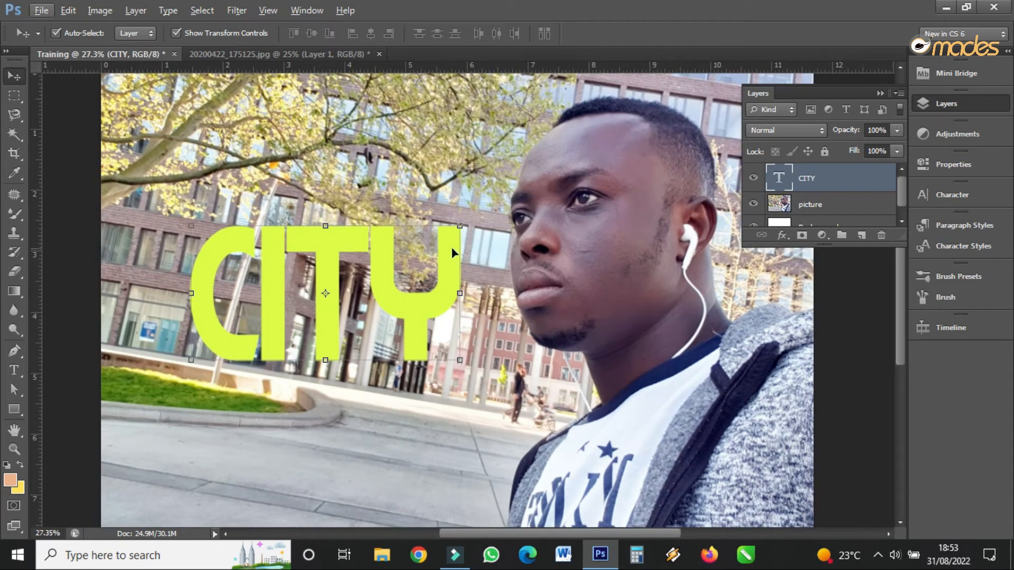
click(833, 210)
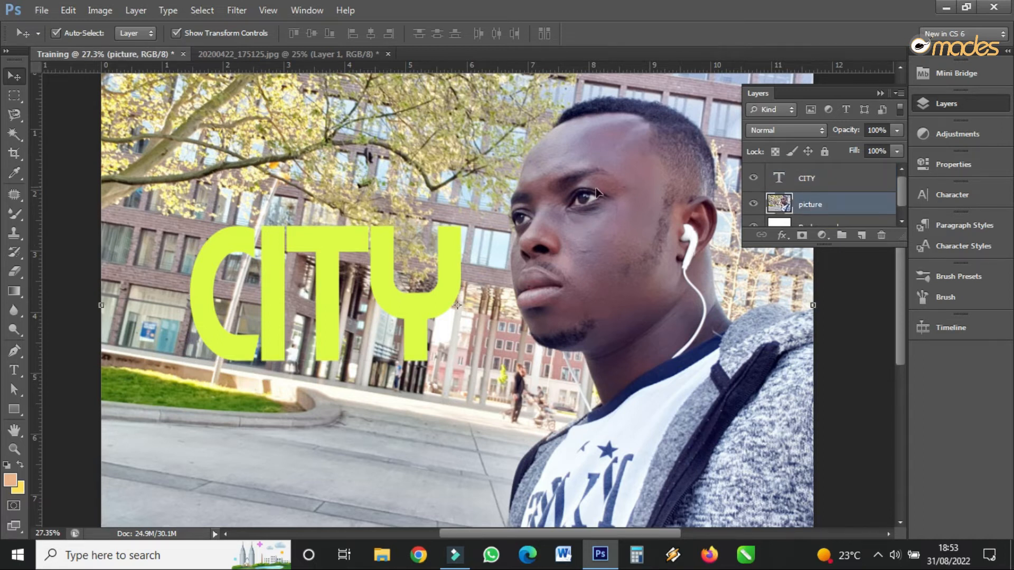
scroll(591, 205, down, 1)
scroll(605, 212, up, 2)
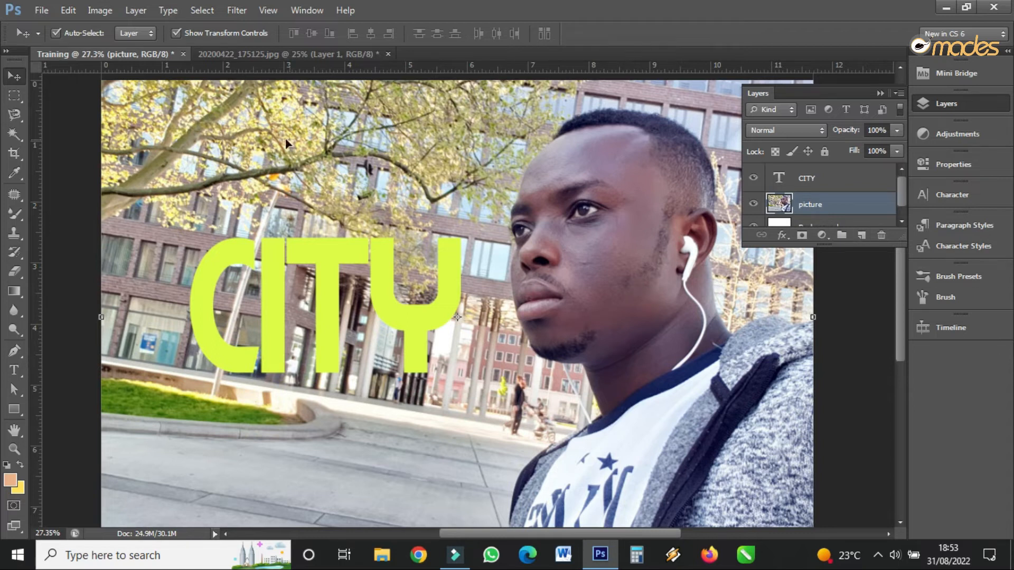
Convert the Training document to Grayscale mode without merging its layers.
click(95, 13)
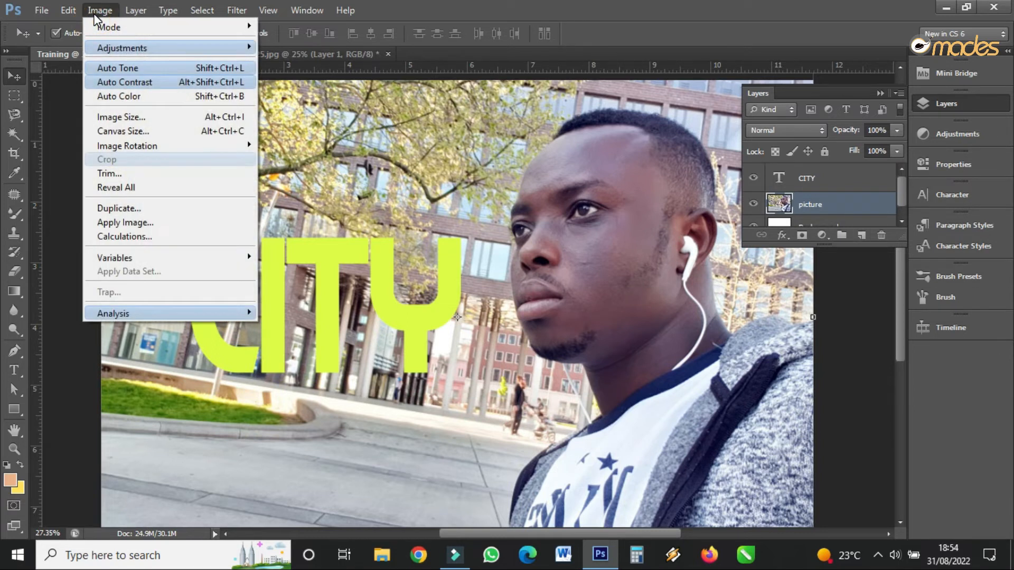
mouse_move(103, 47)
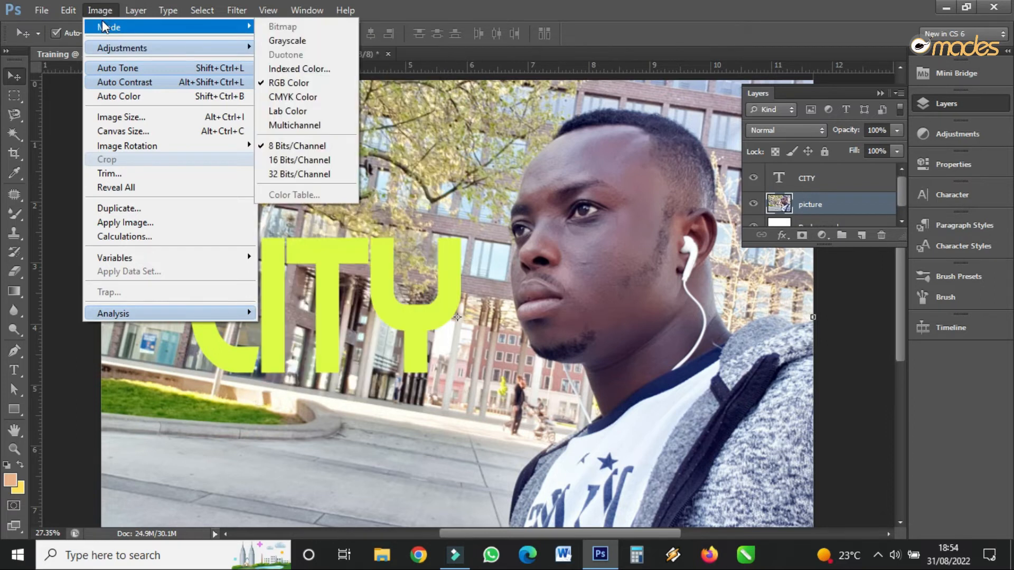
click(105, 26)
click(104, 25)
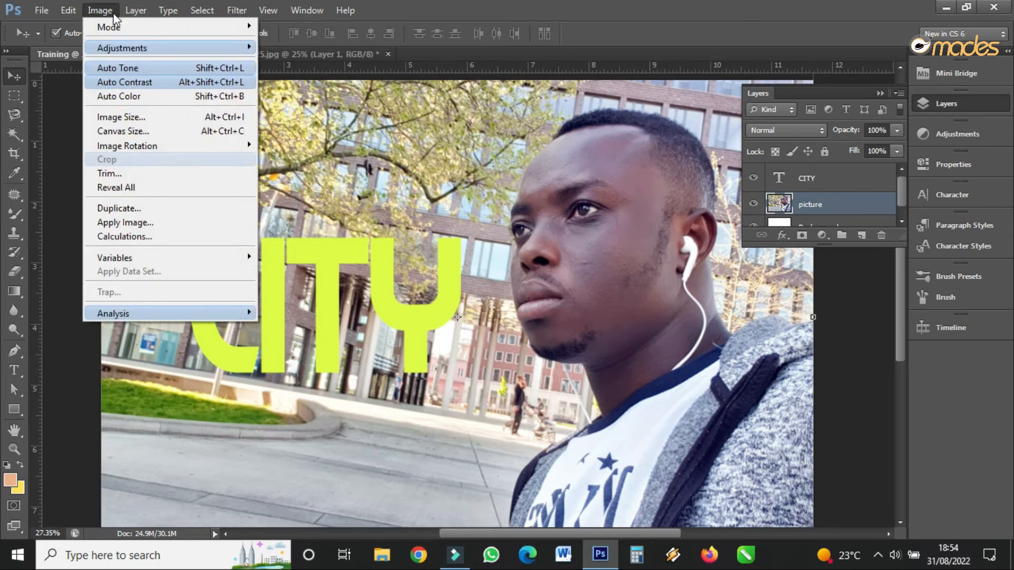
mouse_move(114, 32)
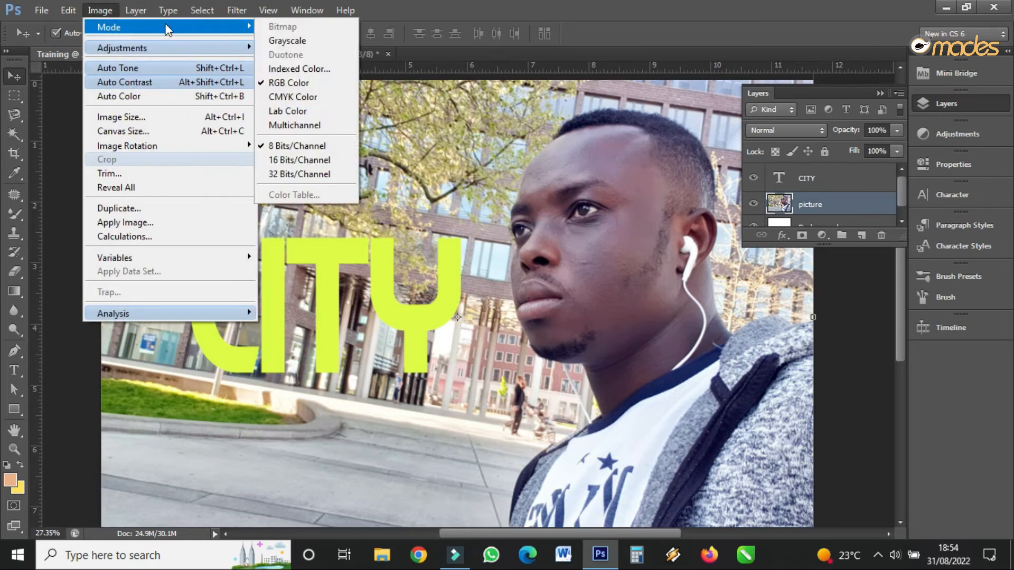
click(294, 40)
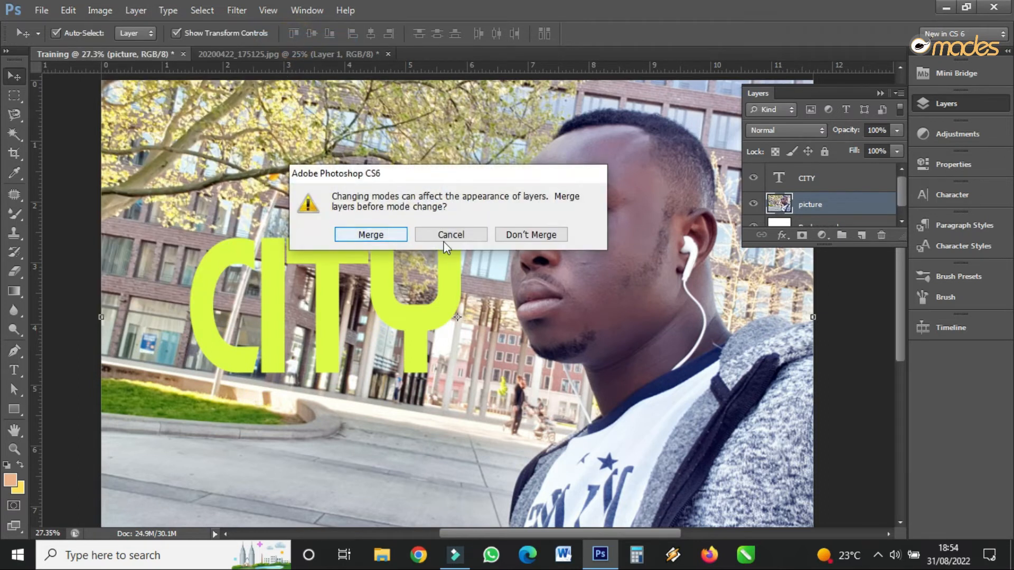
click(530, 235)
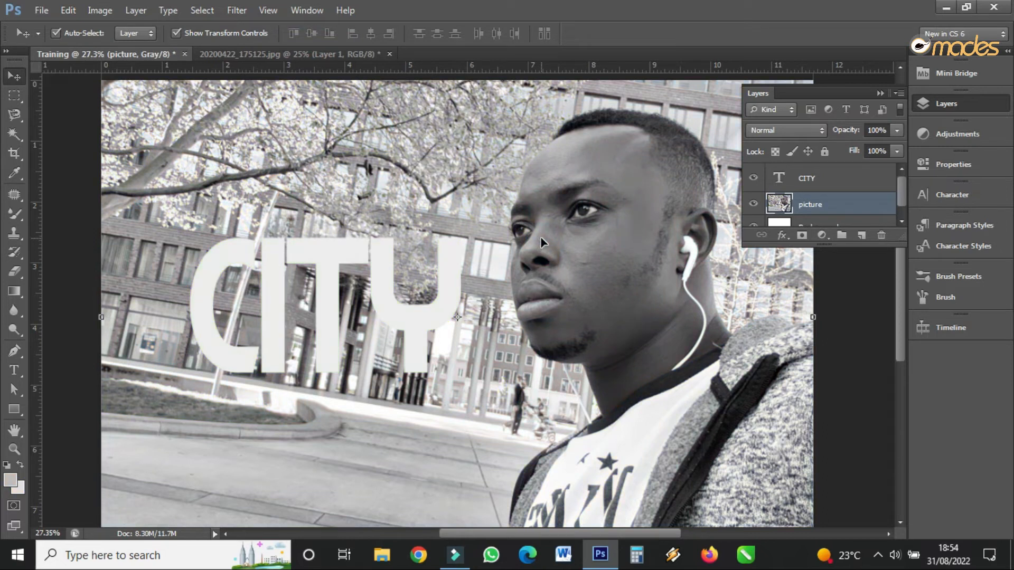
Undo the Grayscale conversion of the Training document.
key(ctrl+z)
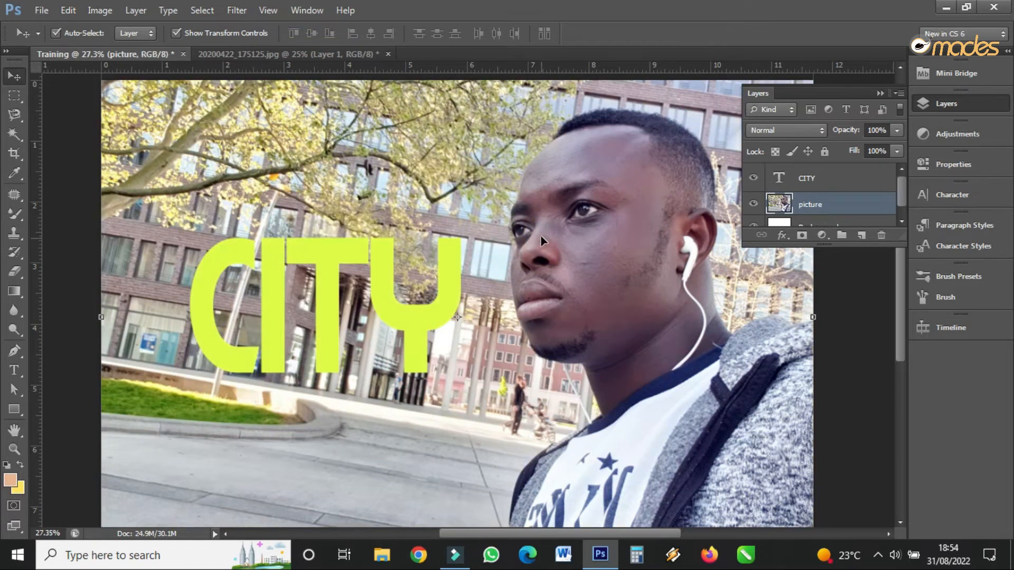
Try converting the Training document to Indexed Color with its layers merged, and undo the conversion.
click(100, 10)
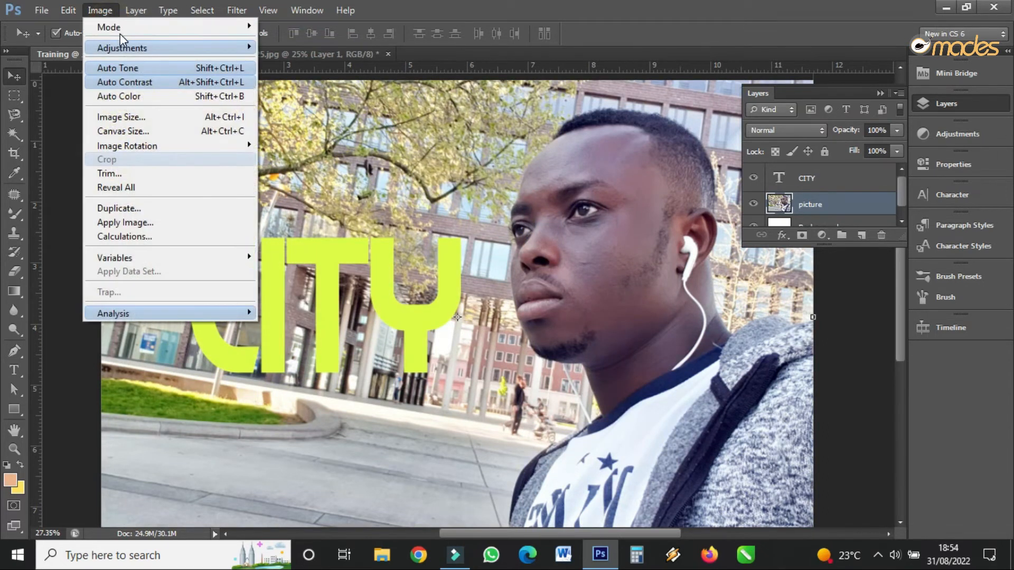
mouse_move(121, 27)
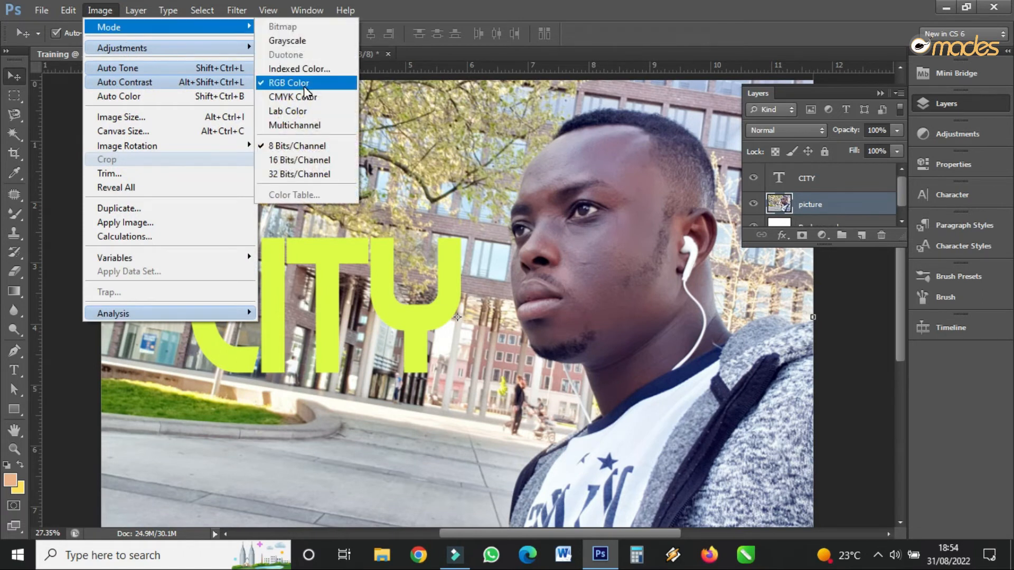
click(305, 70)
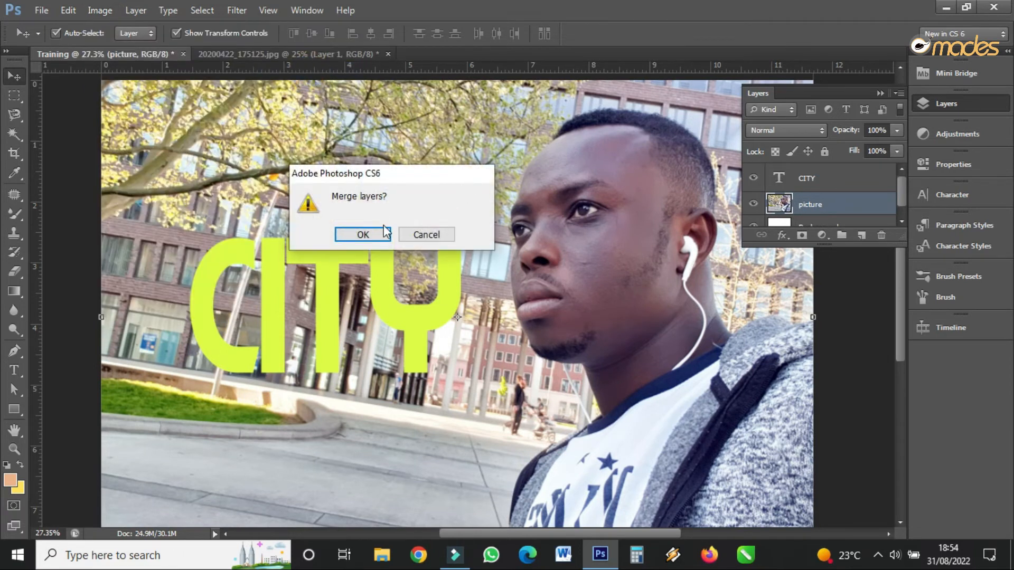
click(380, 236)
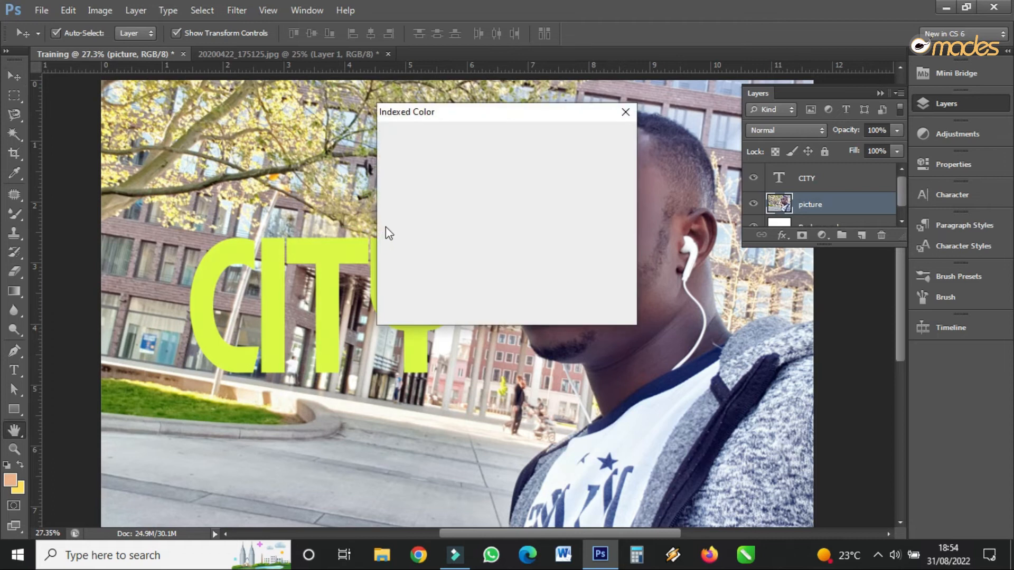
click(581, 144)
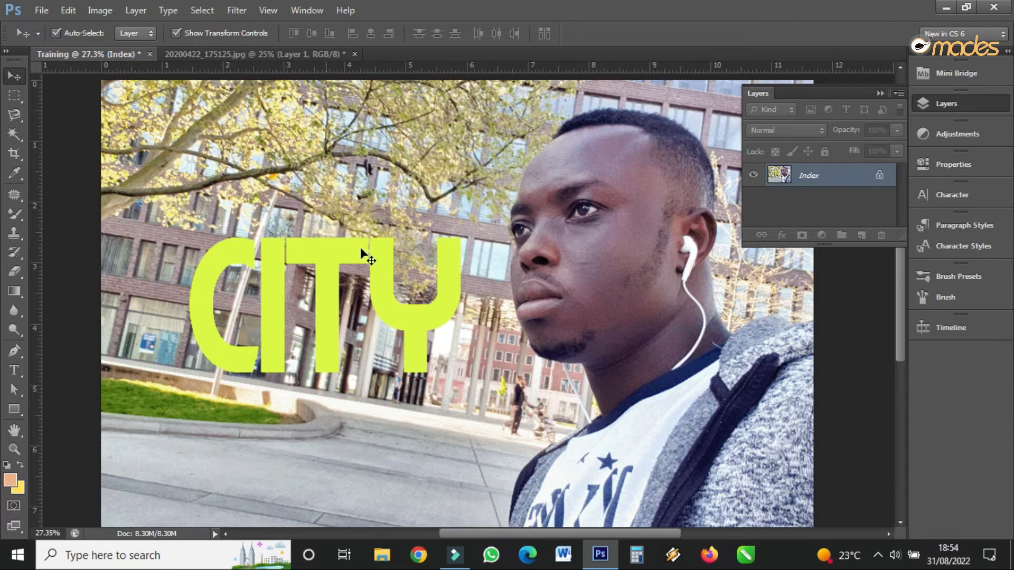
click(65, 10)
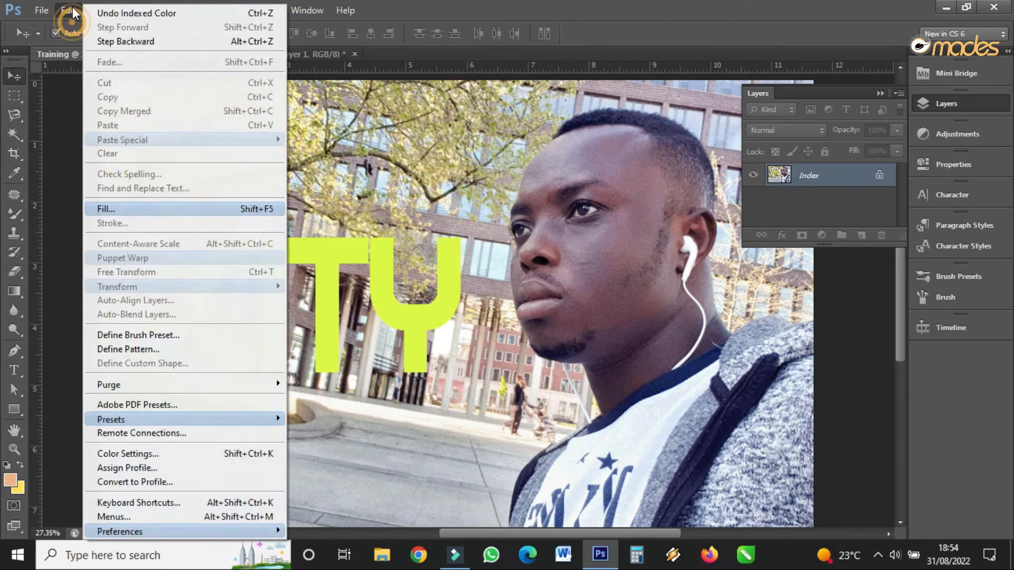
click(103, 41)
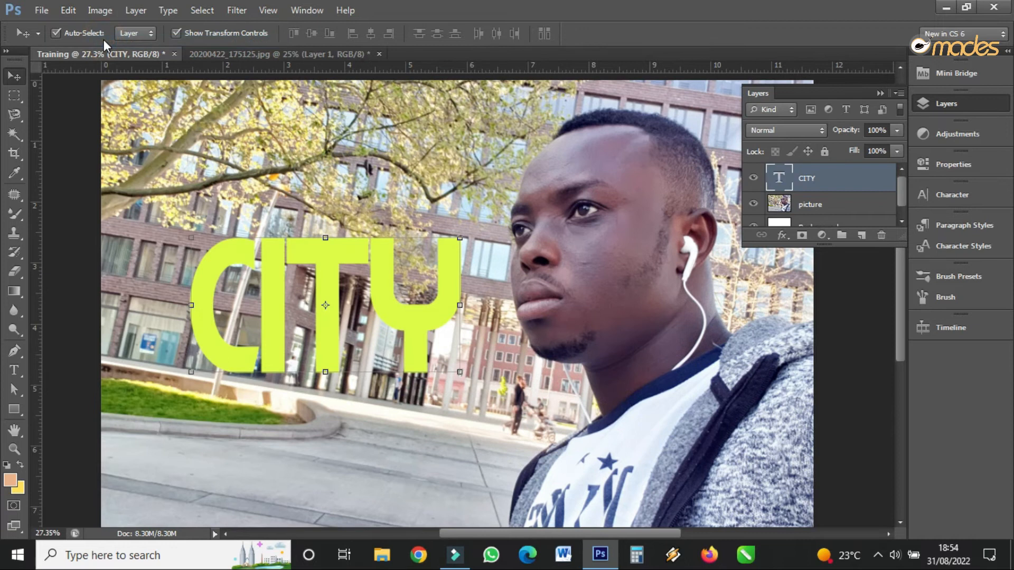
Select the picture layer instead of the CITY text layer as the target for image adjustments.
click(103, 11)
mouse_move(123, 29)
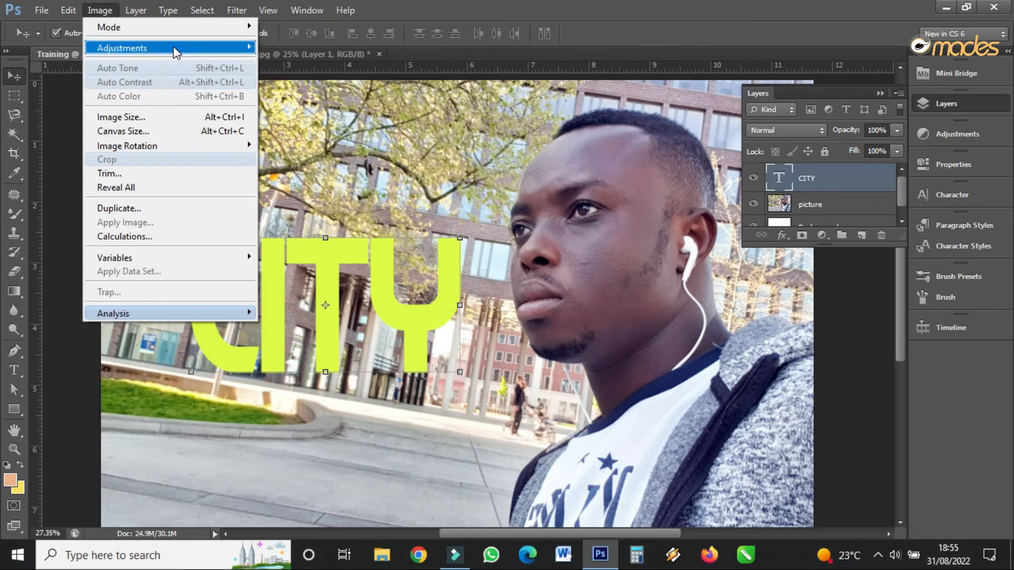
mouse_move(175, 49)
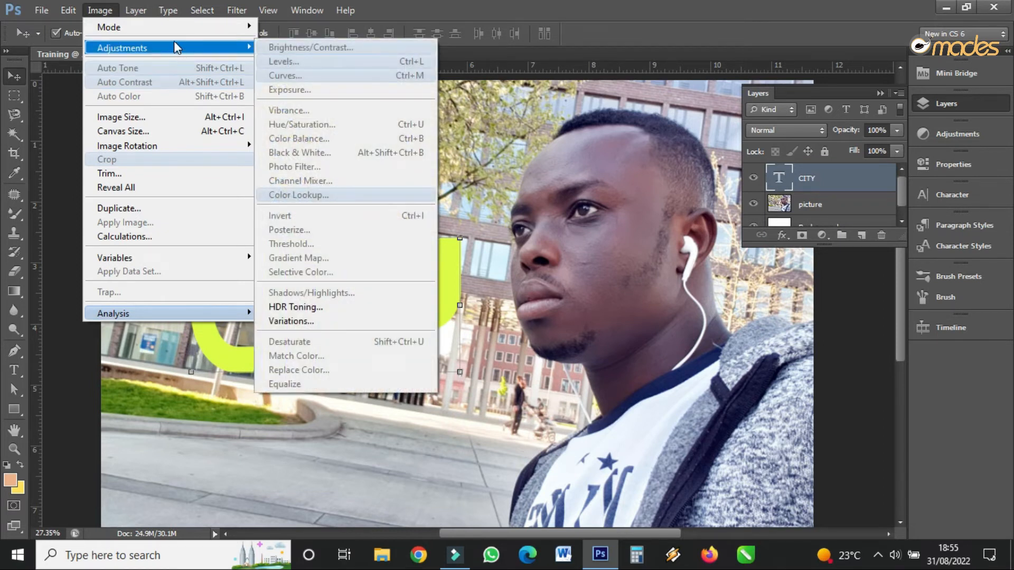
click(526, 211)
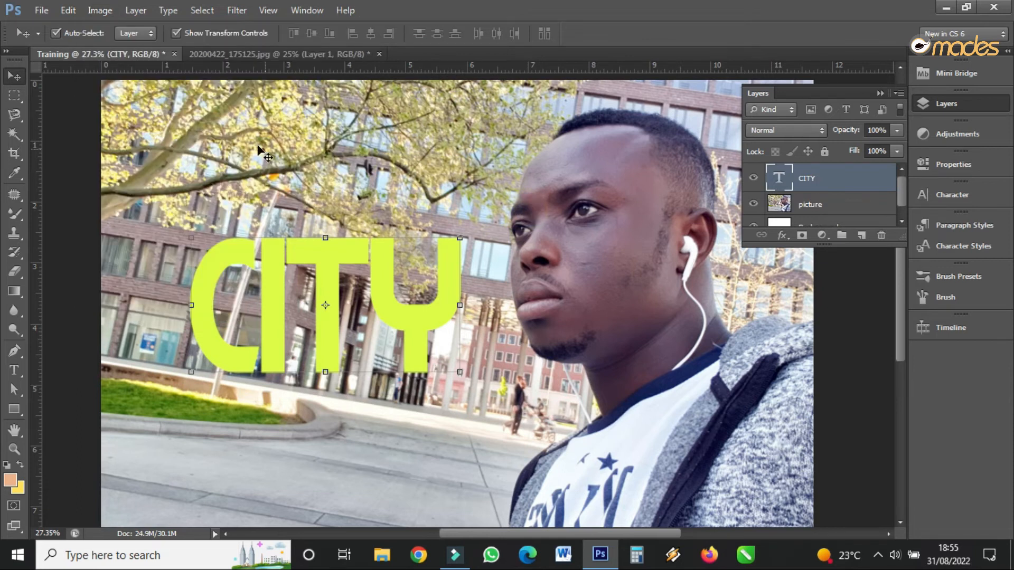
click(100, 10)
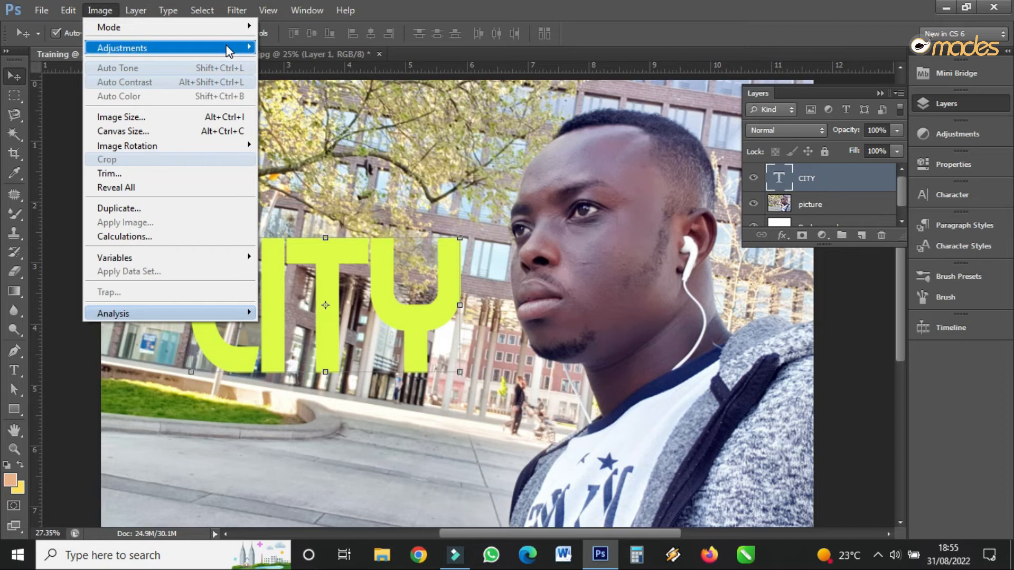
click(629, 220)
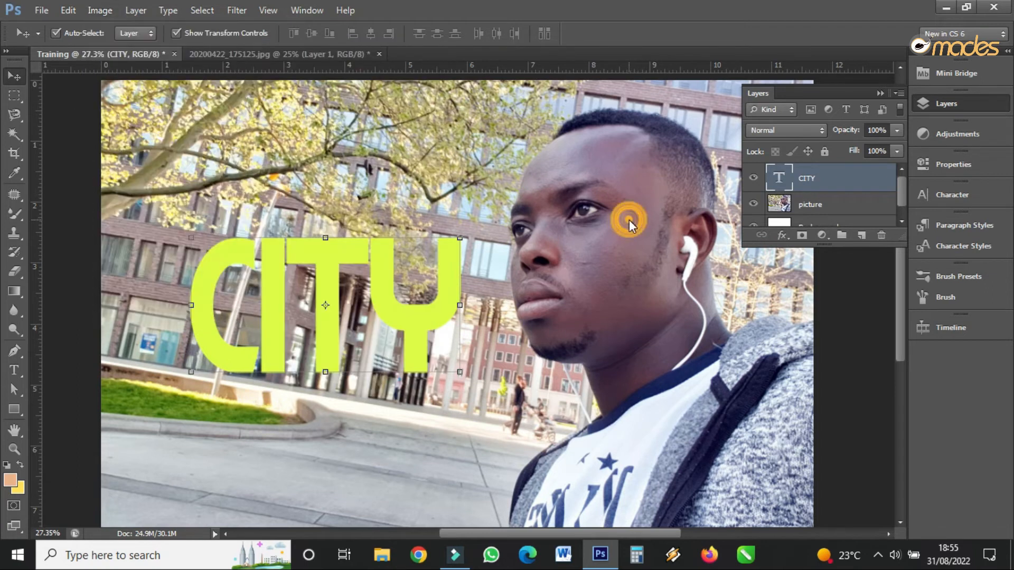
click(831, 204)
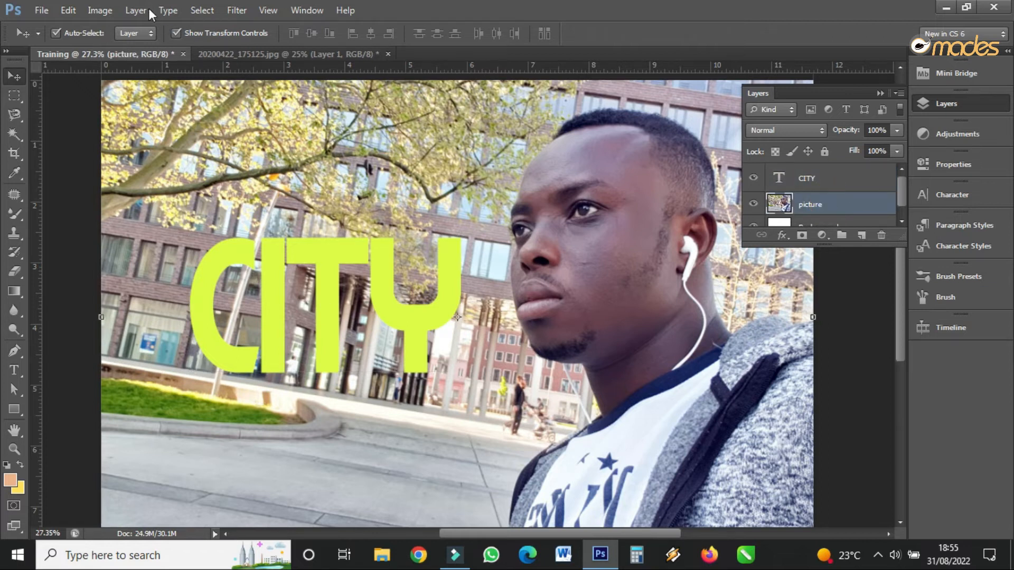
Try a Brightness/Contrast adjustment on the picture layer with brightness 6 and contrast 28, and discard it.
click(98, 11)
mouse_move(123, 31)
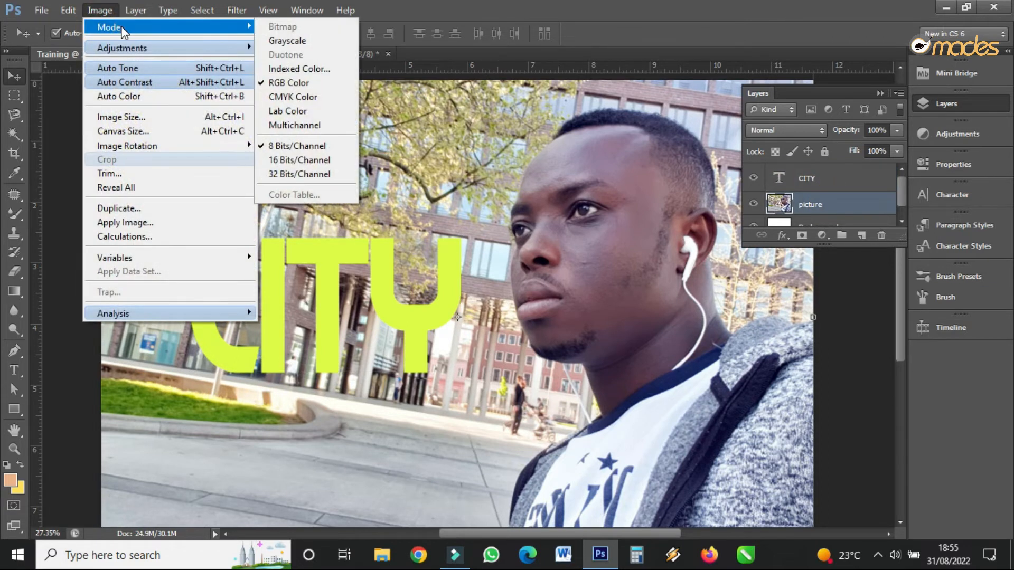
mouse_move(128, 48)
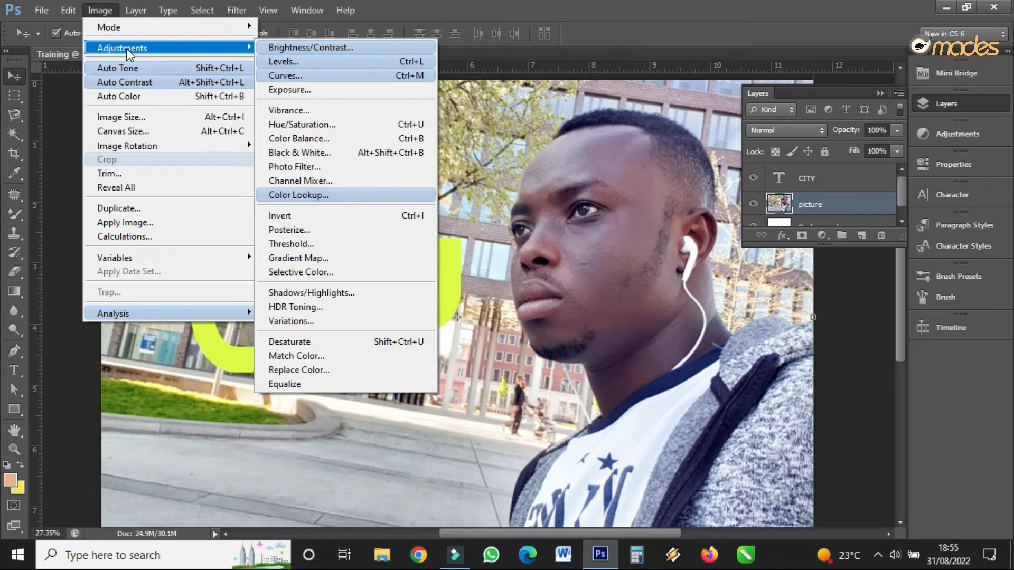
click(315, 48)
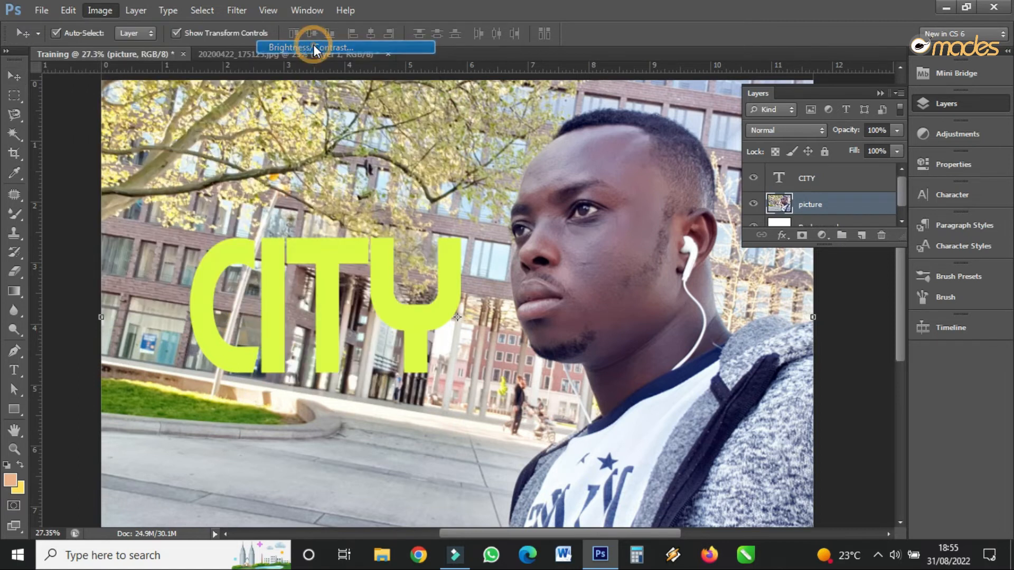
drag(782, 122, 387, 95)
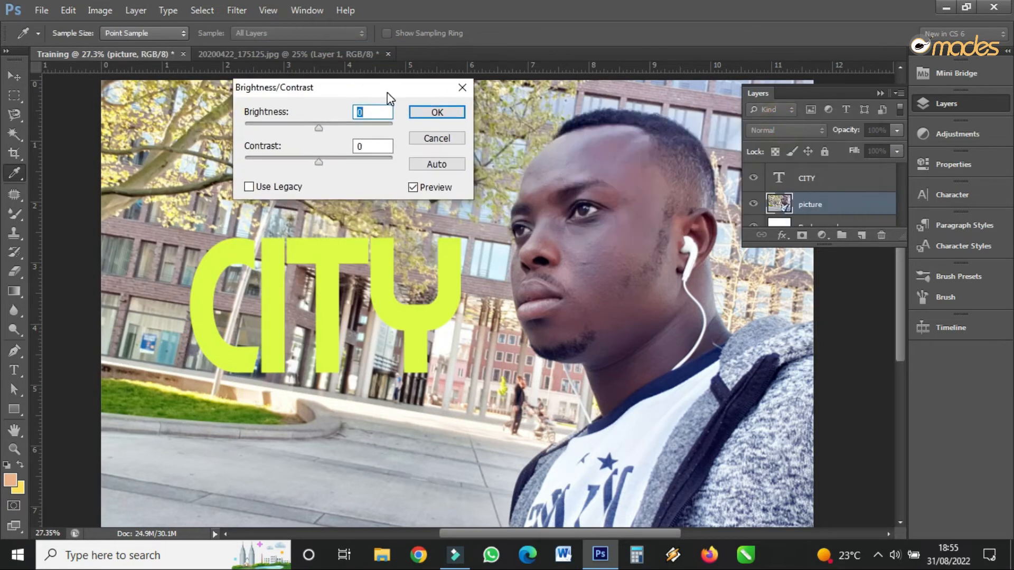
mouse_move(319, 161)
mouse_down()
mouse_move(401, 172)
mouse_move(258, 168)
mouse_move(319, 167)
mouse_up()
mouse_move(318, 127)
mouse_down()
mouse_move(375, 133)
mouse_move(315, 137)
mouse_move(334, 138)
mouse_move(320, 161)
mouse_move(356, 166)
mouse_move(322, 129)
mouse_up()
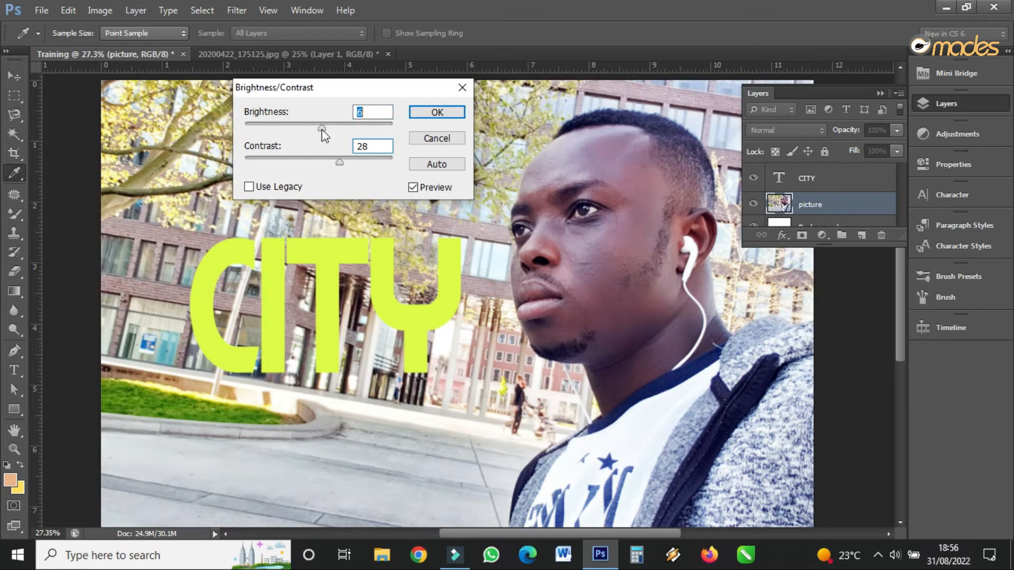
click(428, 137)
Try a Levels adjustment on the picture layer with input levels 15, 1.09 and 219 and output levels 13 and 249, and discard it.
click(111, 10)
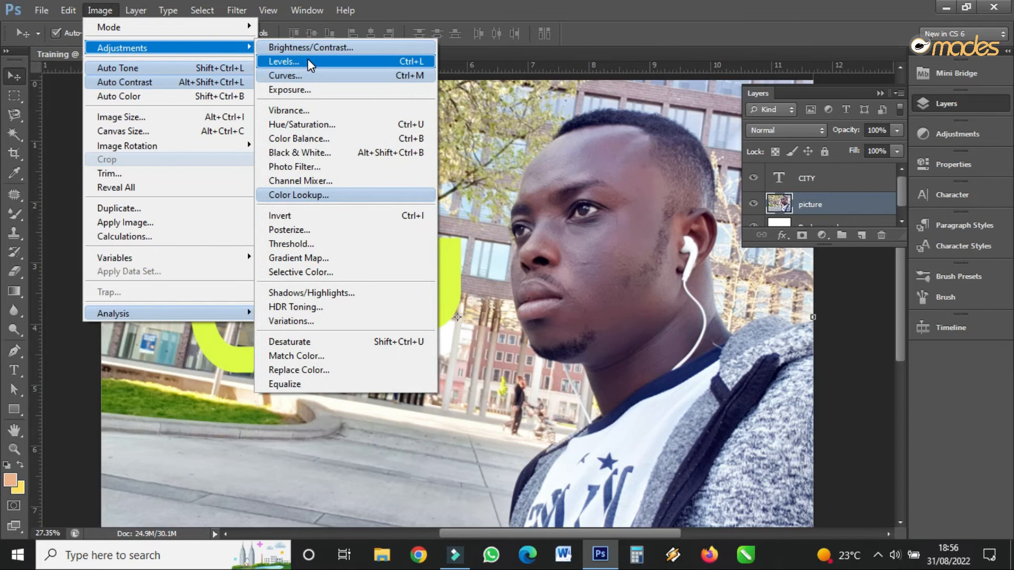
click(309, 62)
drag(396, 78, 324, 62)
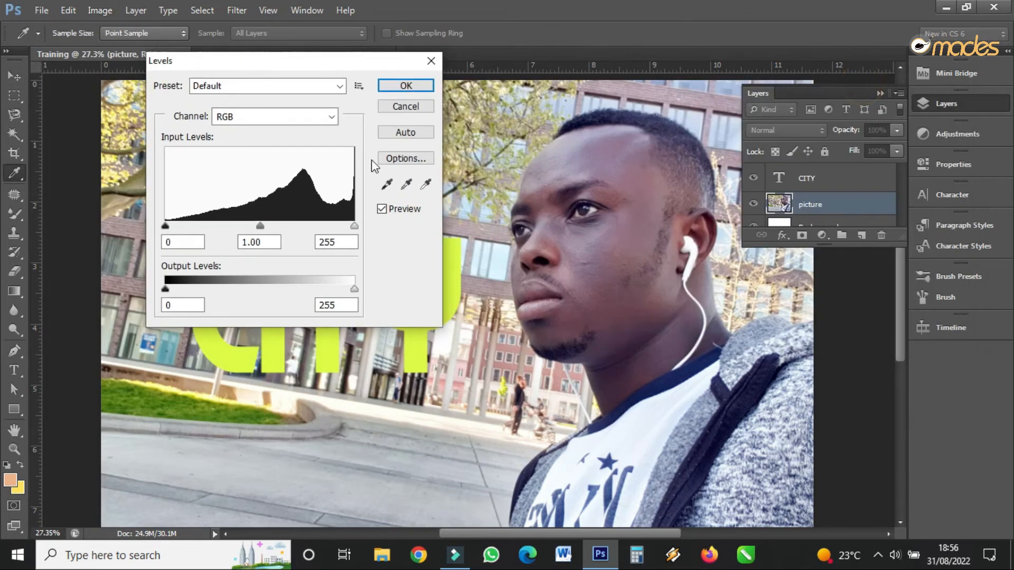
drag(354, 228, 329, 228)
mouse_move(246, 226)
mouse_down()
mouse_move(226, 230)
mouse_move(242, 227)
mouse_up()
mouse_move(166, 227)
mouse_down()
mouse_move(192, 229)
mouse_move(168, 225)
mouse_move(184, 233)
mouse_move(176, 228)
mouse_up()
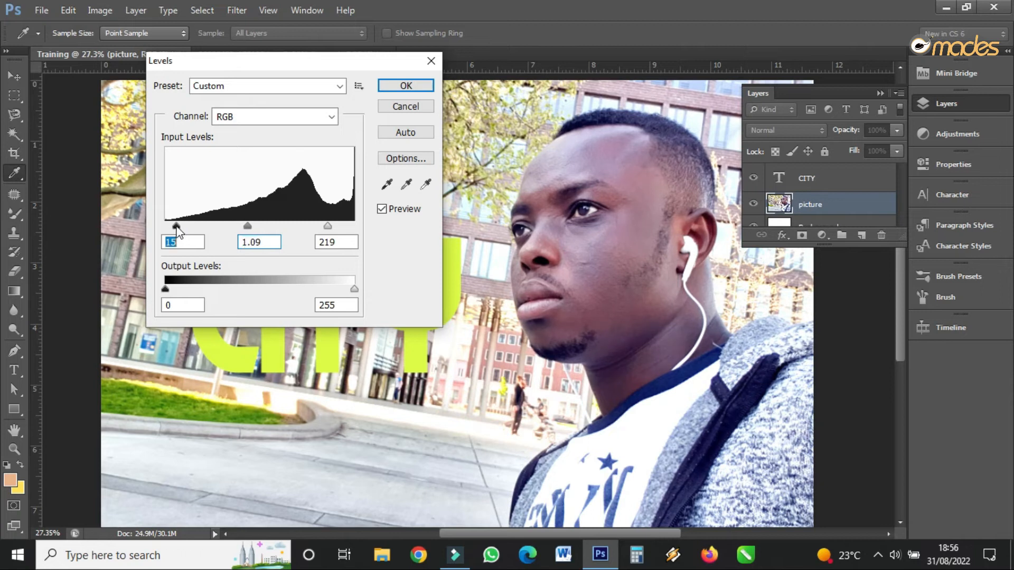
mouse_move(167, 292)
mouse_down()
mouse_move(204, 292)
mouse_move(175, 289)
mouse_up()
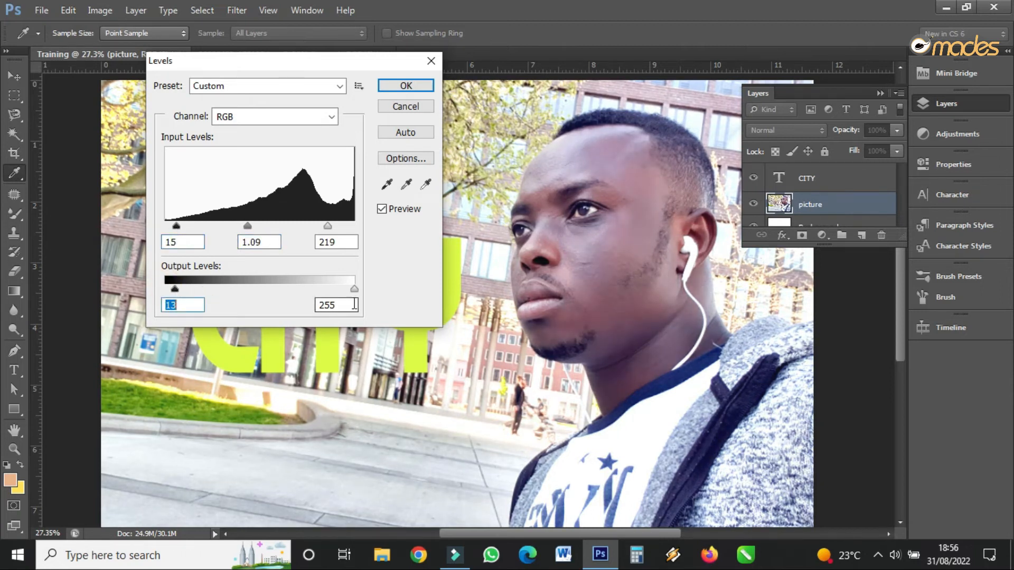
mouse_move(354, 289)
mouse_down()
mouse_move(338, 291)
mouse_move(350, 290)
mouse_up()
click(420, 108)
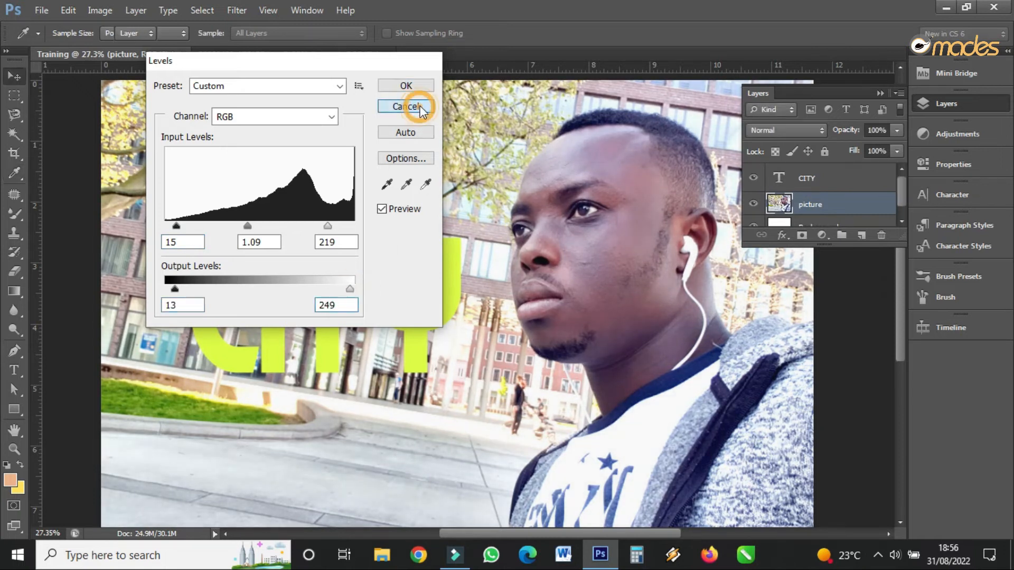
Try an Exposure adjustment on the picture layer with exposure +0.11, offset -0.0163 and gamma correction 1.07, and discard it.
click(115, 8)
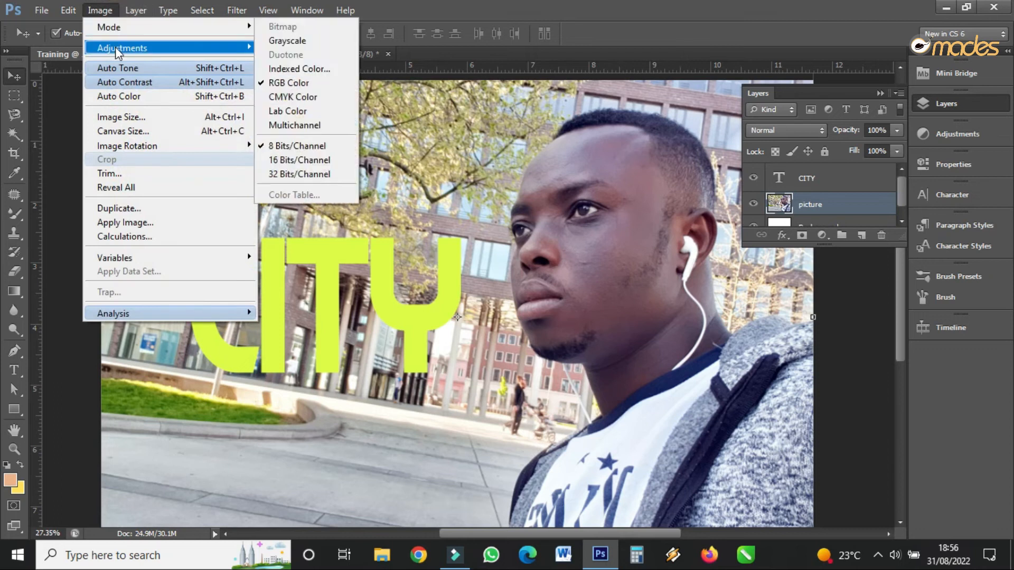
mouse_move(118, 52)
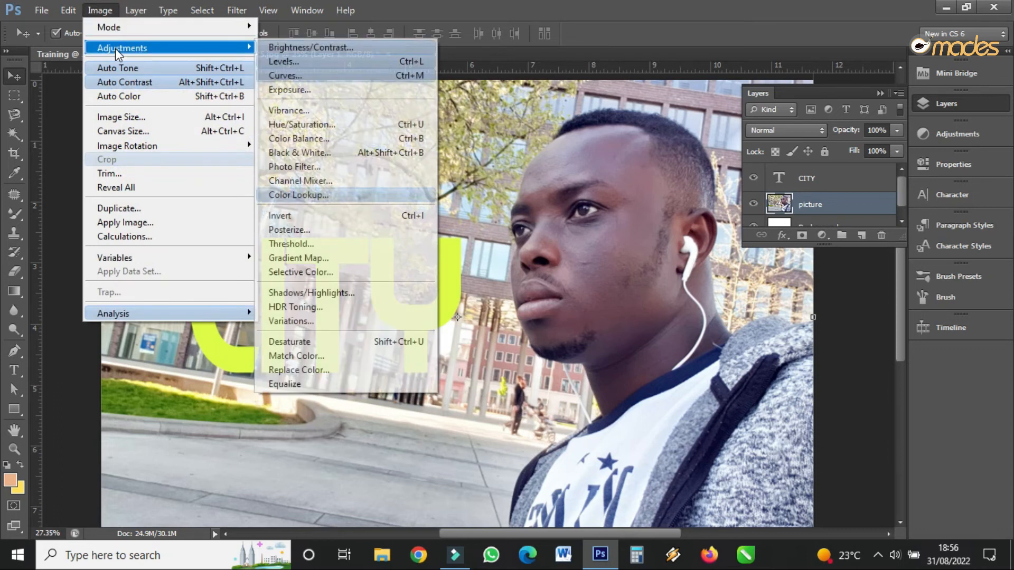
click(346, 91)
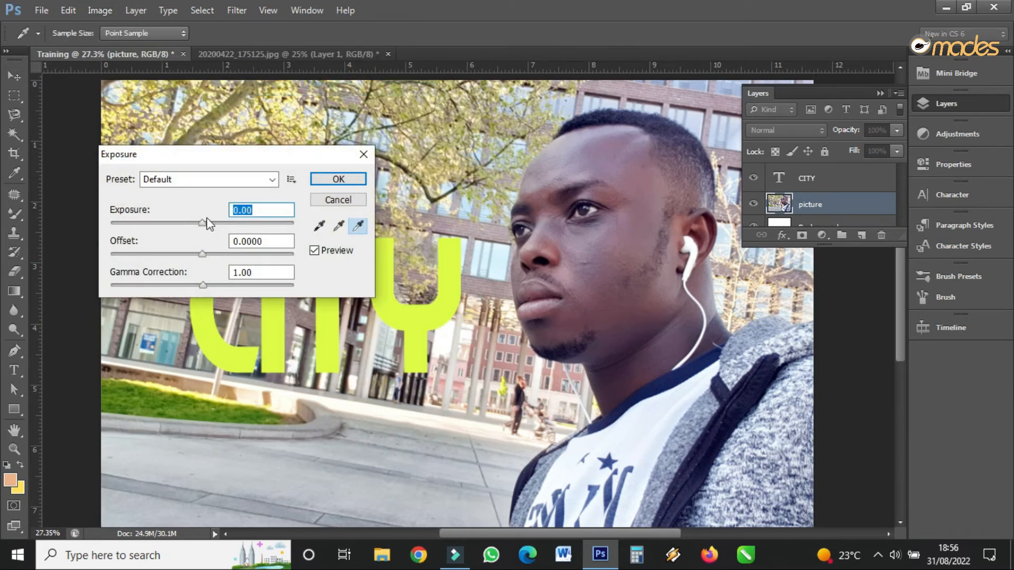
drag(201, 222, 199, 289)
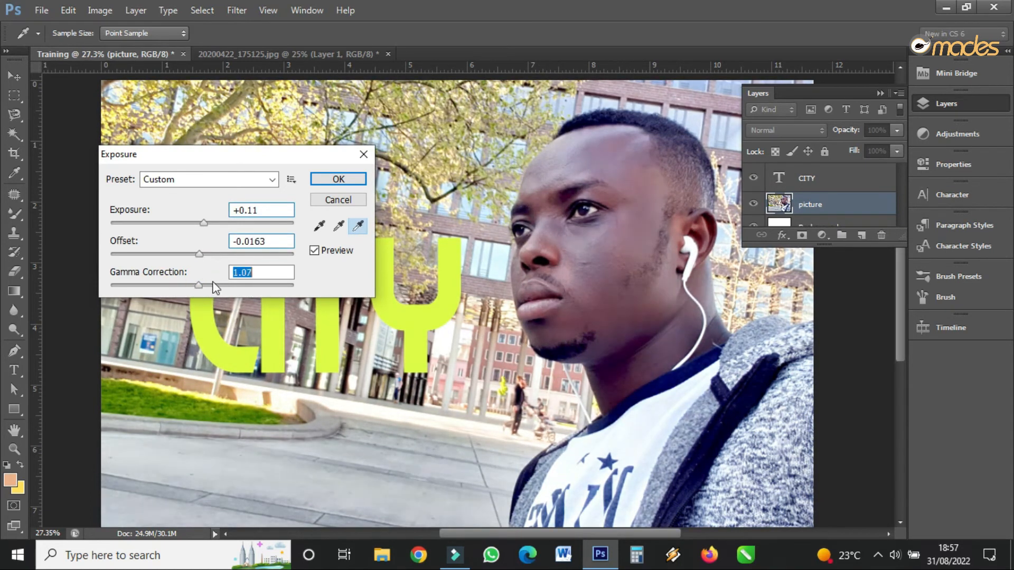
click(335, 200)
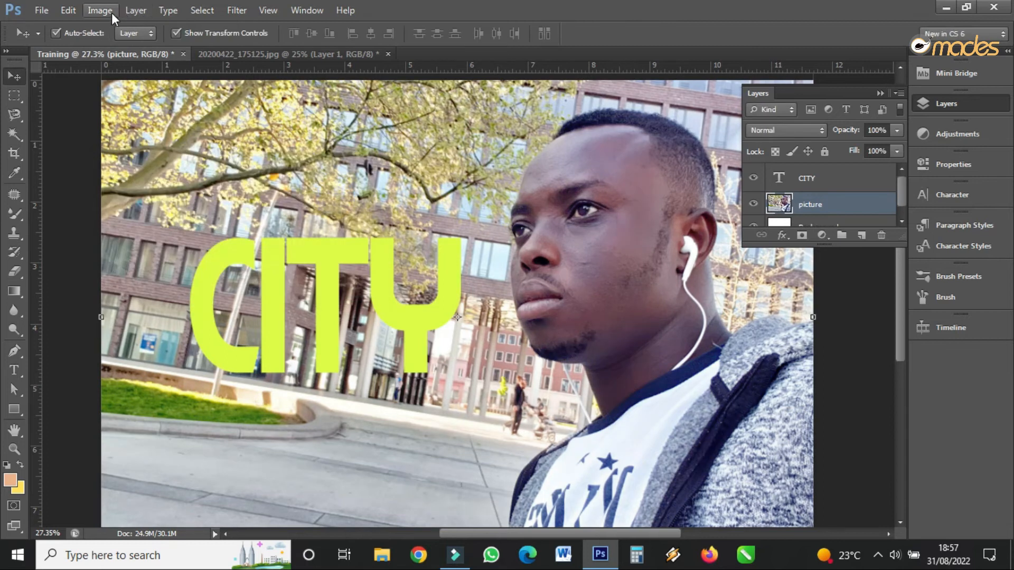
Try a Hue/Saturation adjustment on the picture layer with hue -3 and saturation +12, and discard it.
click(112, 13)
mouse_move(135, 52)
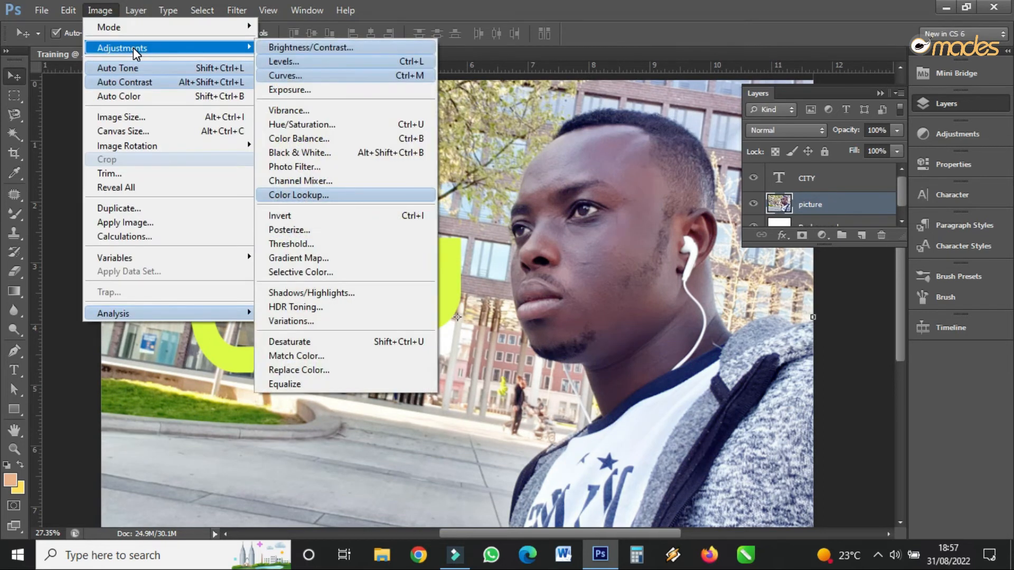
click(332, 124)
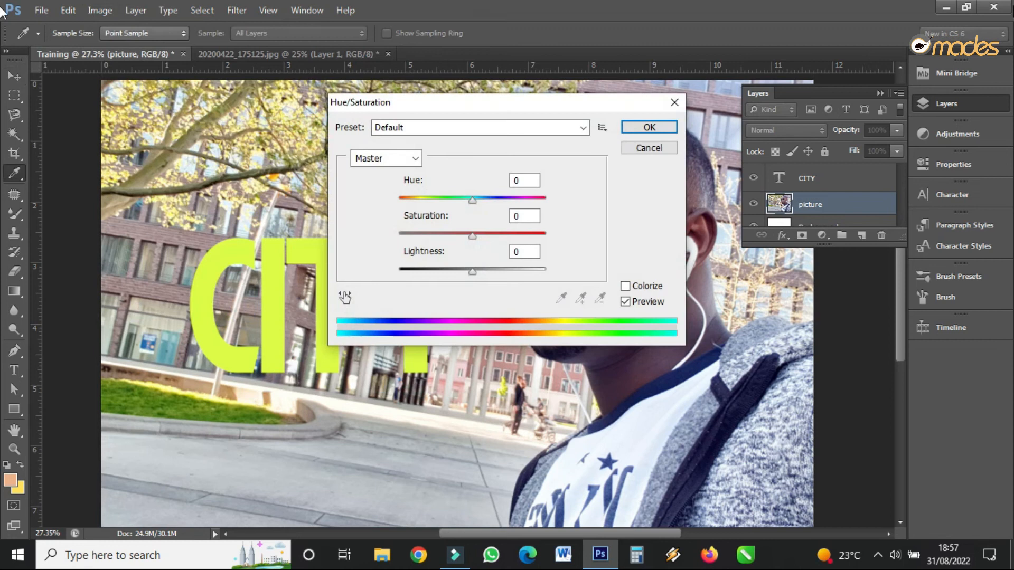
drag(529, 103, 278, 75)
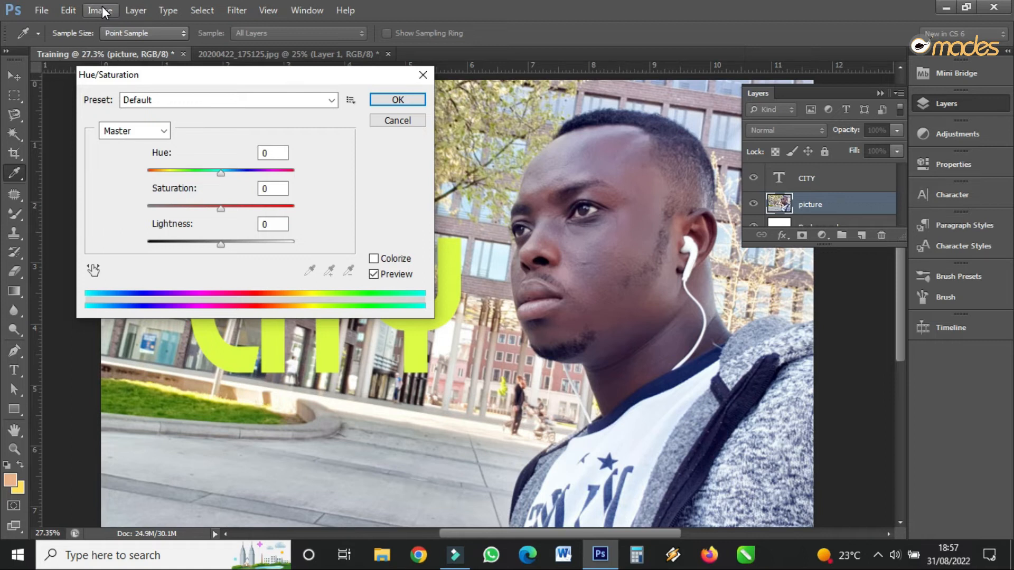
drag(221, 173, 225, 215)
click(392, 125)
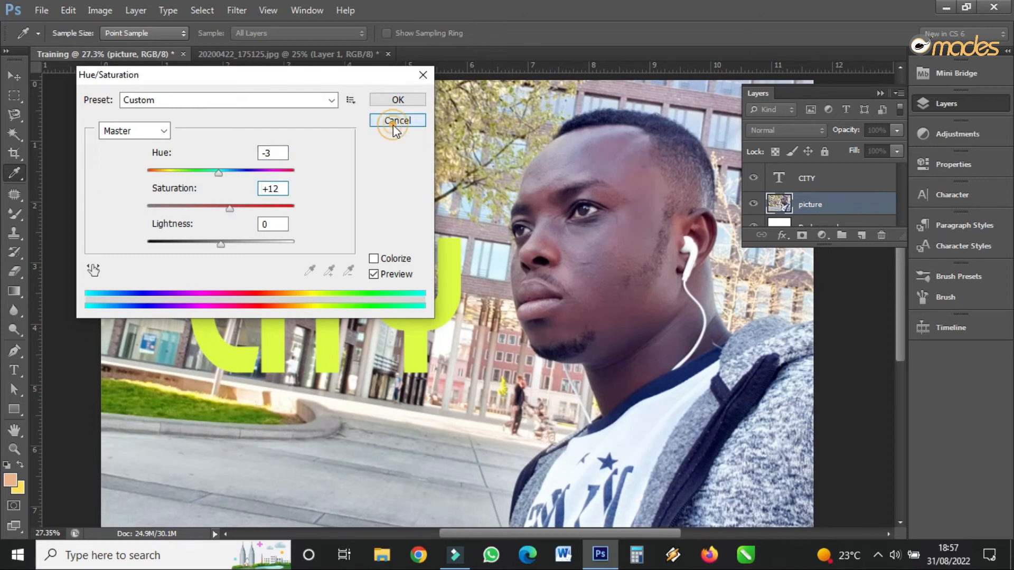
click(96, 12)
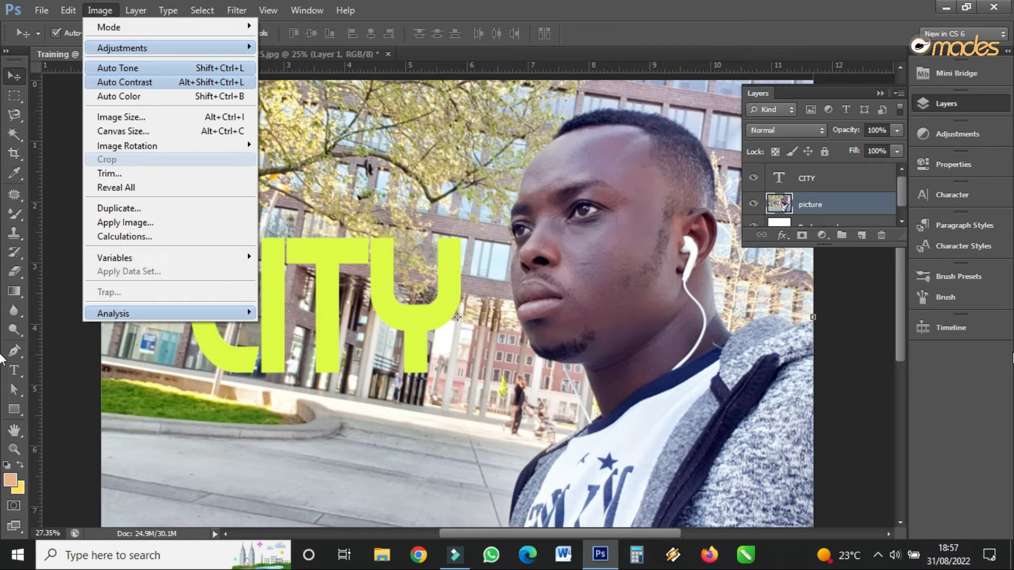
click(890, 200)
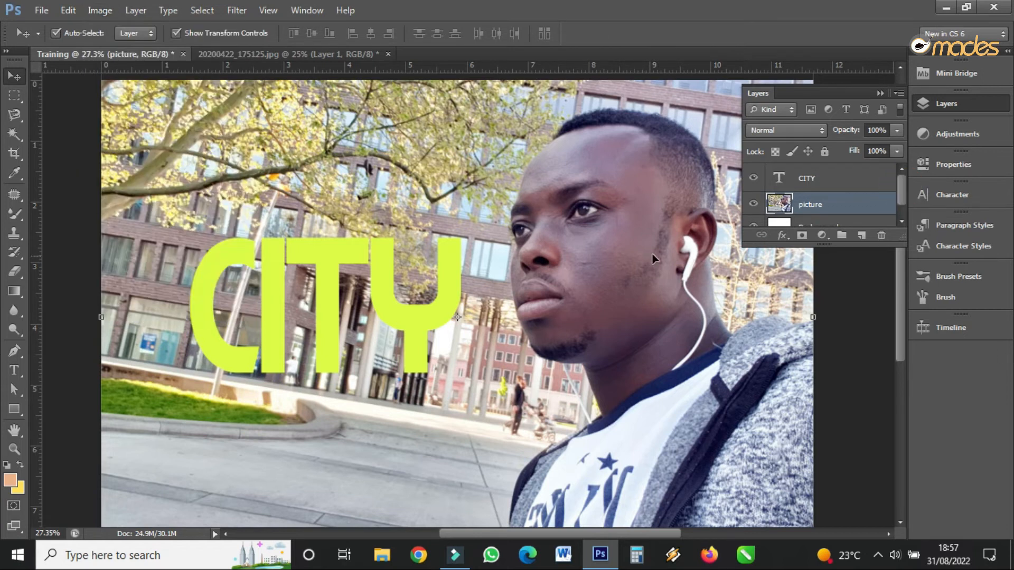
Duplicate the picture layer.
scroll(850, 217, down, 1)
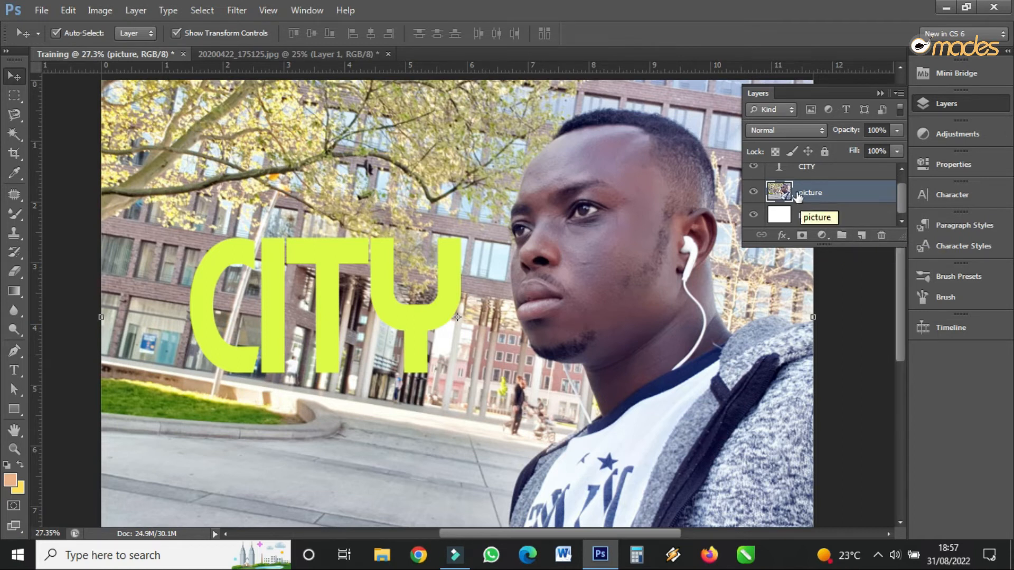
click(830, 196)
drag(833, 194, 864, 240)
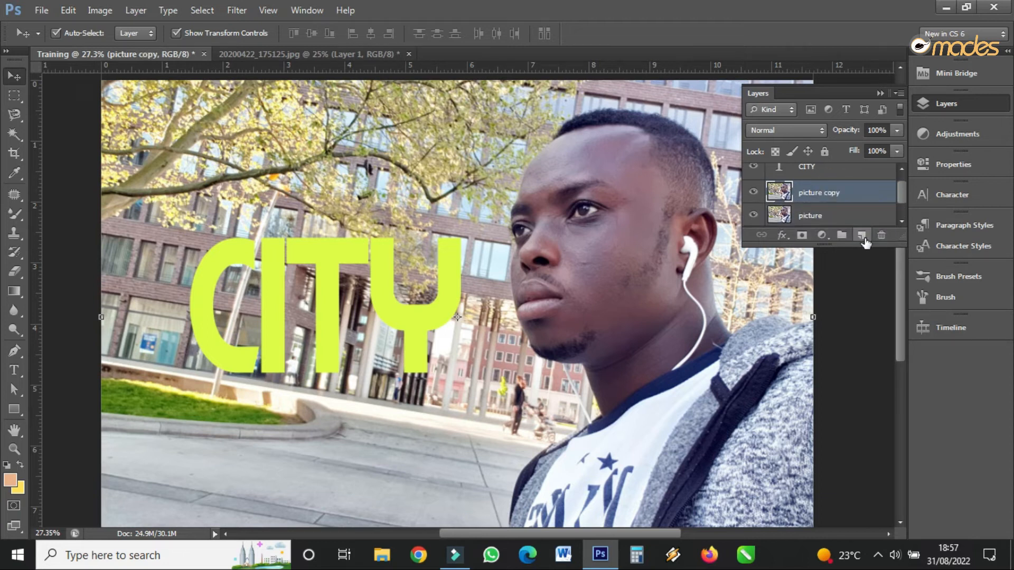
drag(905, 195, 900, 203)
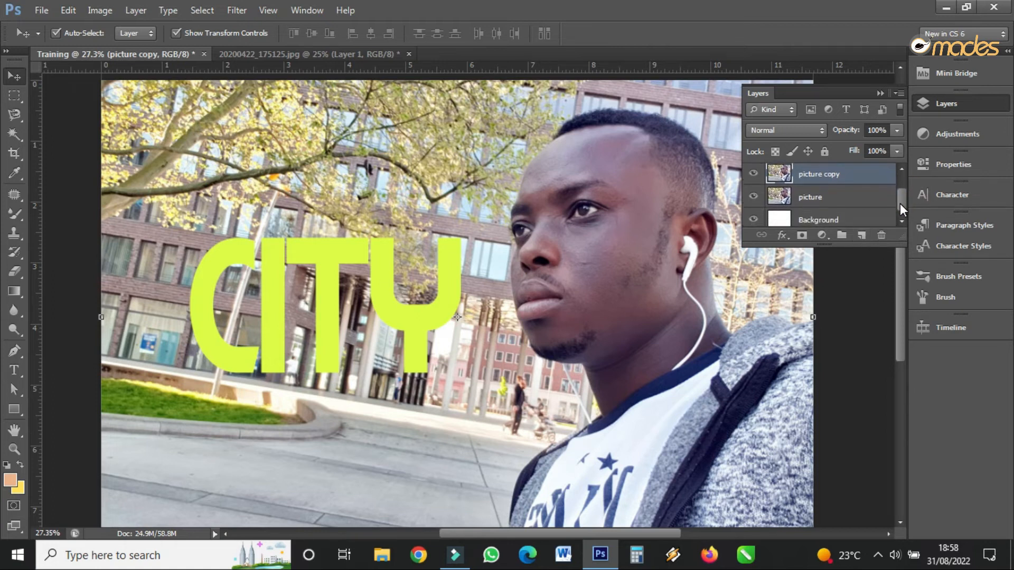
Rename the duplicate of the picture layer to Edit.
click(813, 196)
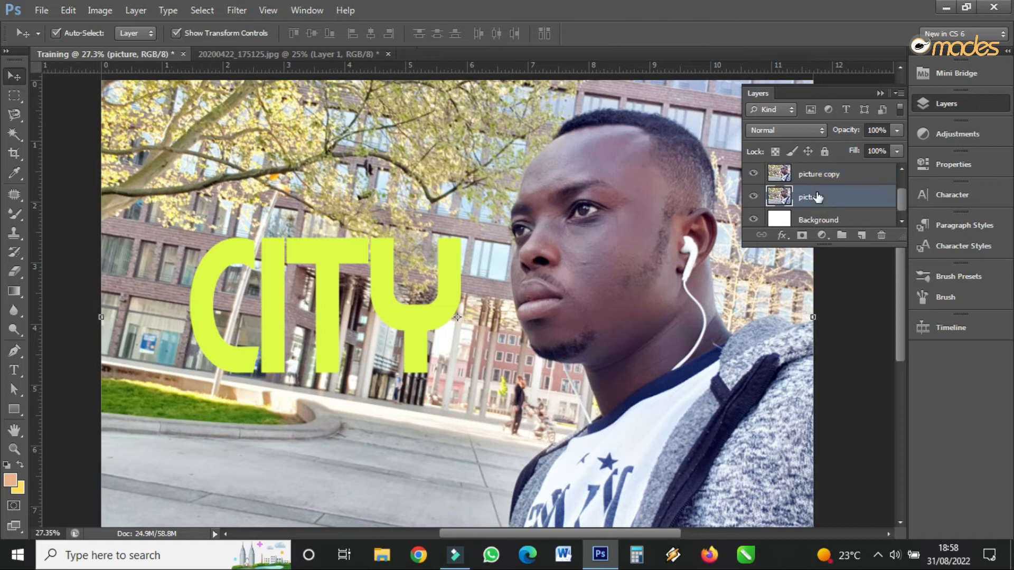
click(822, 180)
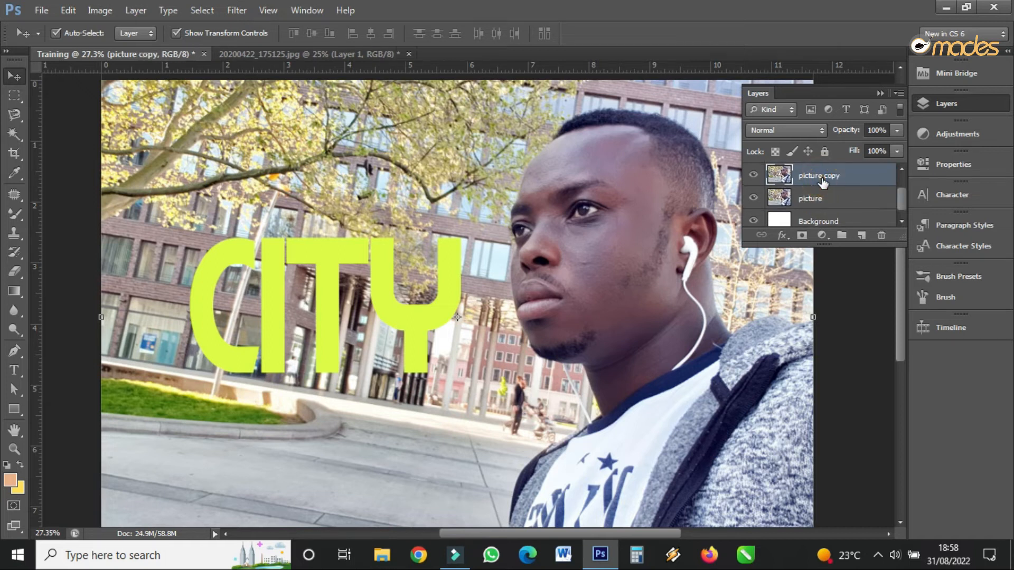
click(809, 201)
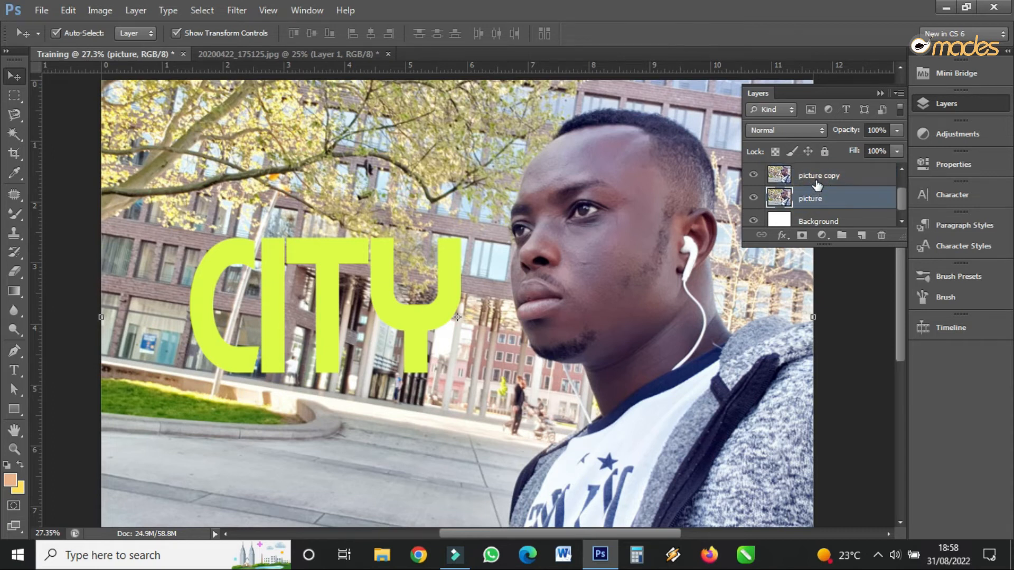
click(826, 180)
right_click(827, 176)
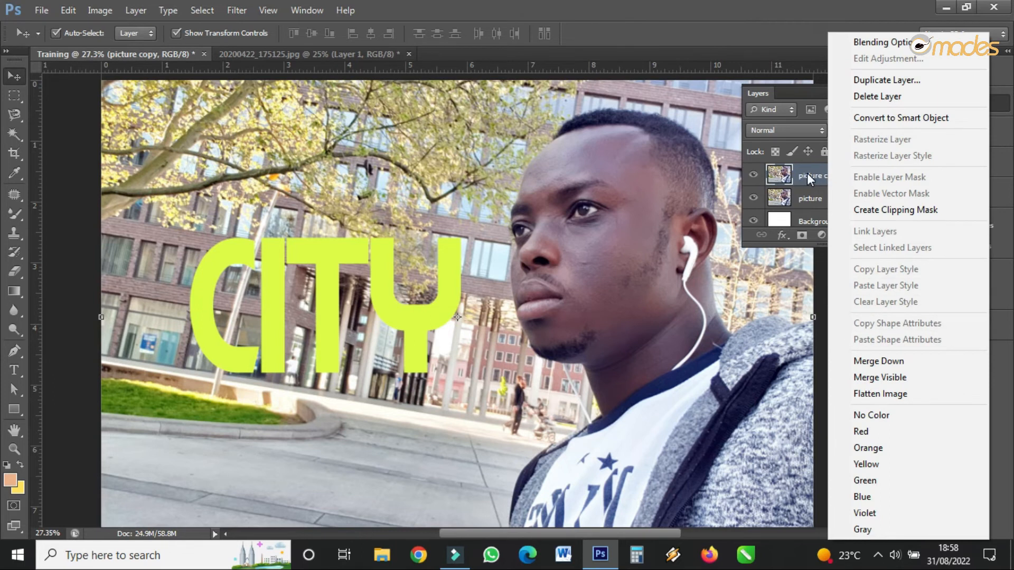
click(810, 182)
double_click(821, 177)
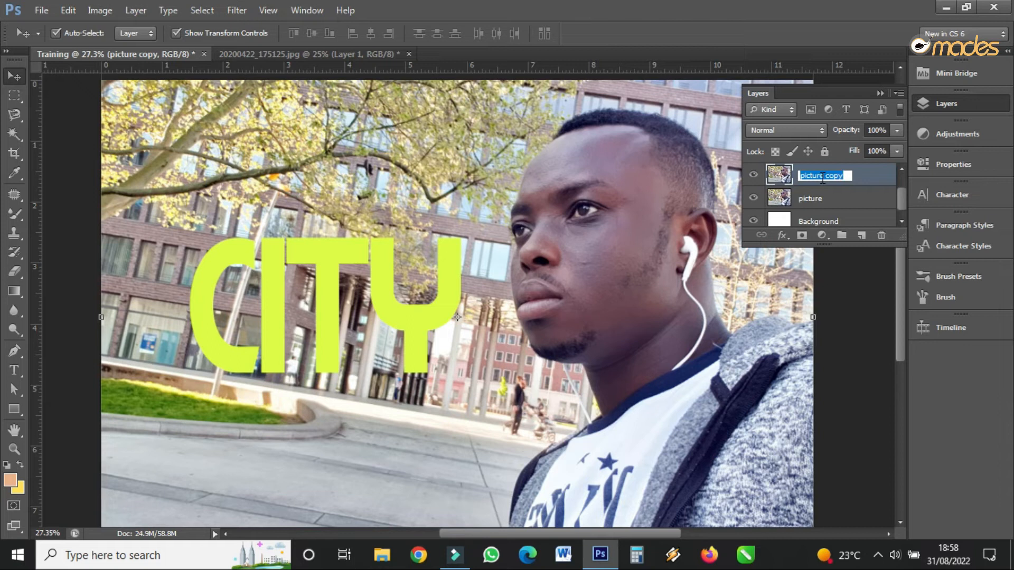
text(Ed)
click(834, 199)
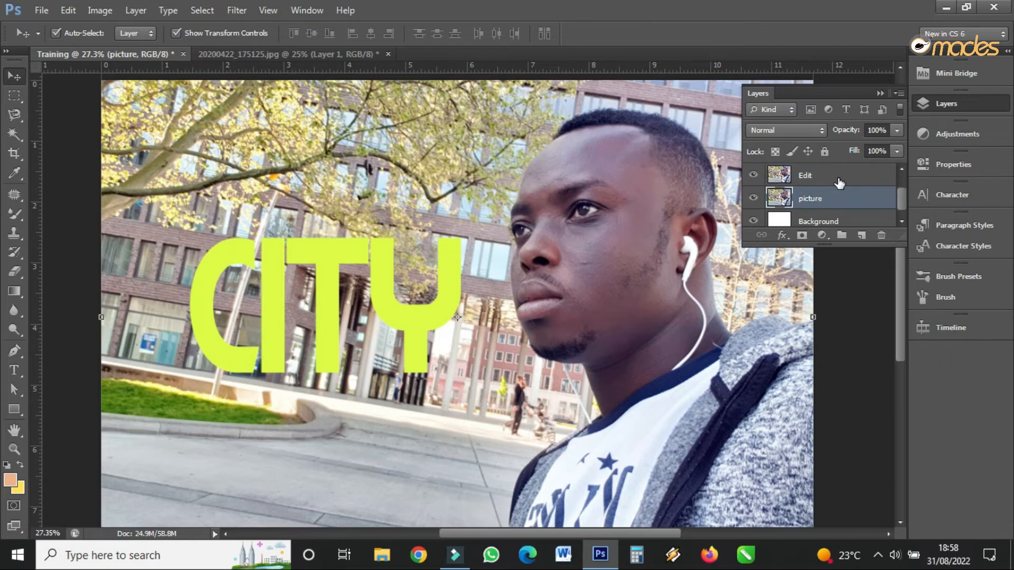
Hide the original picture layer and apply Brightness/Contrast to the Edit layer with brightness 18 and contrast 25.
click(839, 182)
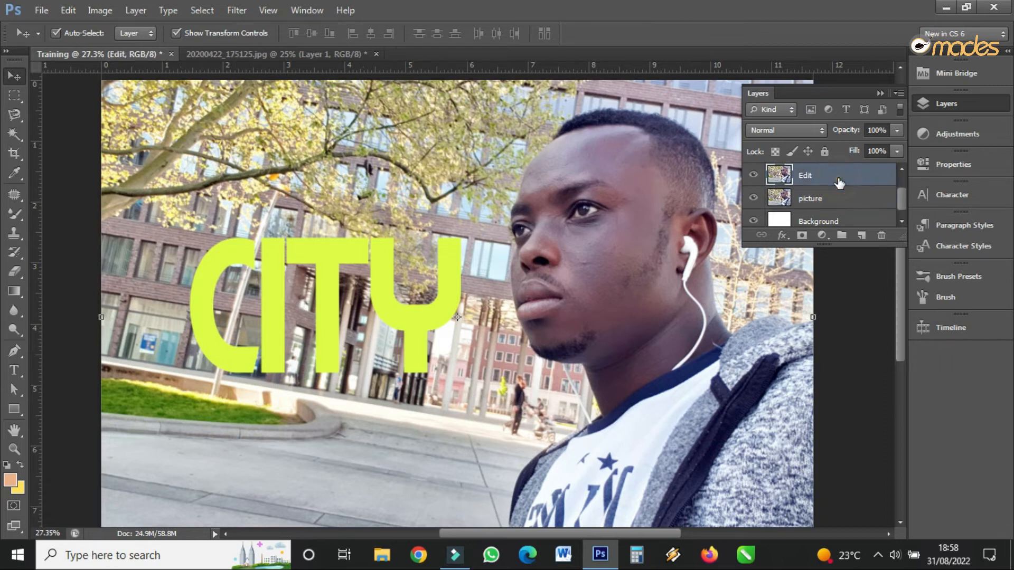
click(753, 199)
click(93, 7)
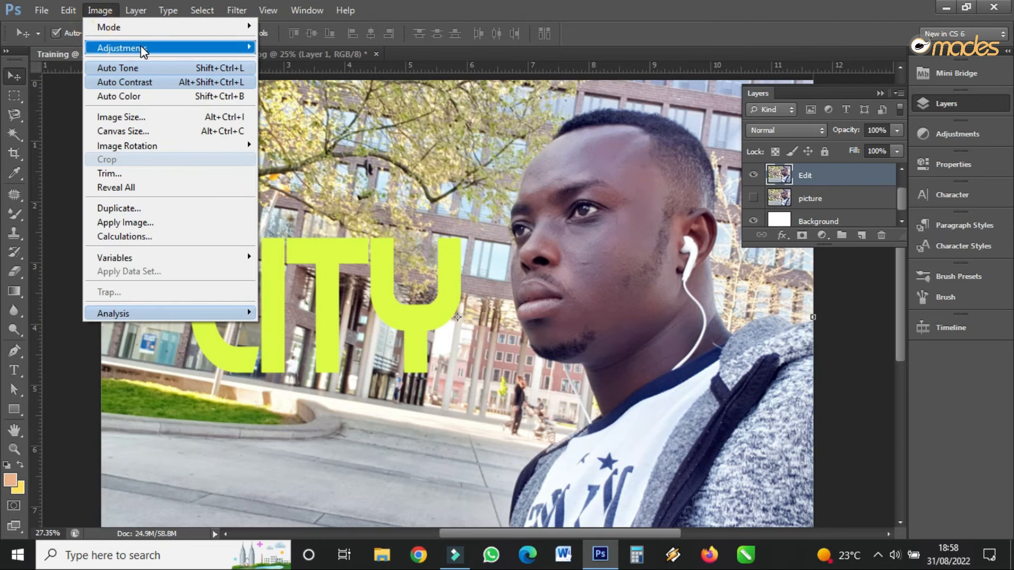
mouse_move(144, 47)
click(328, 47)
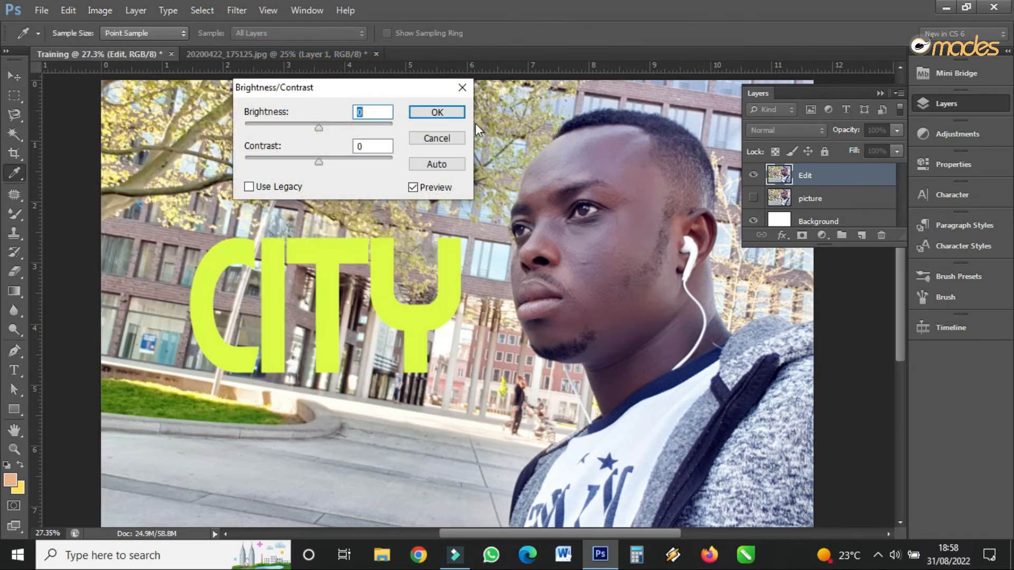
drag(318, 128, 336, 163)
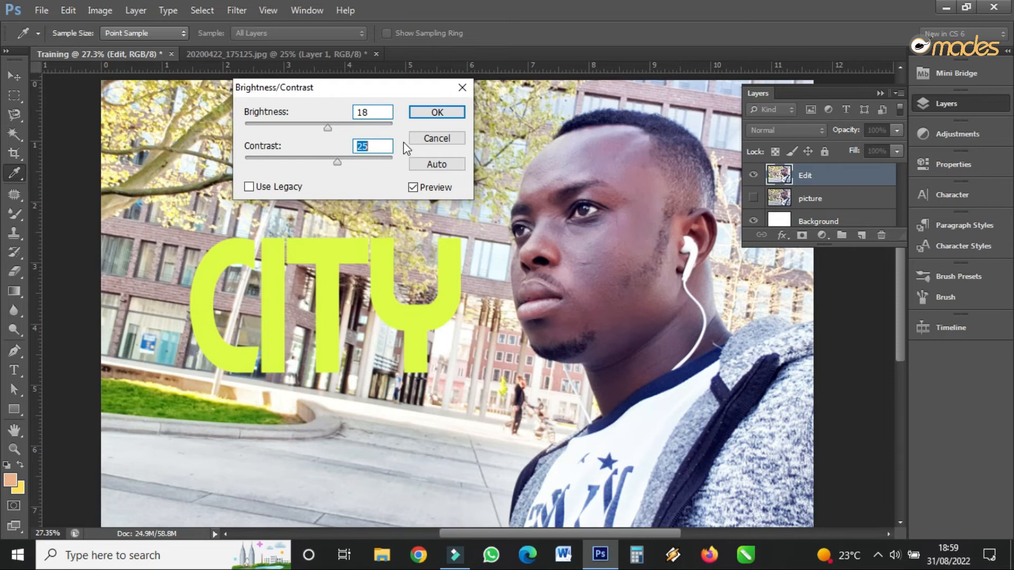
click(437, 118)
Apply a Levels adjustment to the Edit layer with midtone input 1.08 and white input 251.
click(108, 9)
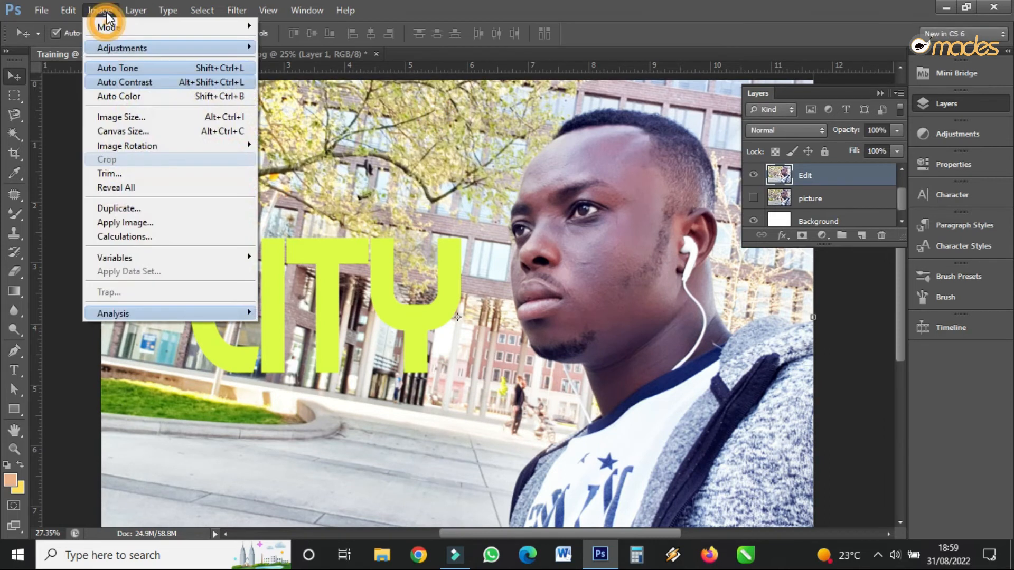
mouse_move(138, 50)
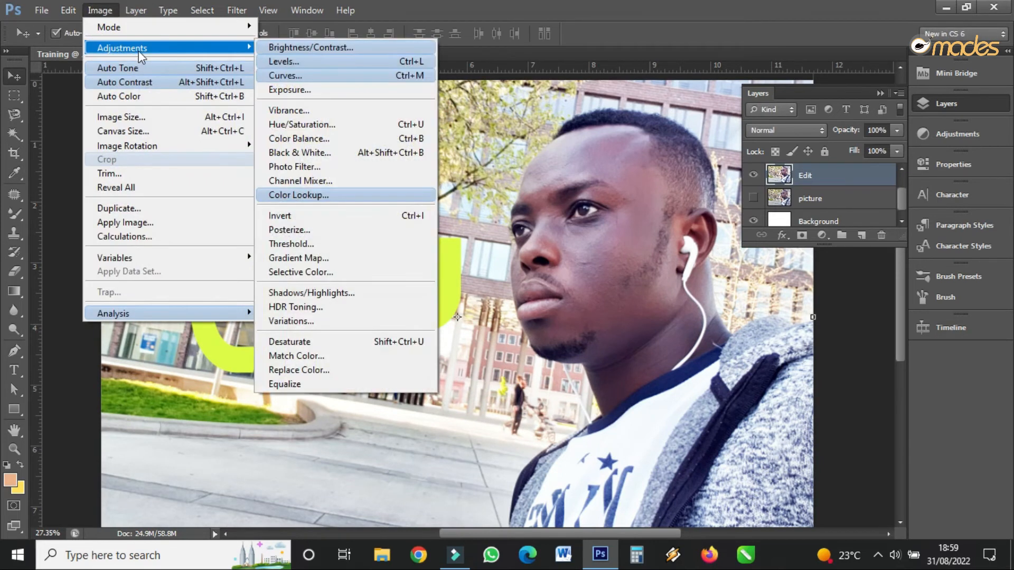
click(332, 60)
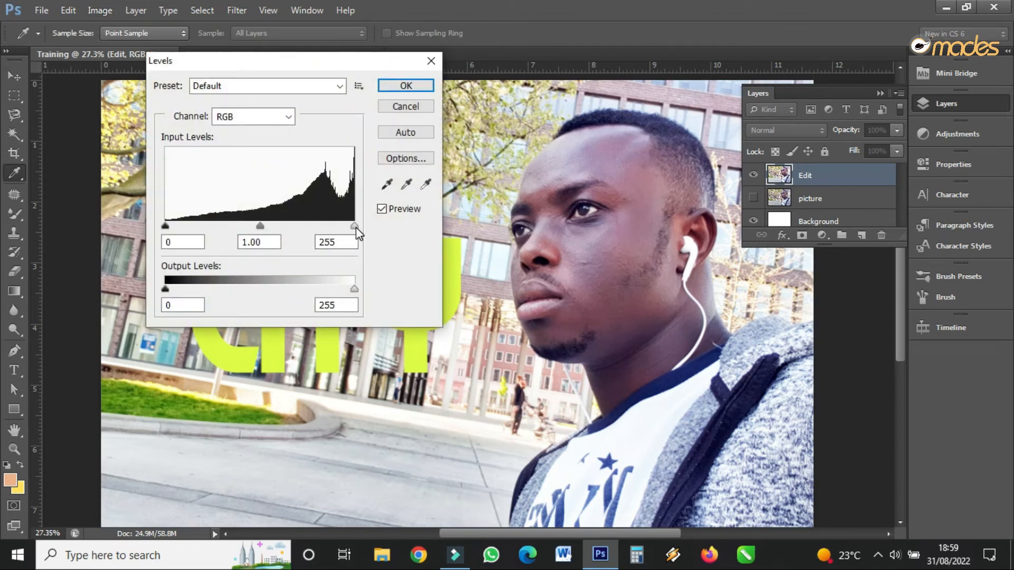
drag(354, 227, 349, 228)
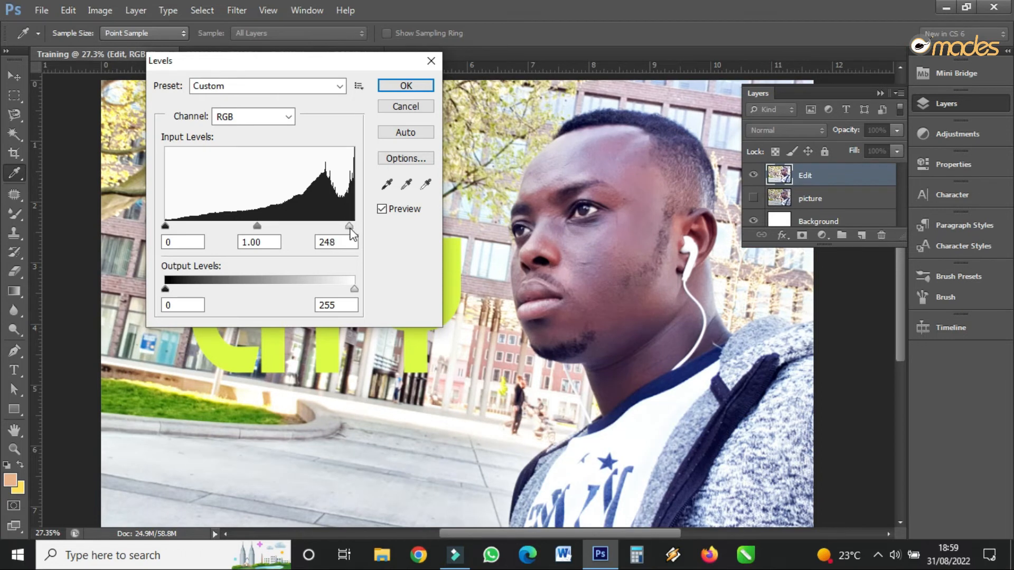
drag(258, 226, 254, 231)
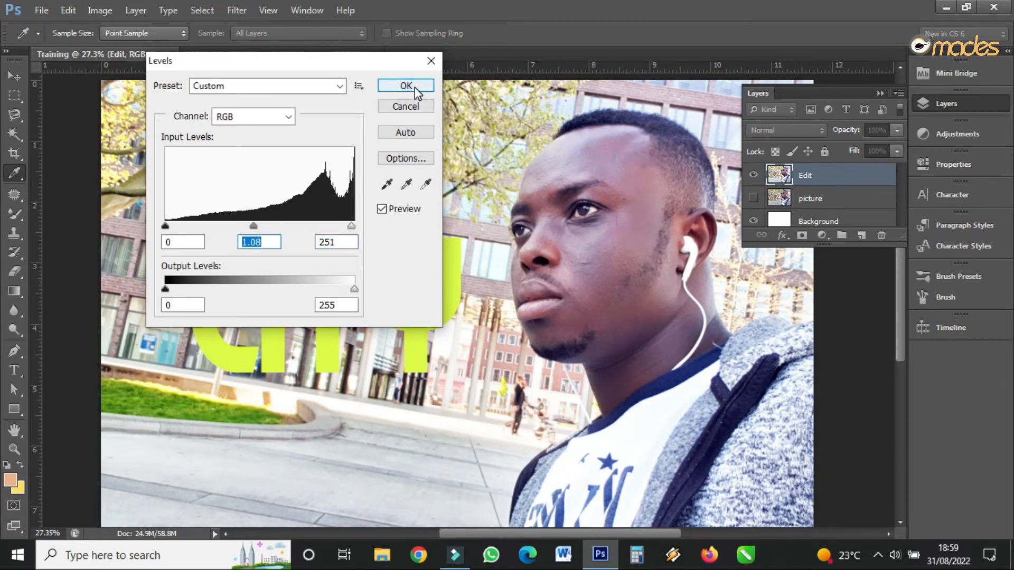
click(407, 86)
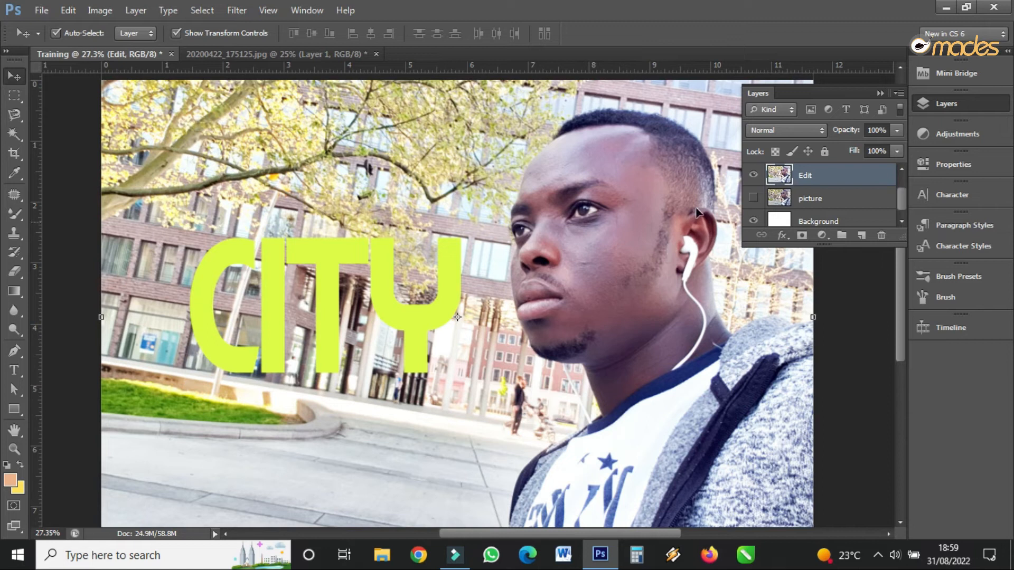
Show the picture layer again and toggle the Edit layer's visibility to compare the edited image with the original.
click(753, 199)
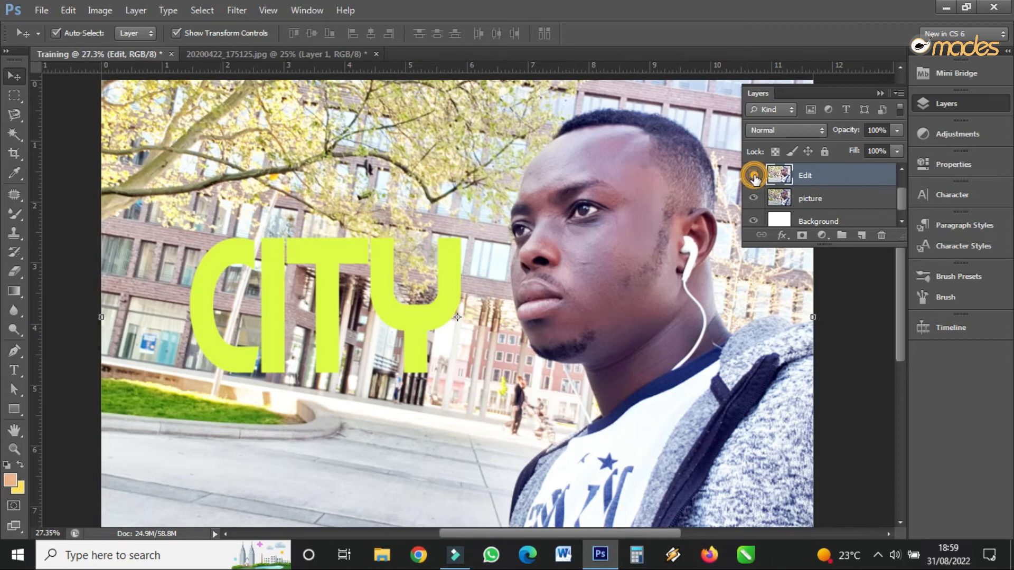
click(753, 175)
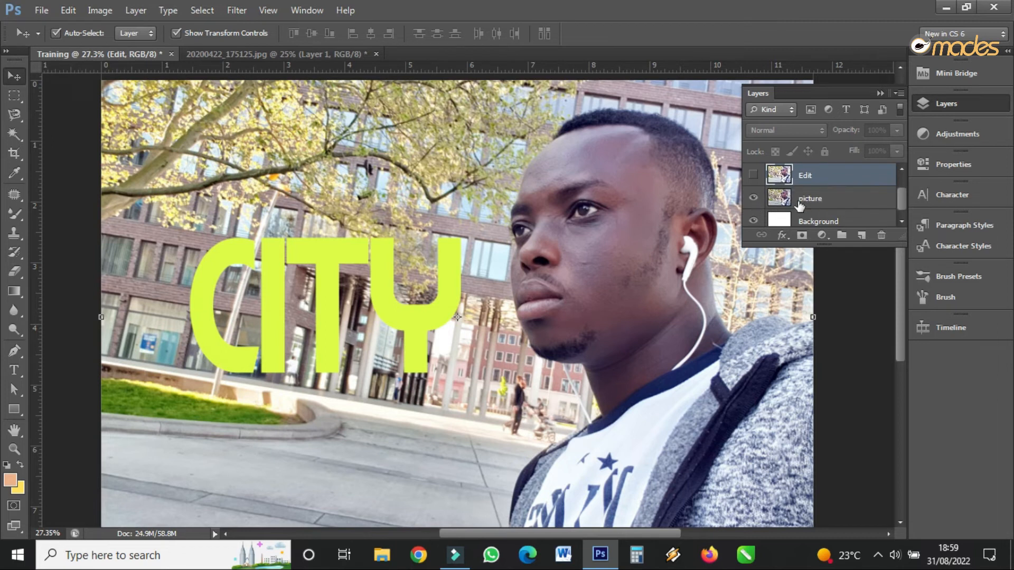
click(750, 175)
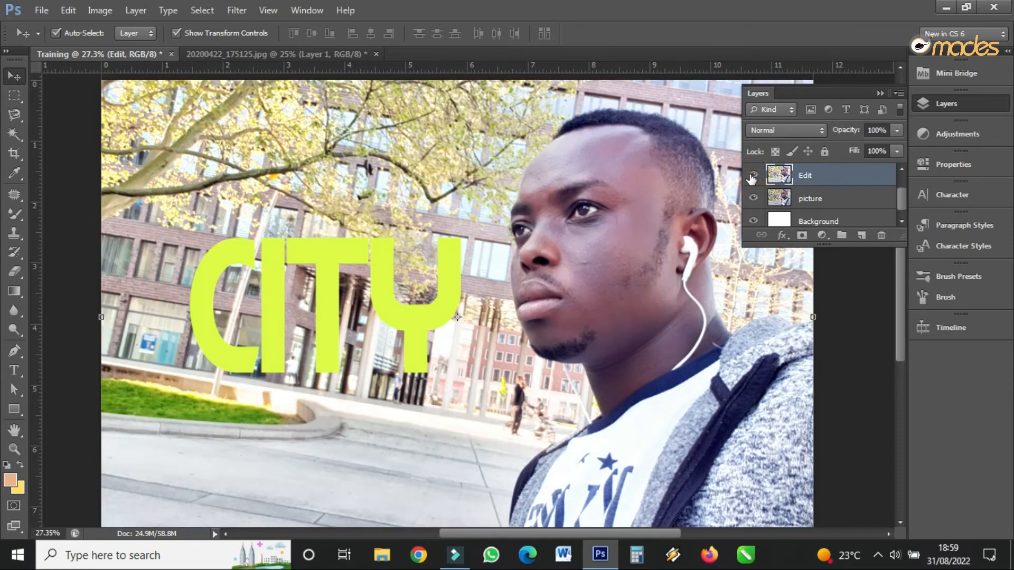
click(752, 176)
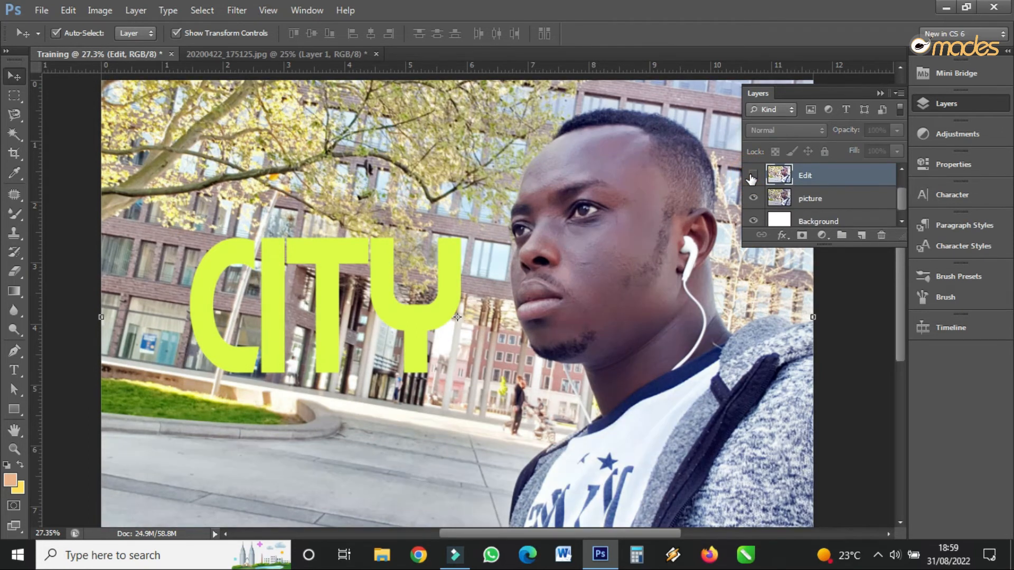
click(751, 176)
click(752, 176)
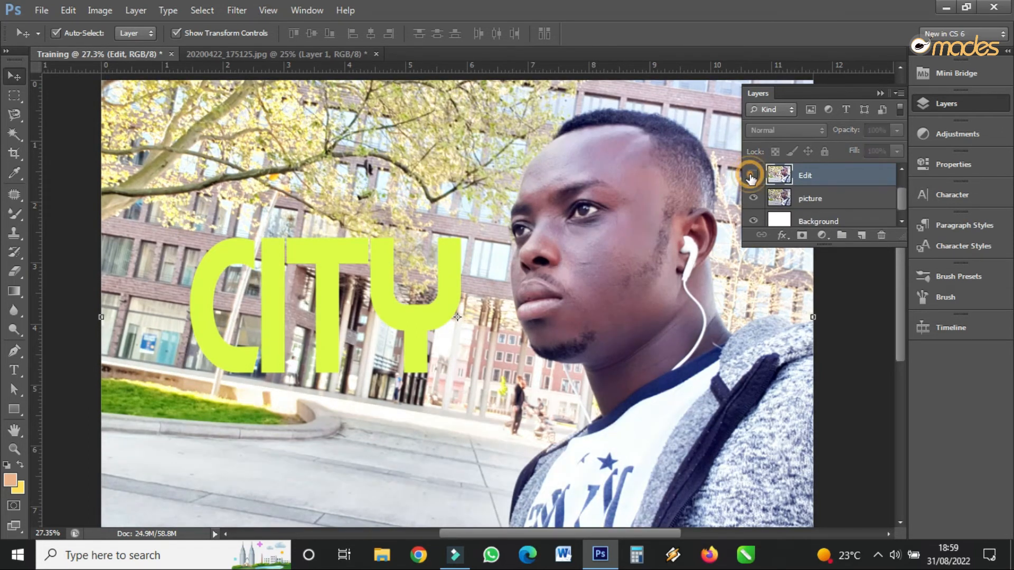
click(752, 176)
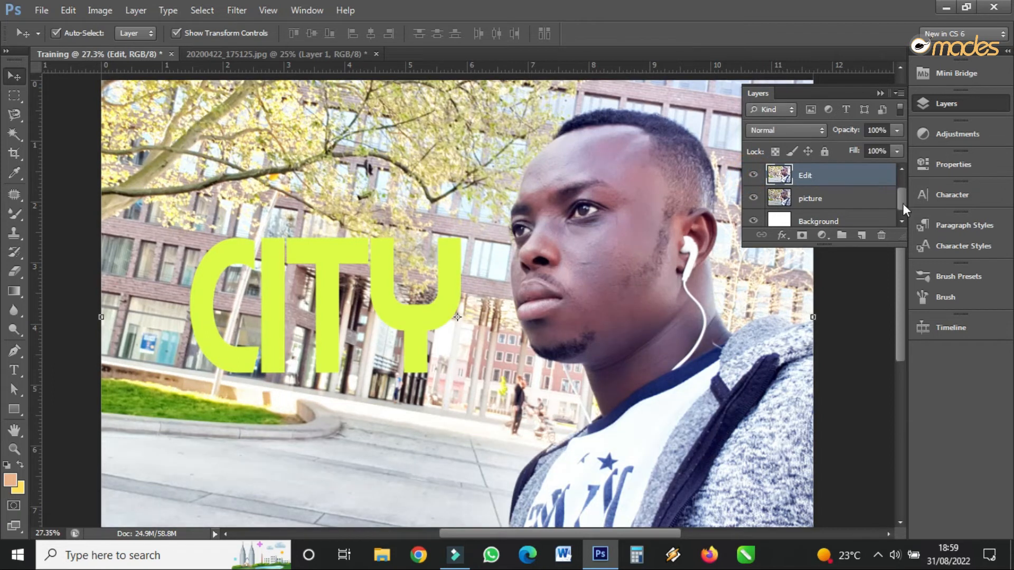
Apply another Levels adjustment to the Edit layer, raising the black input level to 15.
click(100, 10)
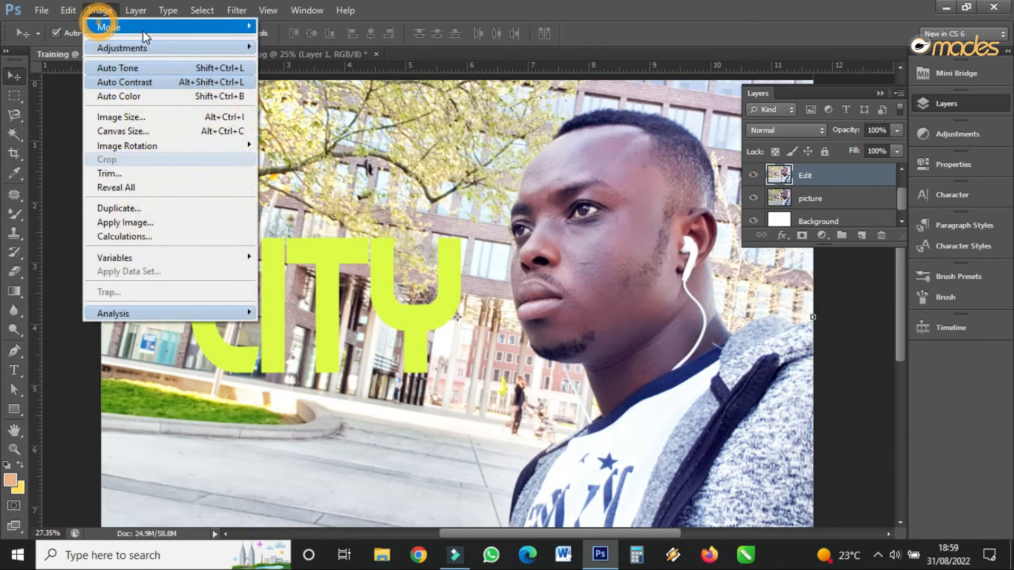
mouse_move(137, 47)
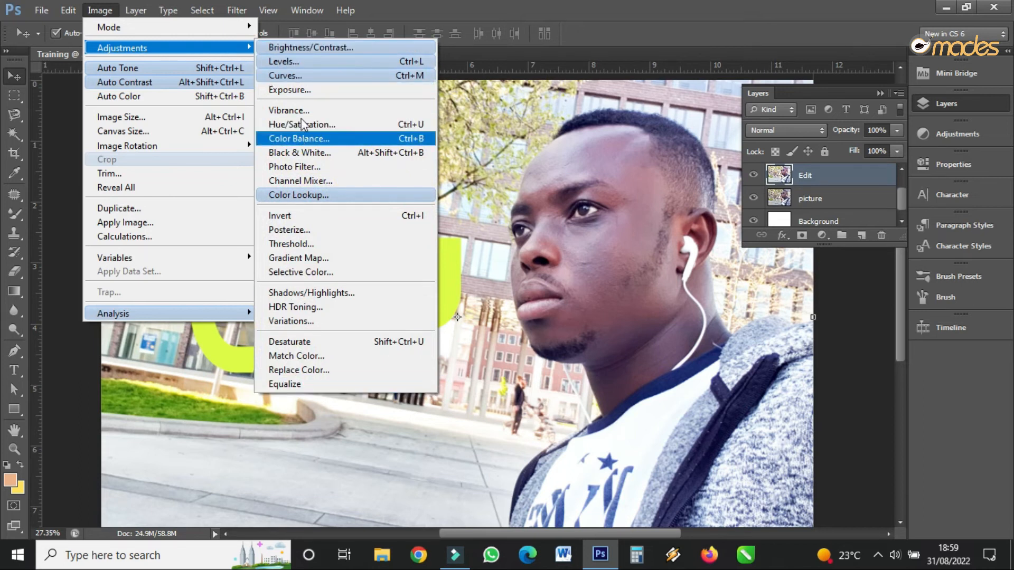
click(302, 61)
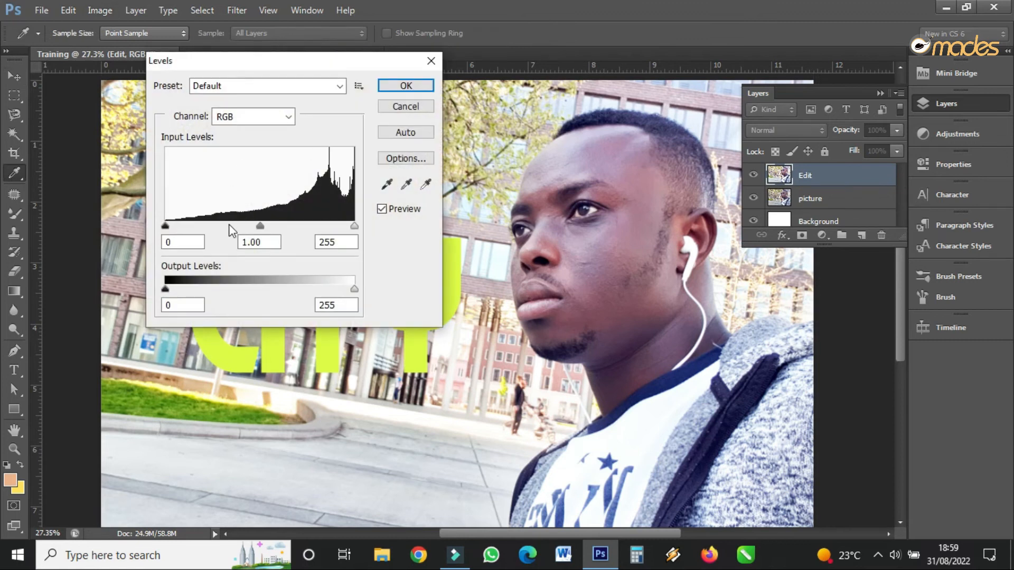
drag(165, 226, 176, 226)
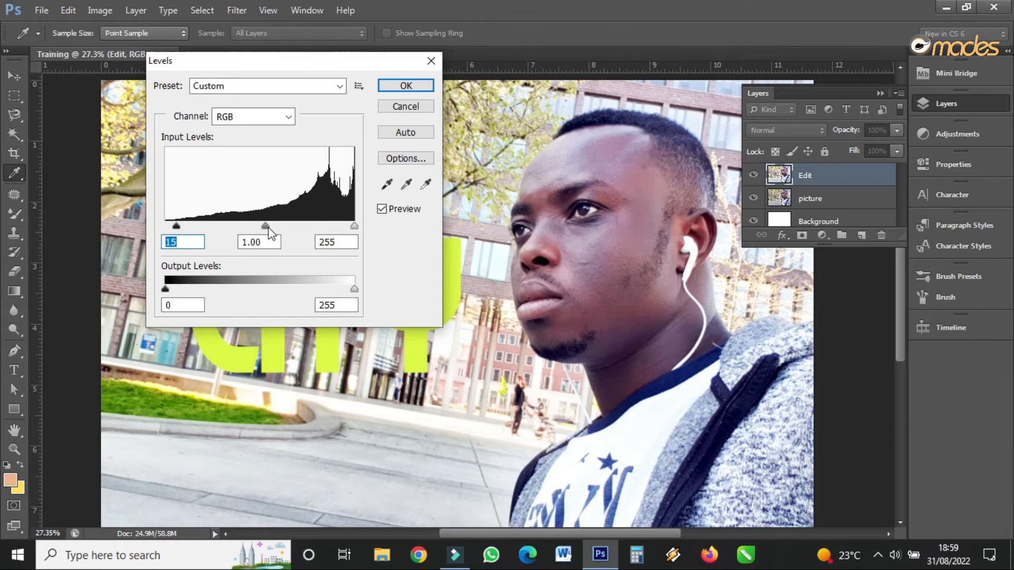
drag(268, 227, 268, 227)
click(406, 86)
Apply a Hue/Saturation adjustment to the Edit layer with hue +17 and saturation -16.
click(108, 12)
mouse_move(132, 47)
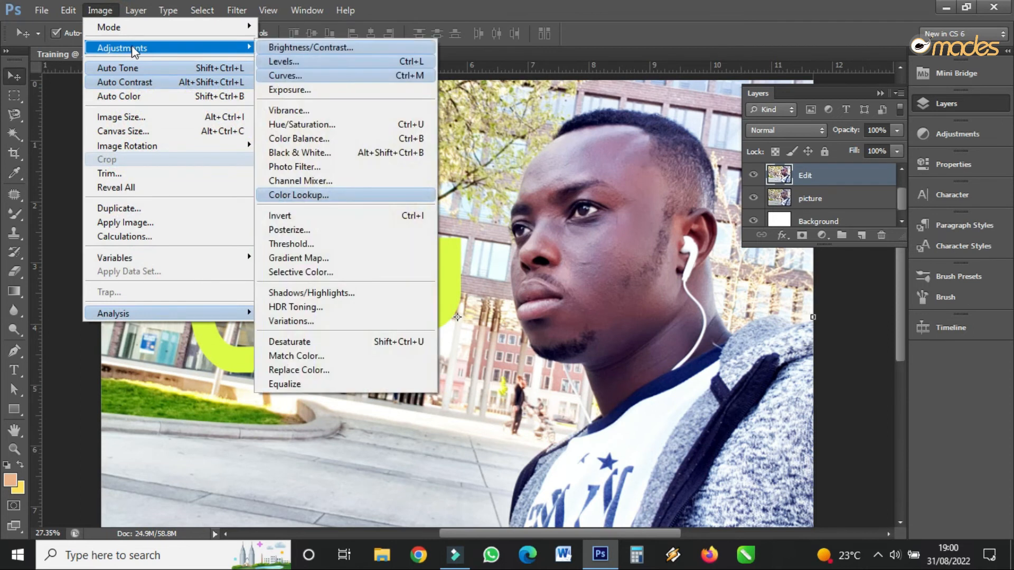
click(334, 125)
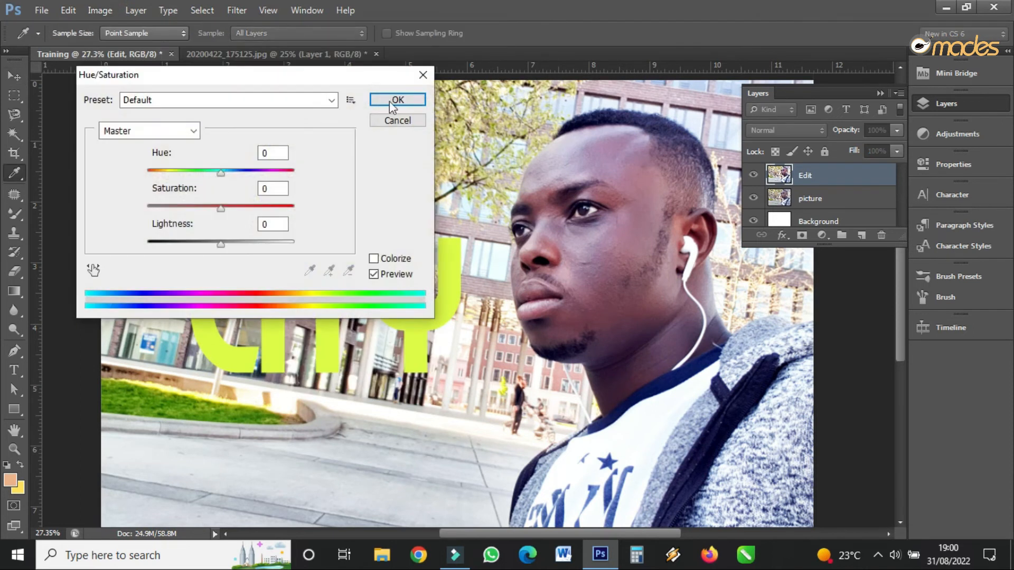
drag(221, 173, 233, 174)
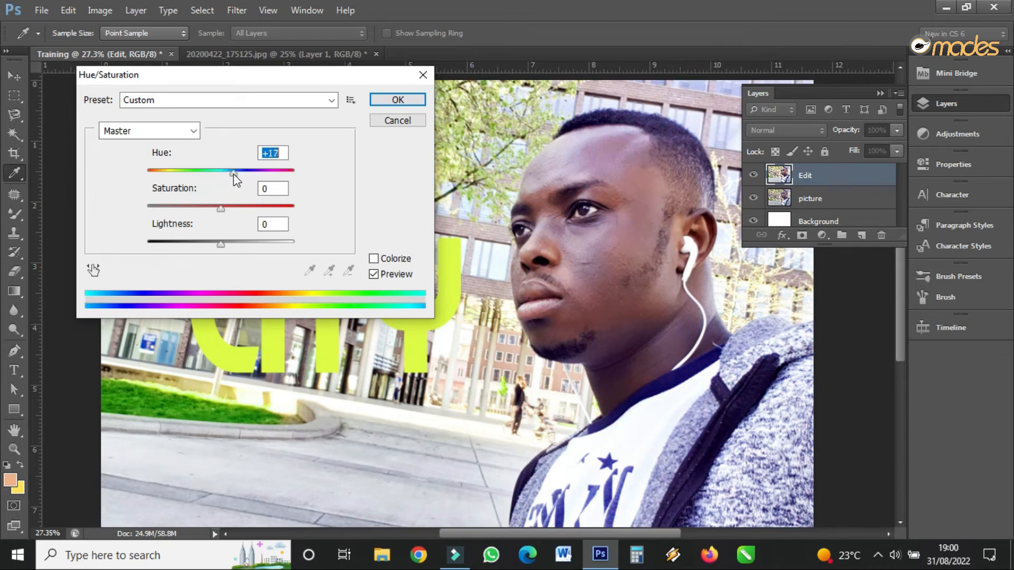
drag(221, 211, 146, 208)
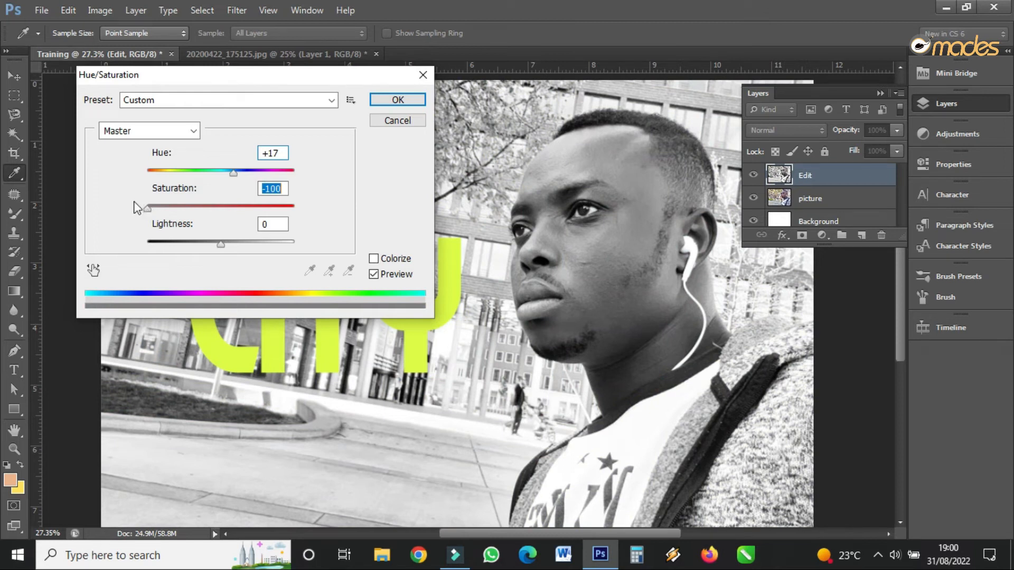
drag(148, 208, 210, 210)
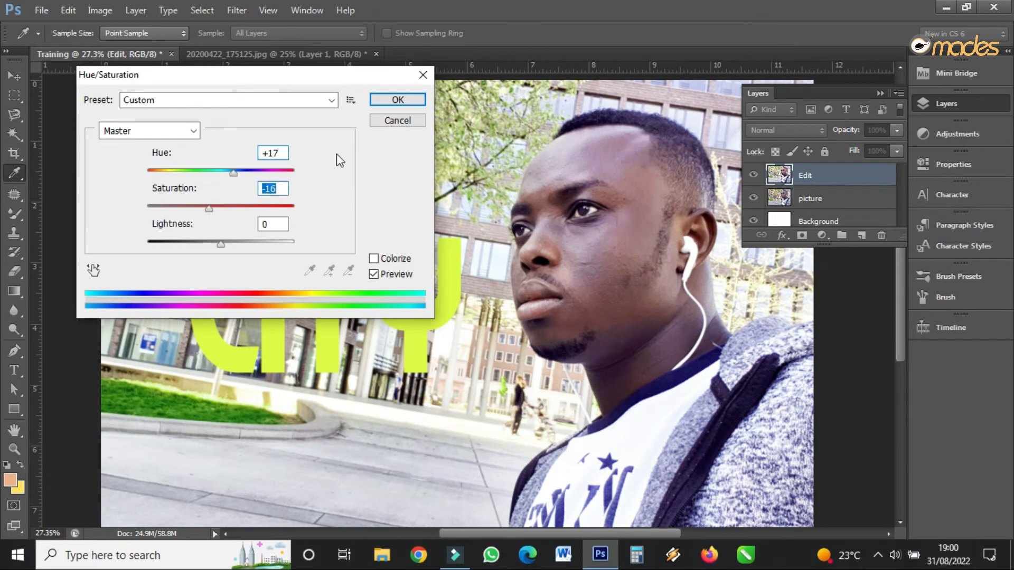
click(384, 102)
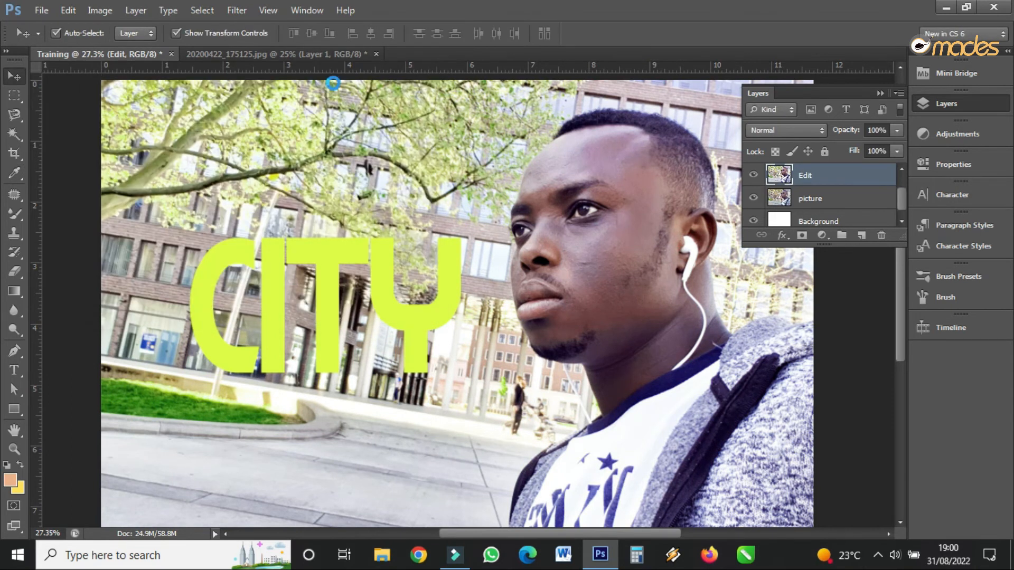
Apply a Color Balance adjustment to the Edit layer's midtones with cyan/red -6, magenta/green -3 and yellow/blue shifted toward blue.
click(97, 12)
mouse_move(154, 52)
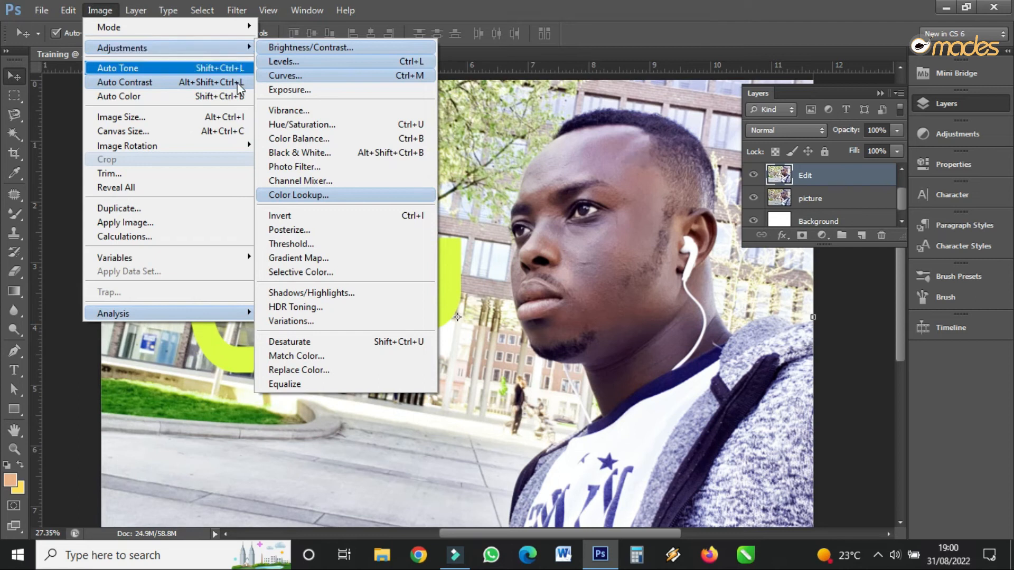
click(289, 136)
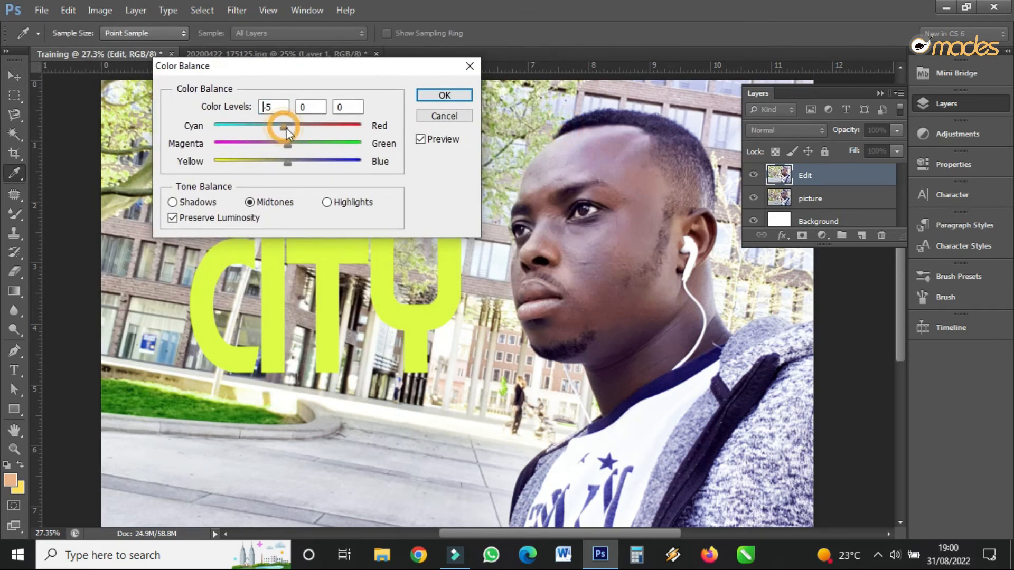
drag(303, 128, 312, 165)
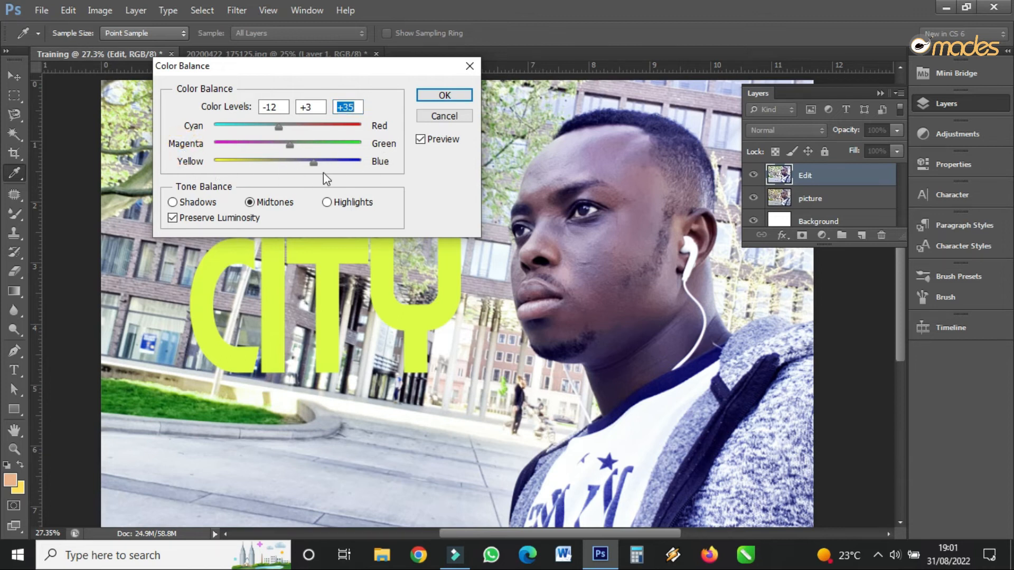
drag(315, 164, 284, 145)
click(286, 142)
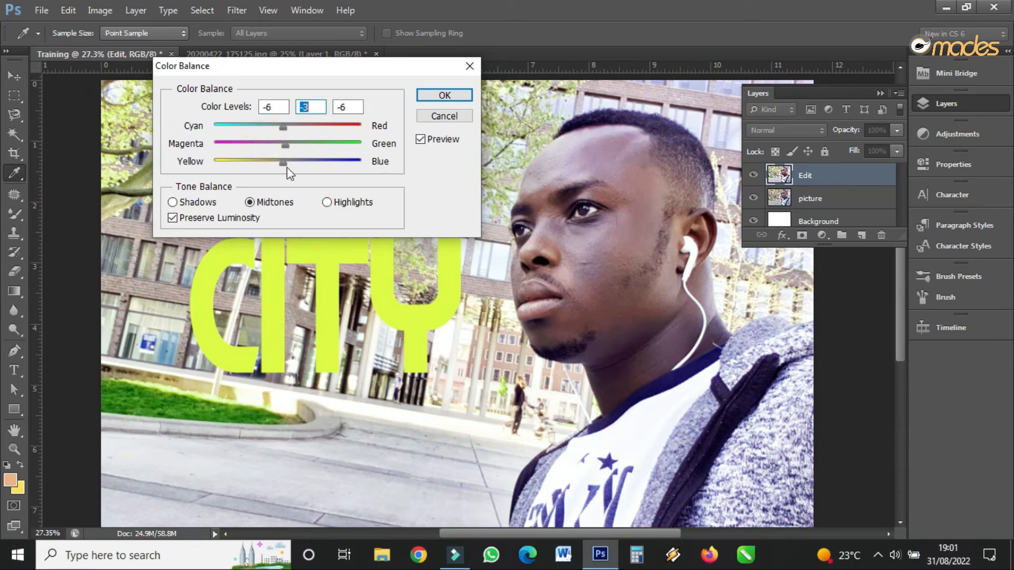
click(283, 164)
drag(300, 166, 305, 170)
click(445, 96)
key(v)
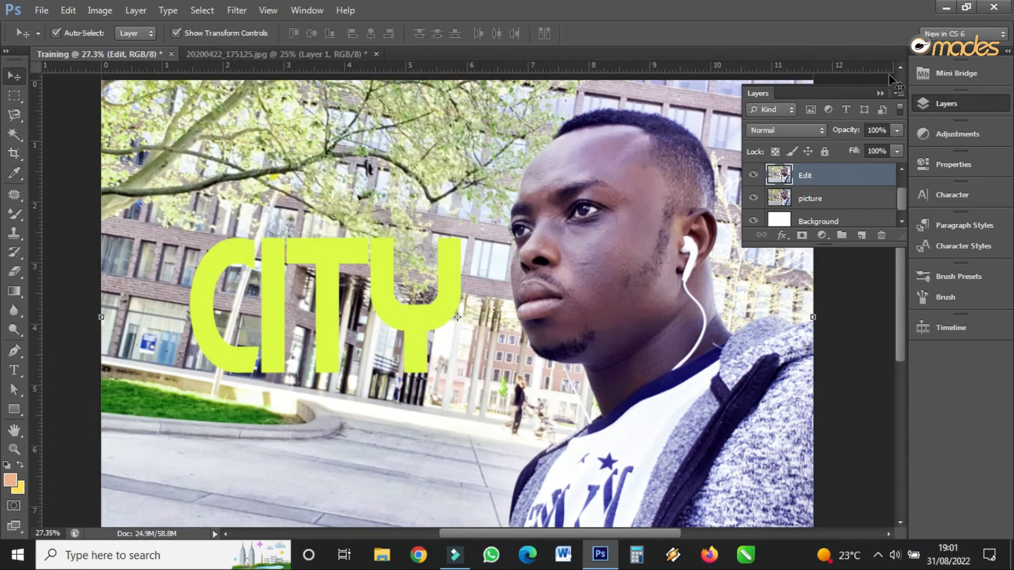
Toggle the Edit layer's visibility to compare the color-balanced image with the original picture.
click(753, 177)
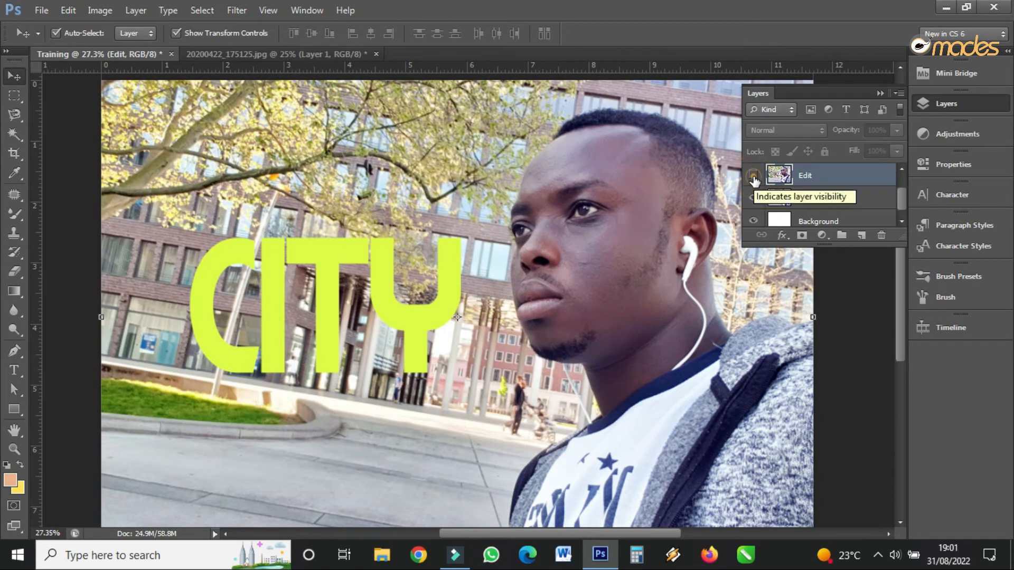
click(753, 177)
click(754, 177)
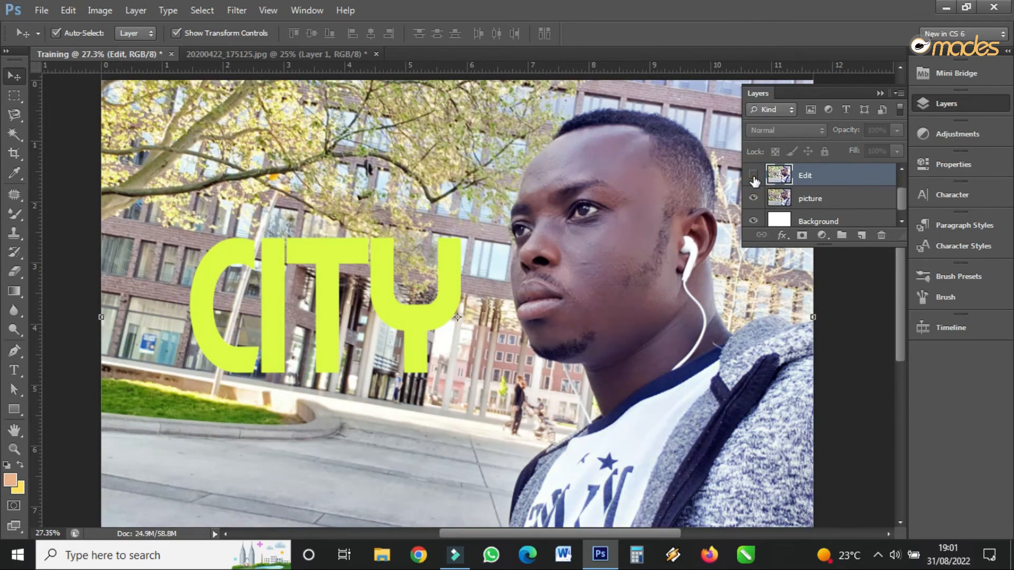
click(754, 177)
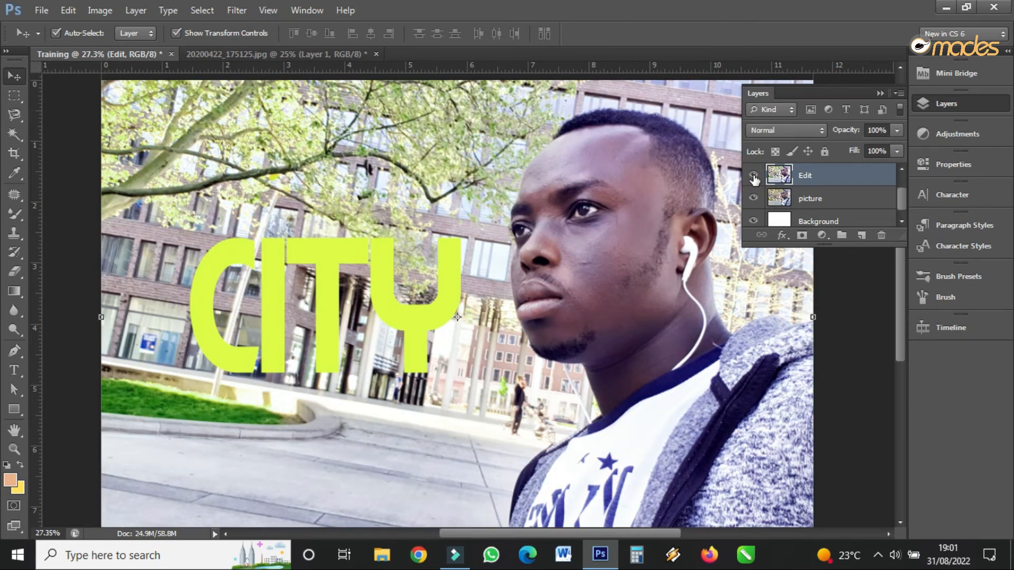
Try Auto Color on the Edit layer, comparing it with the original picture before undoing the correction.
click(100, 10)
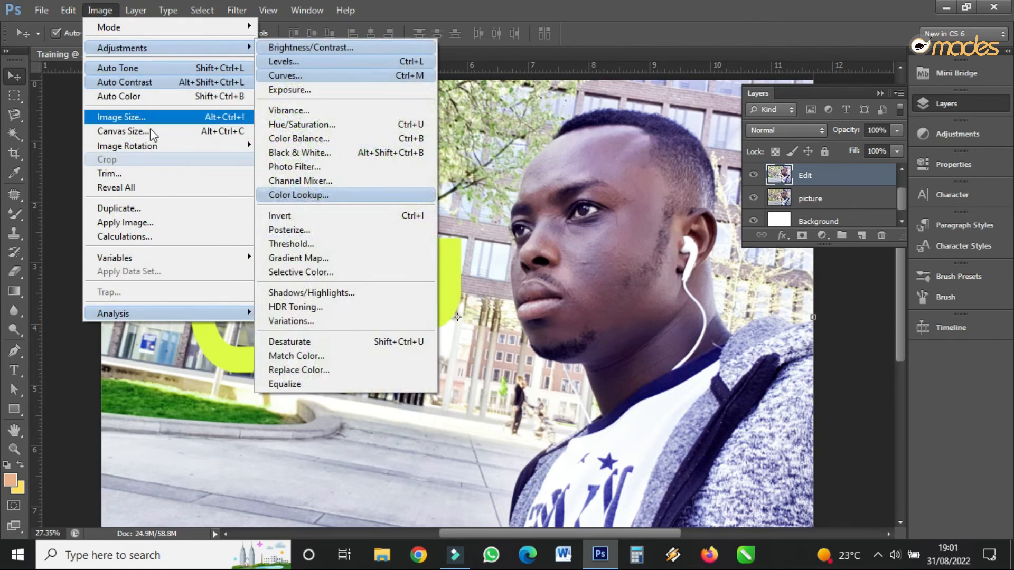
click(136, 101)
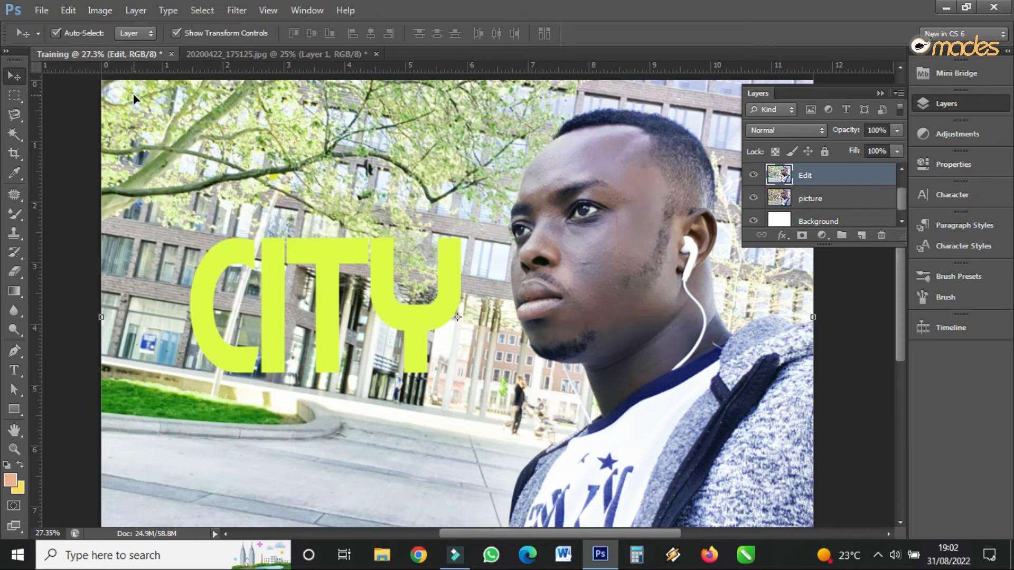
click(754, 176)
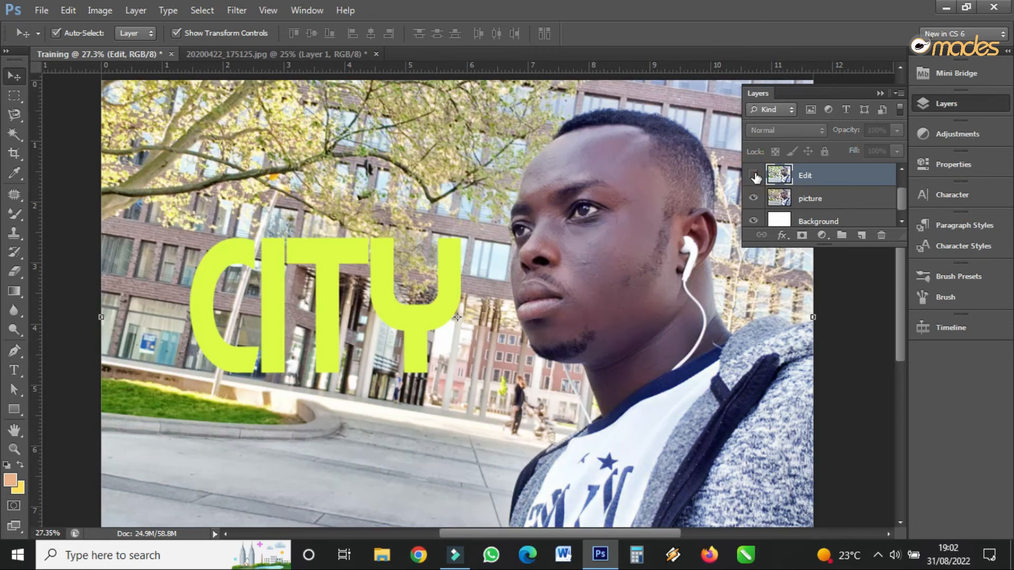
click(754, 176)
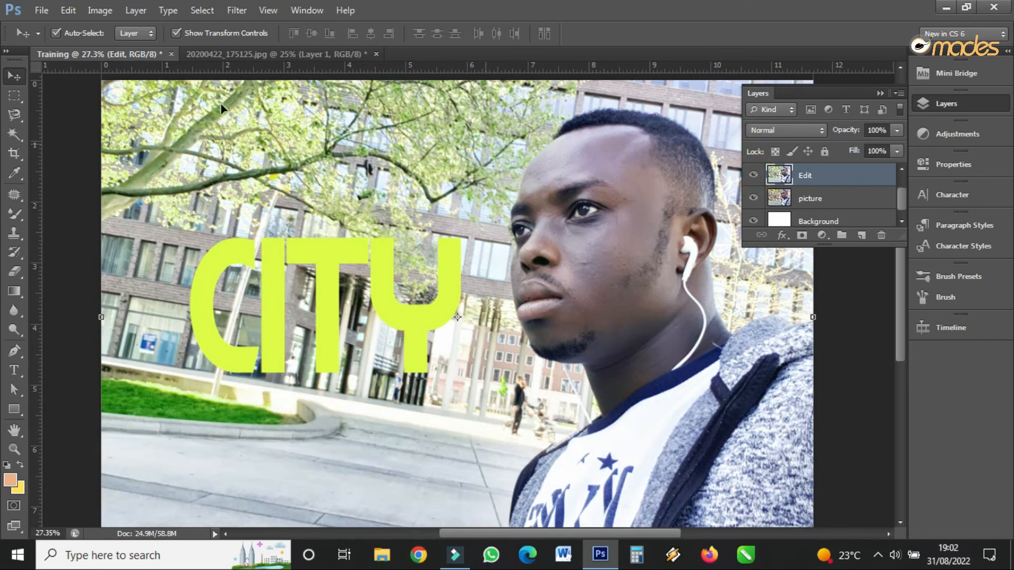
click(74, 11)
click(141, 42)
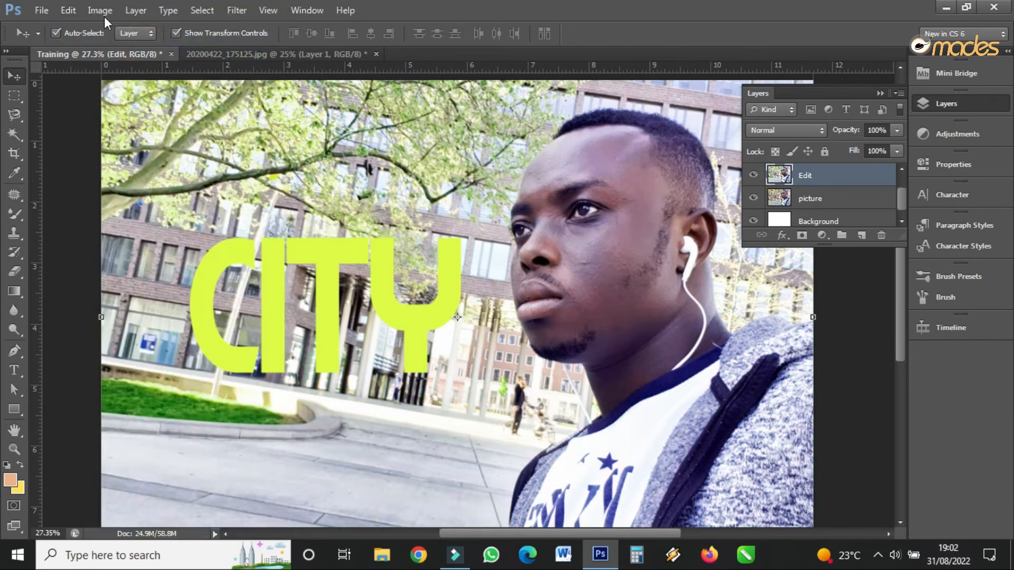
Try Auto Contrast on the Edit layer, comparing it with the original picture before undoing the correction.
click(86, 11)
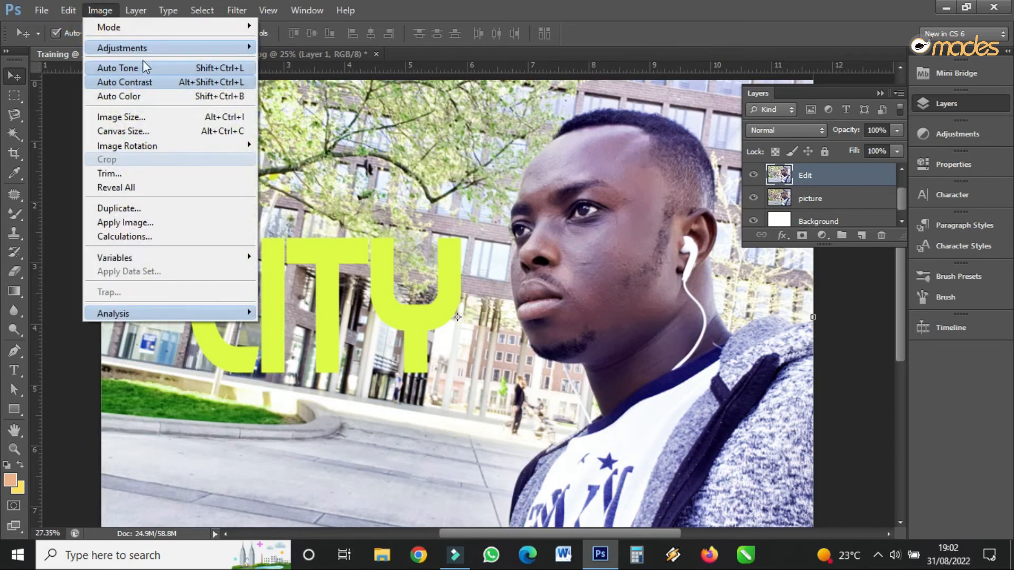
click(142, 82)
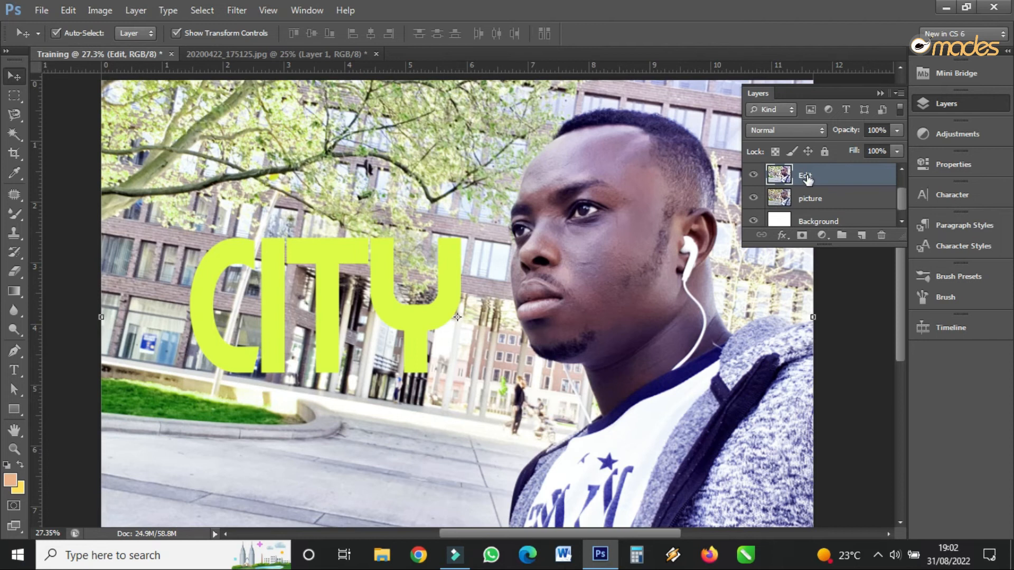
click(753, 176)
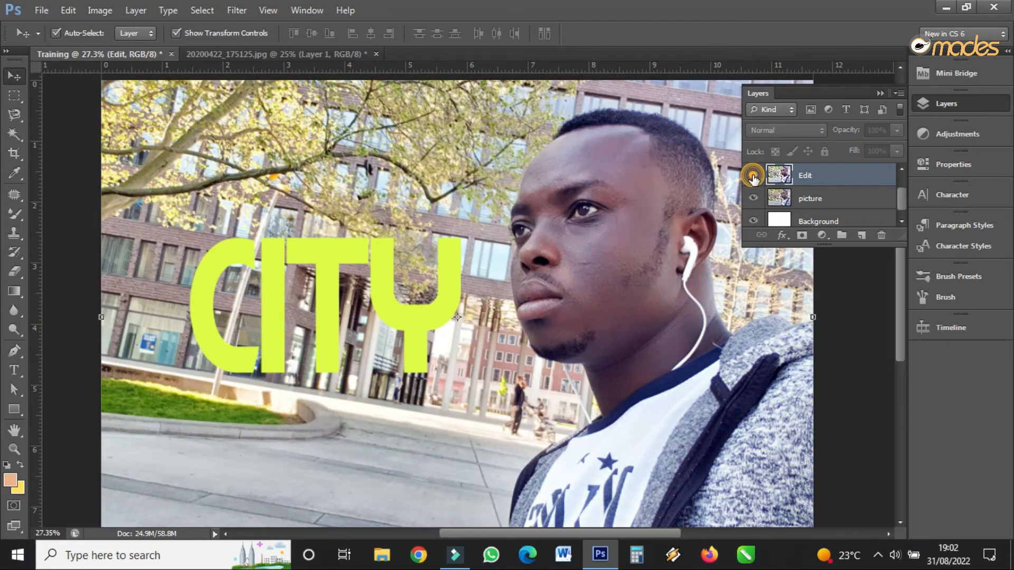
click(752, 176)
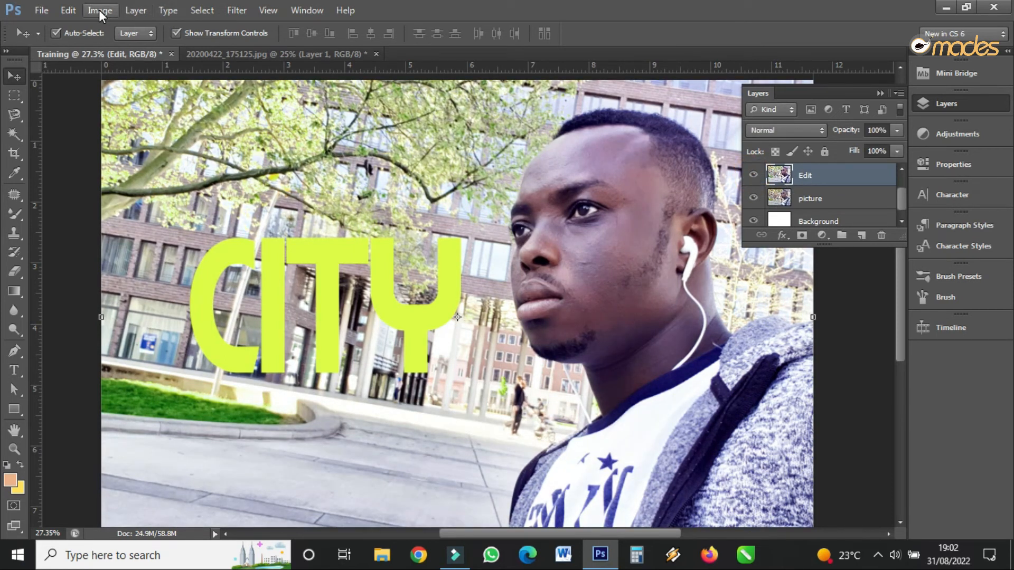
click(68, 10)
click(103, 42)
Apply Auto Tone to the Edit layer and toggle the layer's visibility to compare it with the original picture.
click(100, 10)
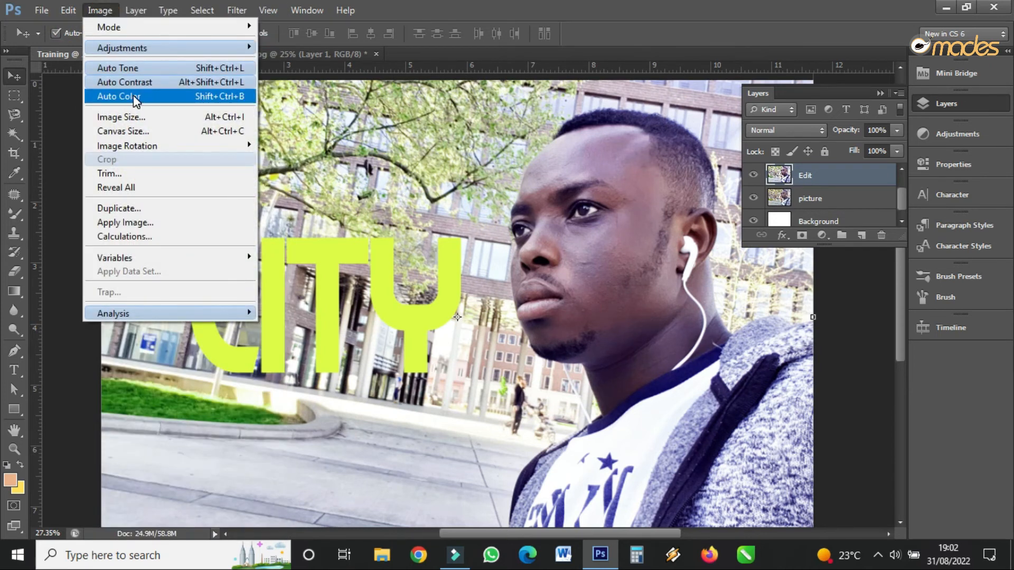
click(138, 65)
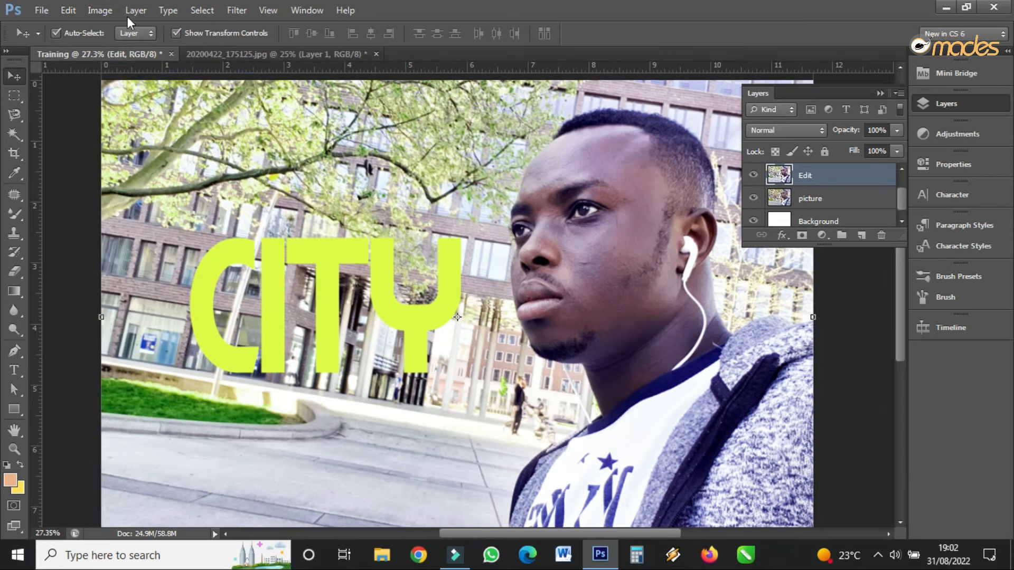
click(753, 174)
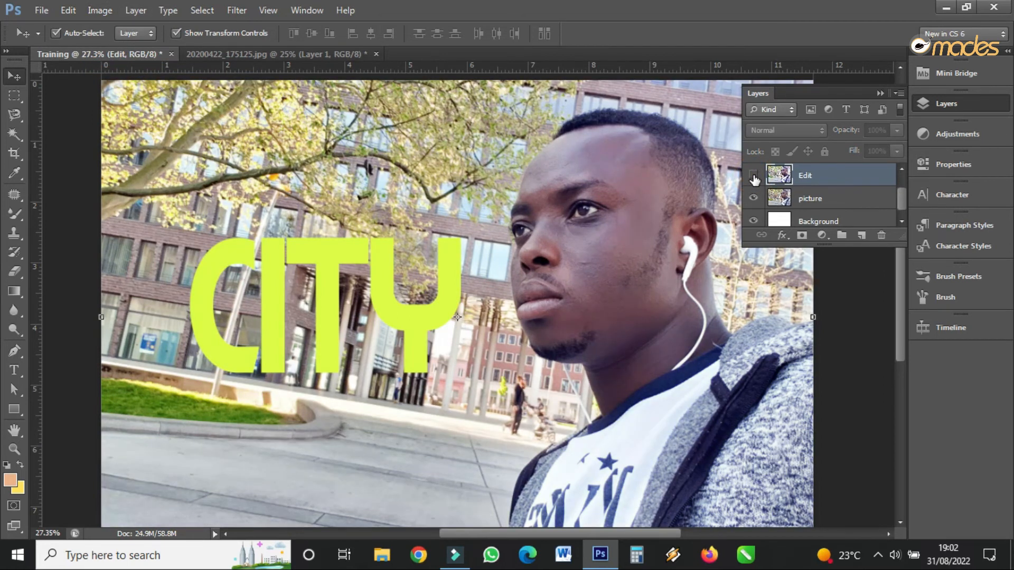
click(753, 174)
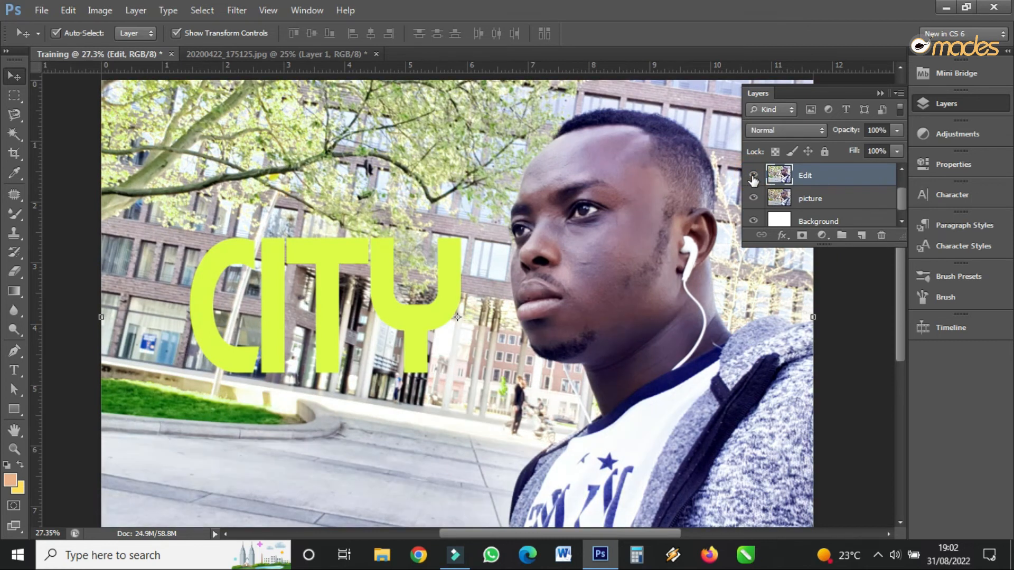
Delete the Edit layer from the Training document.
scroll(753, 185, down, 1)
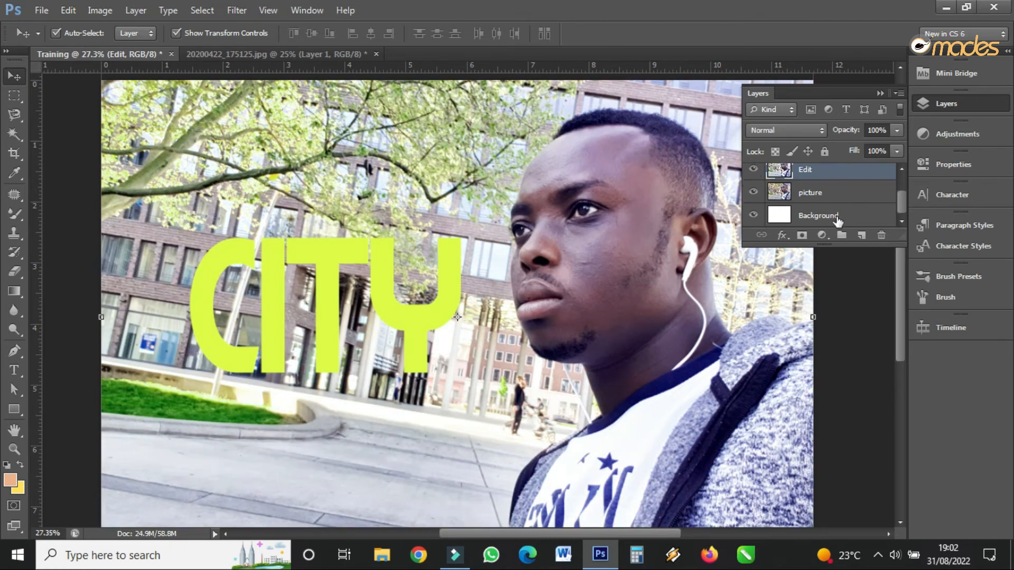
scroll(827, 202, up, 2)
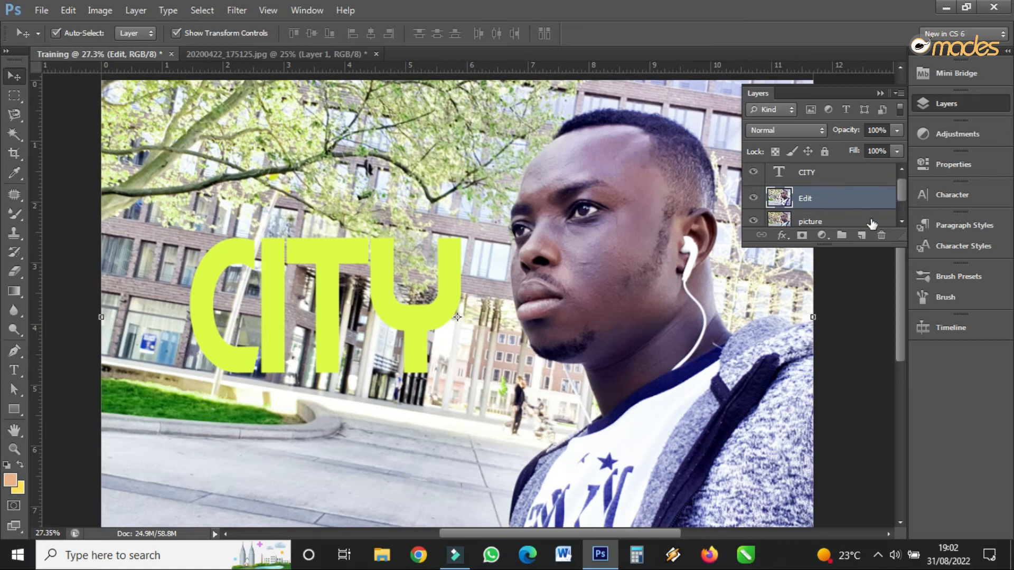
click(880, 235)
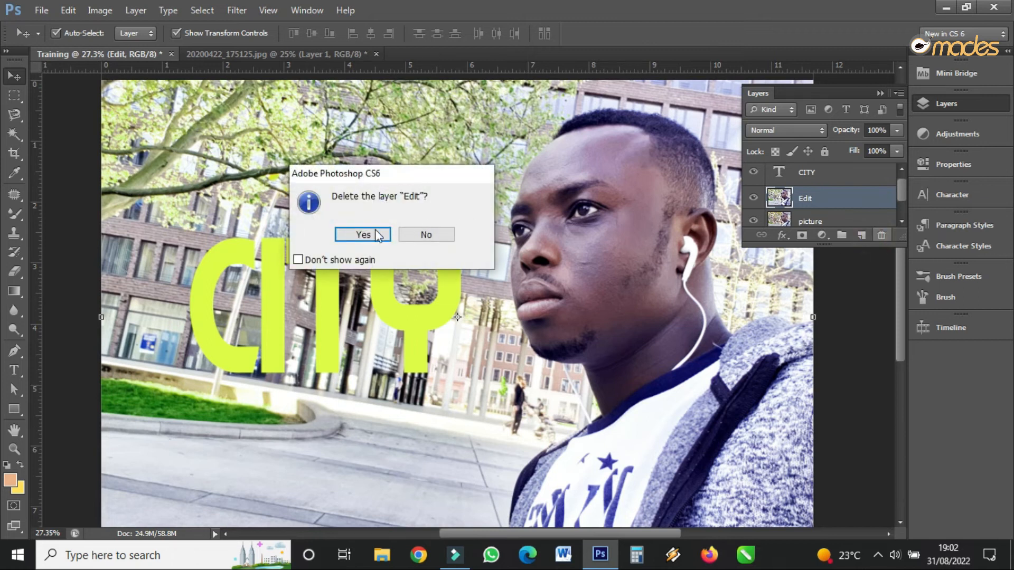
click(362, 234)
Duplicate the picture layer and rename the copy "Auto Tone".
drag(807, 202, 862, 237)
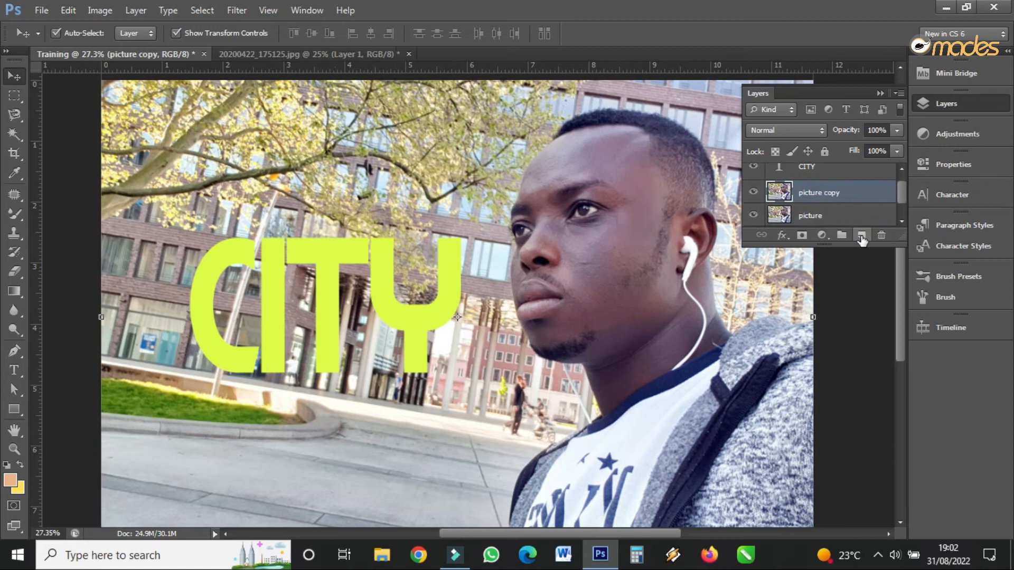
right_click(847, 194)
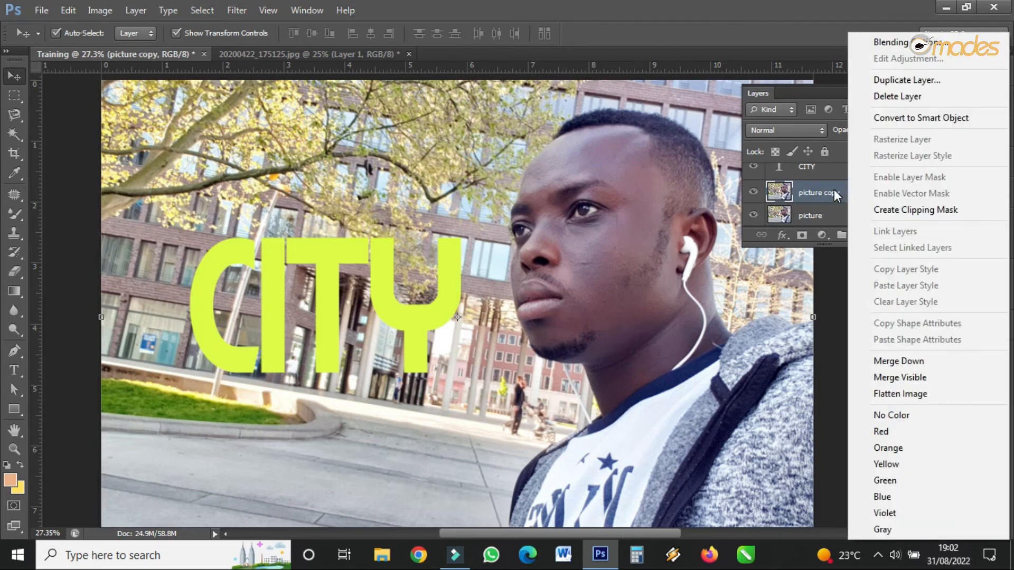
click(834, 190)
double_click(834, 193)
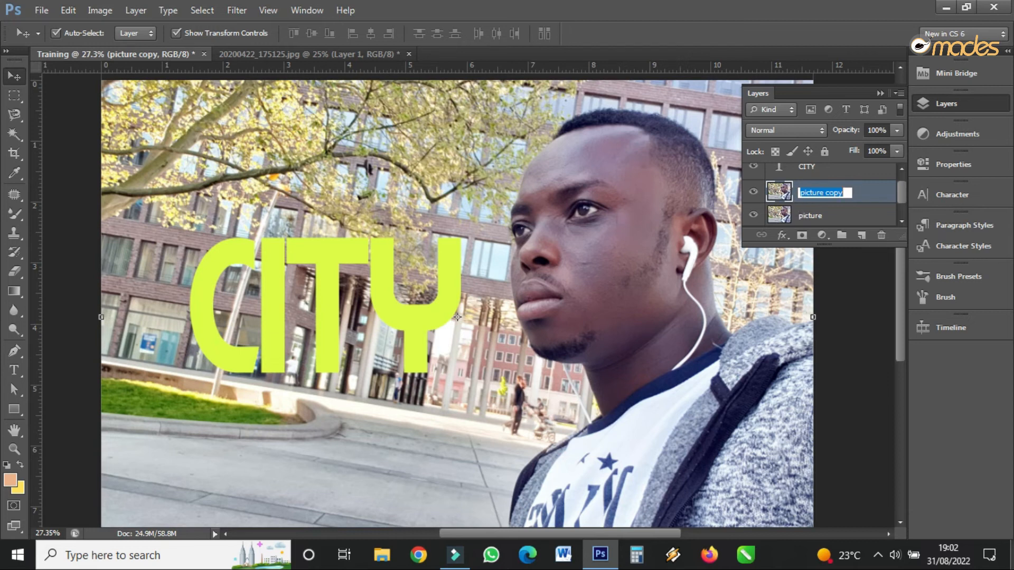
click(95, 9)
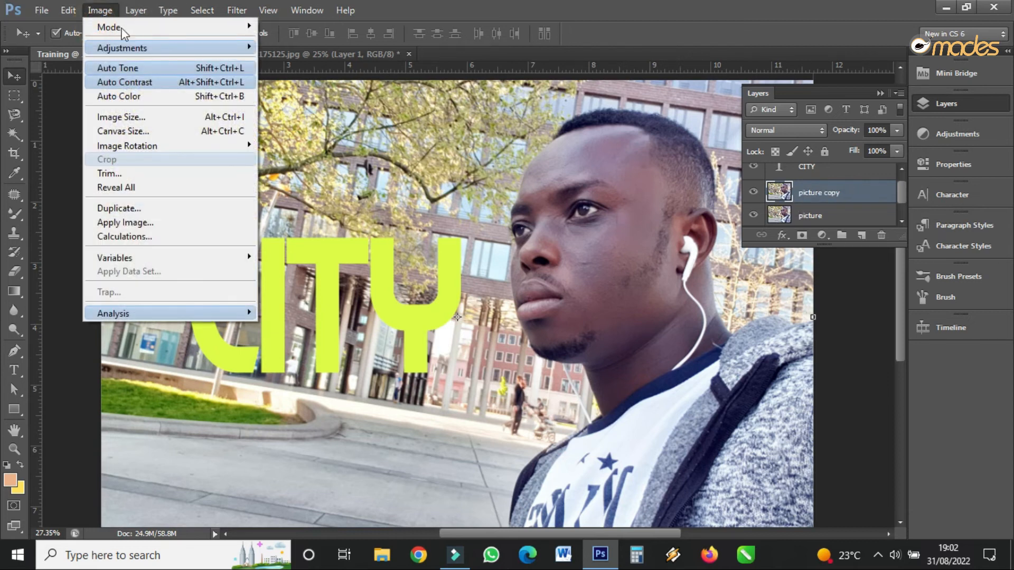
mouse_move(129, 45)
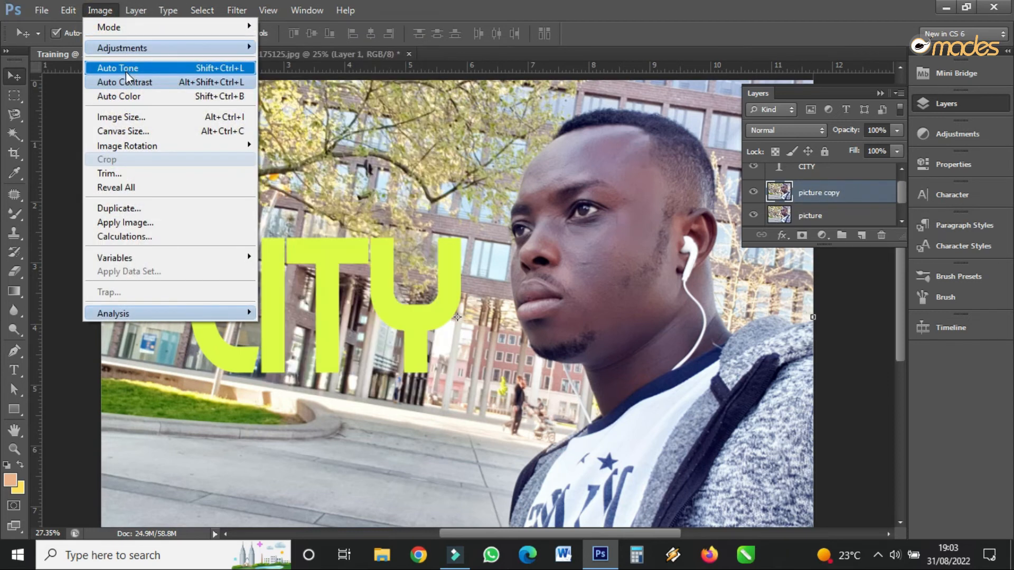
click(834, 196)
double_click(834, 193)
click(834, 195)
click(834, 195)
click(835, 195)
click(844, 192)
drag(845, 192, 785, 198)
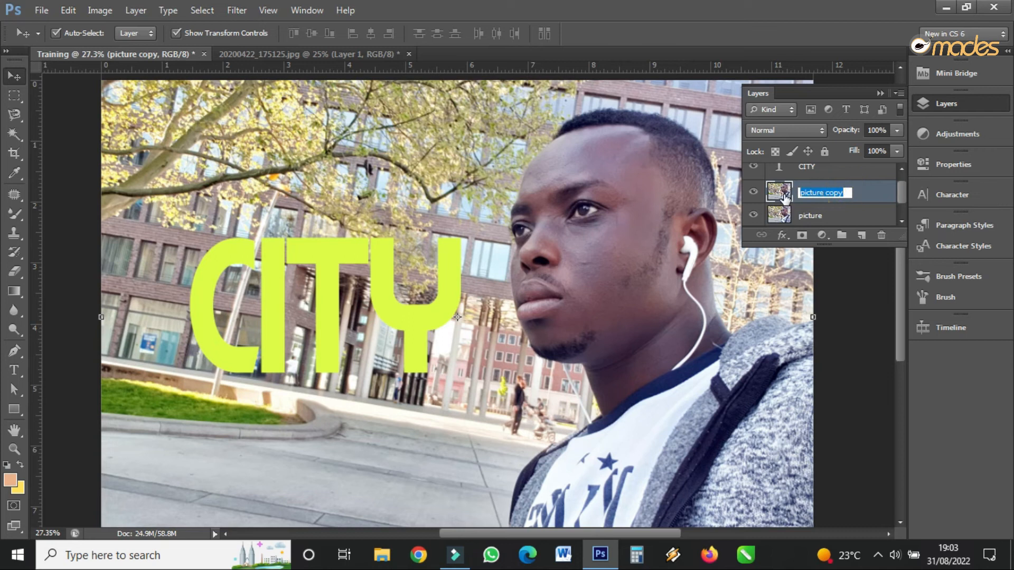
text(Auto Tone)
key(Return)
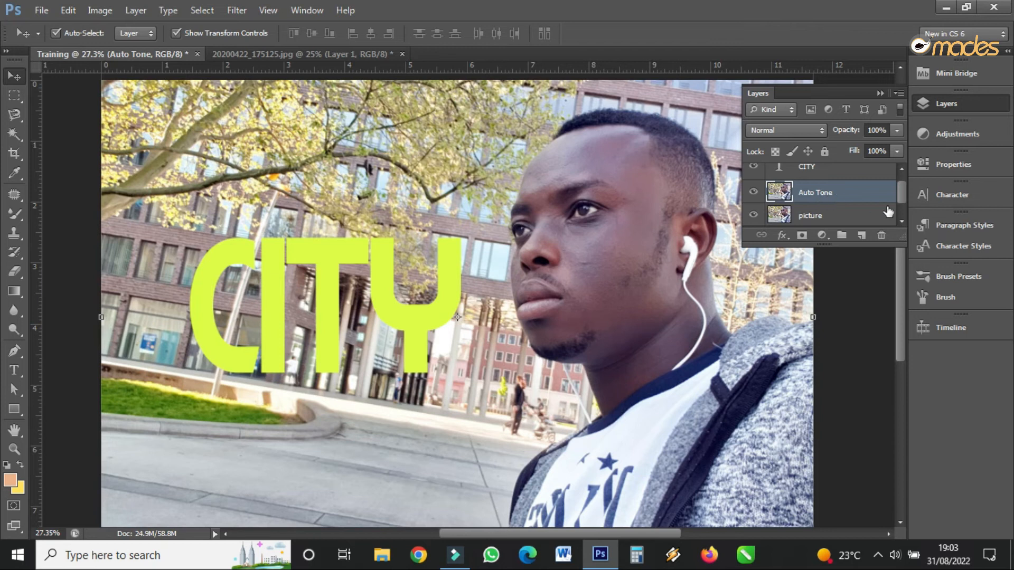
Apply the Auto Tone correction twice to the Auto Tone layer, checking it against the original picture in between.
click(861, 196)
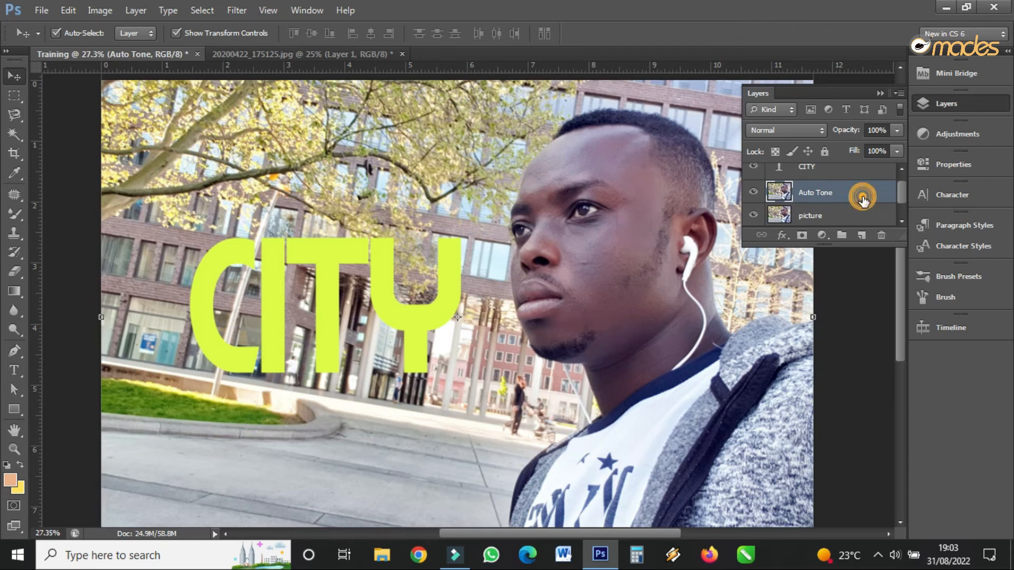
click(101, 11)
click(113, 68)
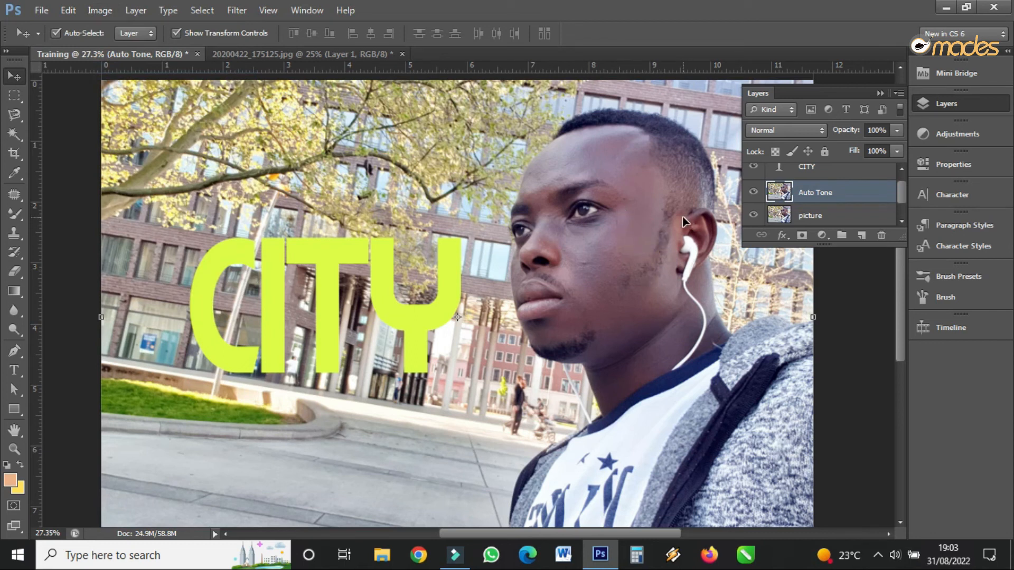
click(754, 215)
click(753, 216)
click(754, 193)
click(112, 12)
click(125, 71)
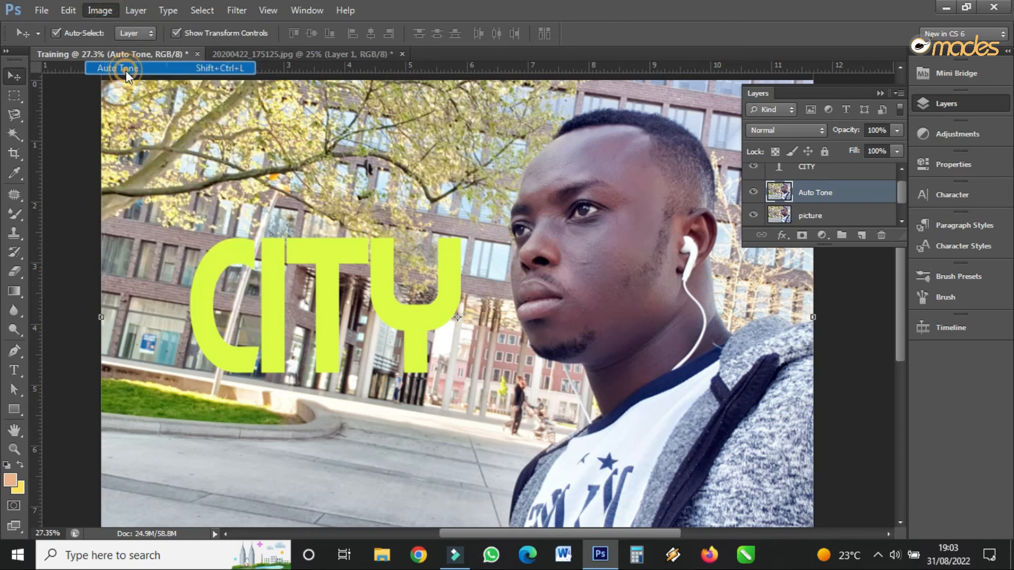
scroll(901, 195, down, 1)
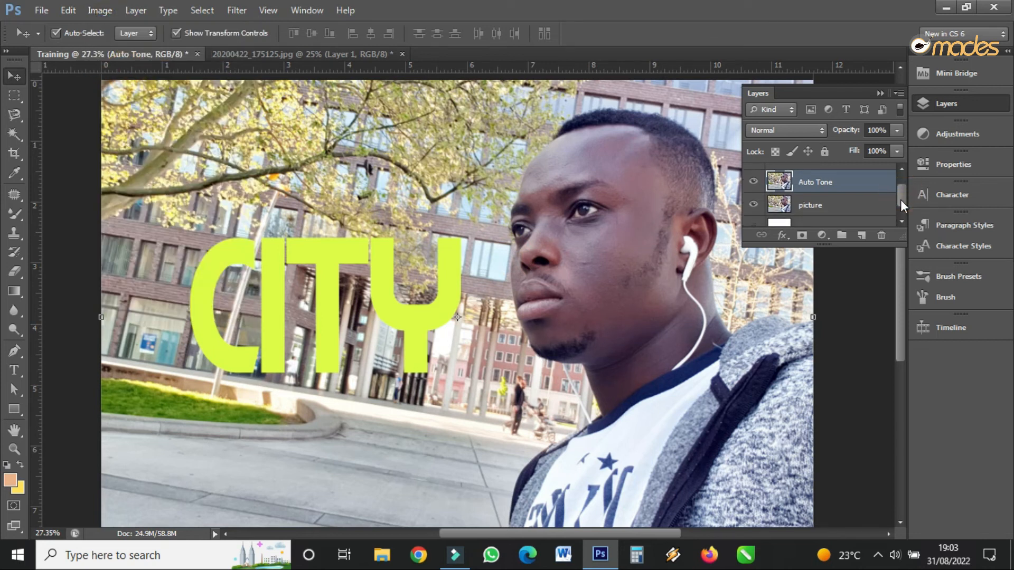
Duplicate the picture layer and rename the copy "Auto Contrast".
click(829, 197)
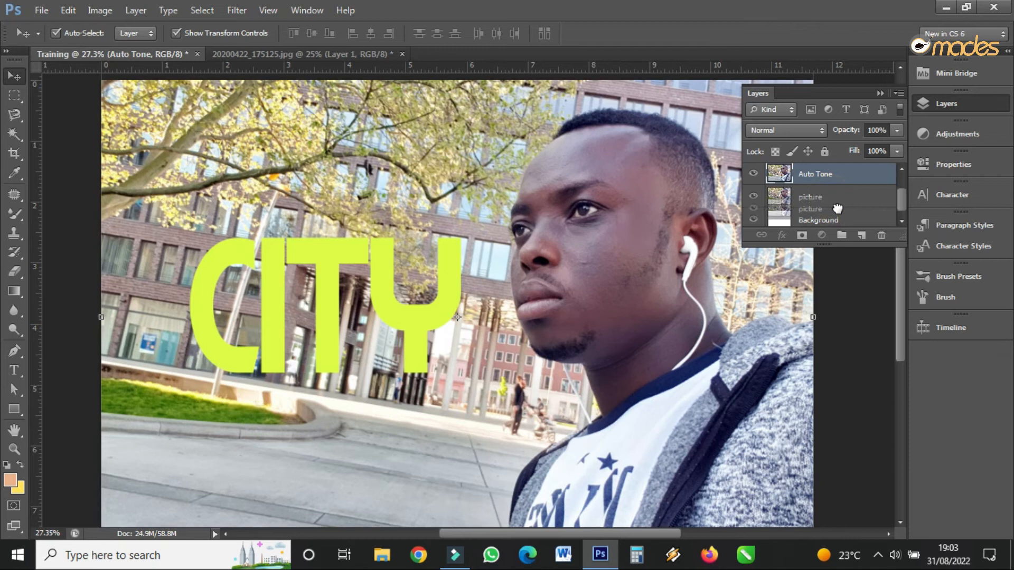
drag(839, 205, 867, 241)
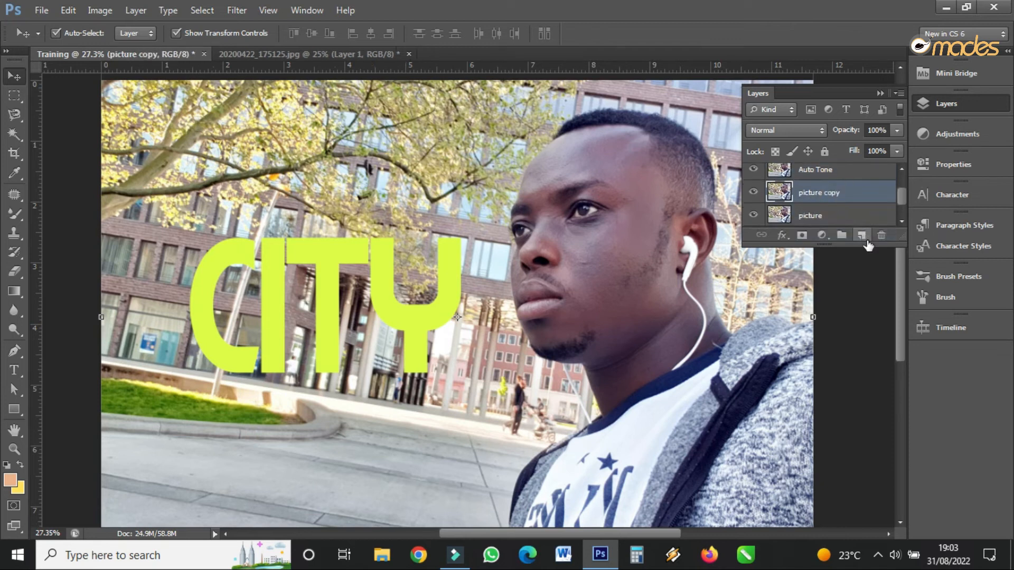
click(850, 195)
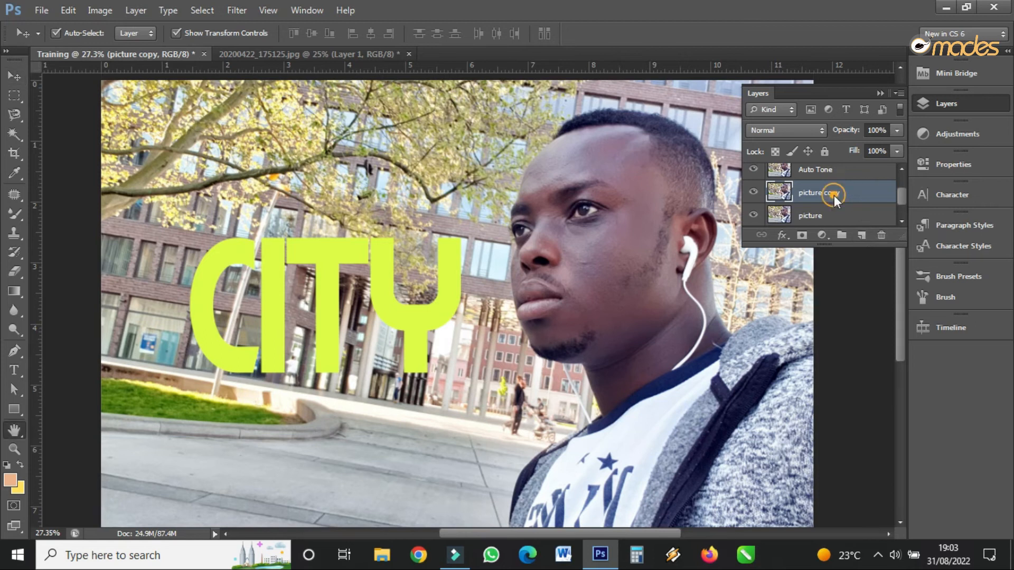
double_click(834, 195)
click(925, 161)
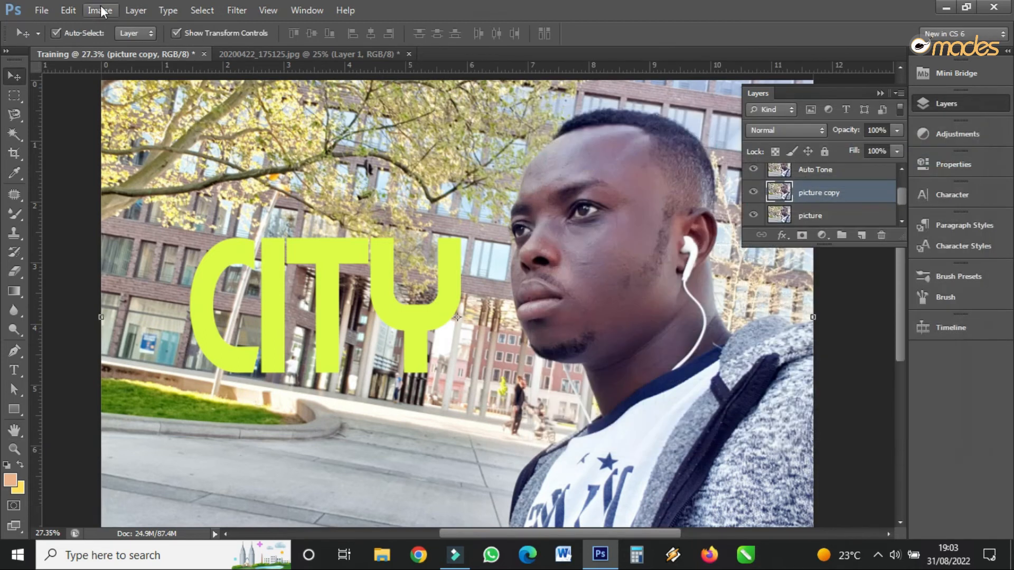
click(100, 10)
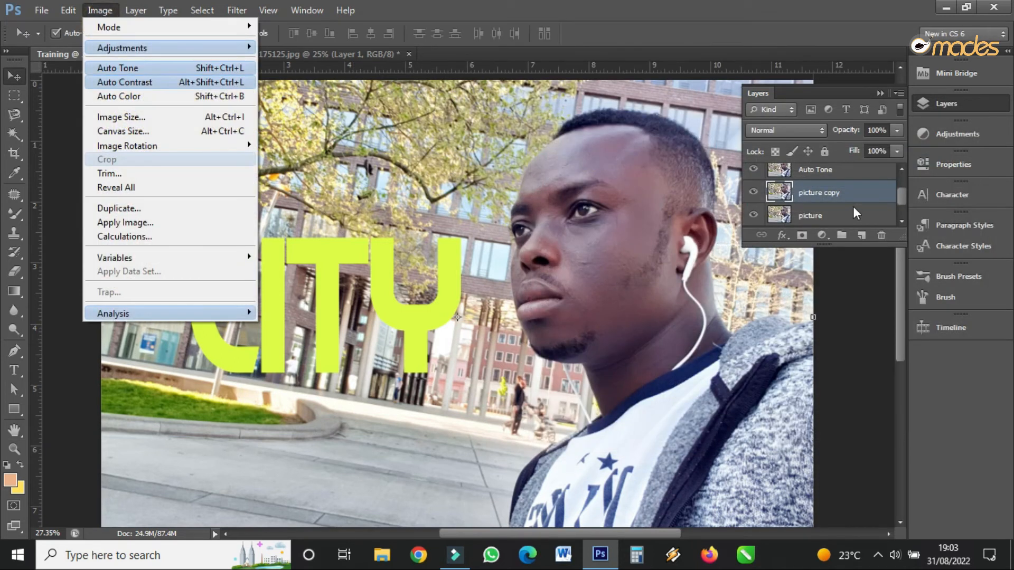
click(835, 191)
double_click(830, 191)
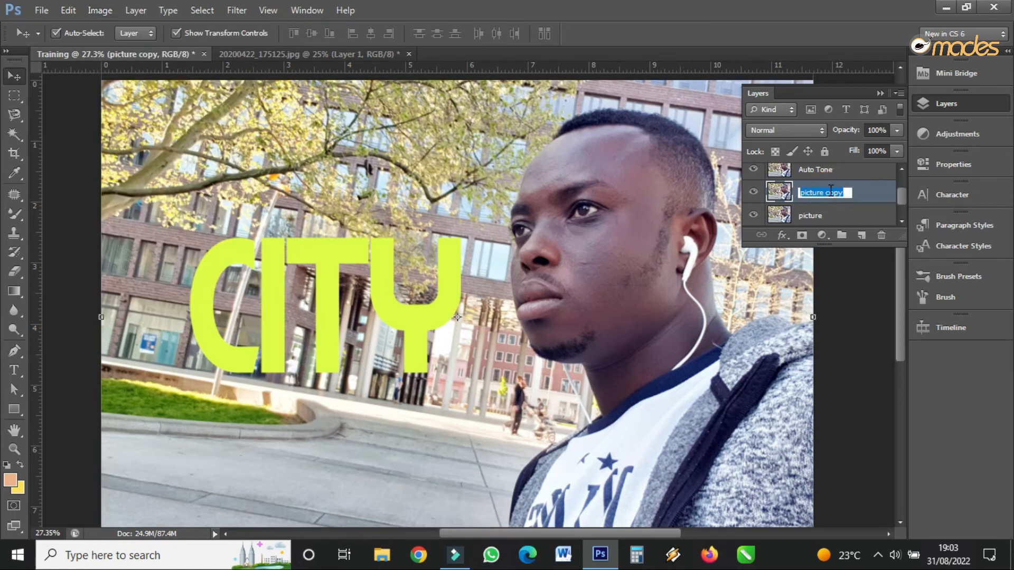
text(Auto Con)
key(BackSpace)
text(ntrast)
click(866, 216)
Apply the Auto Contrast correction twice to the Auto Contrast layer.
click(853, 196)
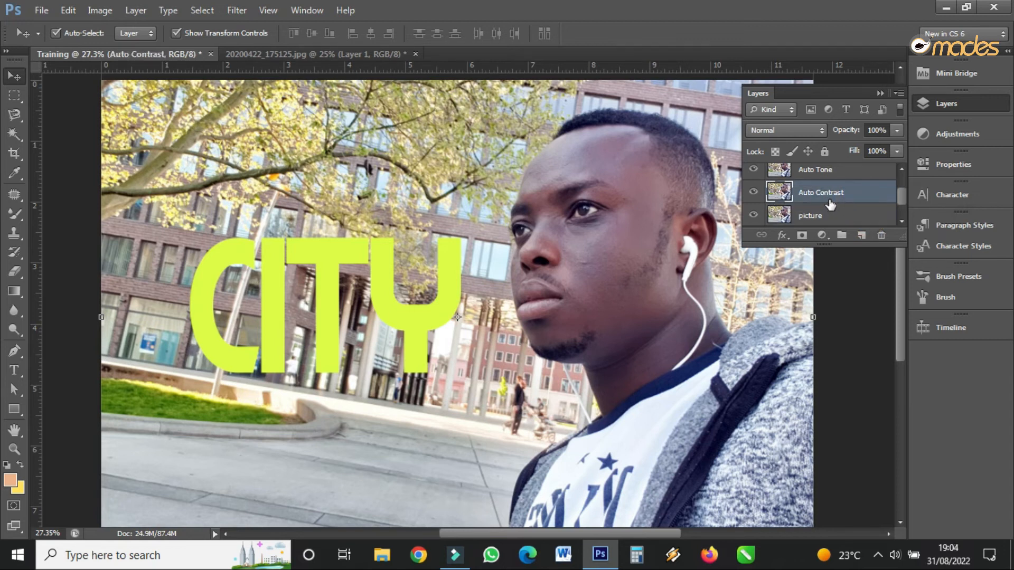
click(113, 11)
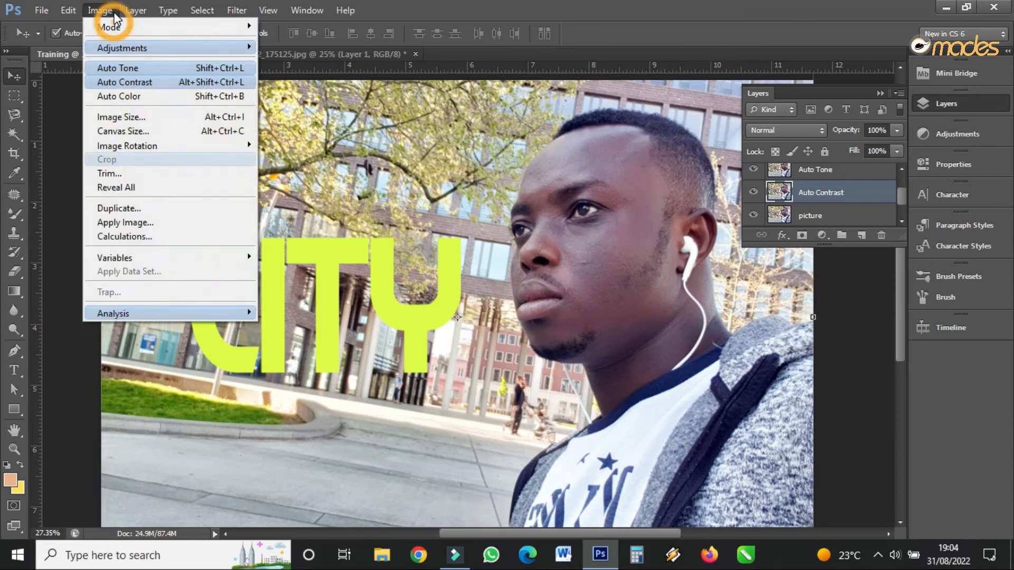
click(125, 81)
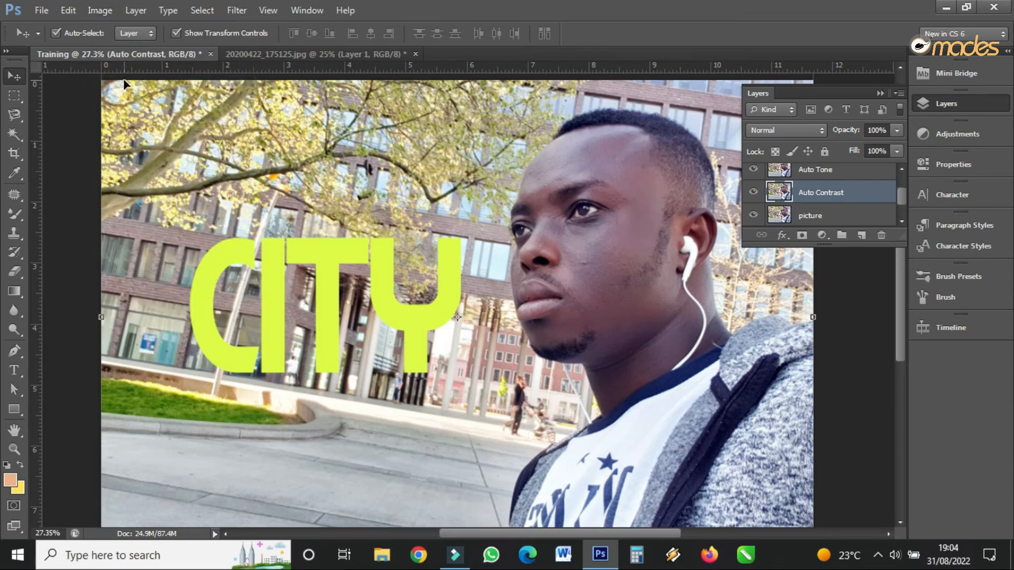
click(816, 172)
click(811, 204)
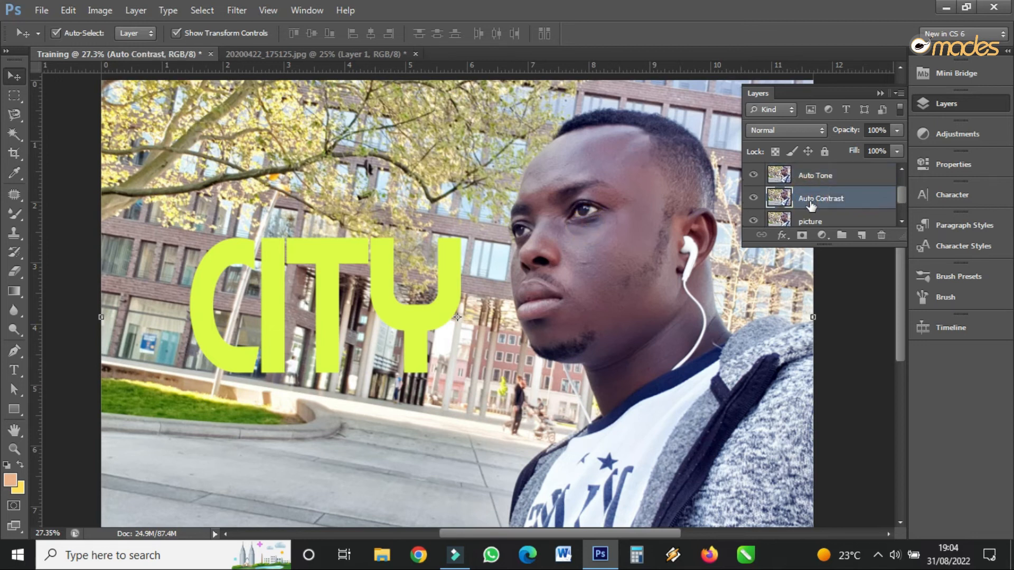
click(100, 11)
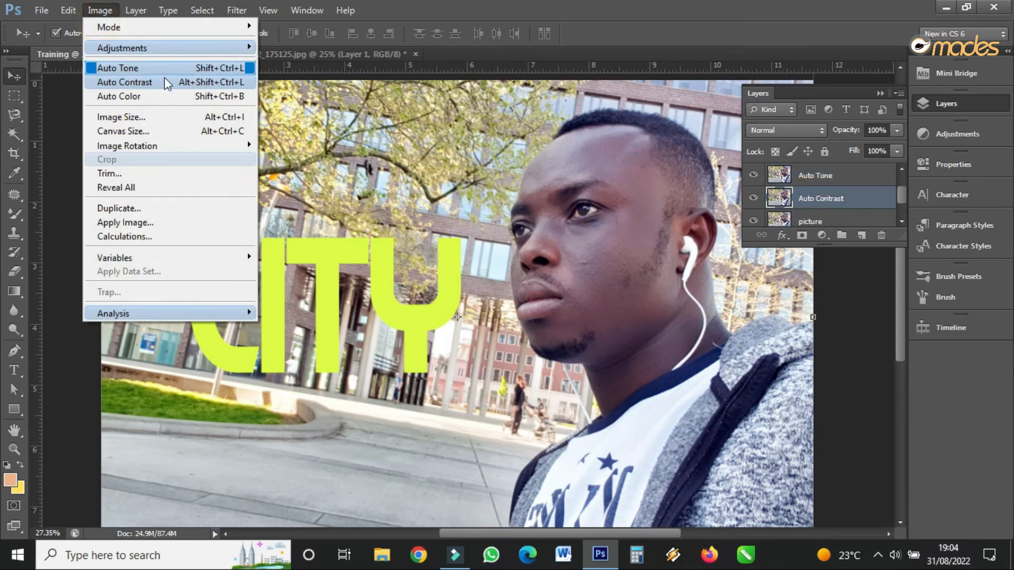
click(156, 82)
Duplicate the original picture layer again and rename the new copy "Auto Colour".
scroll(812, 210, down, 1)
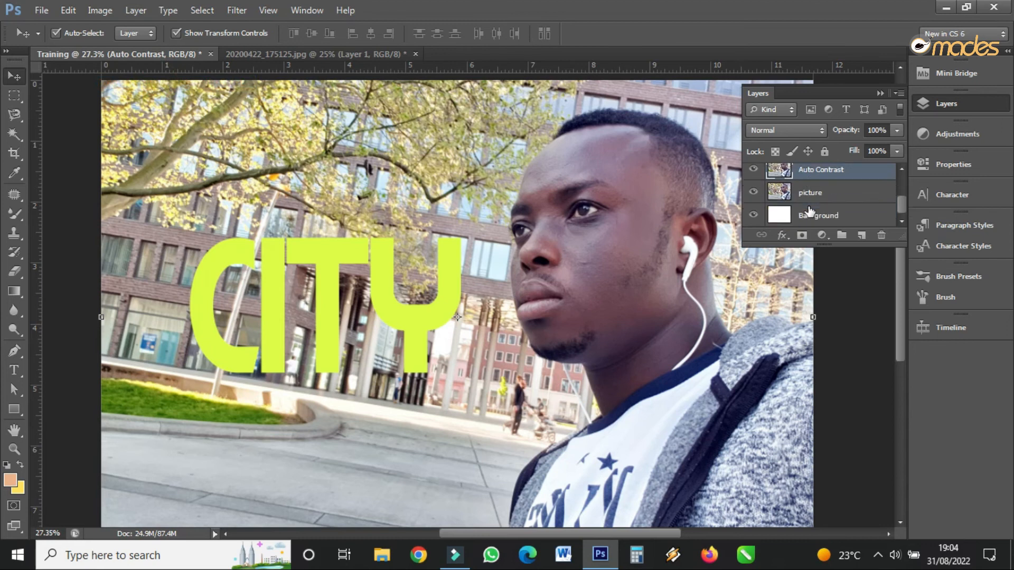
click(807, 195)
drag(809, 193, 861, 235)
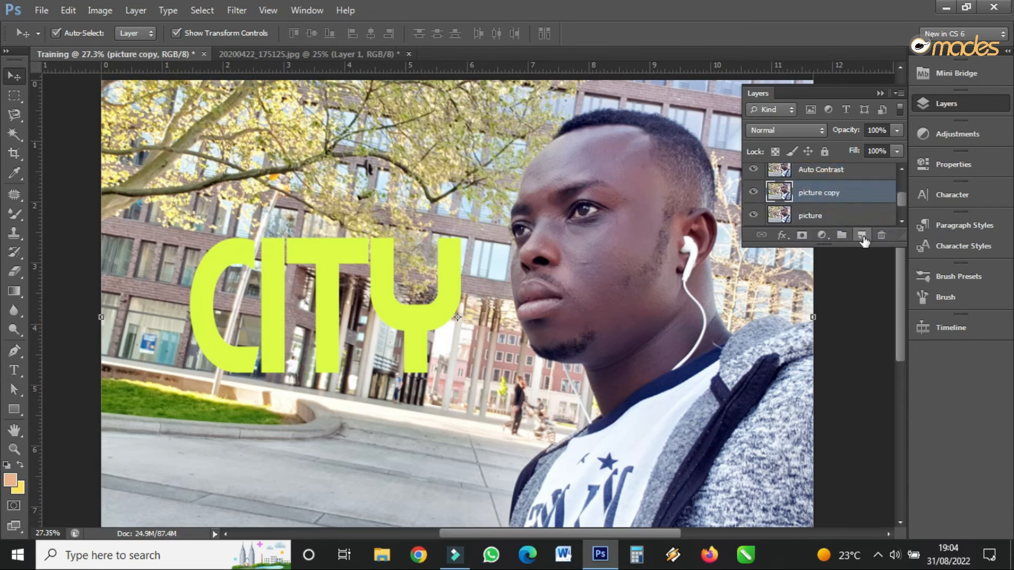
double_click(845, 193)
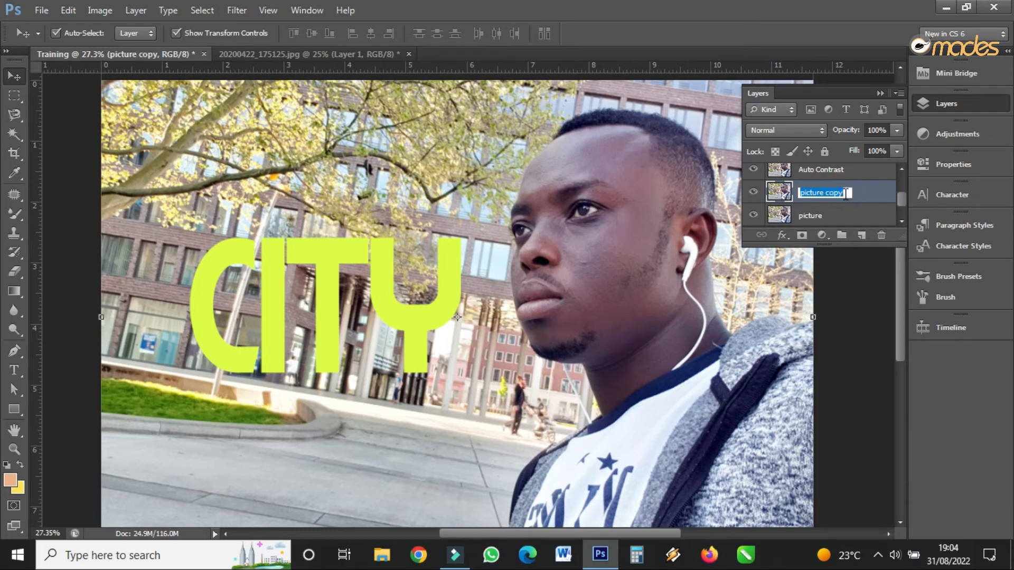
text(Auto Colour)
click(869, 191)
Apply the Auto Color correction to the Auto Colour layer.
click(842, 179)
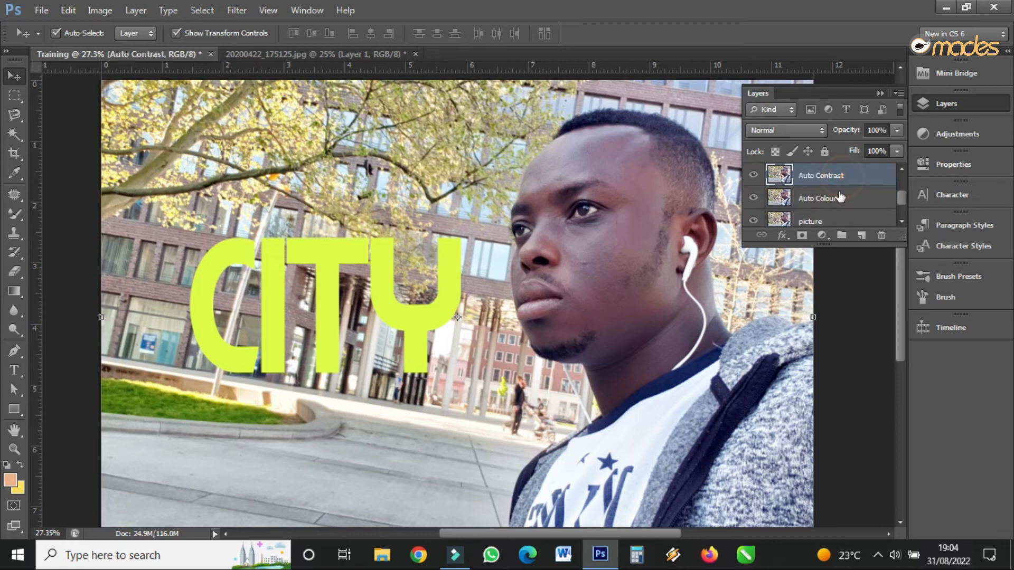
click(837, 201)
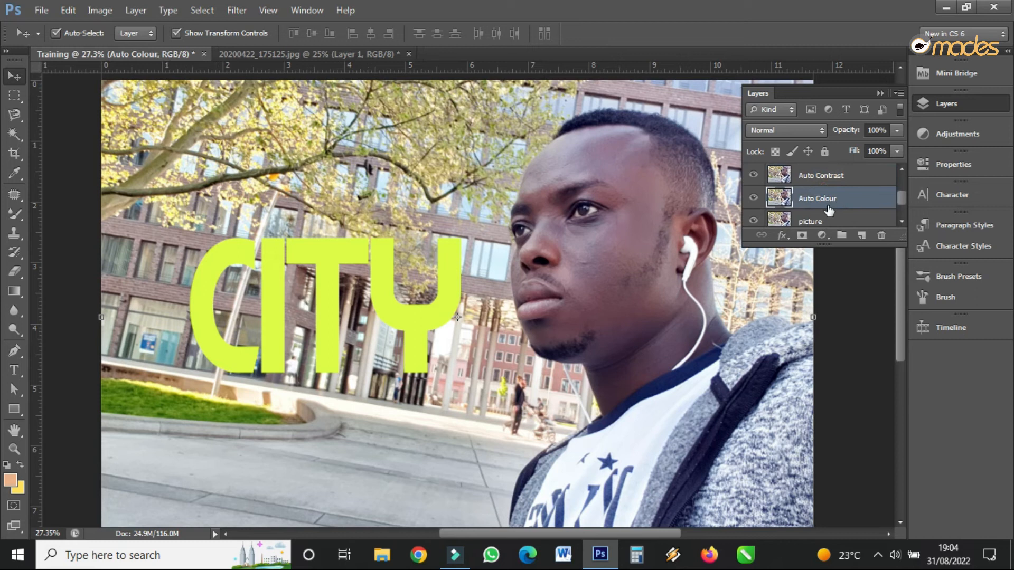
click(103, 10)
click(132, 96)
Hide the Auto Colour, Auto Contrast and Auto Tone layers, leaving the original picture layer visible.
scroll(823, 210, down, 1)
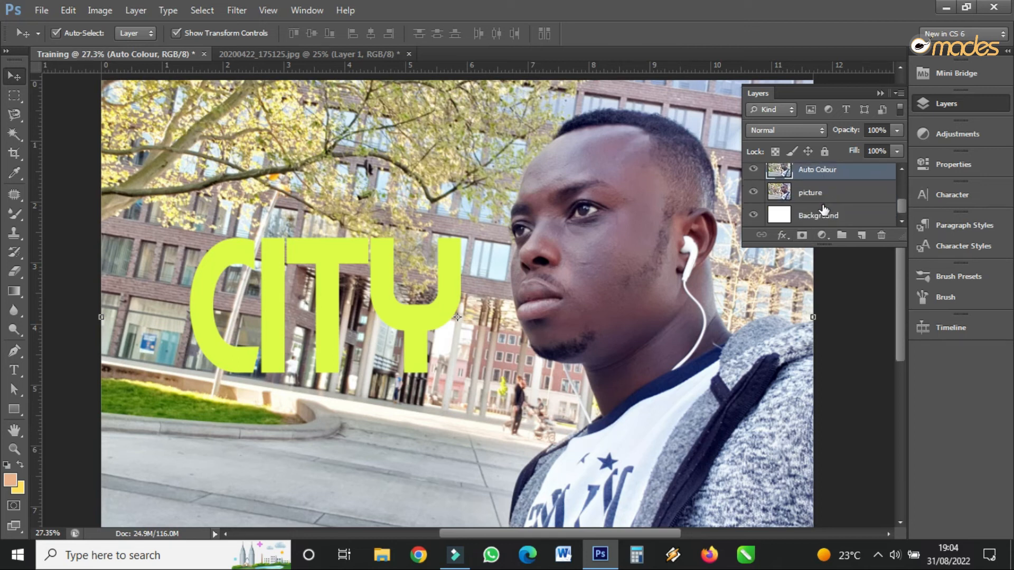
scroll(822, 210, up, 2)
scroll(766, 208, down, 1)
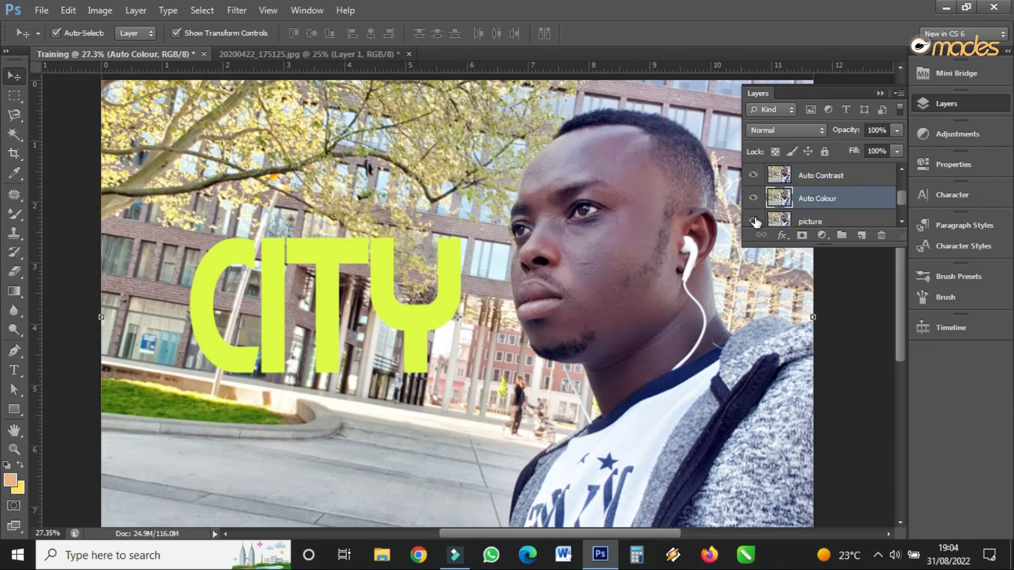
click(752, 198)
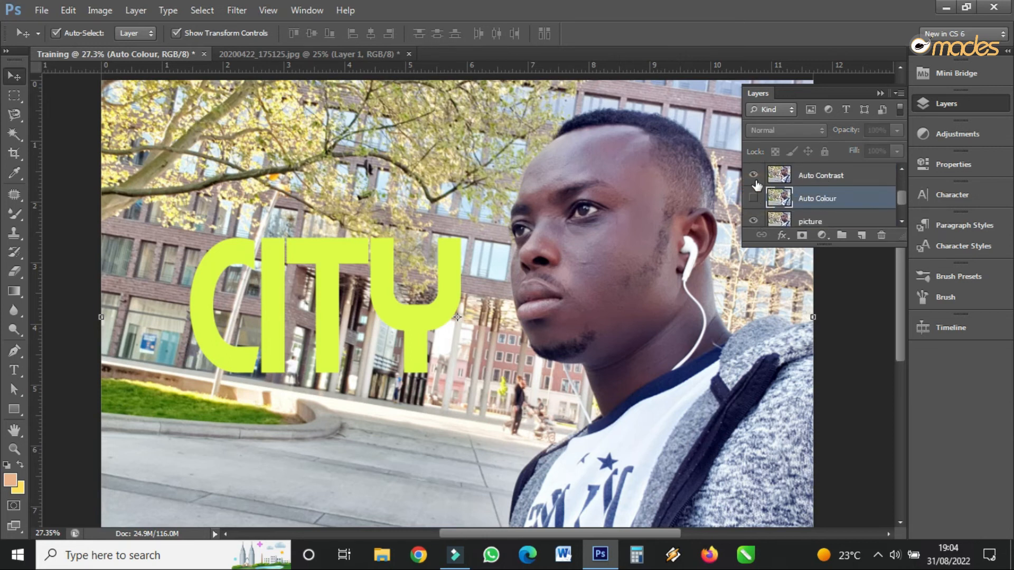
click(754, 174)
scroll(759, 187, down, 1)
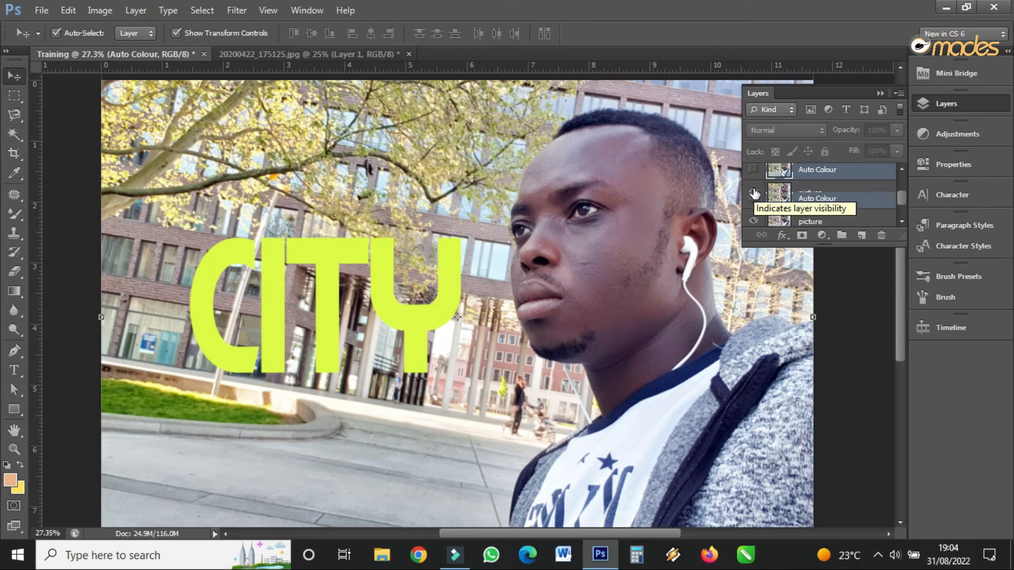
scroll(754, 194, up, 2)
click(753, 181)
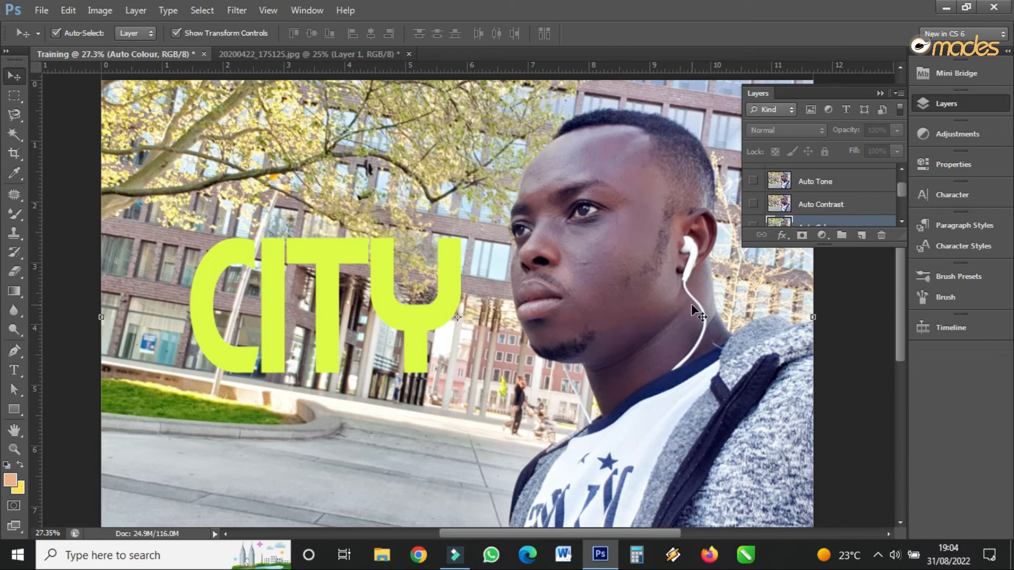
Examine the man's face up close with the Auto Colour layer shown, switching the picture layer and then Auto Colour off.
scroll(692, 304, up, 2)
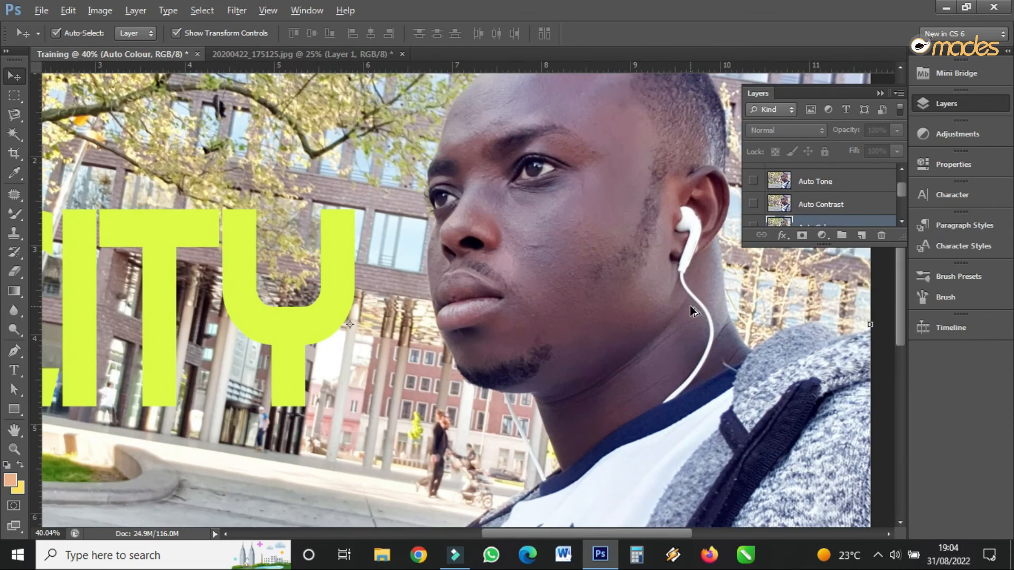
key(alt)
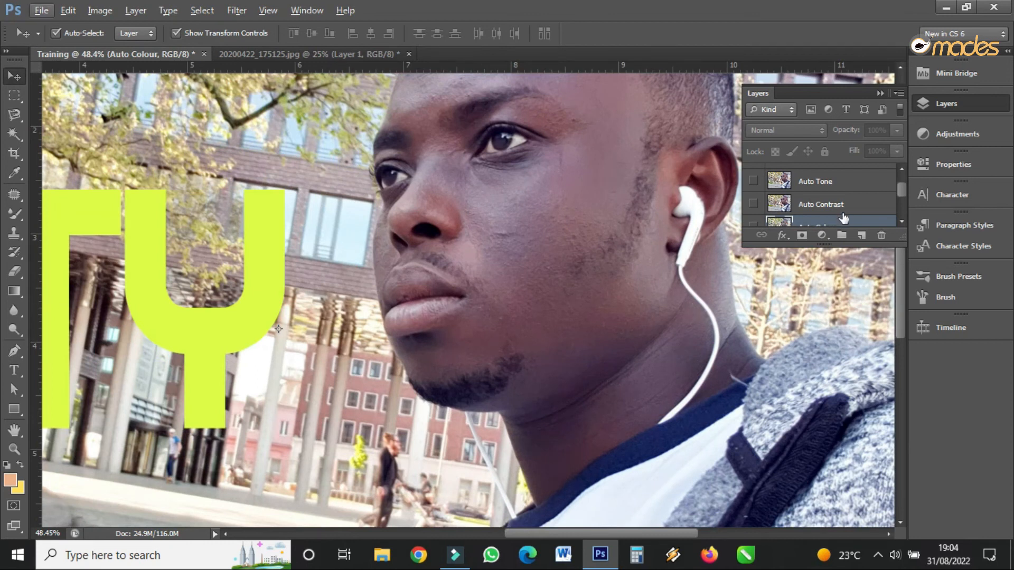
click(901, 223)
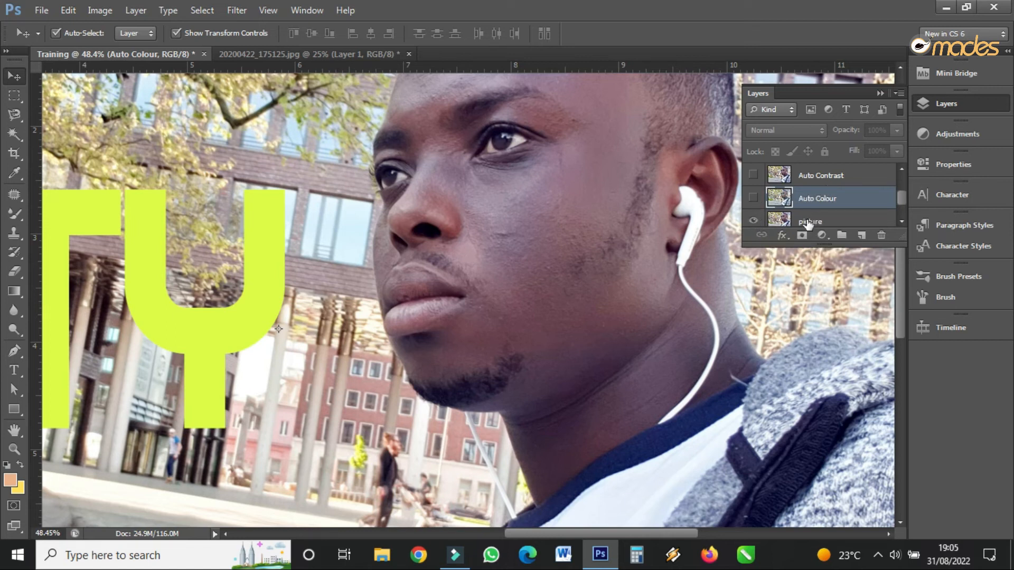
click(753, 198)
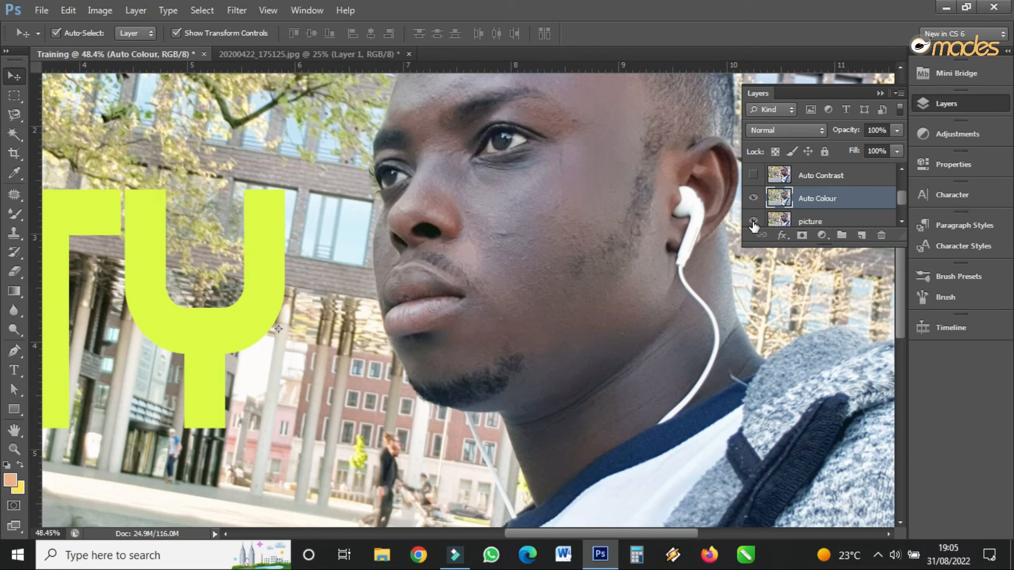
click(753, 222)
click(753, 200)
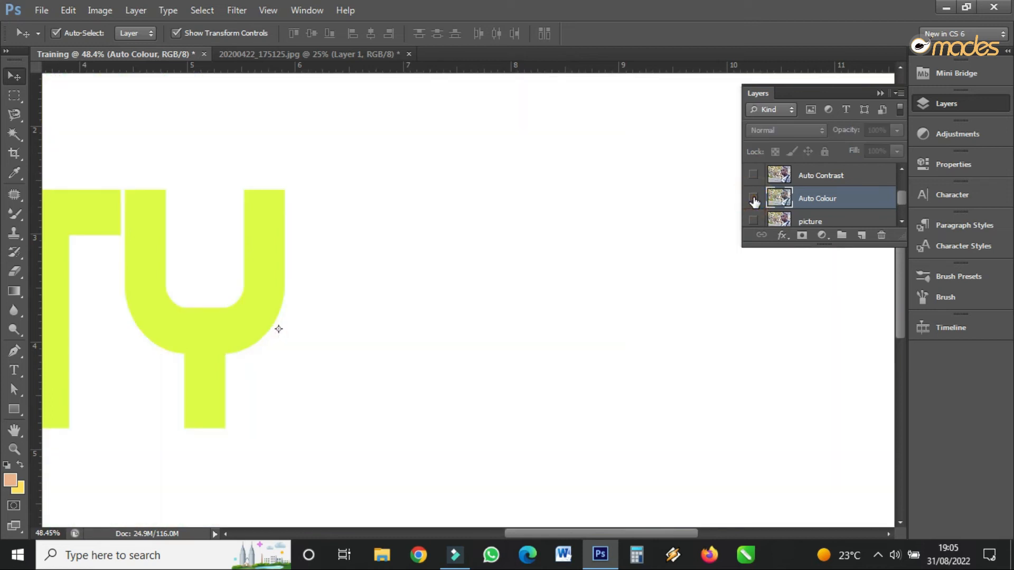
Show the Auto Contrast and picture layers, and toggle Auto Contrast's visibility to compare it with the original before hiding it.
click(753, 175)
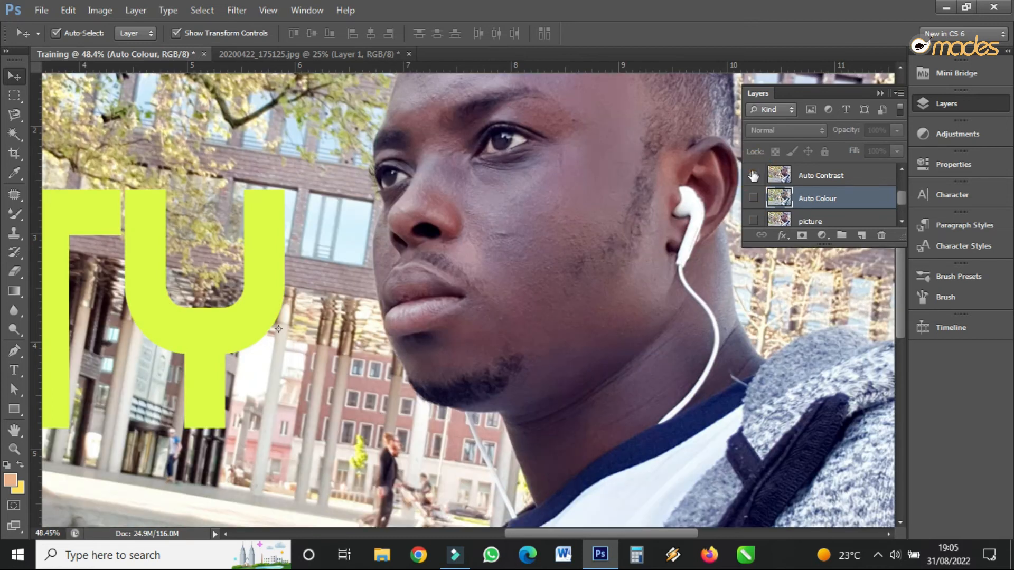
click(754, 221)
click(753, 177)
click(753, 176)
click(753, 176)
click(754, 176)
scroll(753, 180, up, 1)
click(754, 206)
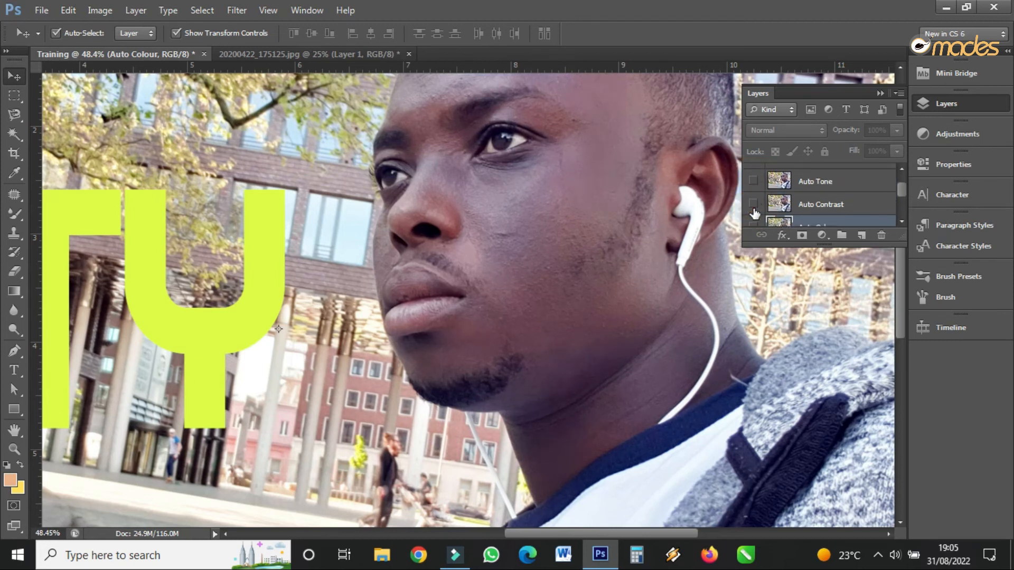
Toggle the Auto Tone layer's visibility to compare it with the original picture, leaving it shown.
click(754, 182)
click(753, 183)
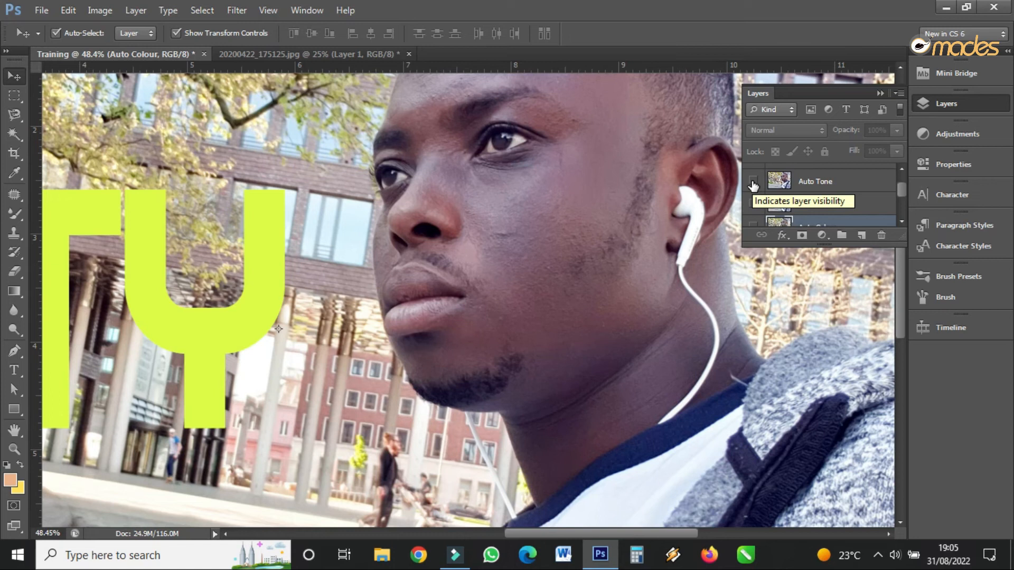
click(753, 182)
click(752, 182)
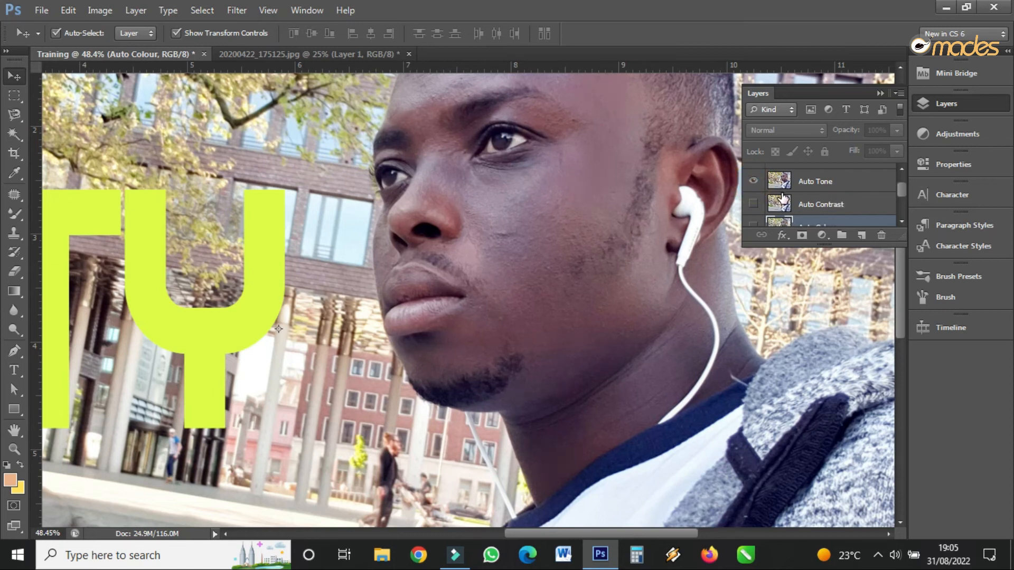
Show the Auto Colour layer, hide Auto Tone above it, and switch Auto Colour off to compare it with the original picture.
scroll(782, 199, down, 1)
scroll(782, 201, down, 1)
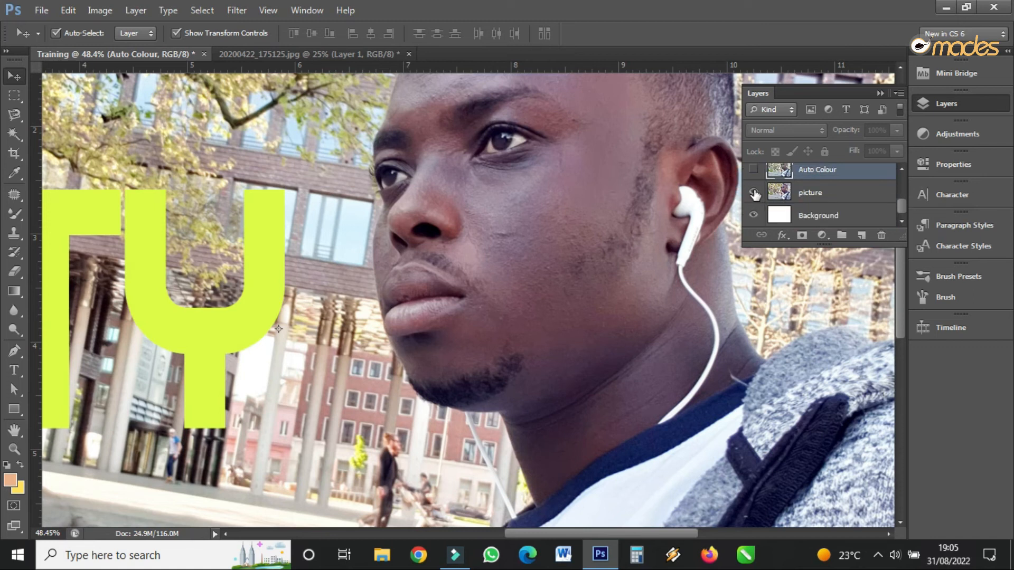
click(754, 169)
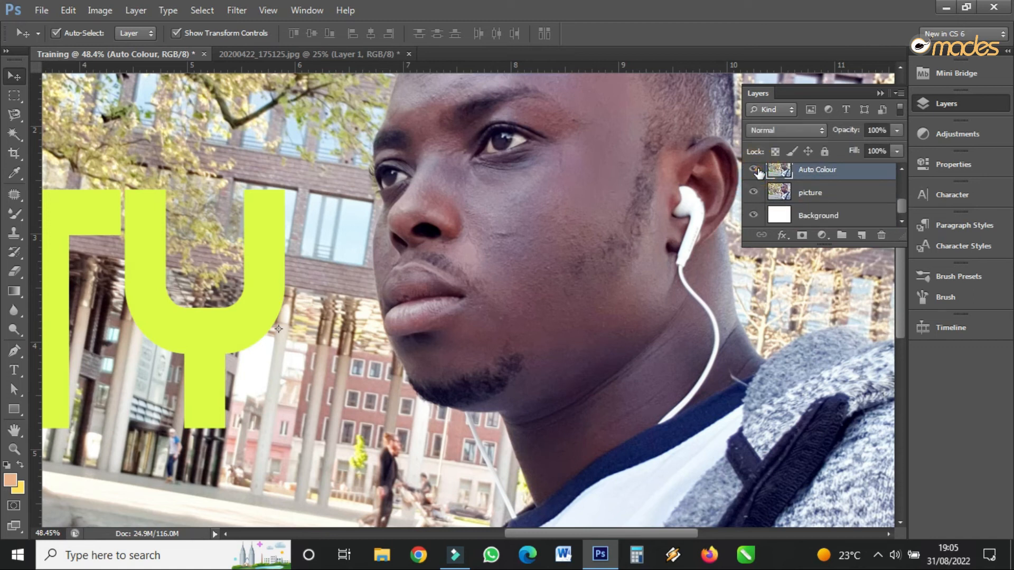
scroll(753, 191, up, 2)
click(753, 179)
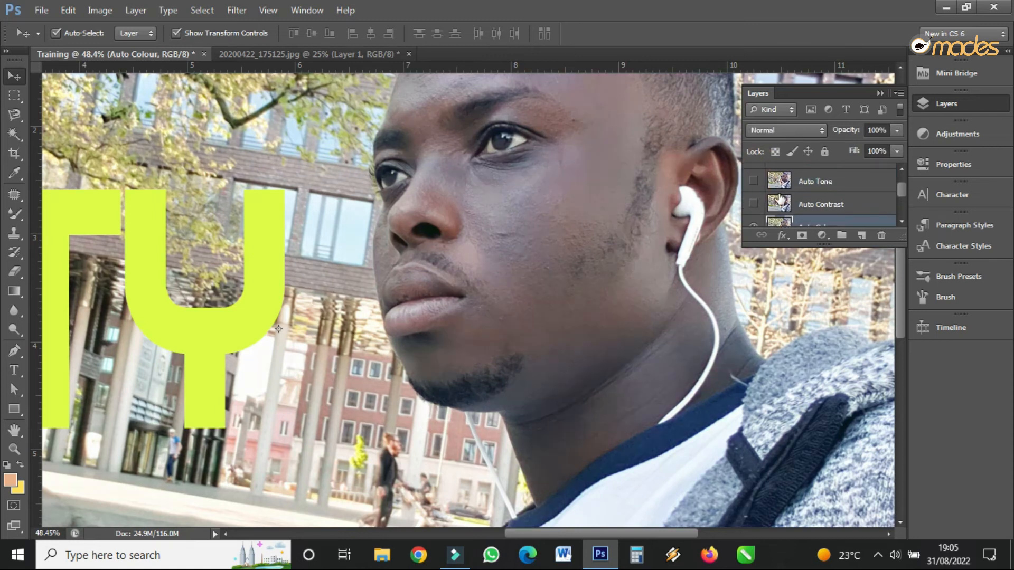
scroll(778, 201, down, 1)
scroll(777, 203, down, 1)
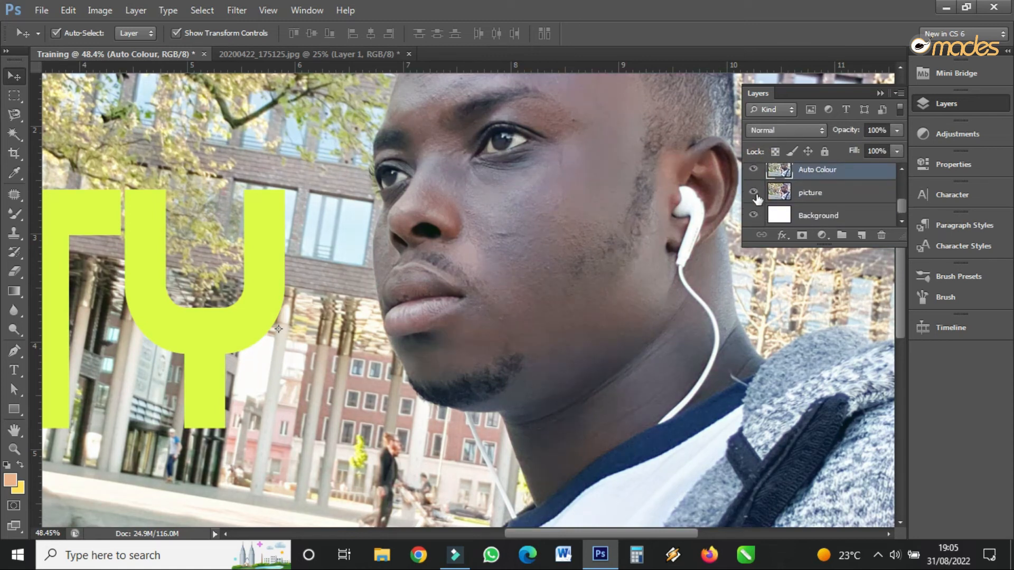
click(753, 170)
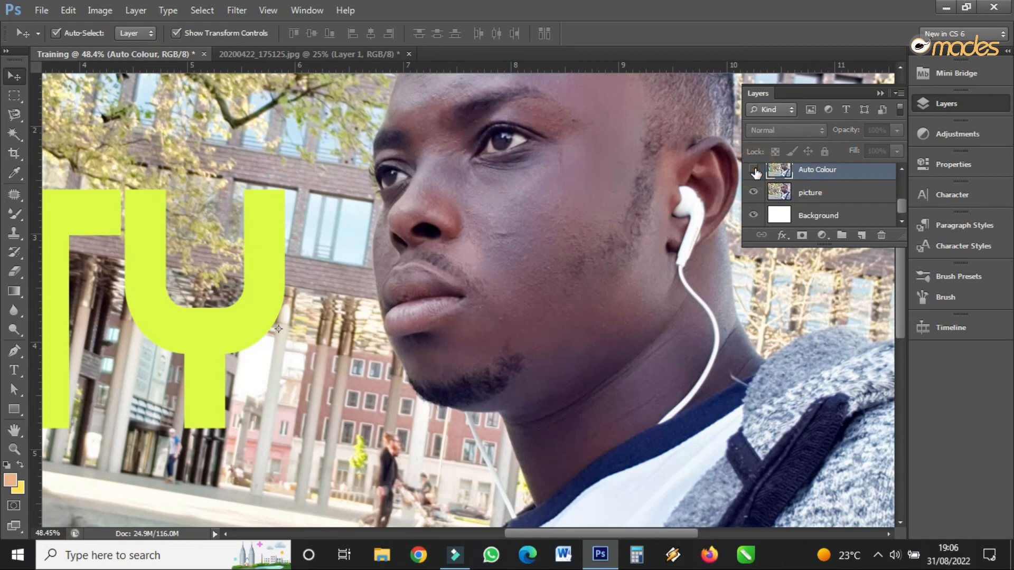
Toggle the Auto Colour layer's visibility repeatedly to compare it with the original picture, leaving it hidden.
scroll(762, 197, up, 1)
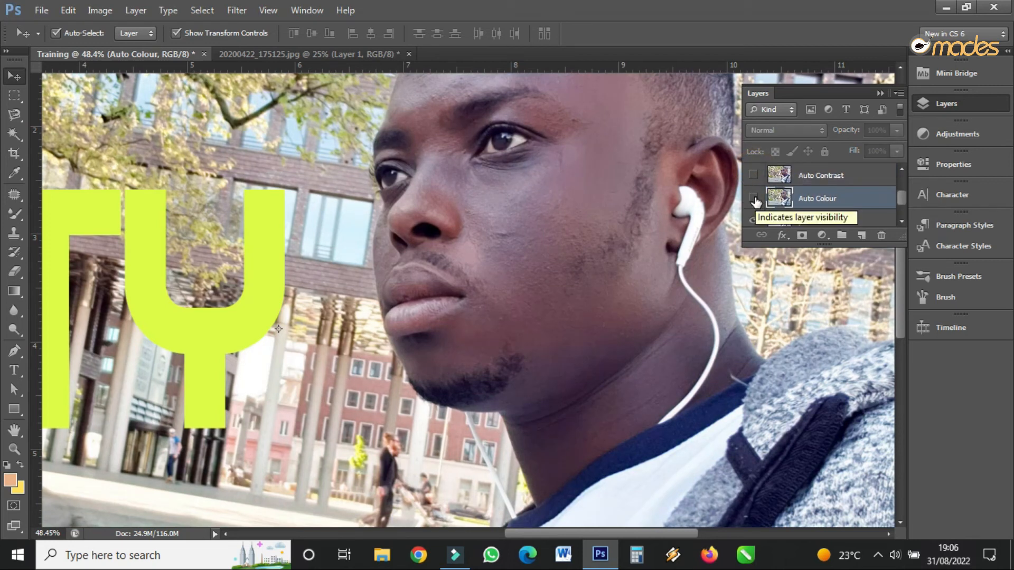
click(753, 199)
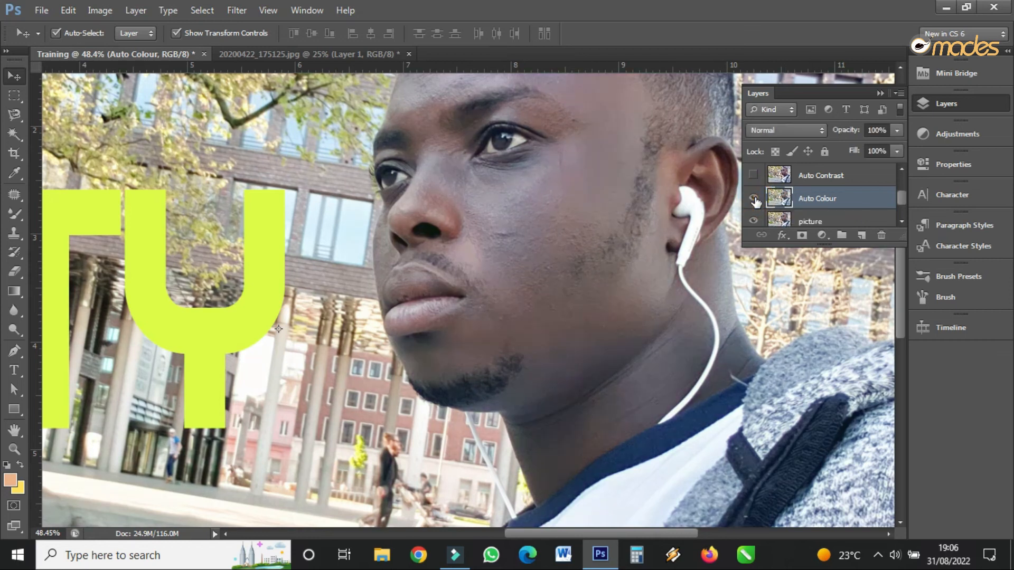
click(753, 199)
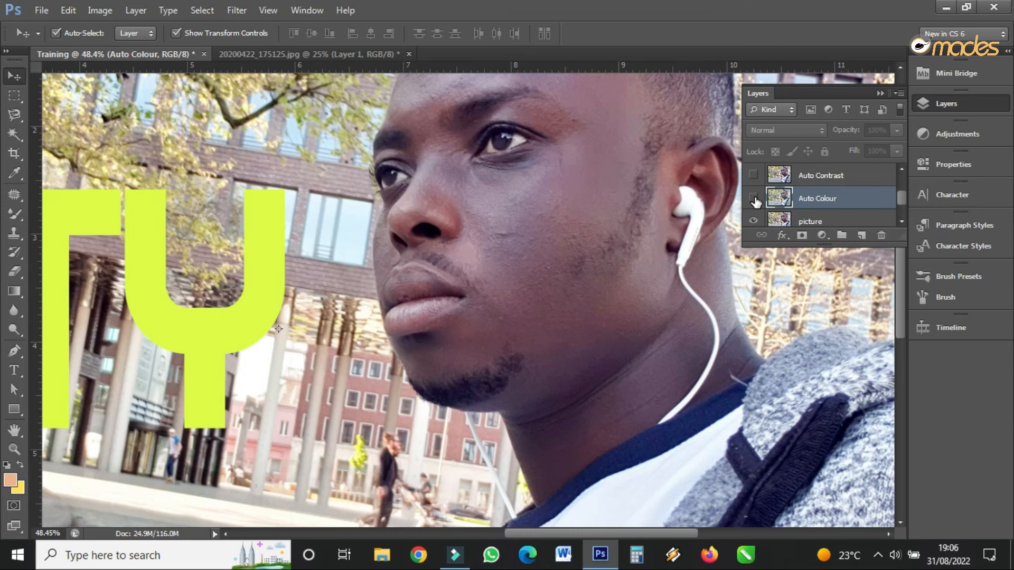
click(753, 199)
click(753, 199)
click(754, 199)
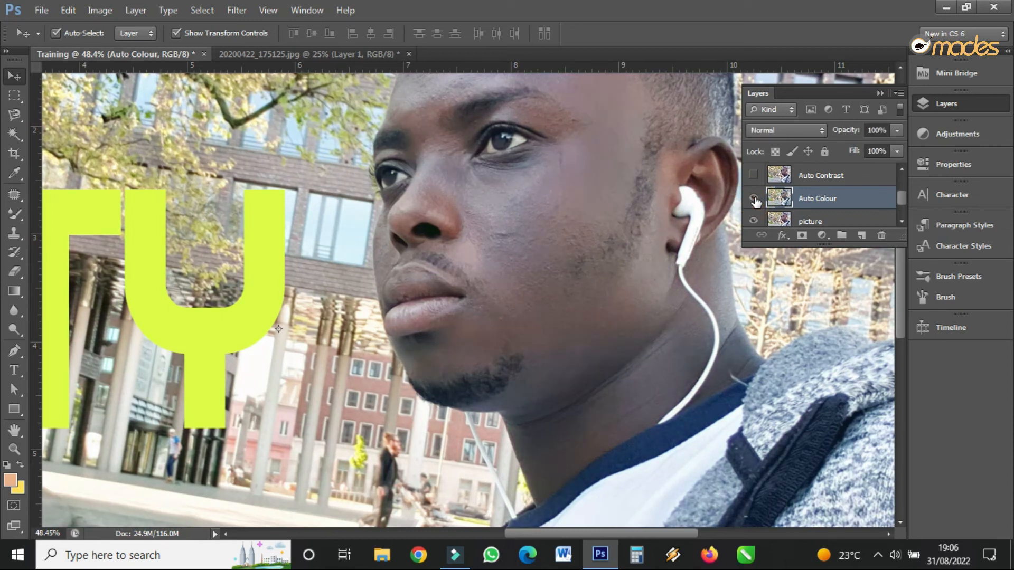
click(753, 199)
scroll(645, 227, down, 2)
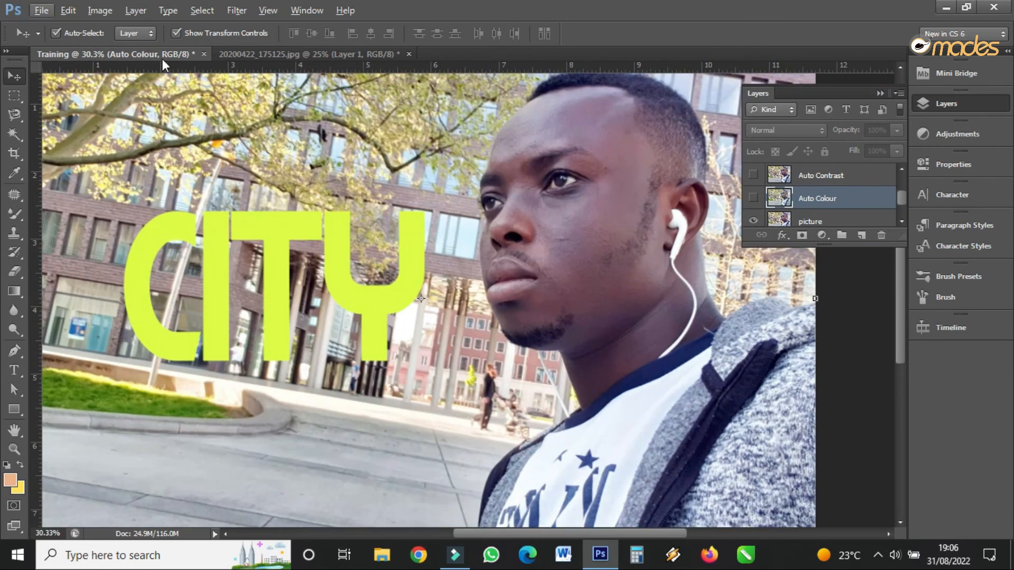
click(106, 9)
click(100, 18)
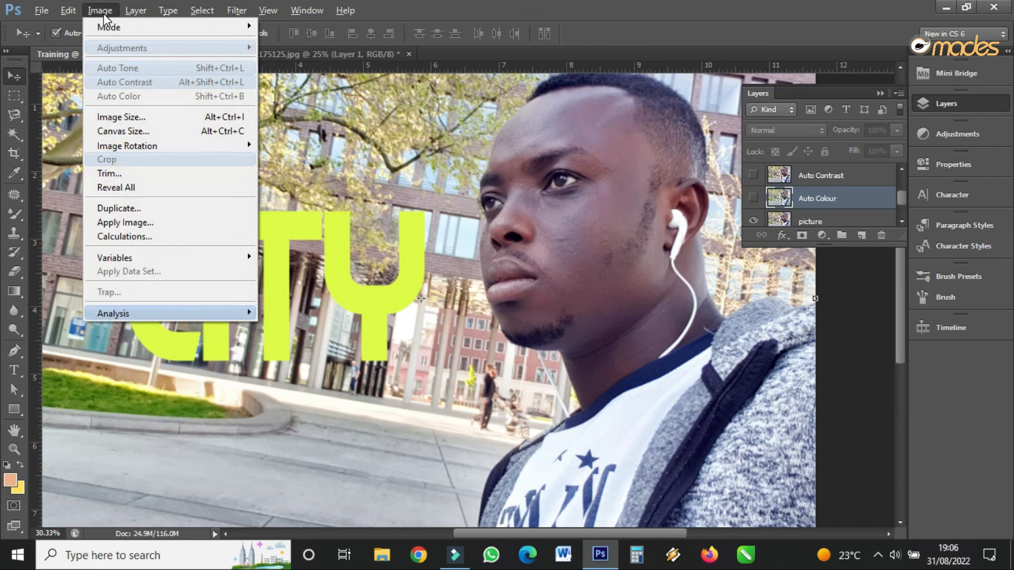
click(559, 174)
Move the CITY text up onto the tree branches in the upper-left part of the picture.
scroll(554, 222, down, 6)
scroll(553, 222, up, 4)
drag(428, 285, 401, 173)
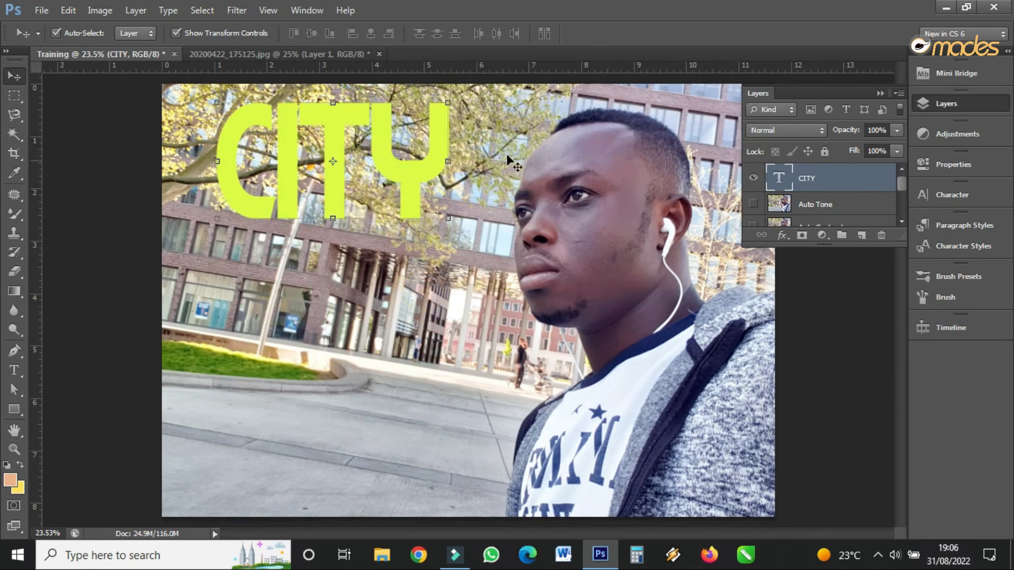
Draw a closed, rounded freeform shape about 1187 by 1037 px over the pavement below CITY, using the Pen tool in Shape mode.
click(21, 357)
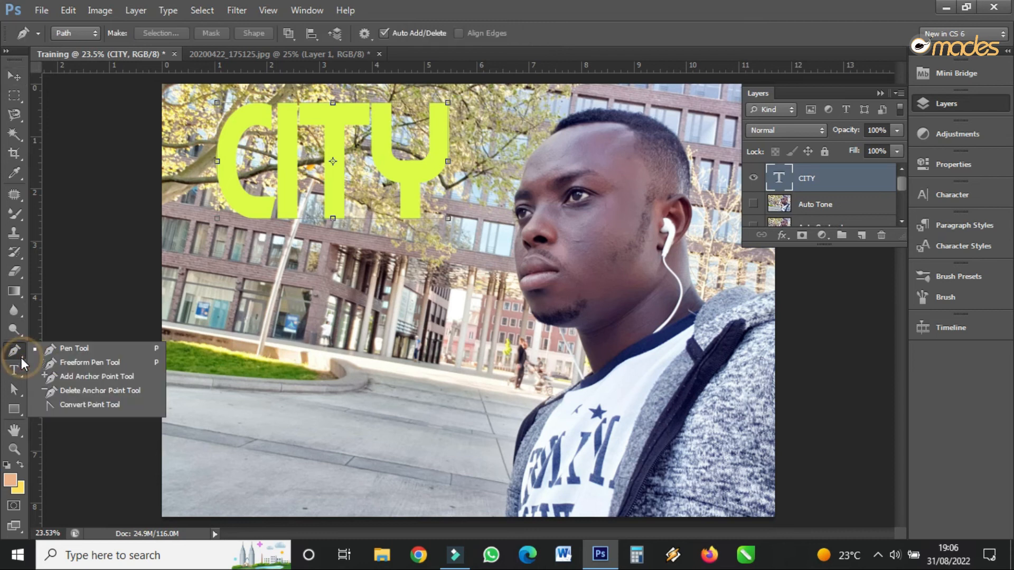
click(48, 350)
click(75, 33)
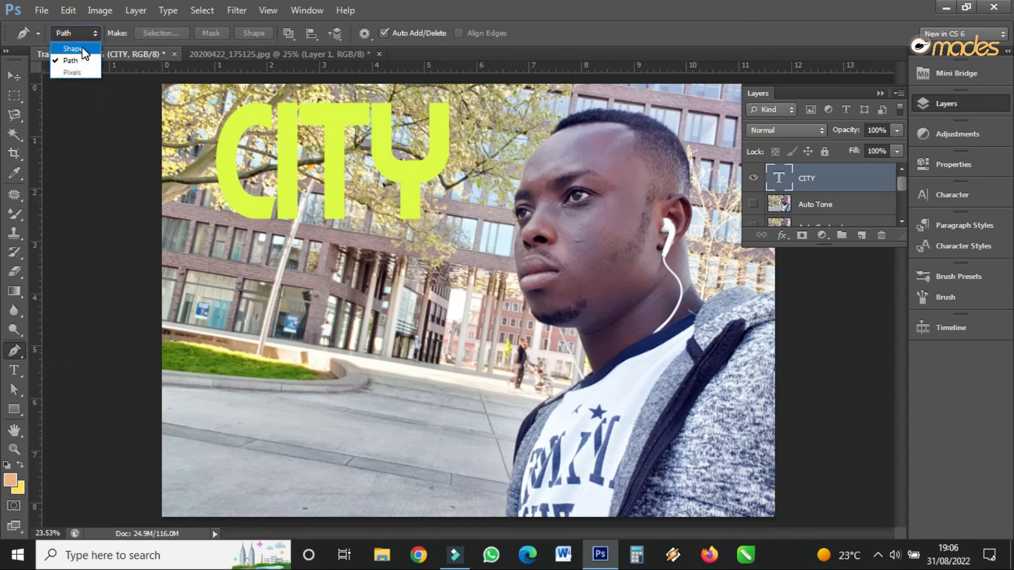
click(74, 49)
click(304, 303)
click(254, 351)
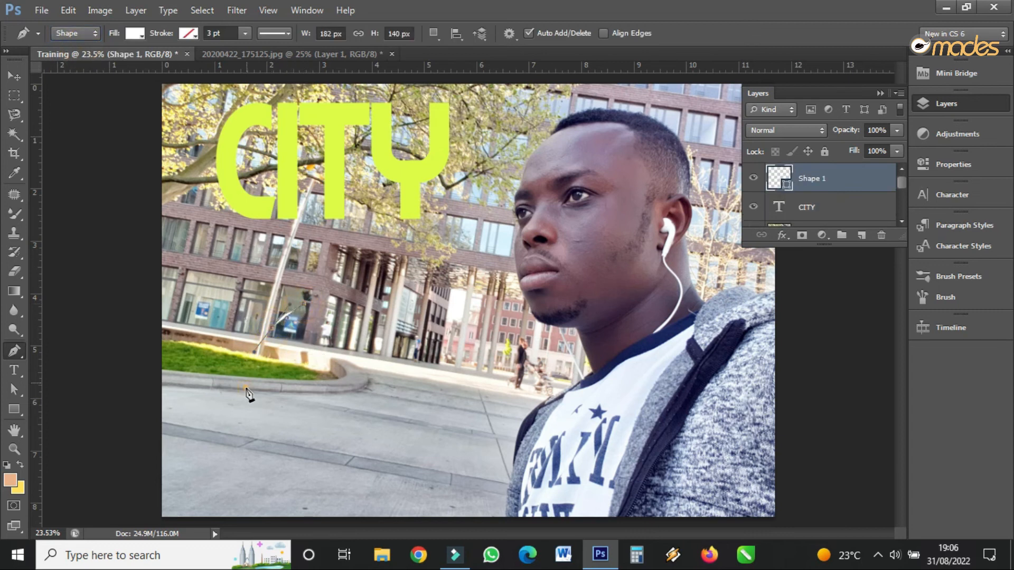
click(246, 388)
click(274, 440)
click(364, 471)
click(443, 456)
click(452, 421)
click(446, 361)
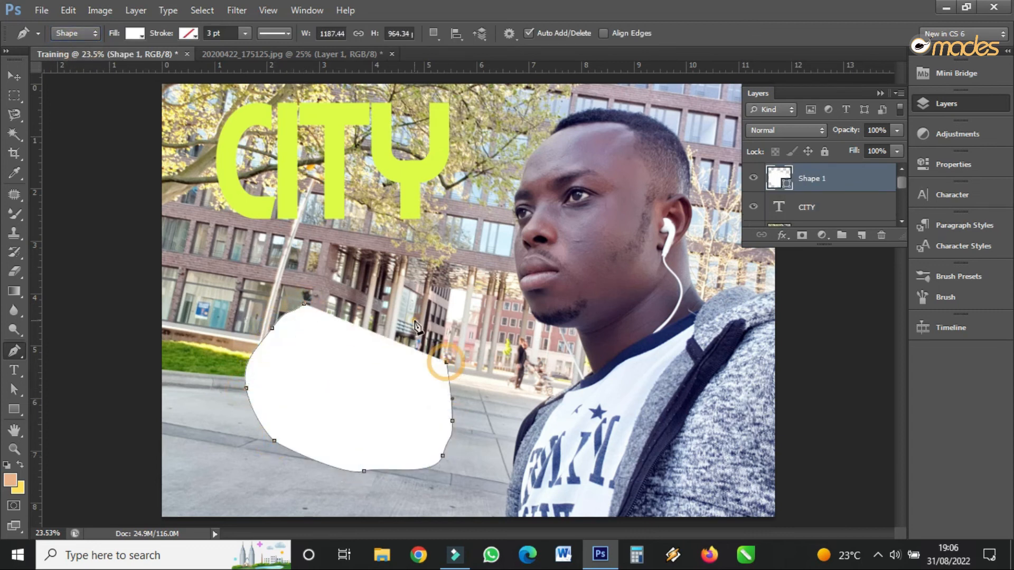
click(414, 321)
click(323, 291)
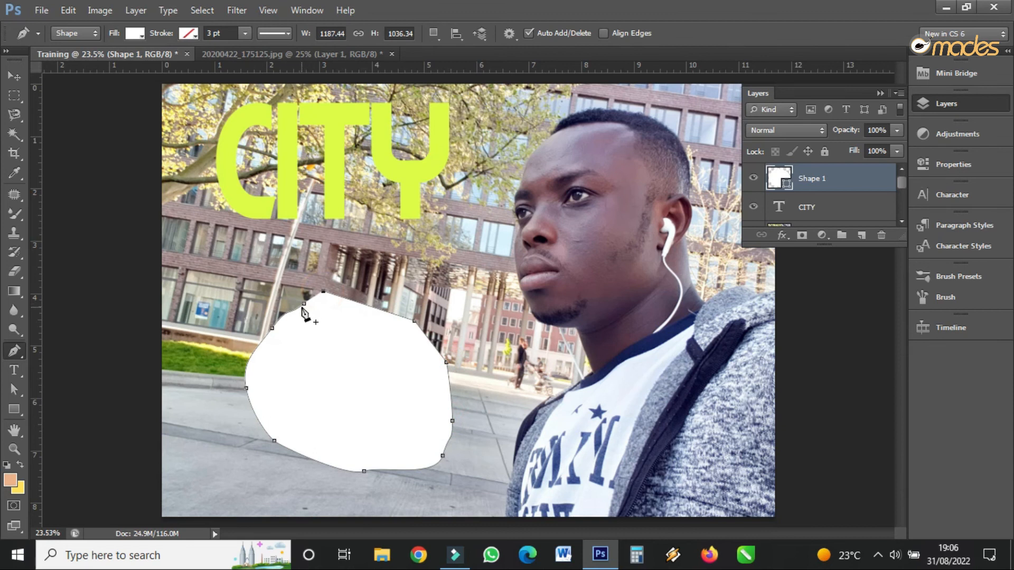
click(304, 304)
click(10, 78)
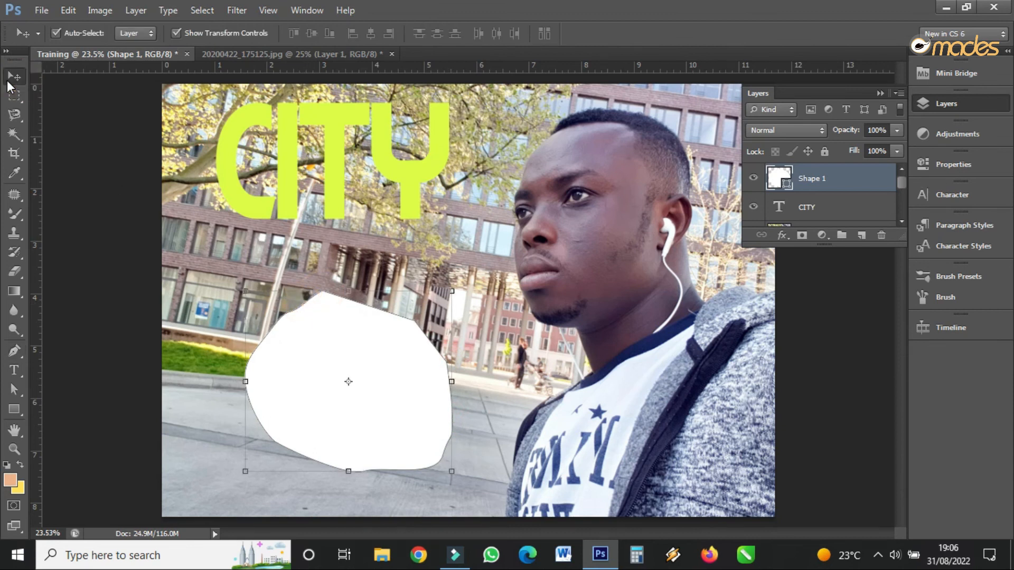
Cycle the freeform shape's fill through dark blue, bright blue, violet, teal, none and white, finishing with light blue.
click(13, 412)
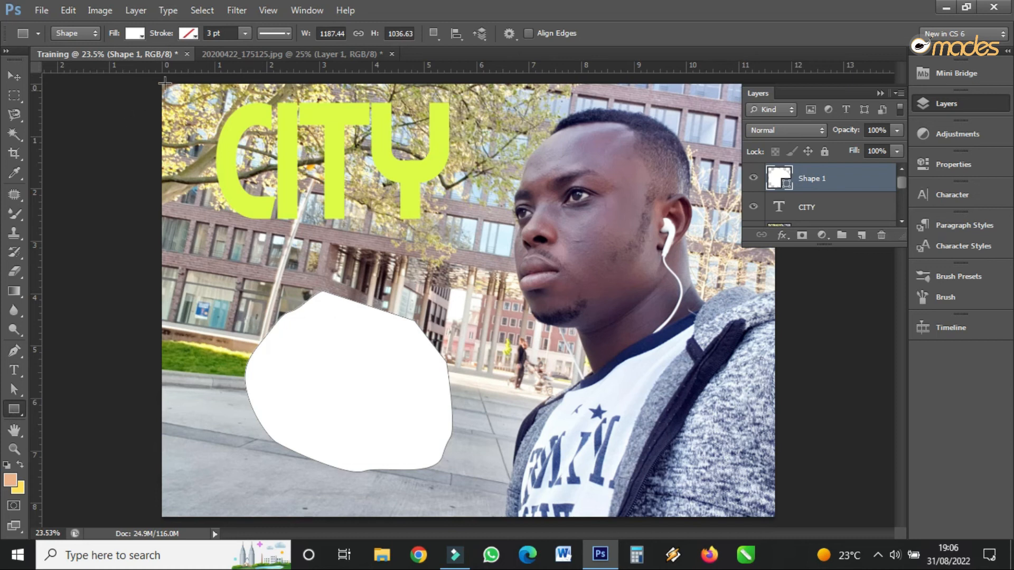
click(133, 35)
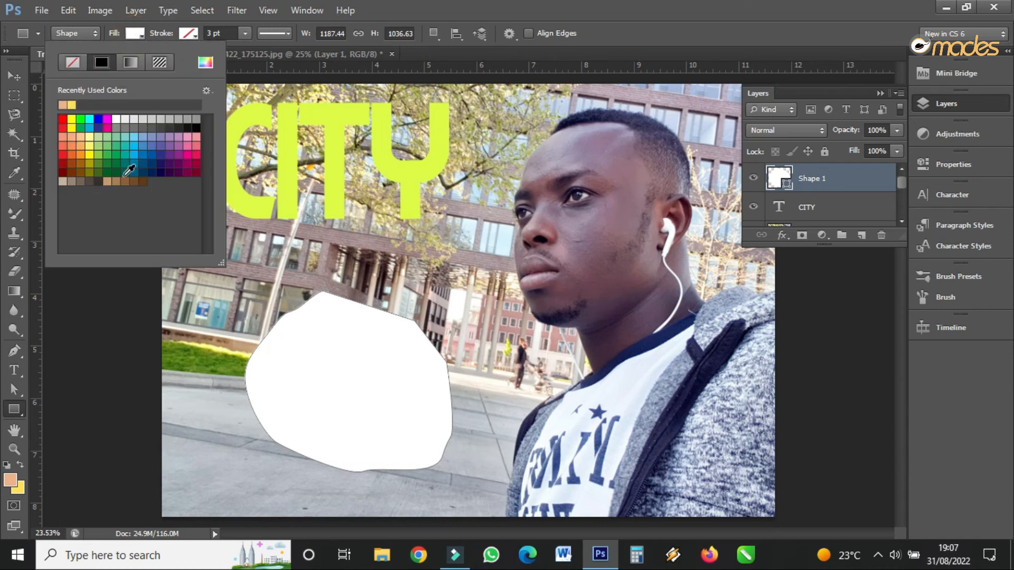
click(120, 168)
click(158, 150)
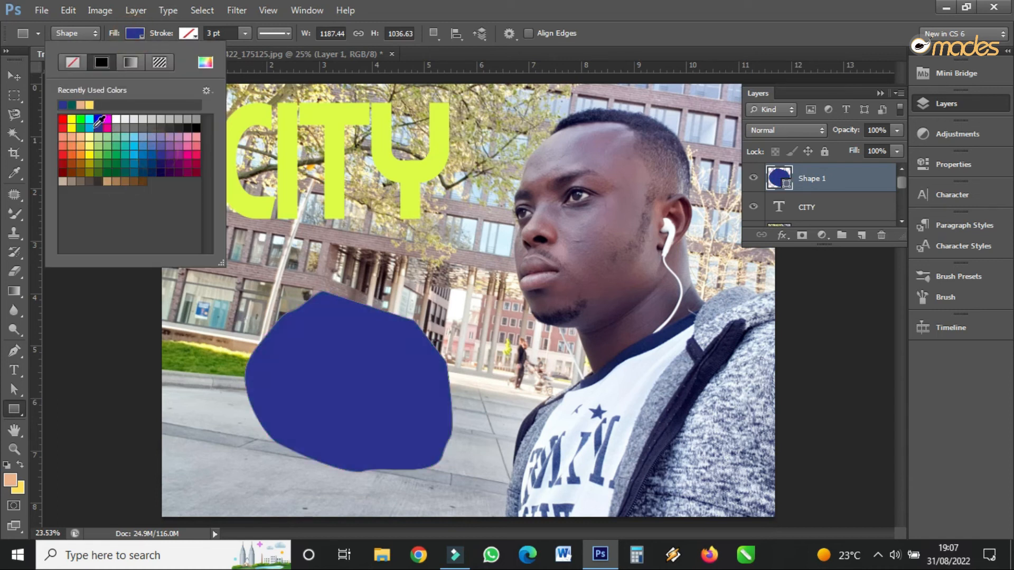
click(99, 119)
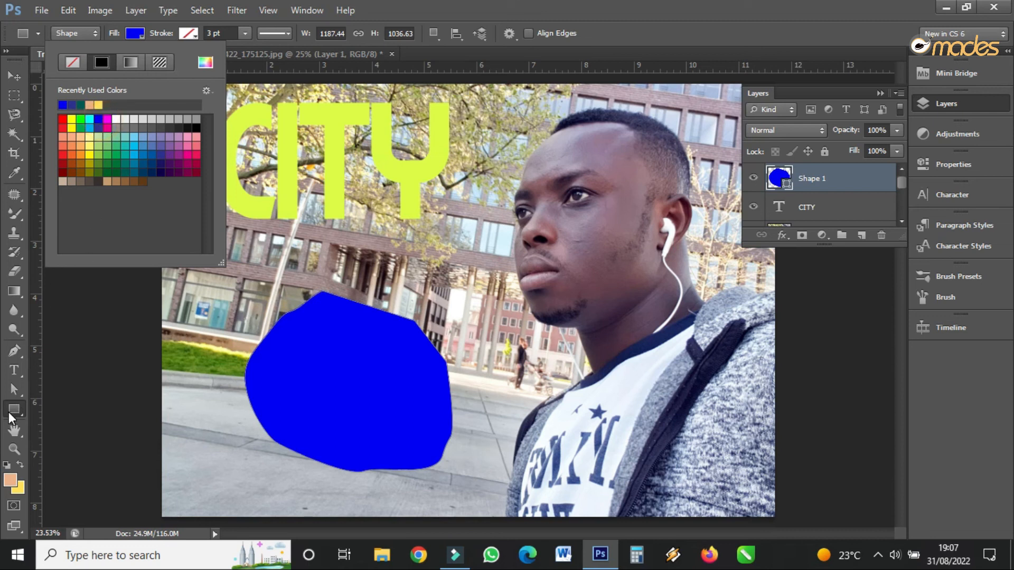
click(166, 144)
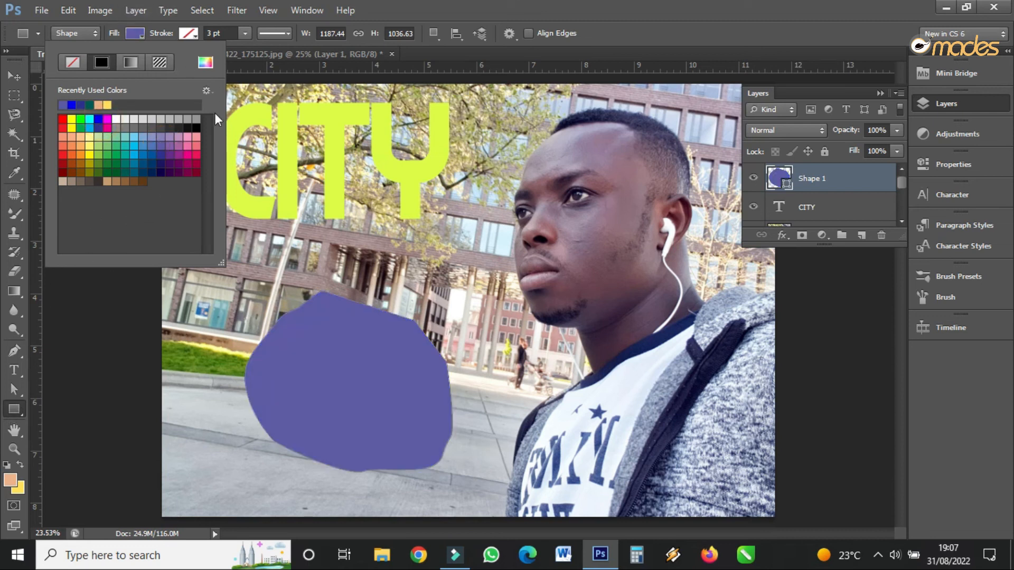
click(168, 147)
click(118, 149)
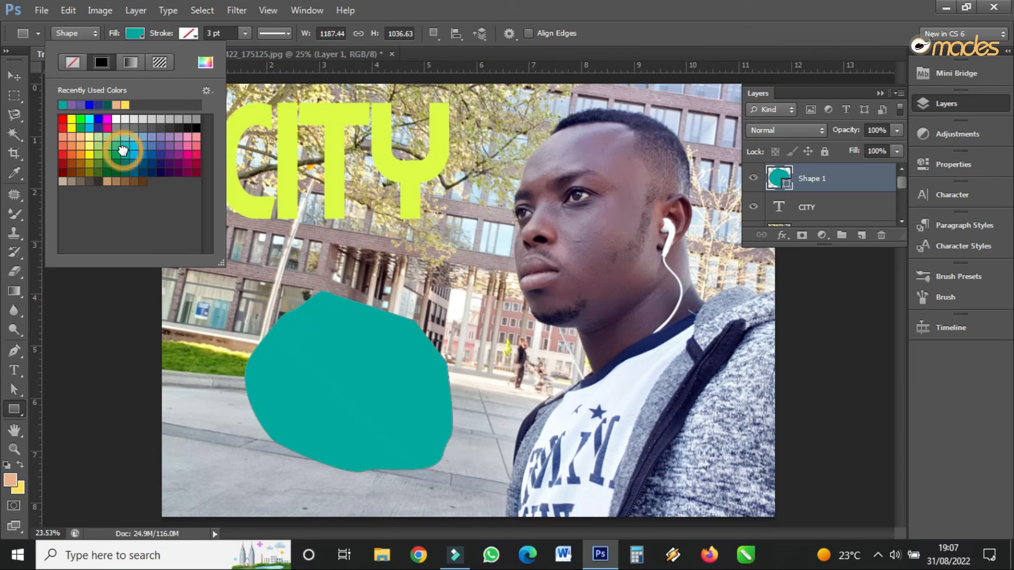
click(77, 61)
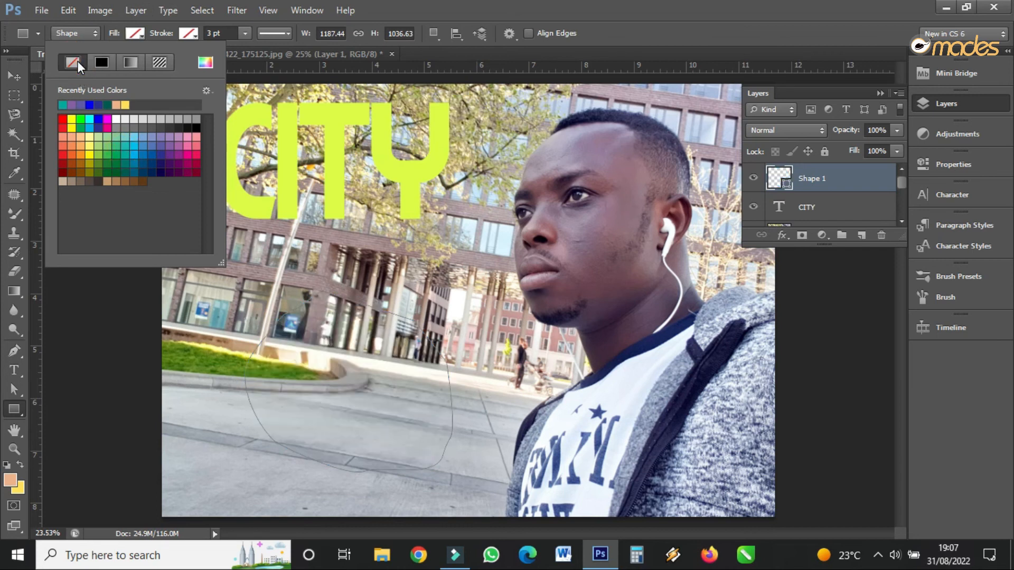
click(116, 119)
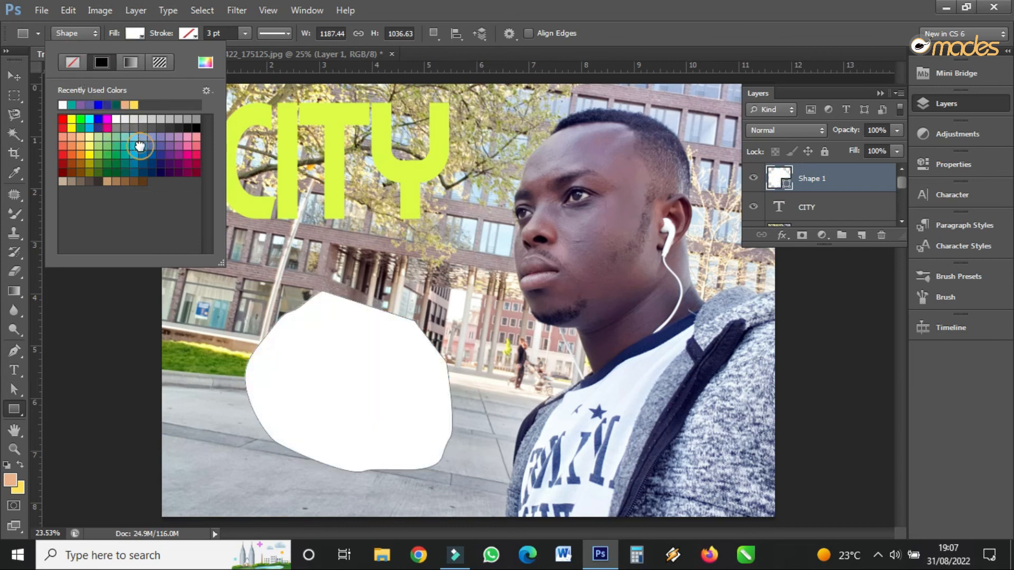
click(140, 145)
Move the light blue freeform shape to the picture's left edge so that it lies partly off the canvas.
click(14, 76)
click(14, 76)
drag(307, 329, 254, 242)
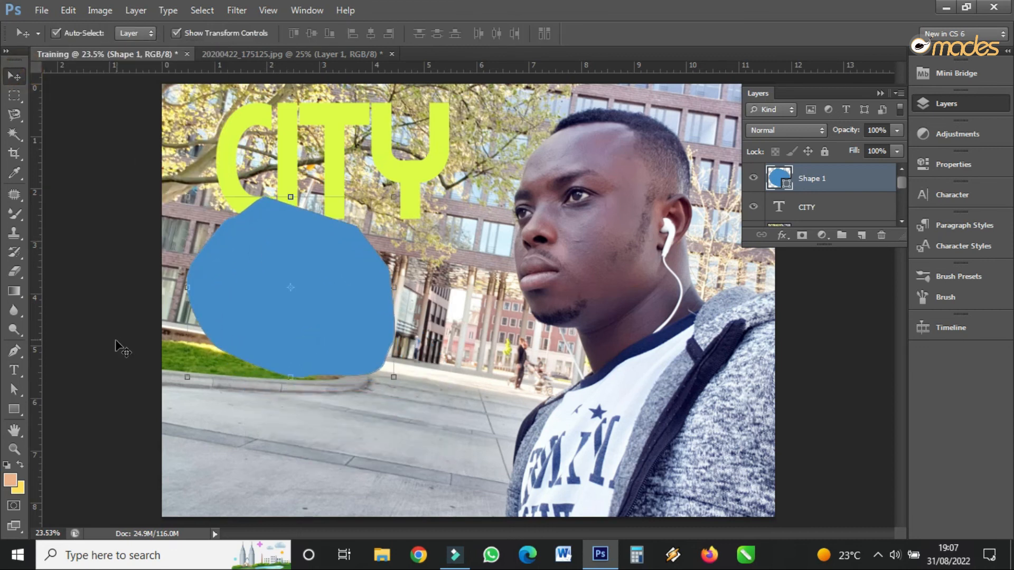
click(16, 348)
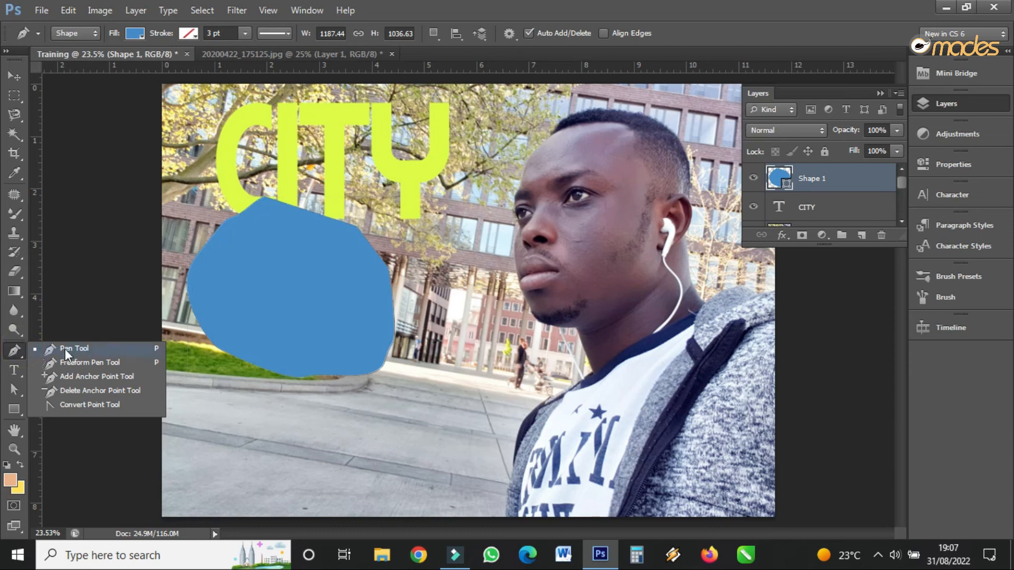
key(v)
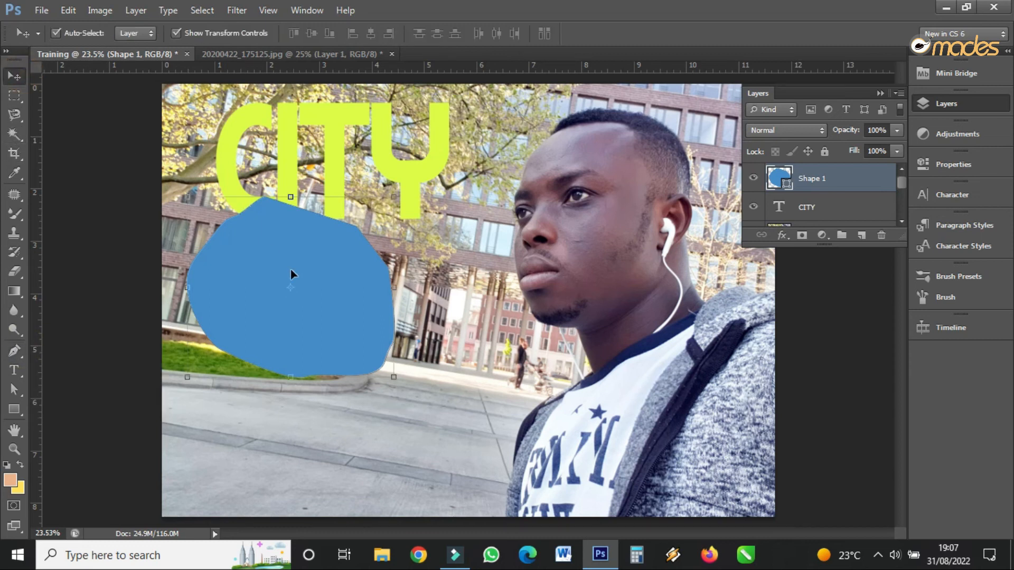
drag(331, 243, 153, 265)
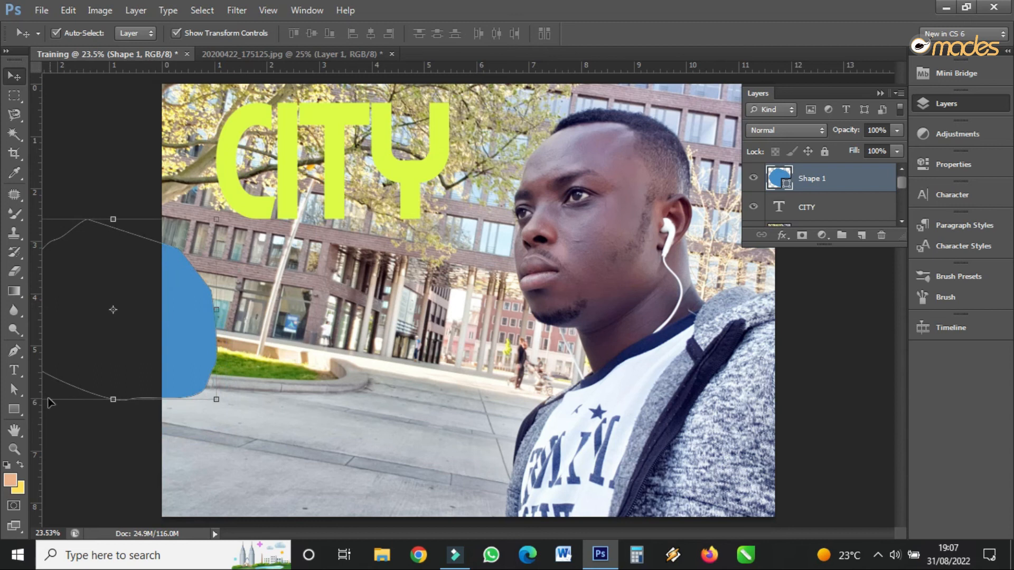
Draw a rectangle about 1271 by 795 px below the CITY text and fill it with dark blue after trying purple.
click(12, 410)
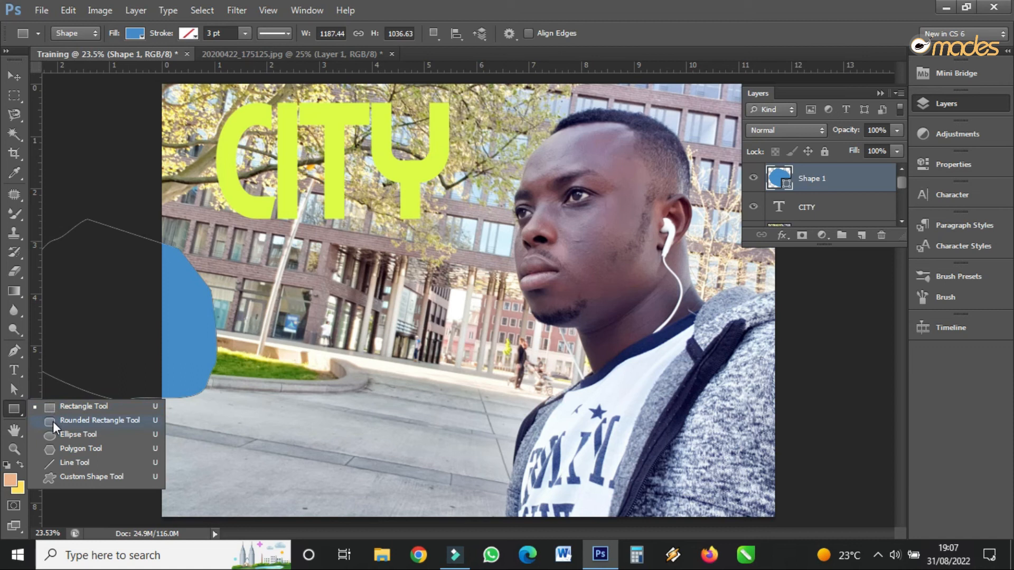
click(49, 407)
drag(267, 262, 489, 401)
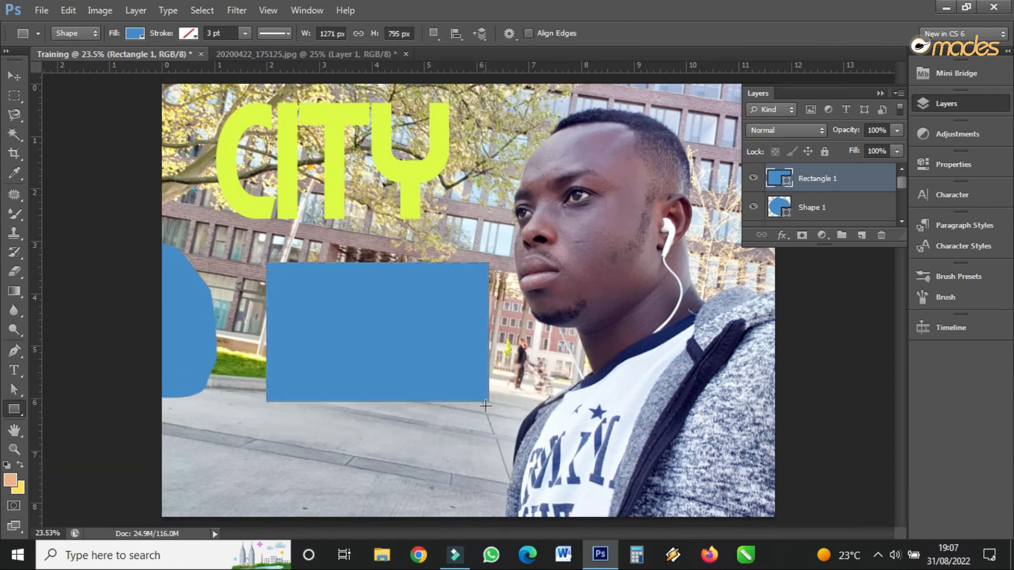
click(135, 34)
click(169, 145)
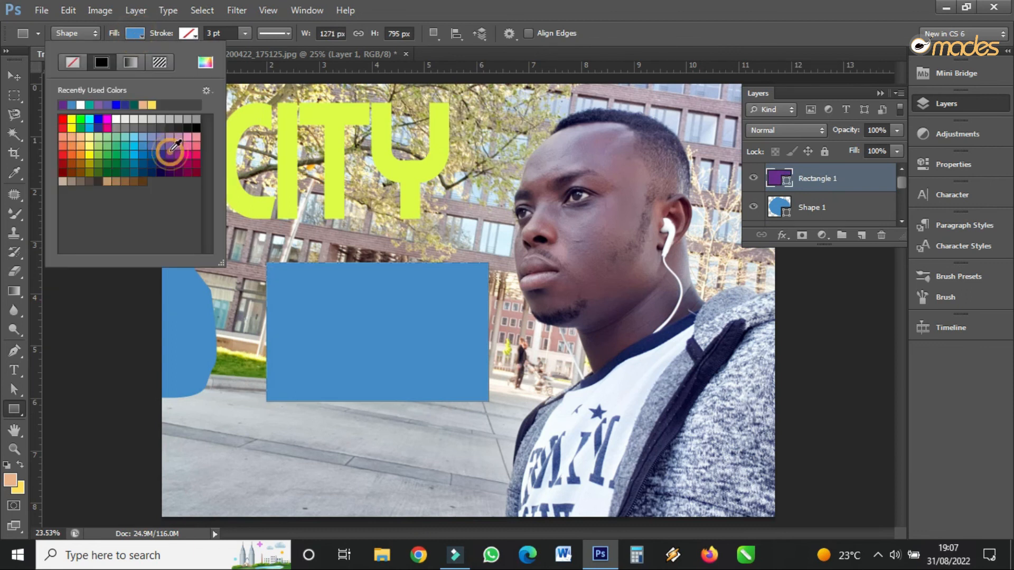
click(151, 162)
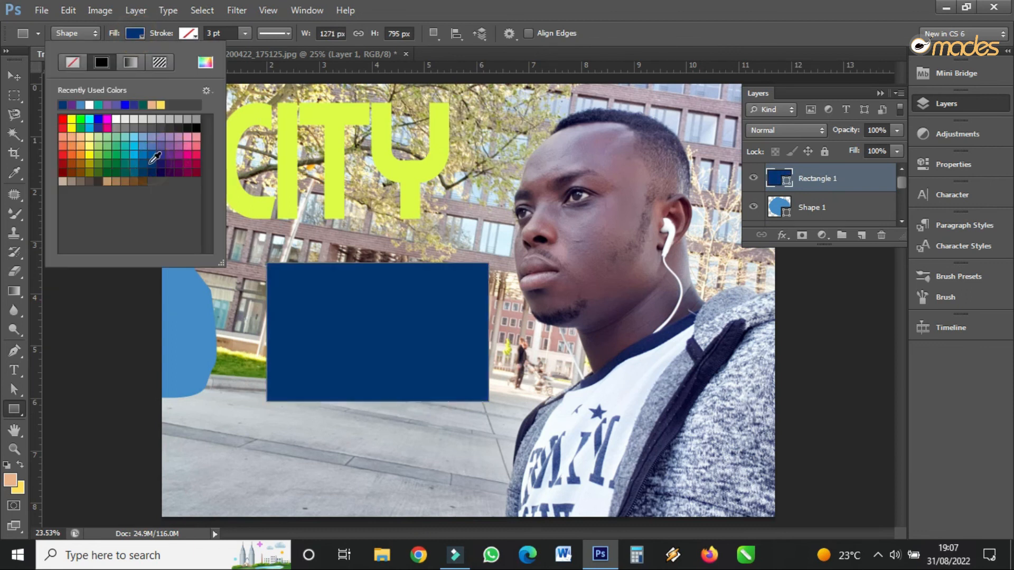
Switch the rectangle's fill to a linear gradient and try the violet-green-orange preset before applying the copper one.
click(130, 66)
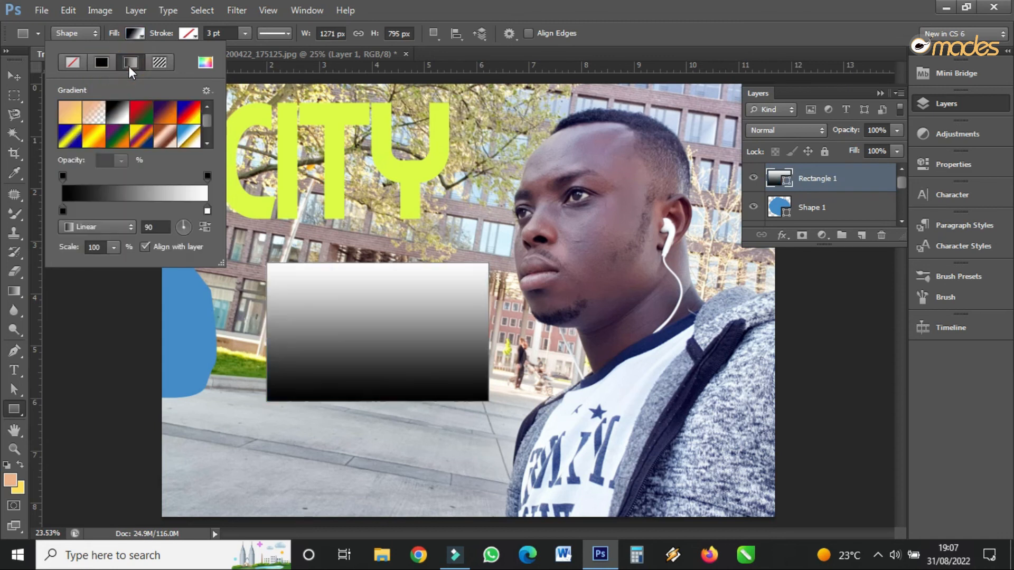
click(92, 136)
click(125, 140)
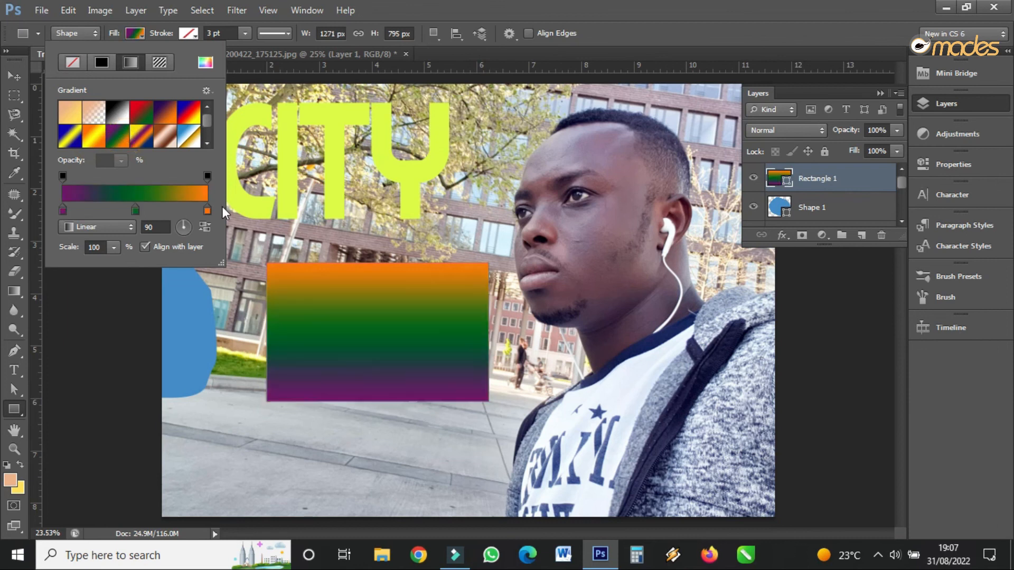
drag(208, 211, 169, 210)
click(170, 139)
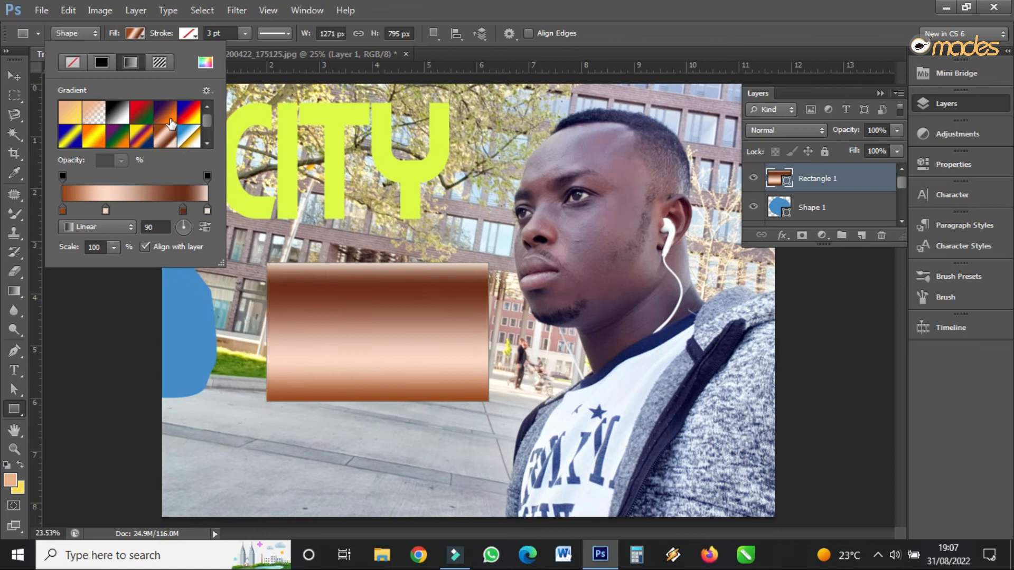
Try the blue-red-yellow gradient on the rectangle, set the gradient angle to -8, and reapply the copper preset.
click(185, 111)
click(184, 110)
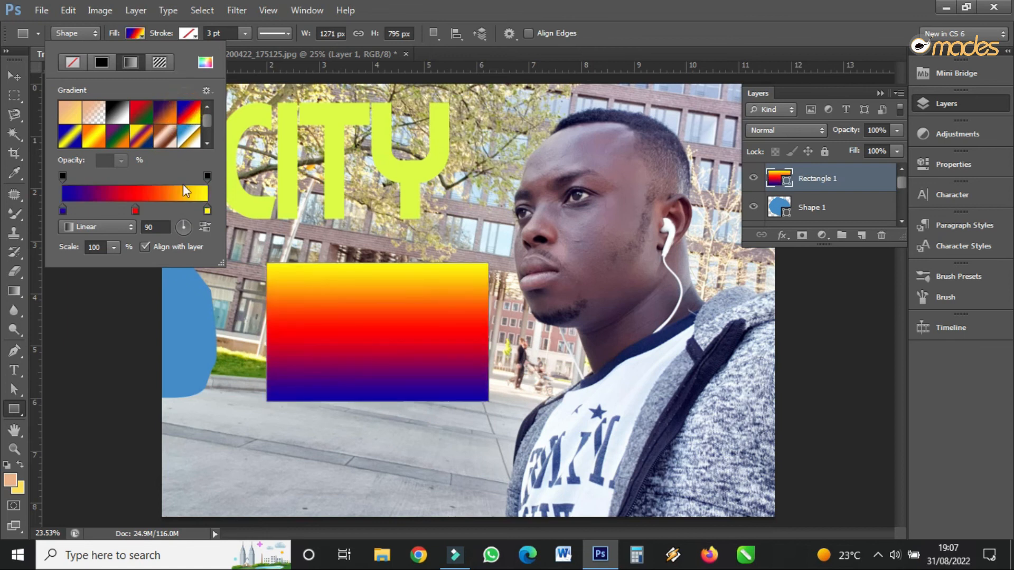
drag(184, 219, 189, 228)
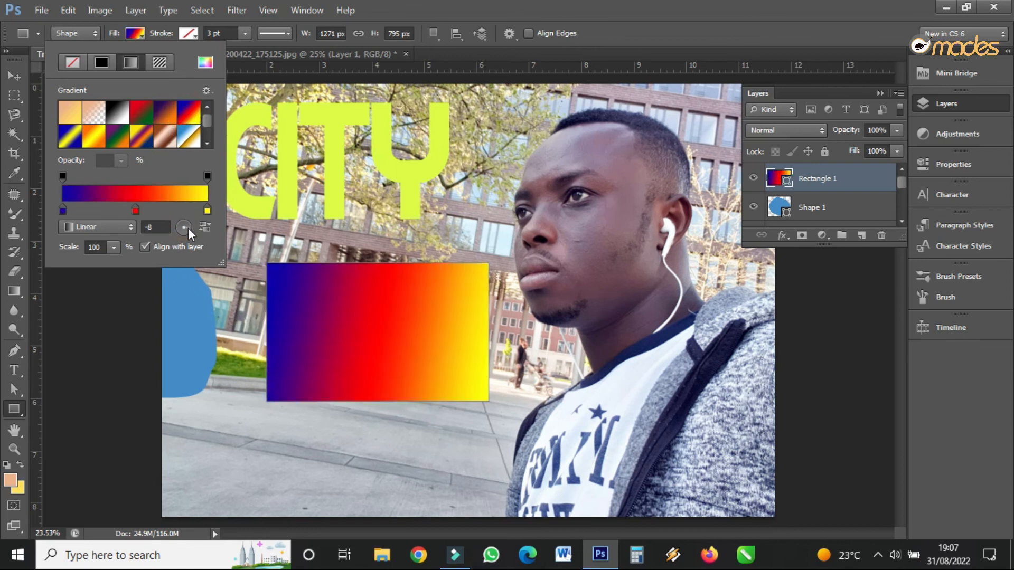
click(188, 137)
click(164, 136)
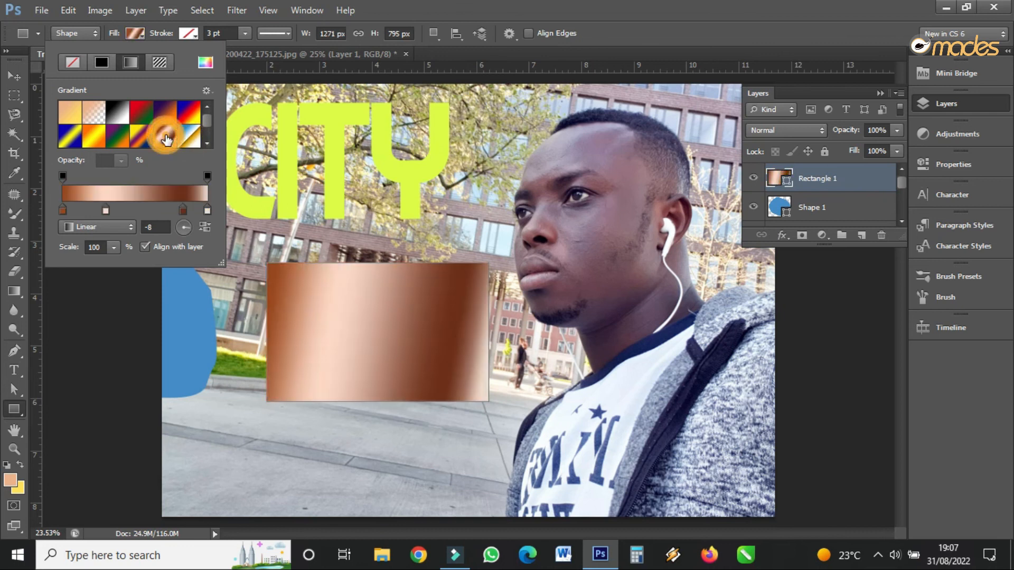
Dismiss the rectangle creation prompt and step back through the history until the gradient rectangle is removed.
click(236, 103)
click(175, 97)
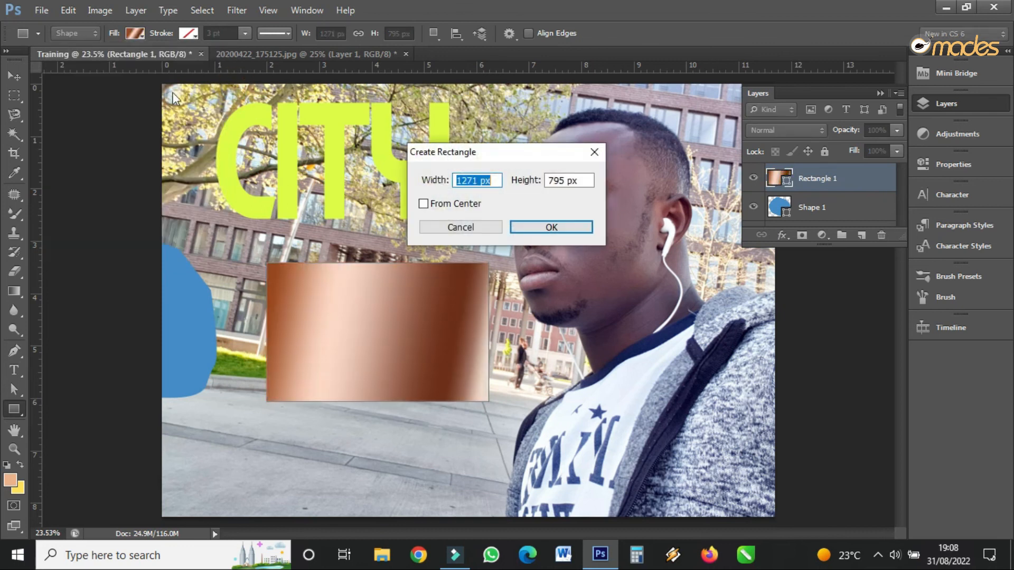
key(Escape)
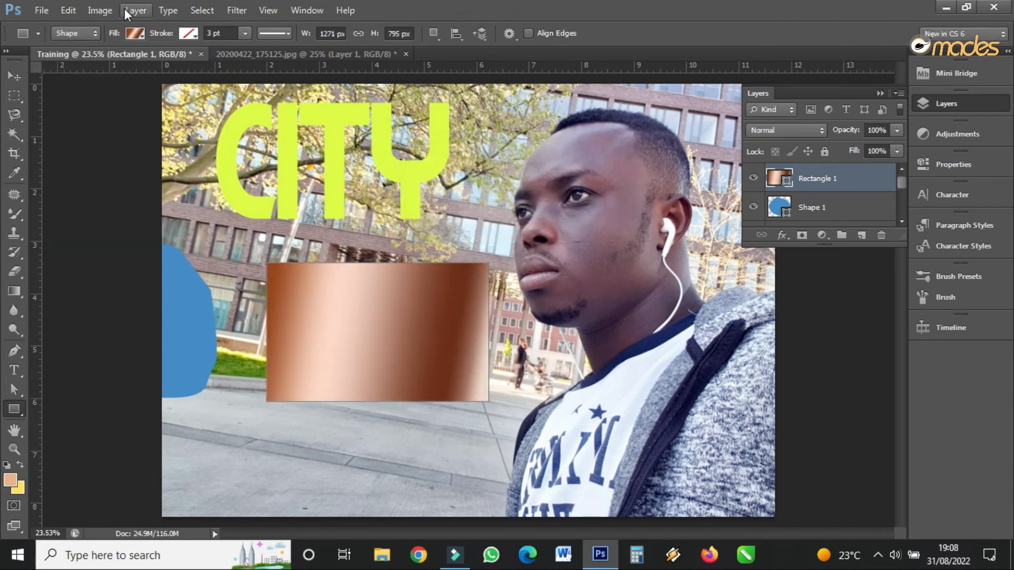
click(67, 11)
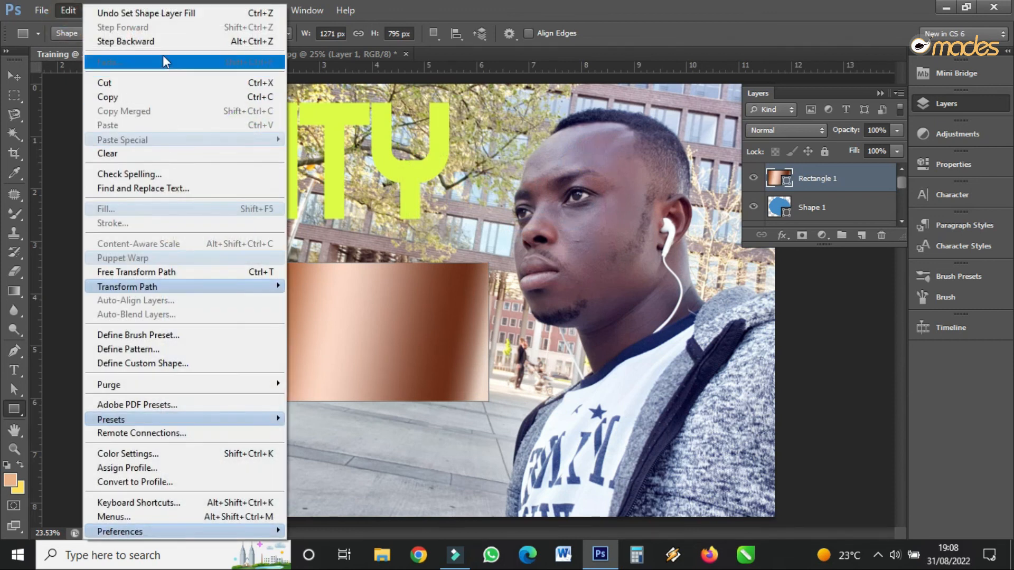
click(163, 41)
click(71, 11)
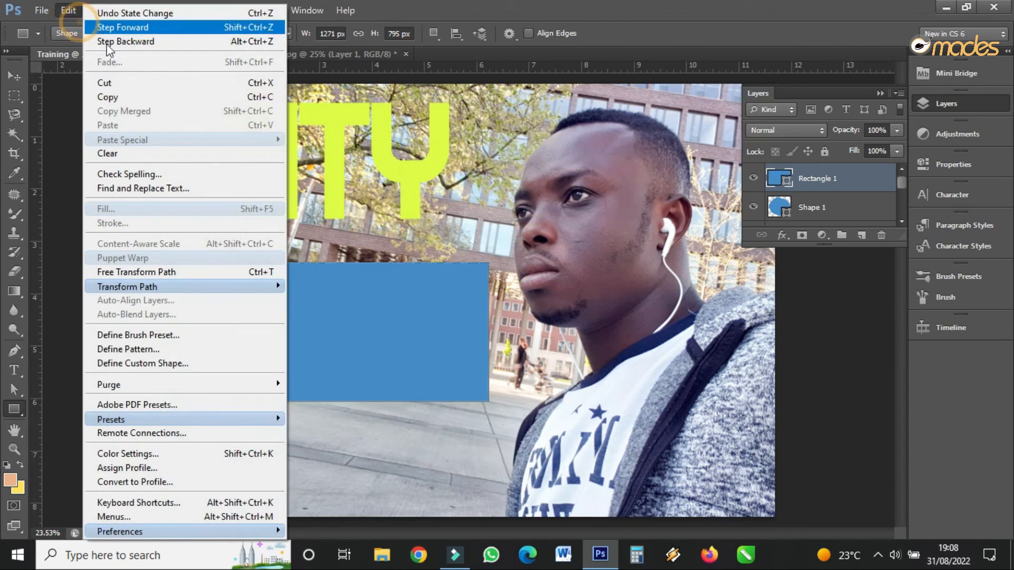
click(114, 42)
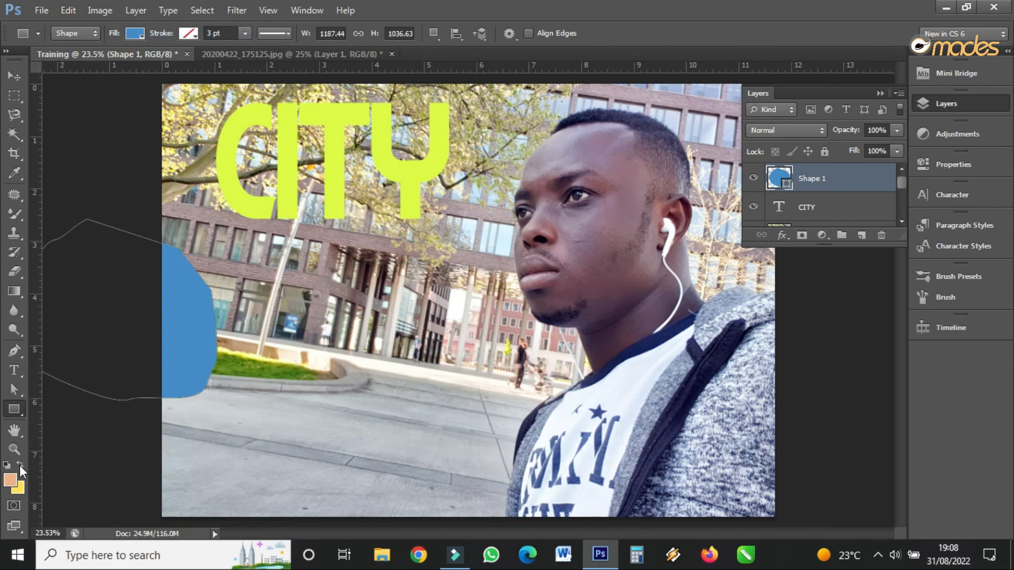
Draw a seven-sided polygon about 1159 by 1157 px overlapping the CITY text, and undo it.
click(16, 409)
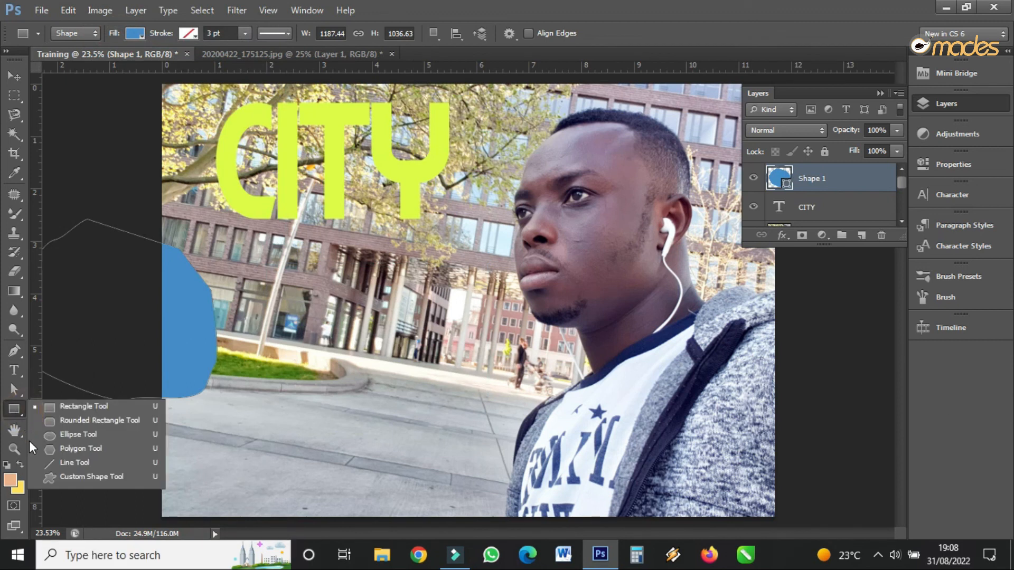
click(62, 448)
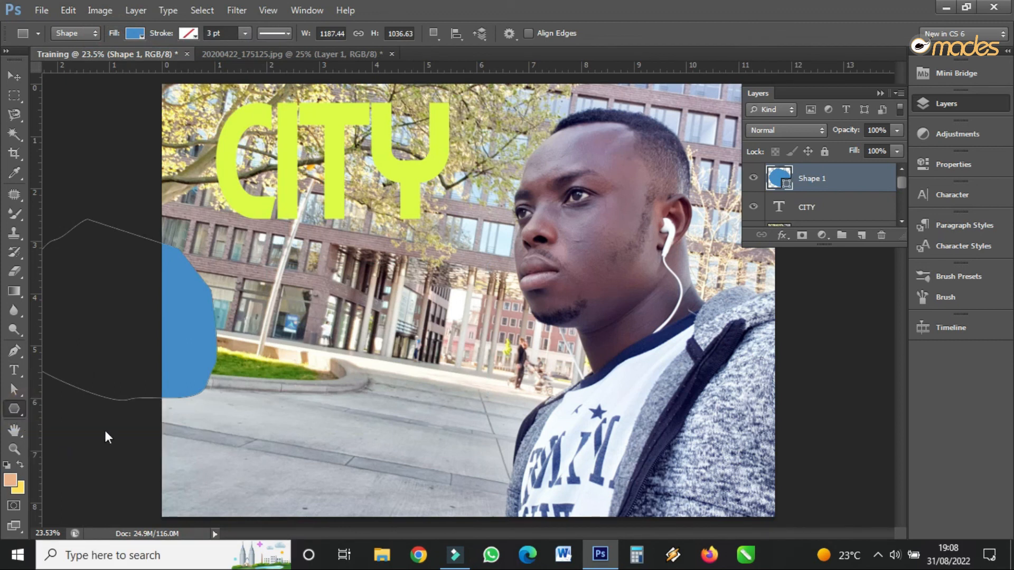
drag(282, 253, 365, 323)
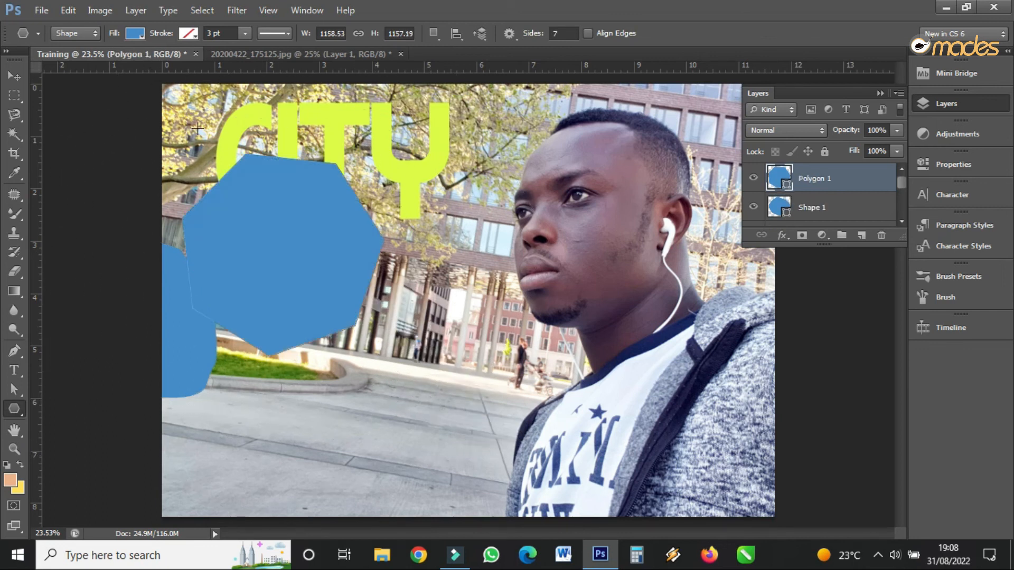
click(67, 10)
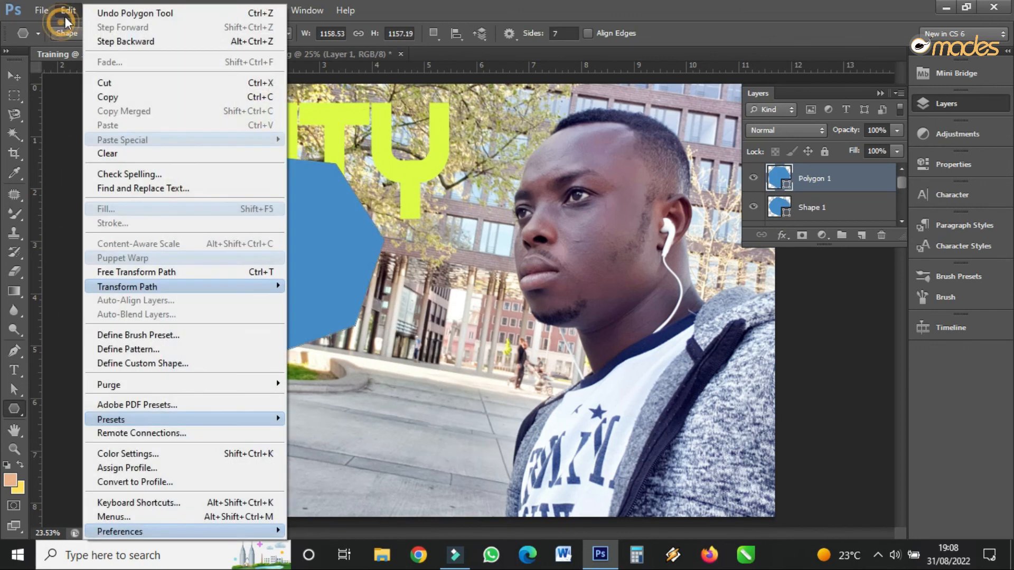
click(138, 41)
Activate the Custom Shape tool with the Starburst Color Target preset and browse the available custom shapes.
right_click(20, 411)
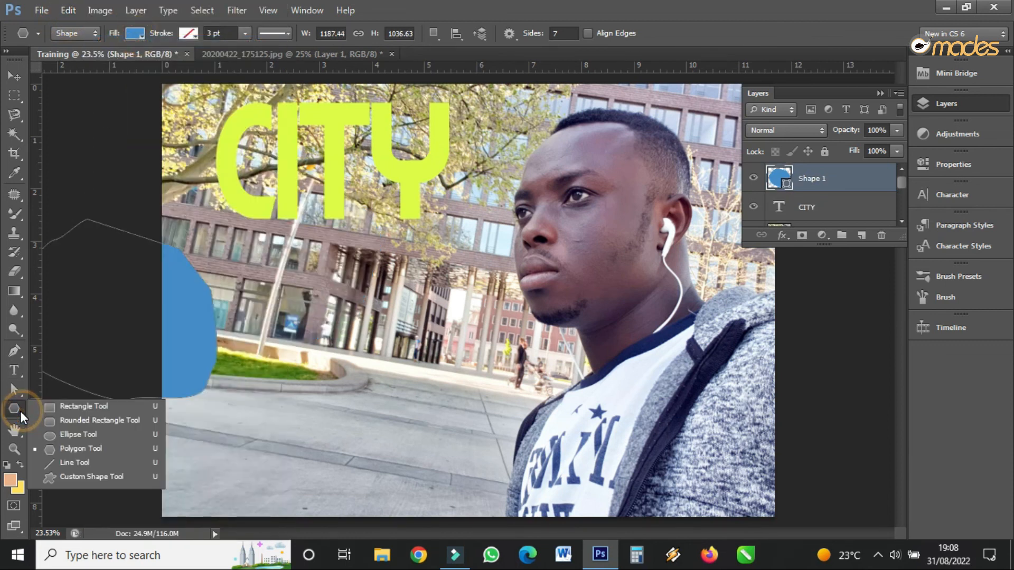
click(71, 477)
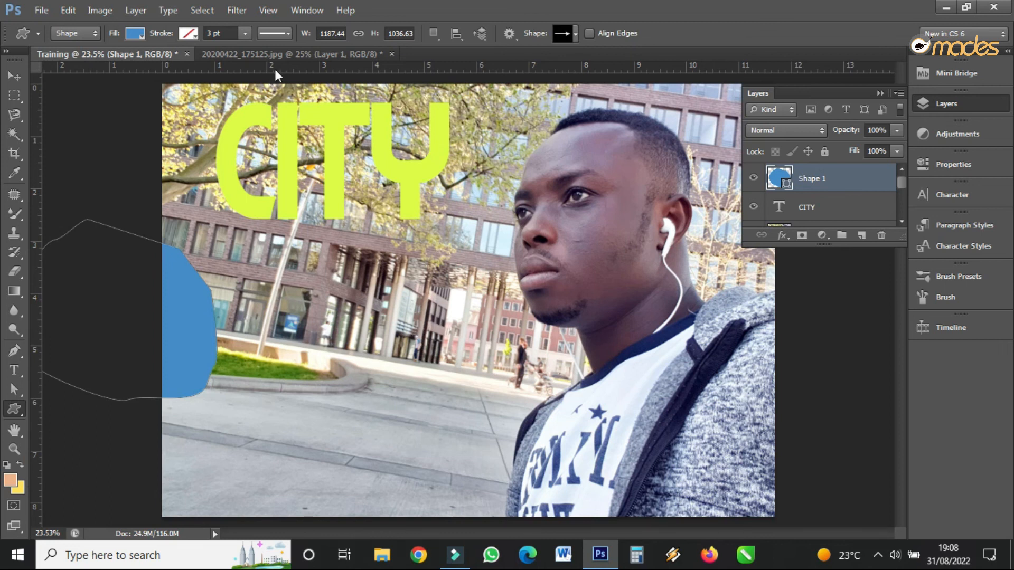
click(33, 35)
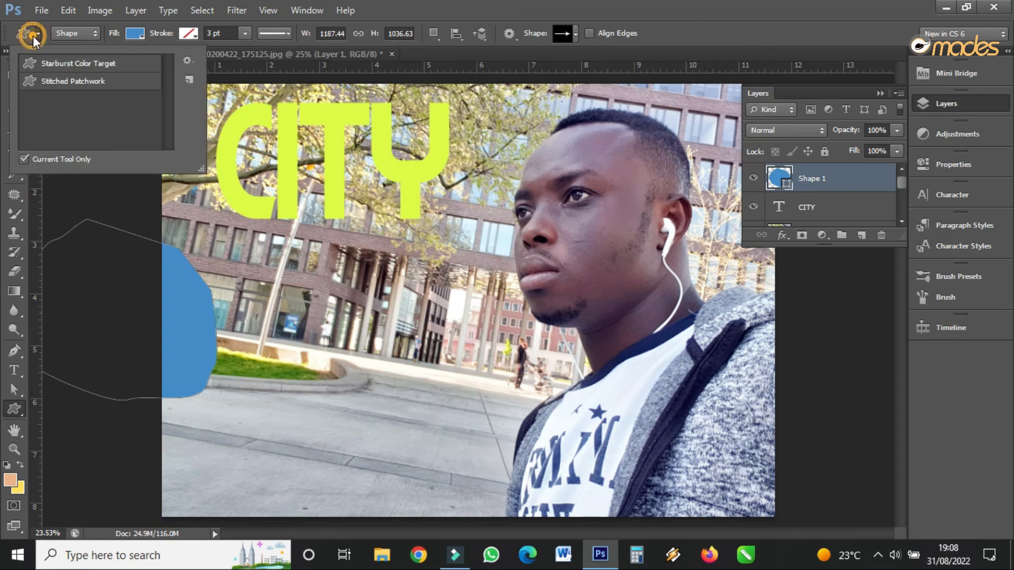
click(80, 64)
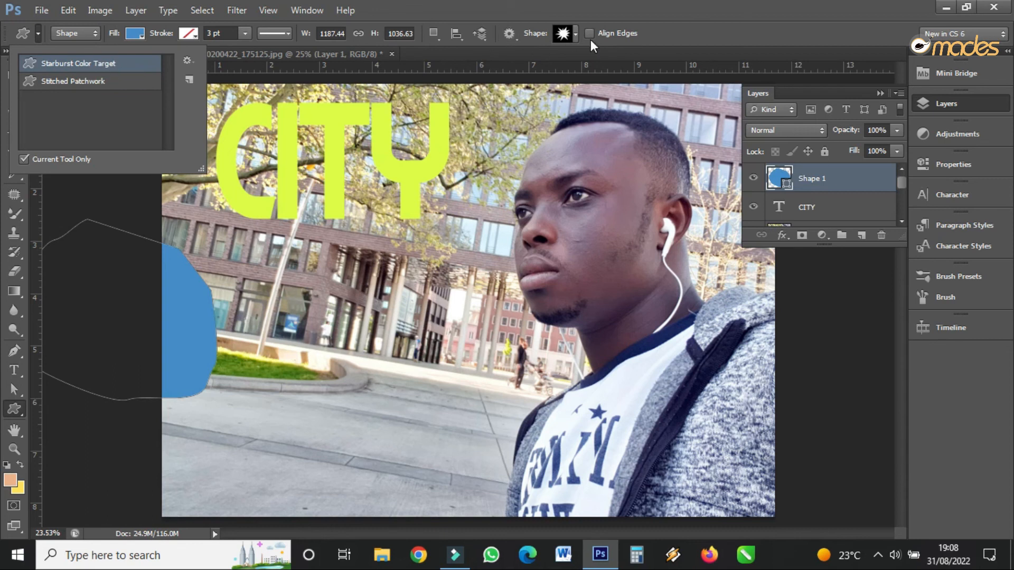
click(574, 33)
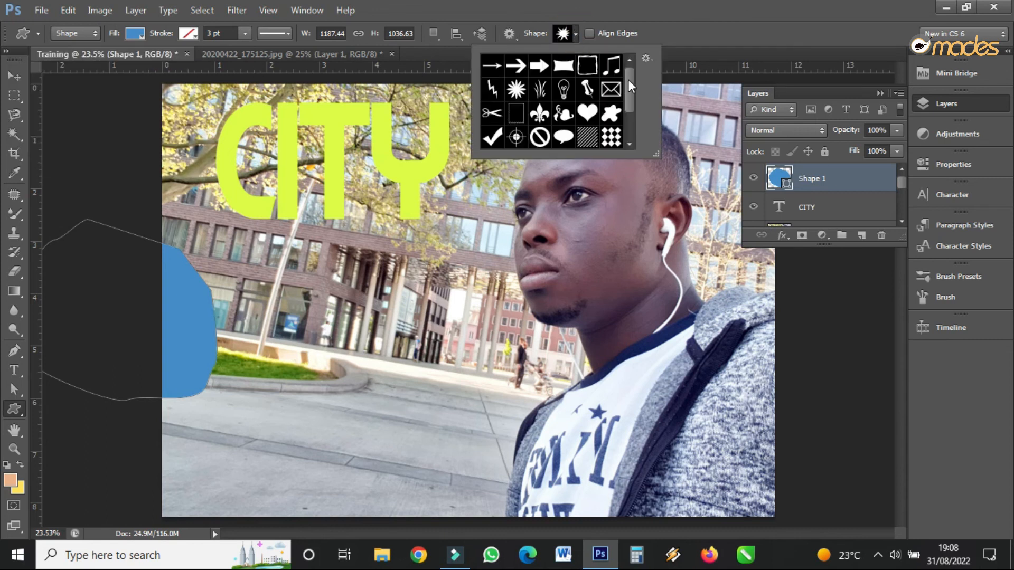
drag(628, 80, 623, 123)
scroll(623, 123, up, 3)
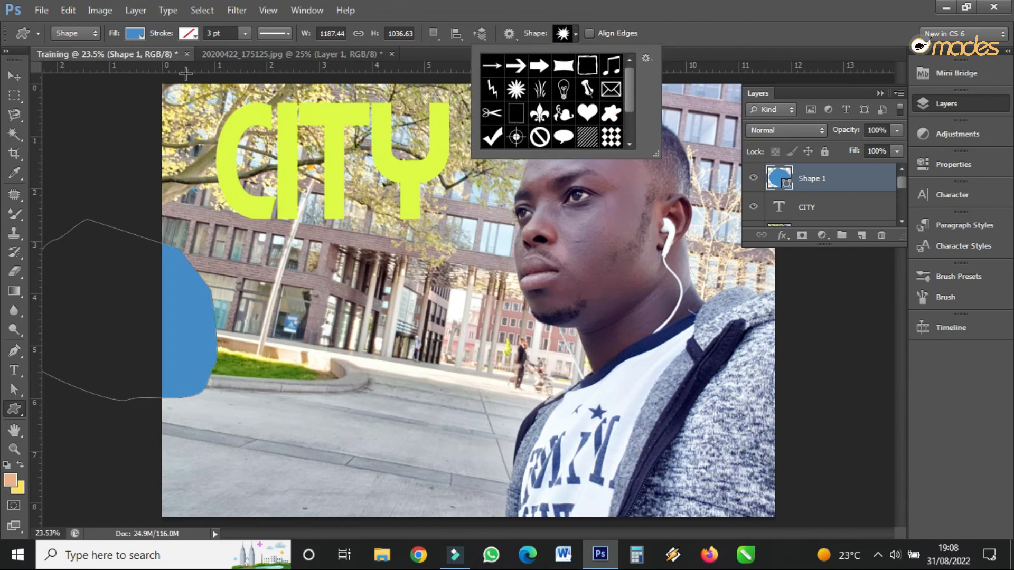
Reselect the Custom Shape tool and enlarge the shape picker so that the whole default set fits without scrolling.
click(22, 33)
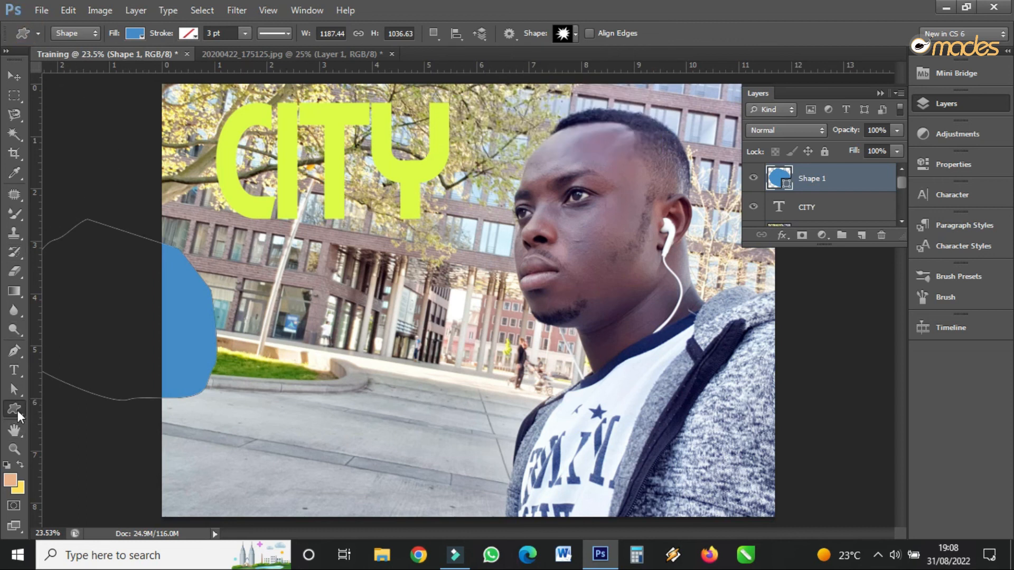
click(16, 74)
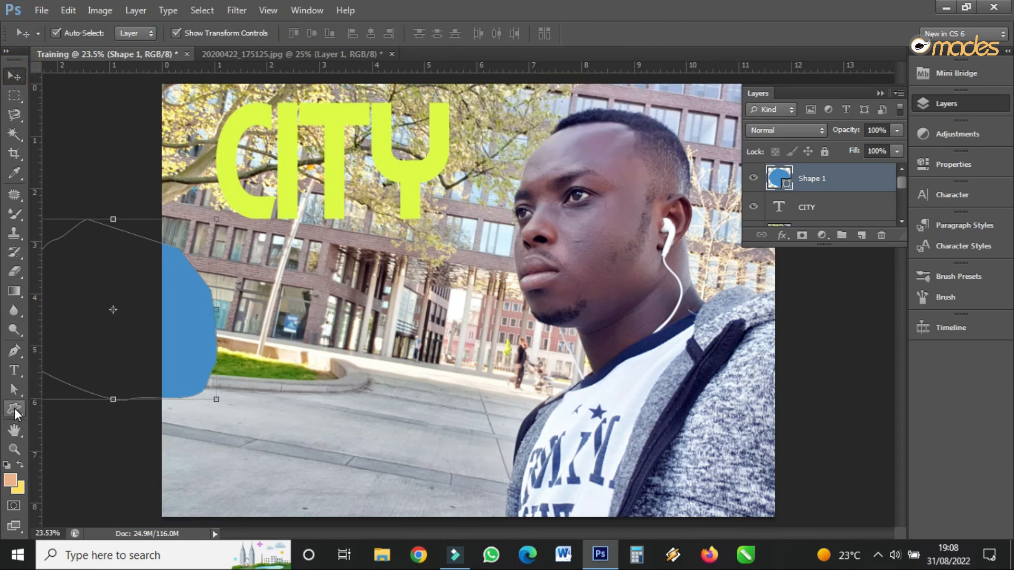
drag(19, 418, 84, 478)
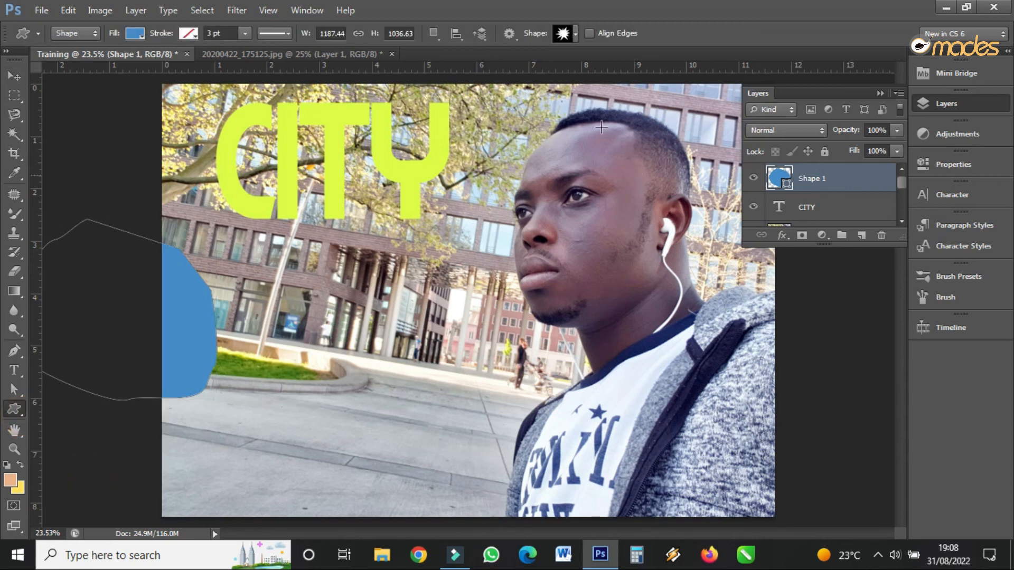
click(573, 31)
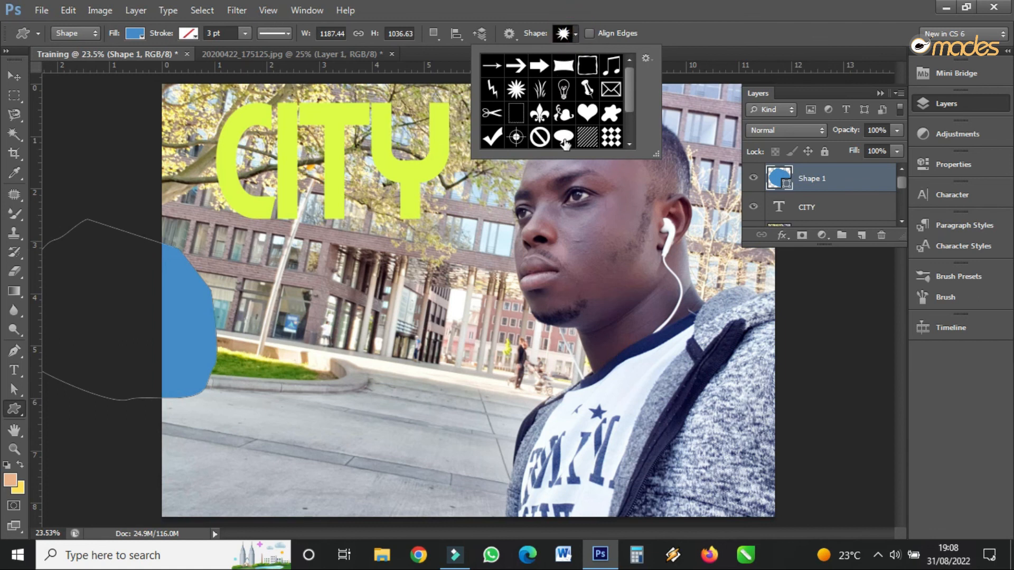
scroll(607, 125, down, 1)
scroll(606, 121, down, 3)
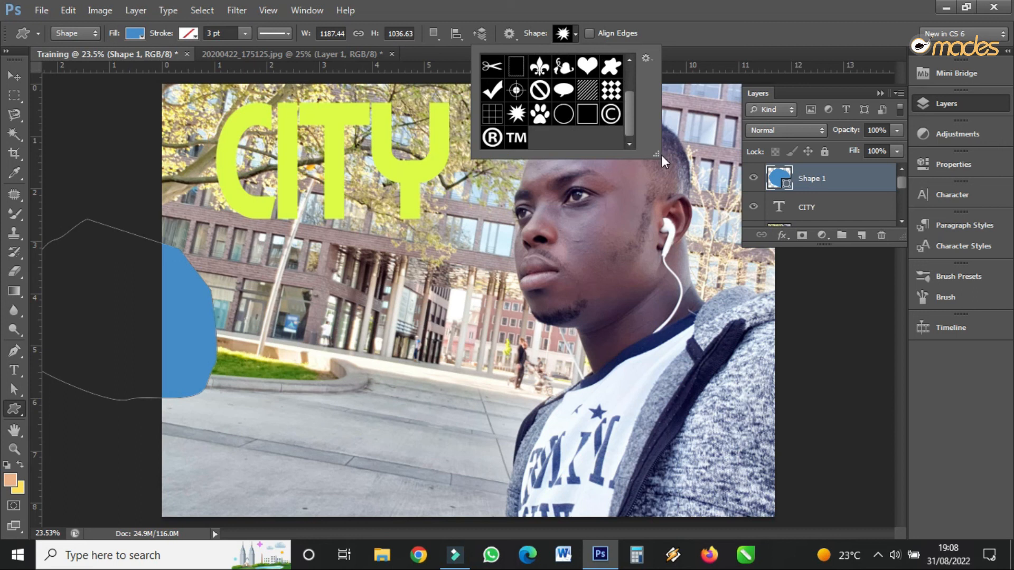
drag(658, 153, 737, 200)
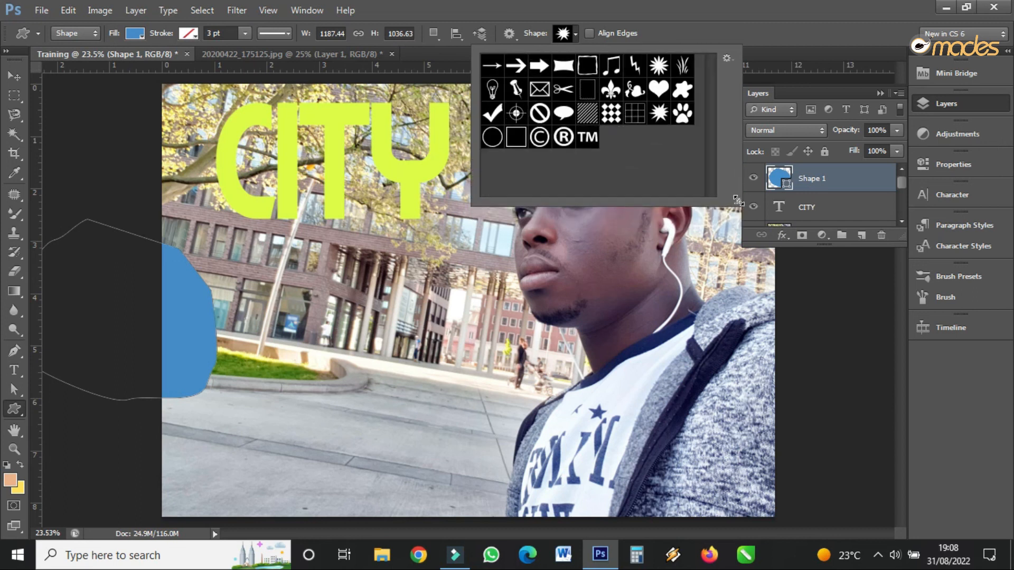
Replace the current custom shapes with the Animals set, and replace that with the Music set.
click(726, 57)
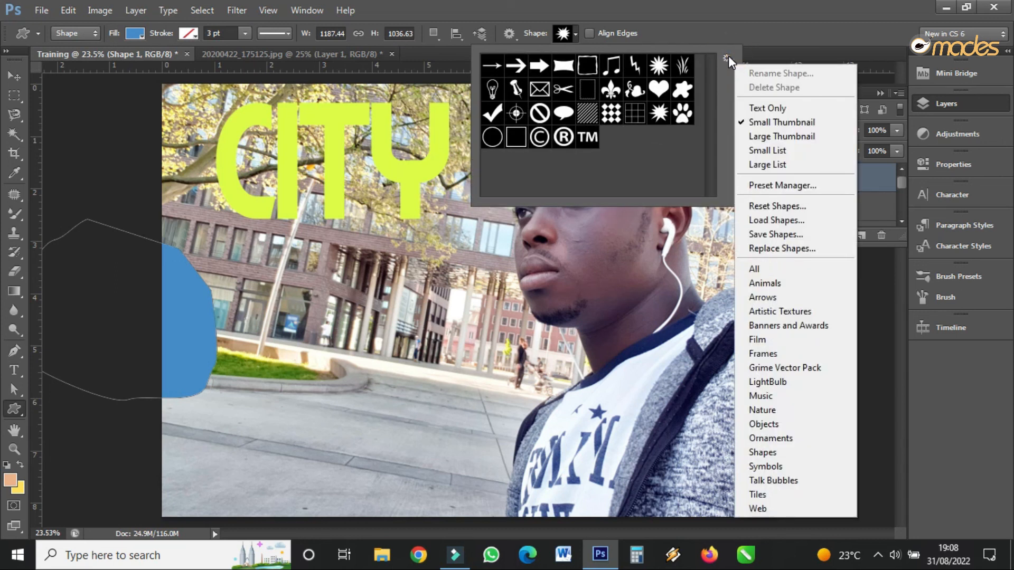
click(775, 283)
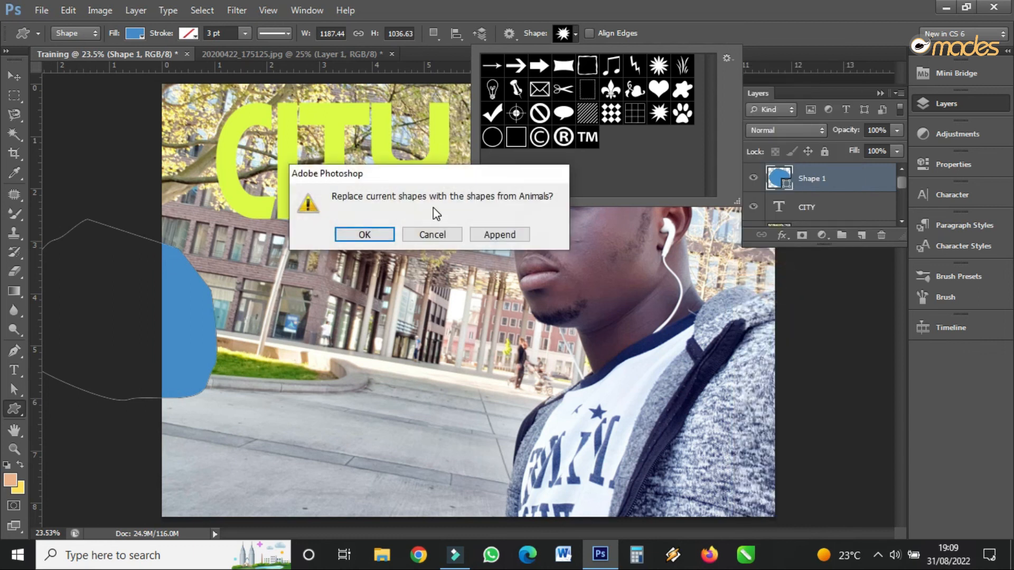
click(364, 235)
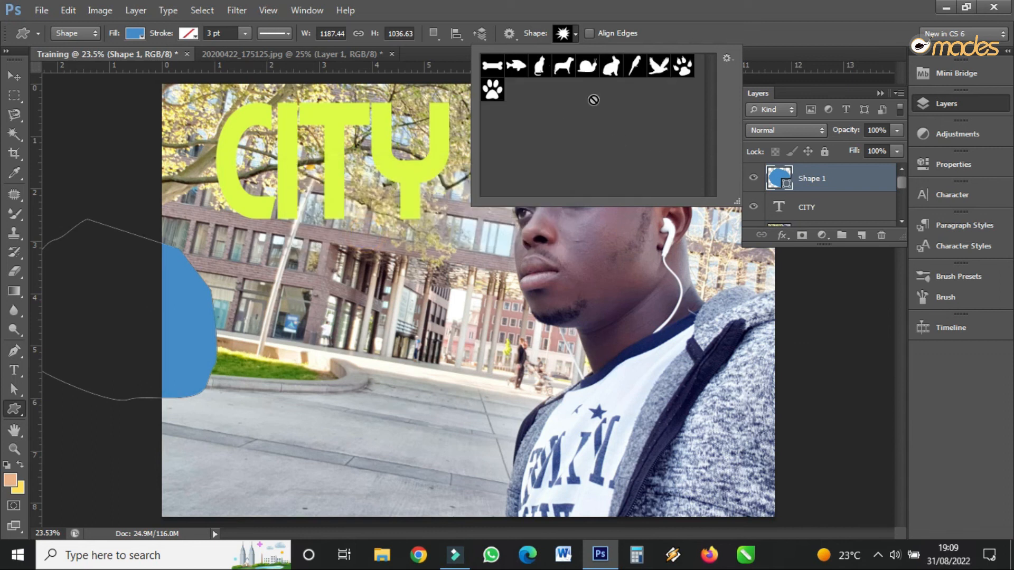
click(724, 56)
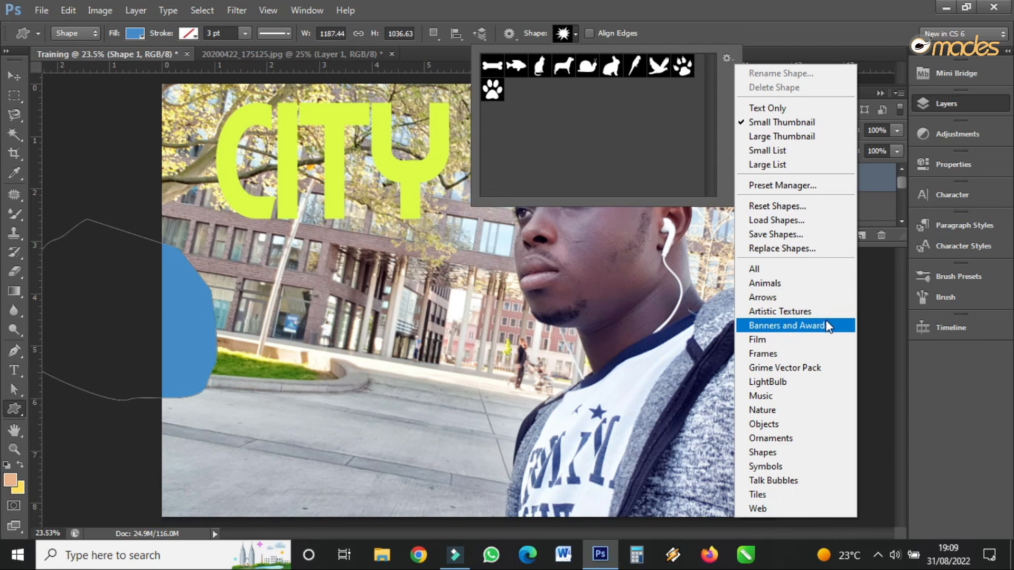
click(794, 397)
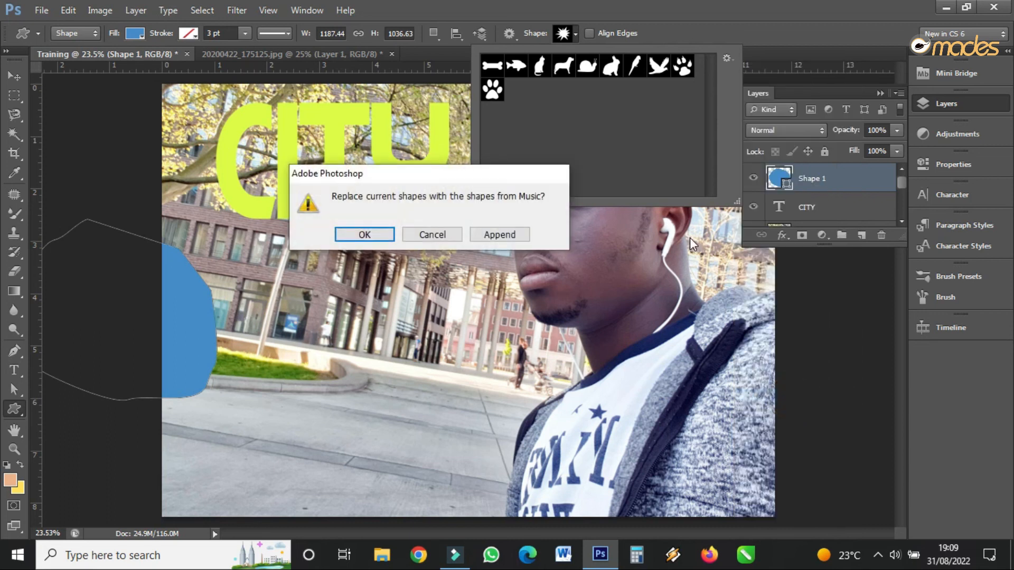
click(363, 235)
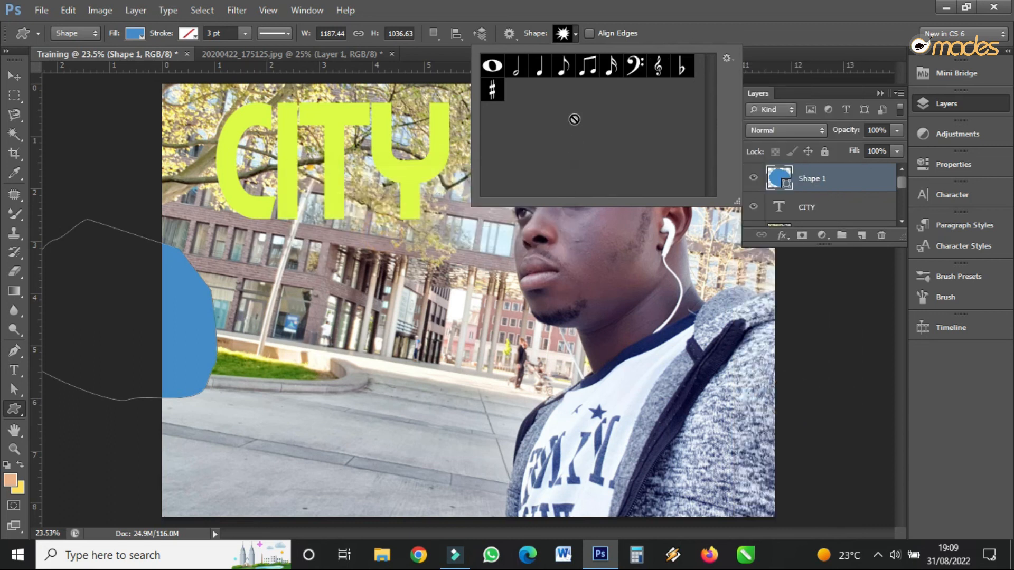
Replace the custom shapes with the All set and draw a yin-yang shape about 1096 by 1084 px below the CITY text.
click(725, 59)
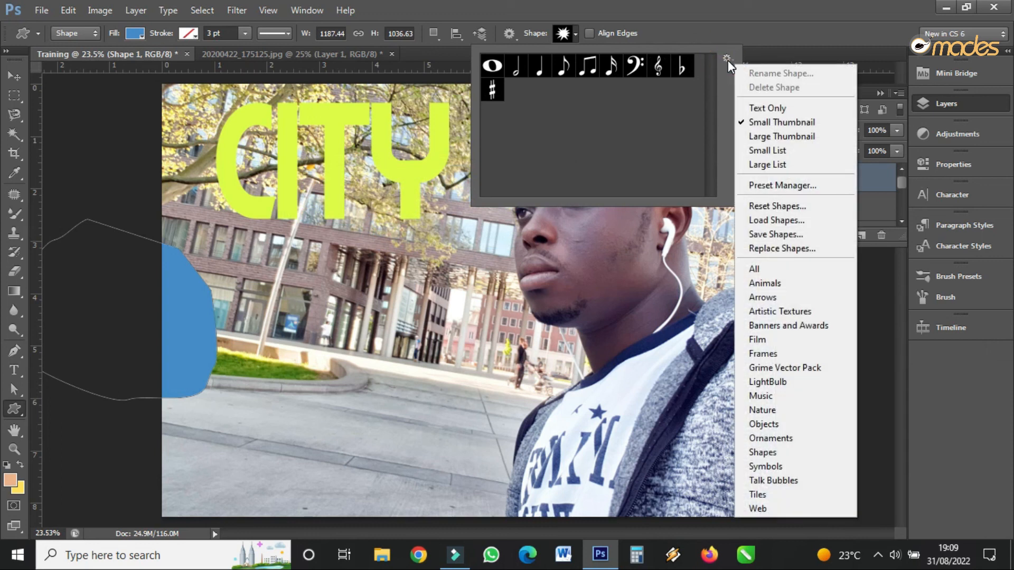
click(788, 272)
click(363, 234)
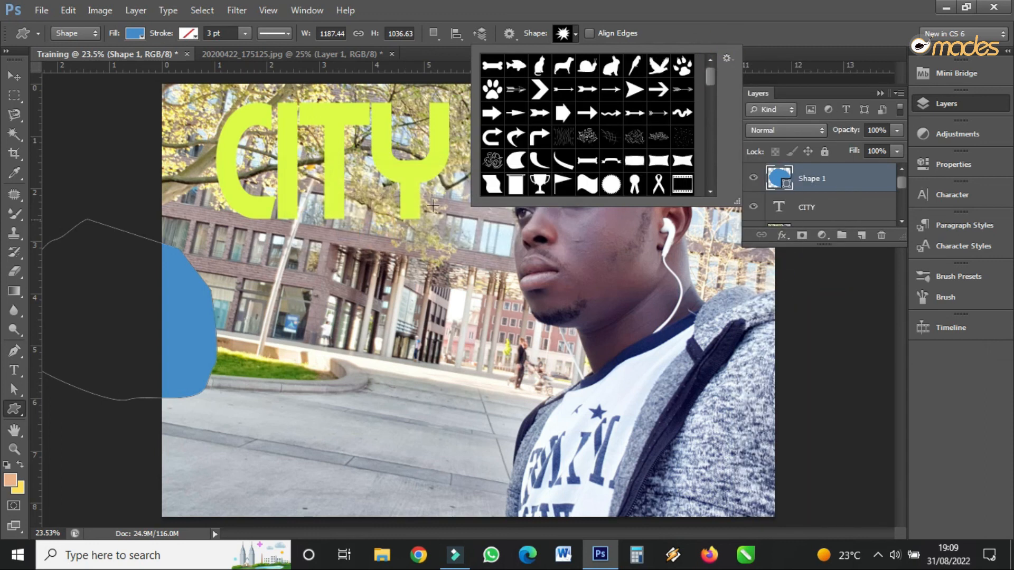
drag(708, 73, 701, 150)
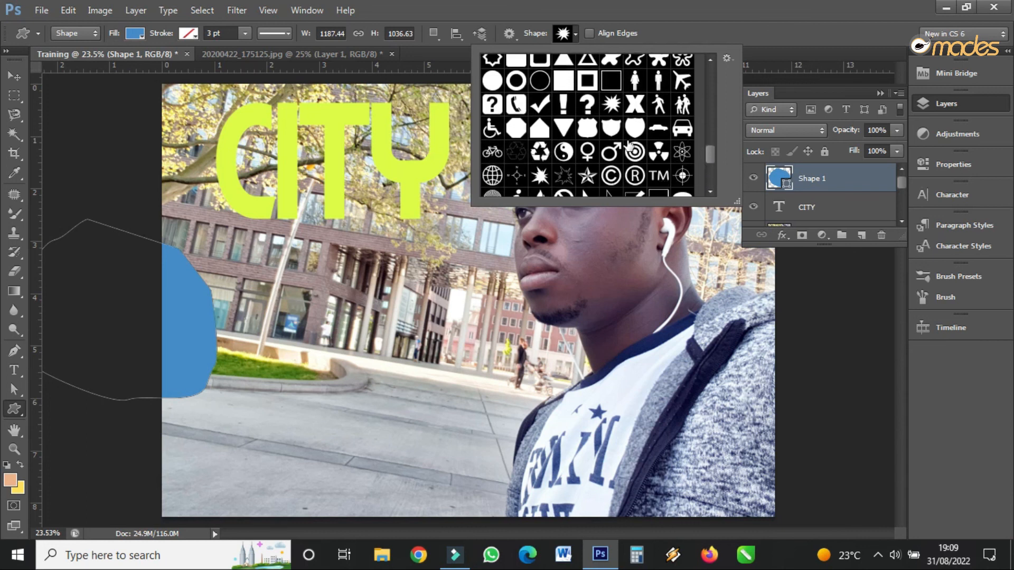
click(564, 152)
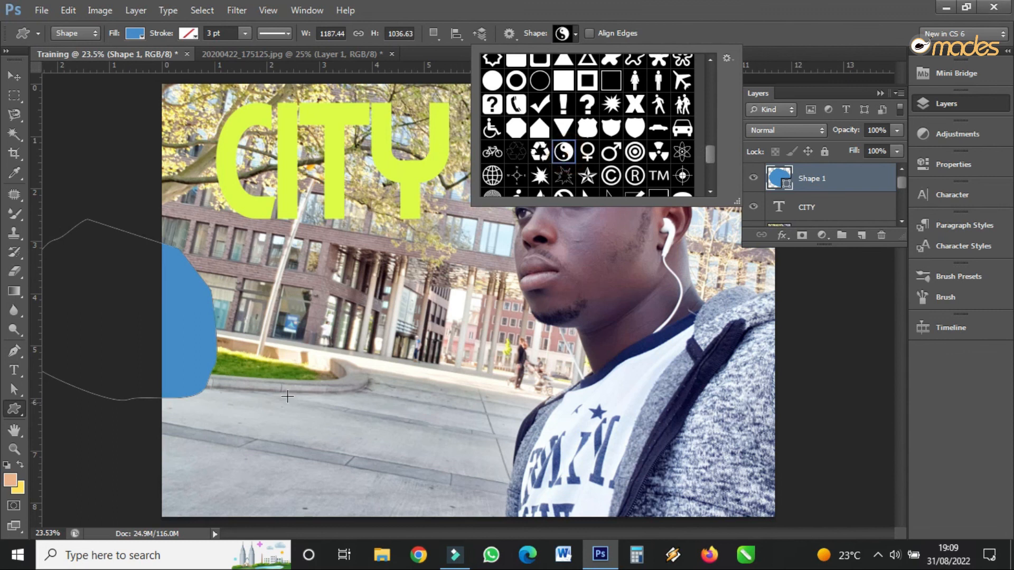
drag(292, 278, 481, 462)
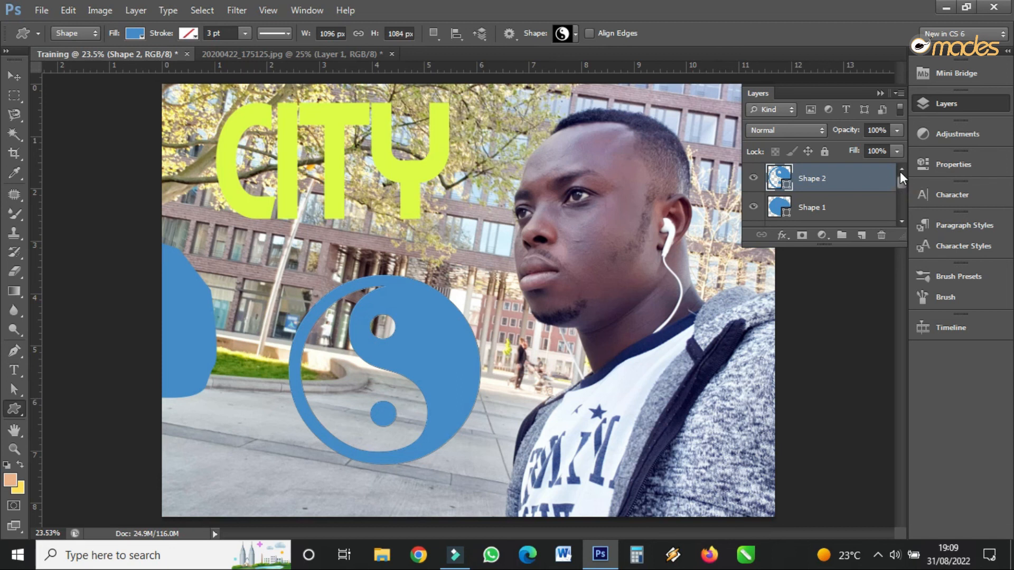
Select the light blue freeform shape's layer, and switch the selection to the yin-yang shape with the Move tool.
click(834, 214)
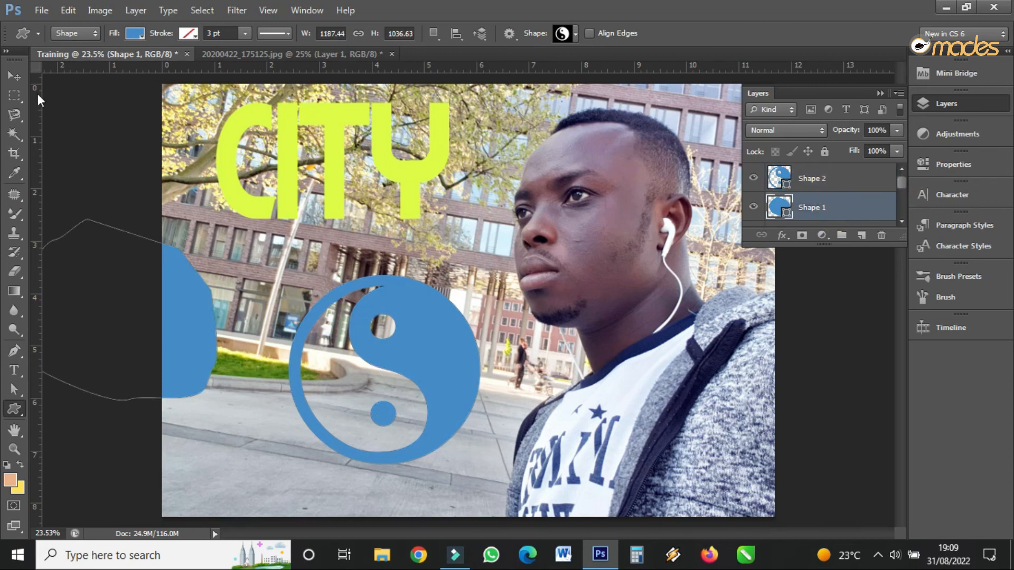
click(14, 76)
click(425, 344)
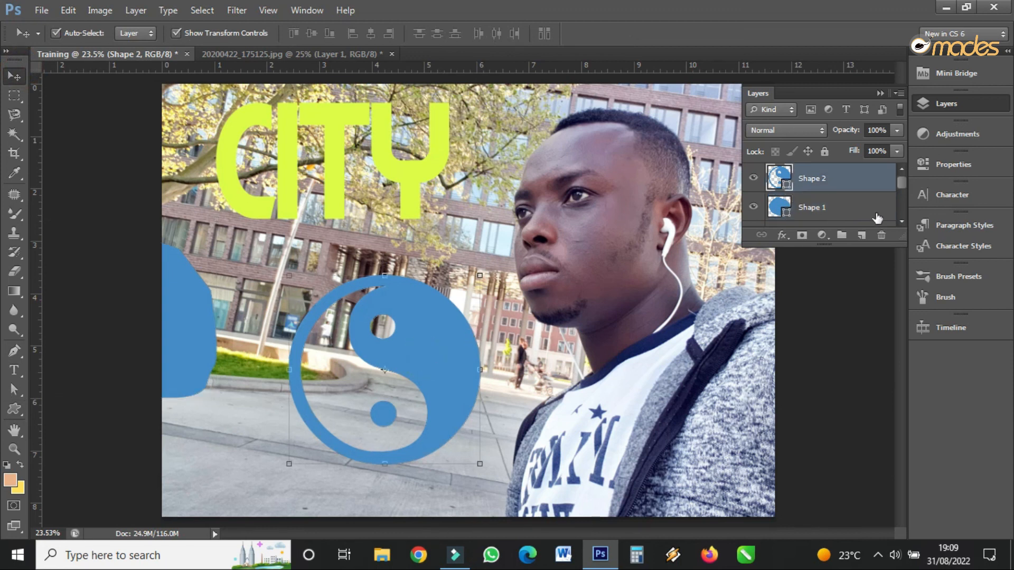
click(904, 220)
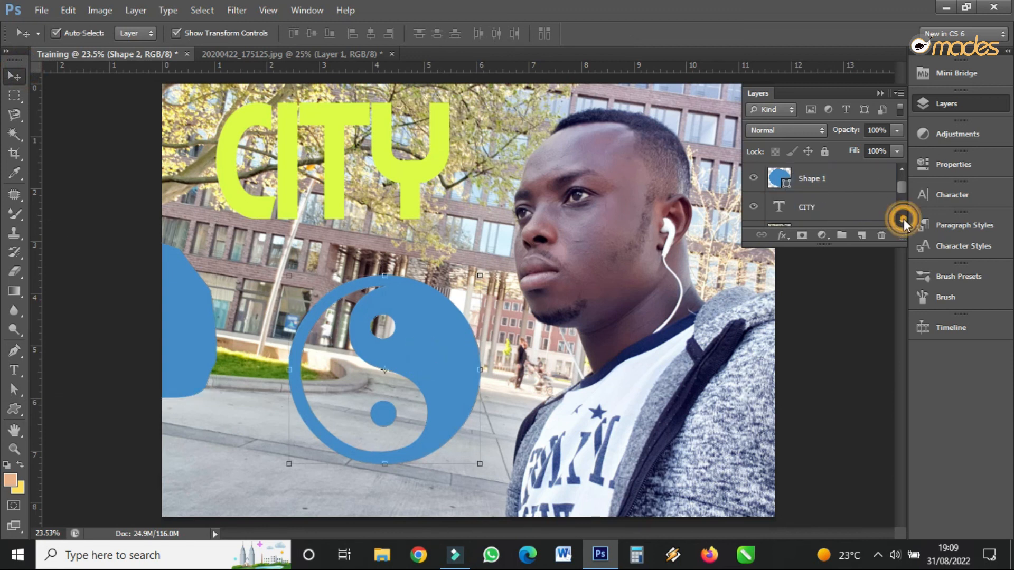
Inspect the layer stack by selecting the CITY text and the light blue freeform shape in turn, ending on the yin-yang shape.
click(827, 207)
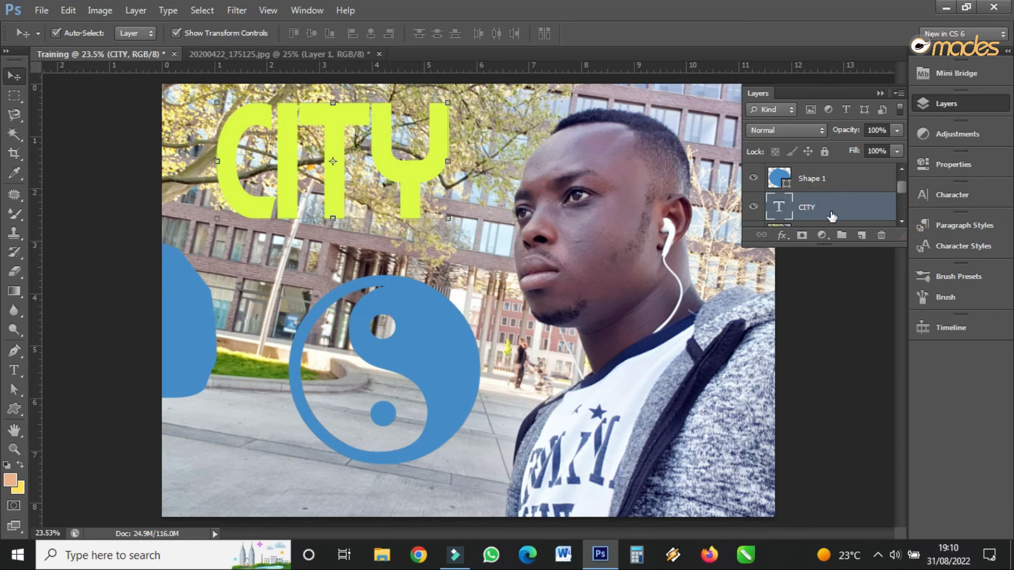
mouse_move(902, 186)
mouse_down()
mouse_move(902, 199)
mouse_move(901, 181)
mouse_up()
click(838, 188)
click(837, 188)
click(818, 209)
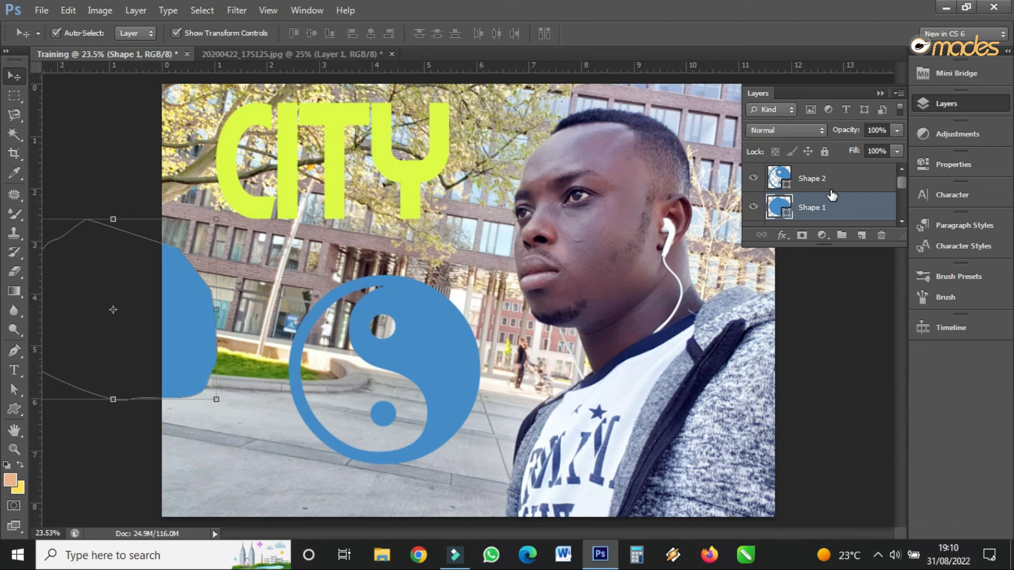
scroll(831, 196, down, 2)
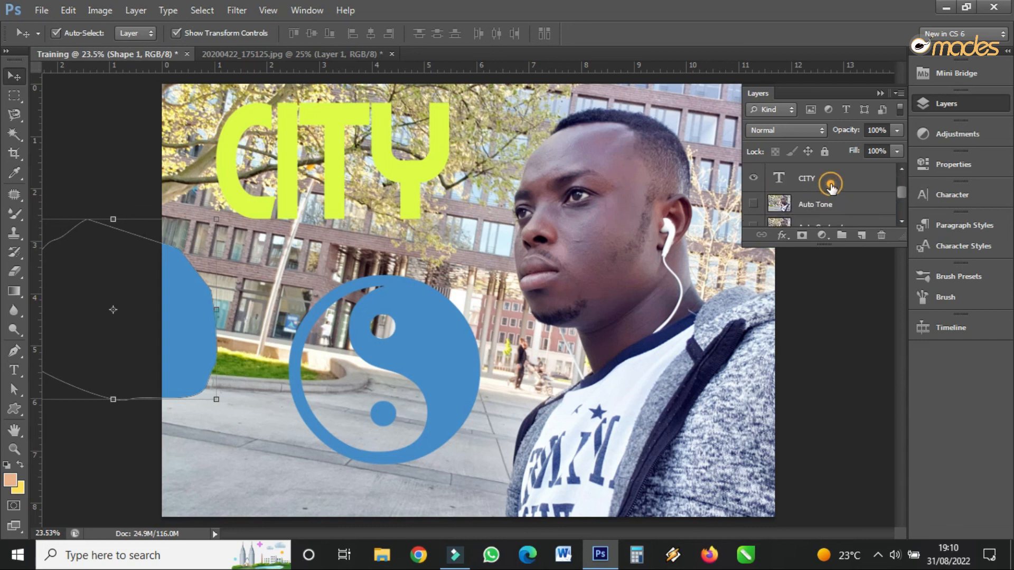
click(831, 187)
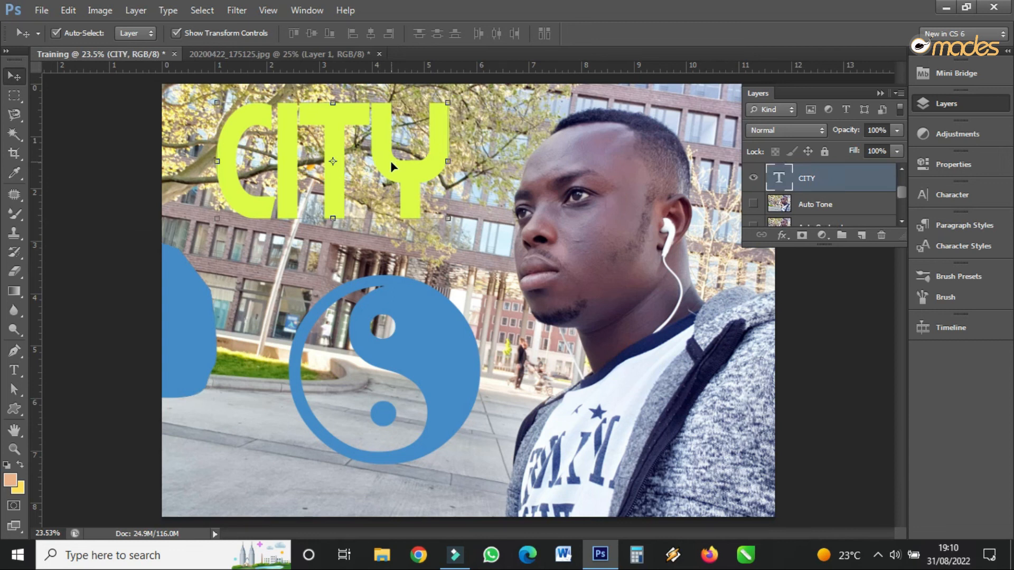
click(441, 372)
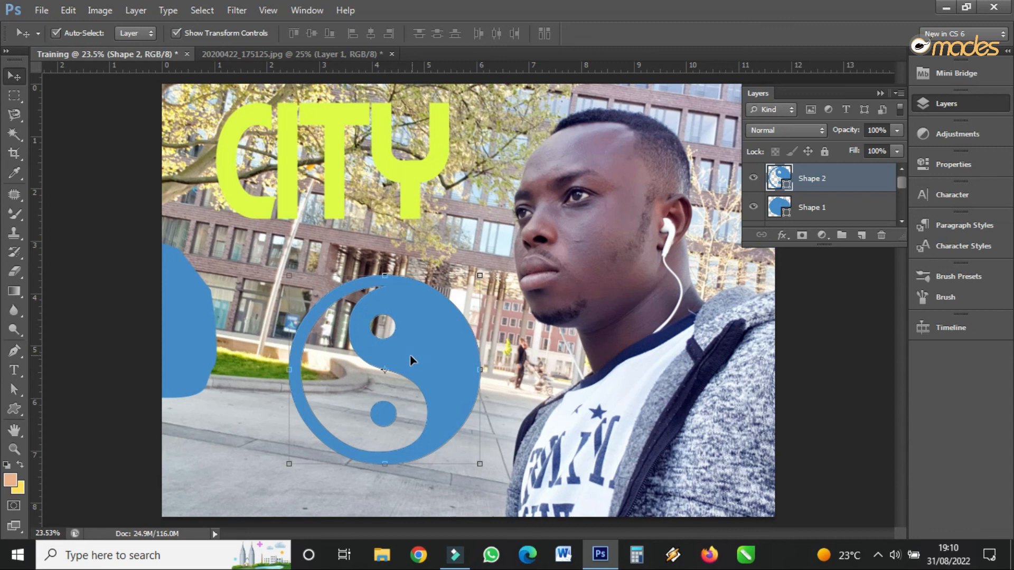
Change the yin-yang shape's fill to a solid dark blue with the Custom Shape tool active.
click(14, 409)
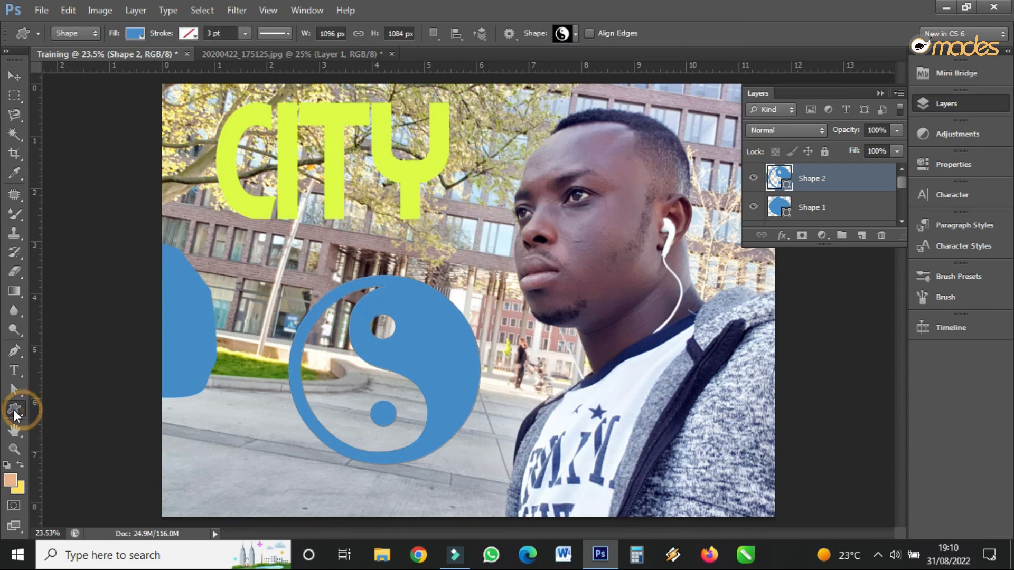
click(139, 30)
click(164, 159)
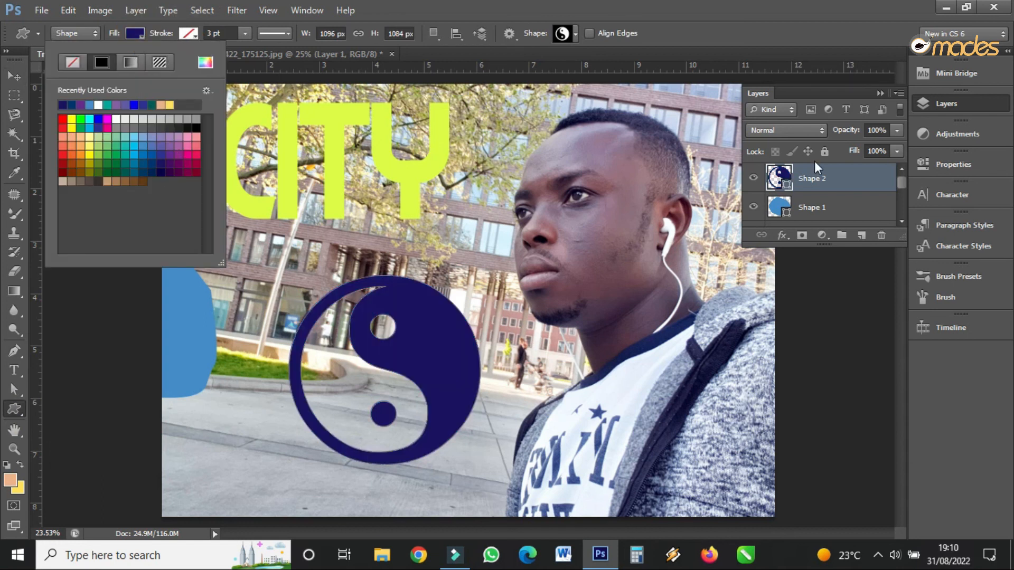
click(839, 181)
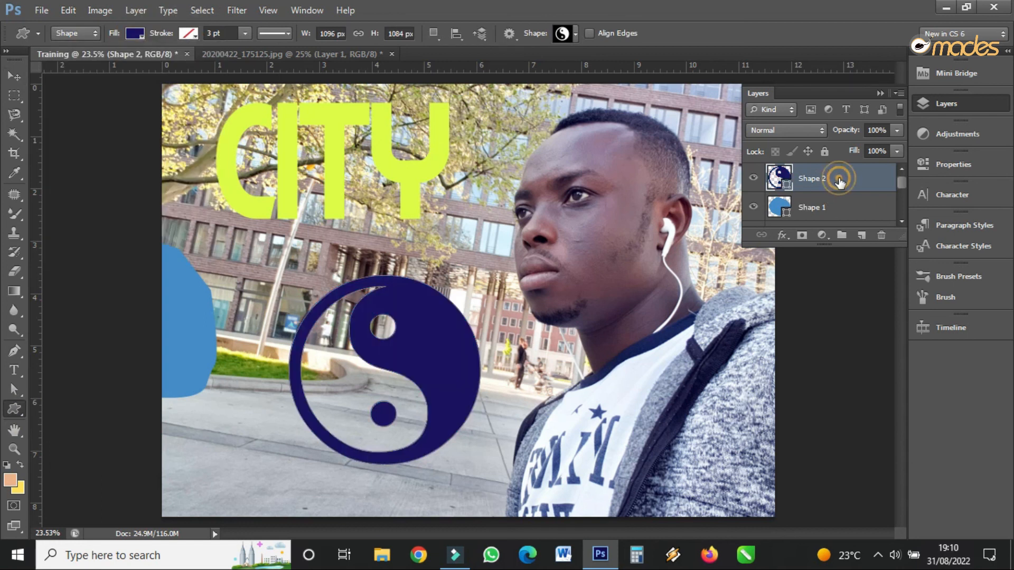
Try a Bevel & Emboss layer style with a size of 13 px on the yin-yang shape, and switch it off again.
click(783, 236)
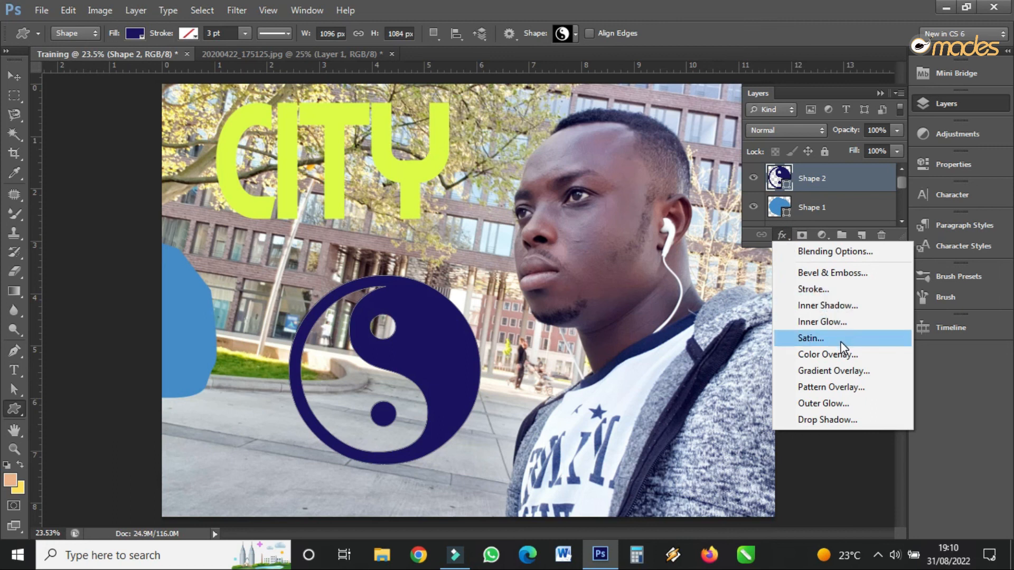
click(831, 248)
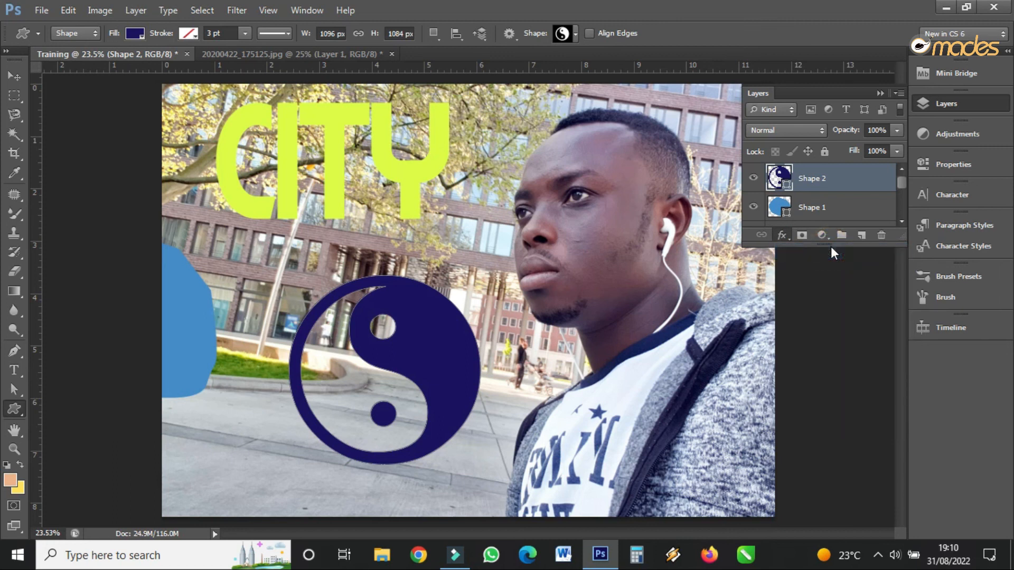
drag(681, 114, 794, 109)
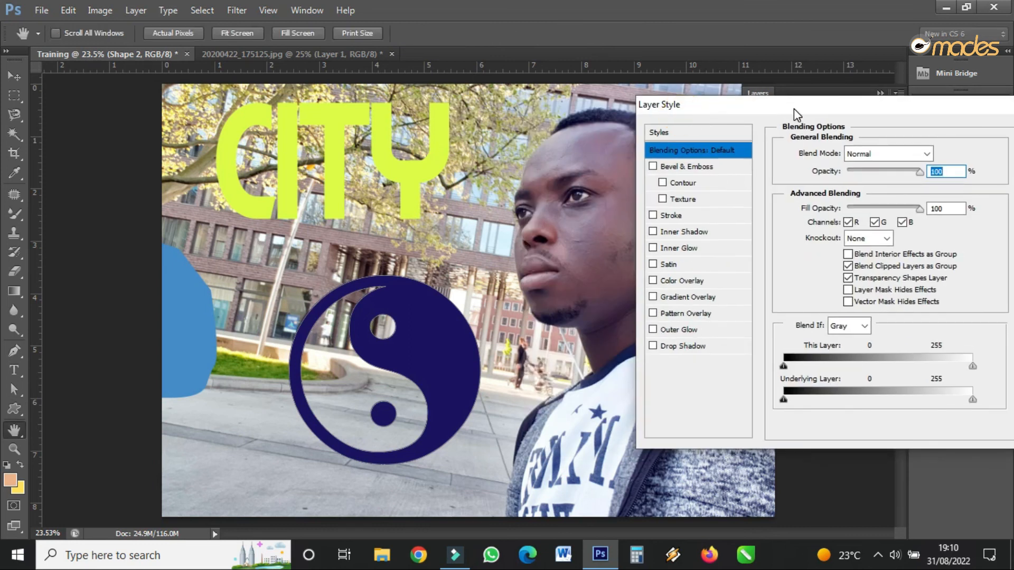
click(710, 168)
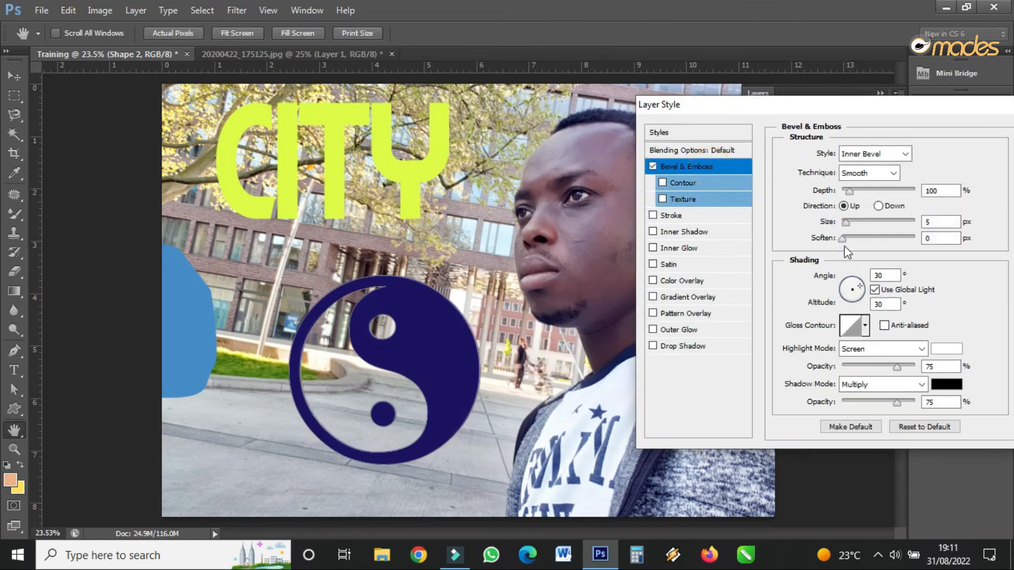
mouse_move(845, 226)
mouse_down()
mouse_move(874, 228)
mouse_move(850, 226)
mouse_up()
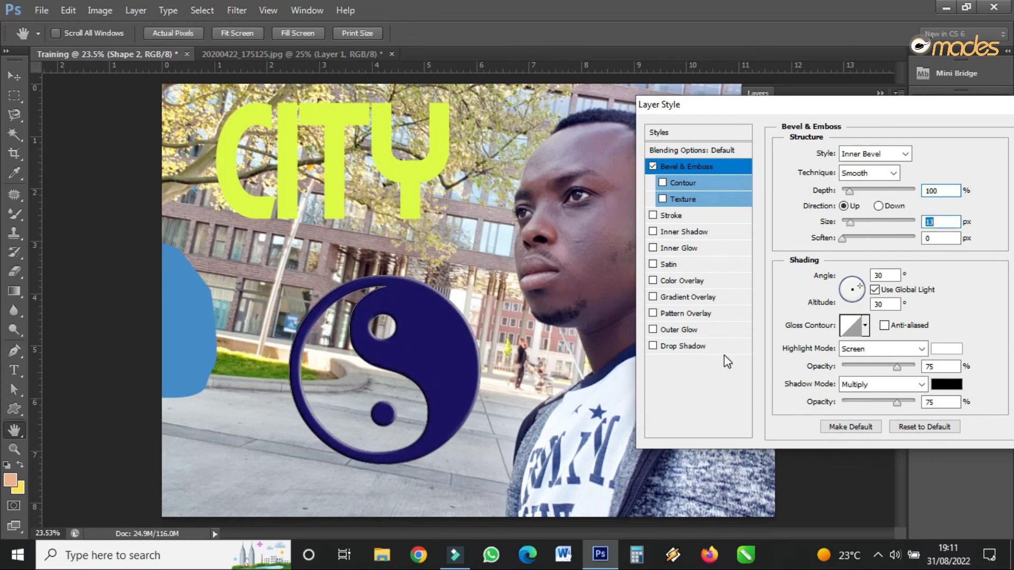
click(651, 166)
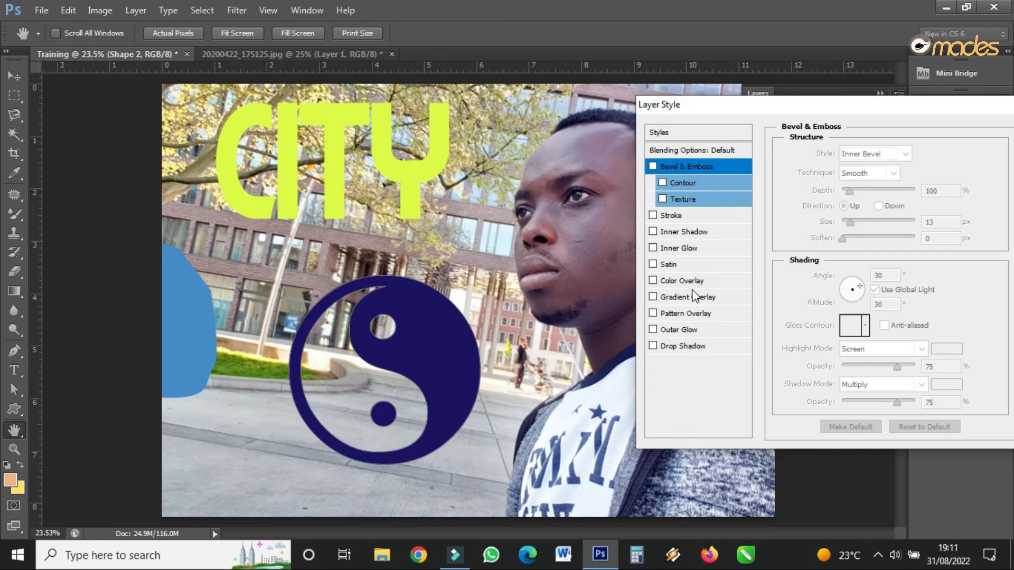
Try a Gradient Overlay with the Orange, Yellow, Orange preset on the yin-yang shape, and cancel the layer style.
click(675, 297)
click(866, 189)
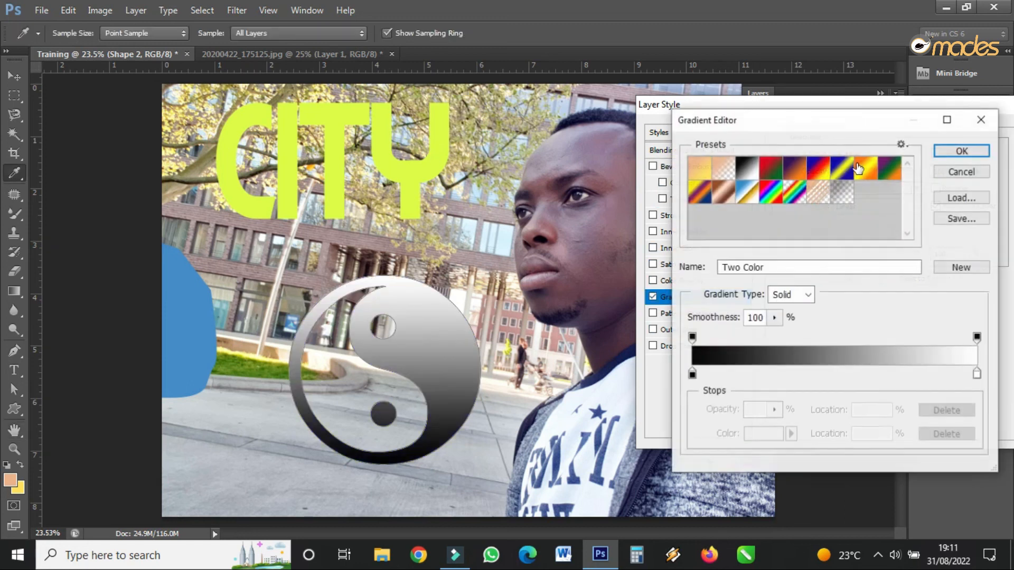
click(841, 167)
click(865, 168)
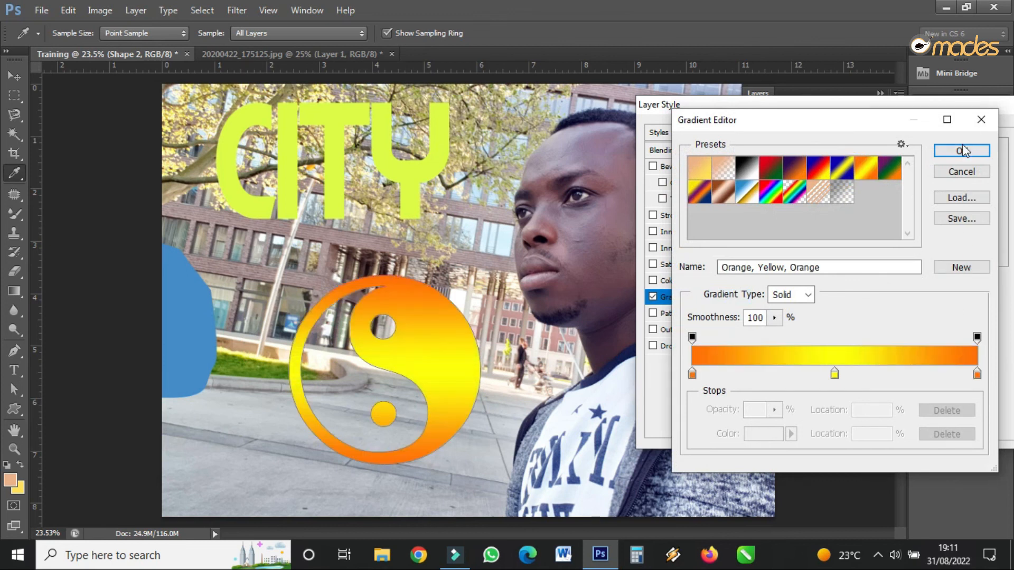
click(977, 172)
drag(993, 112, 792, 130)
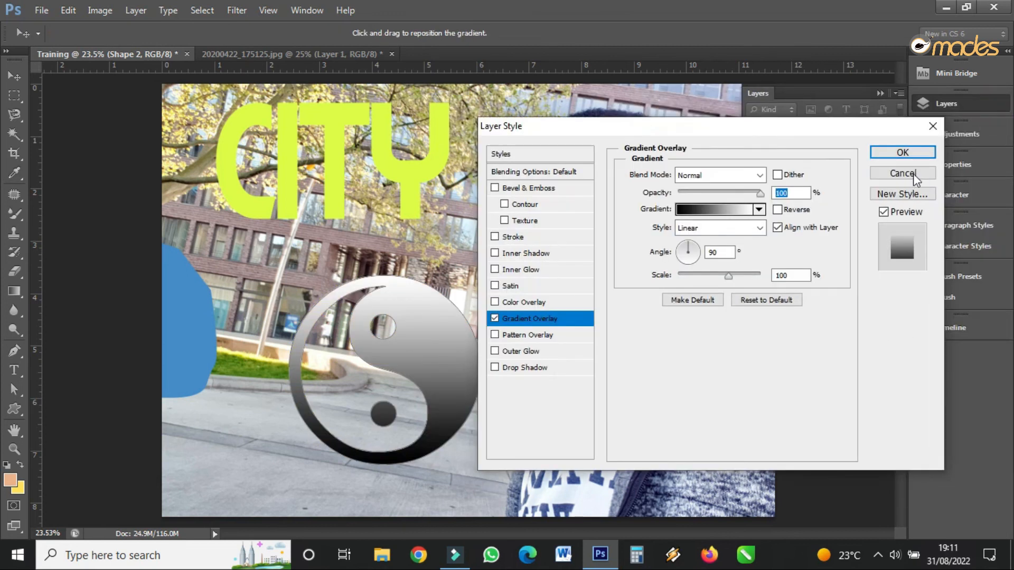
click(900, 165)
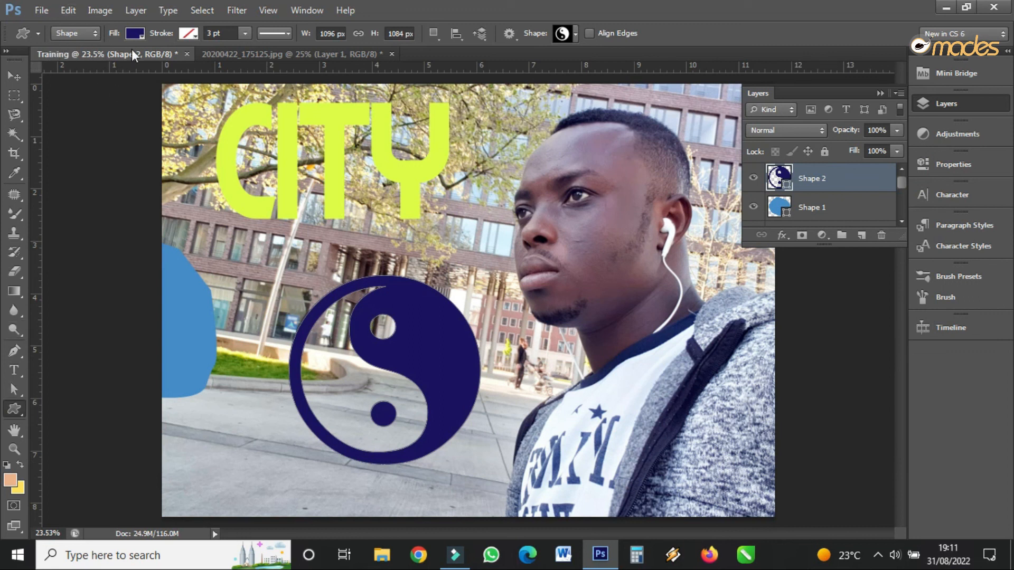
Give the yin-yang shape a gradient fill, trying several presets and settling on the red-to-green one.
click(134, 33)
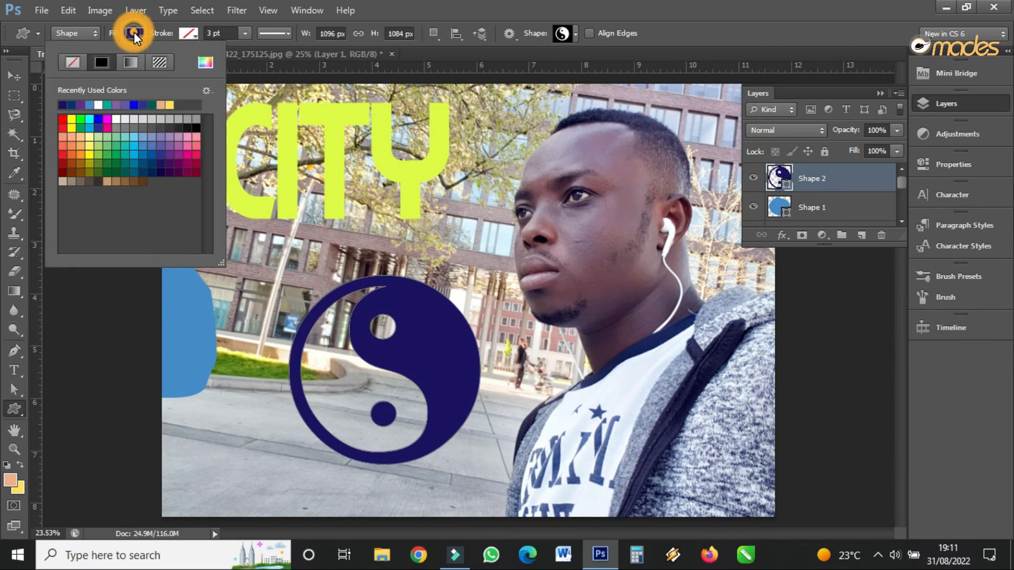
click(126, 62)
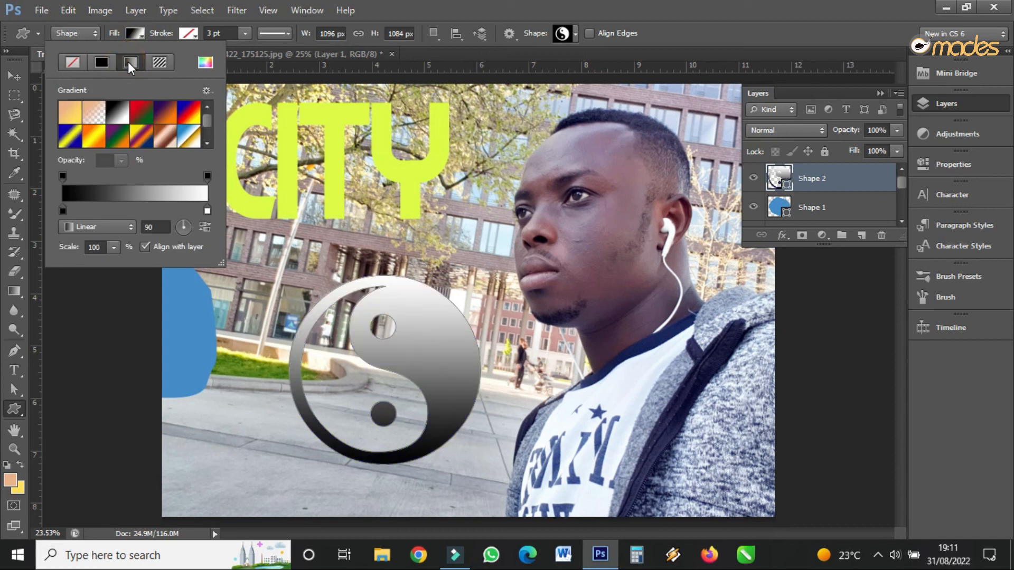
click(165, 136)
click(165, 112)
click(141, 136)
click(147, 112)
click(438, 259)
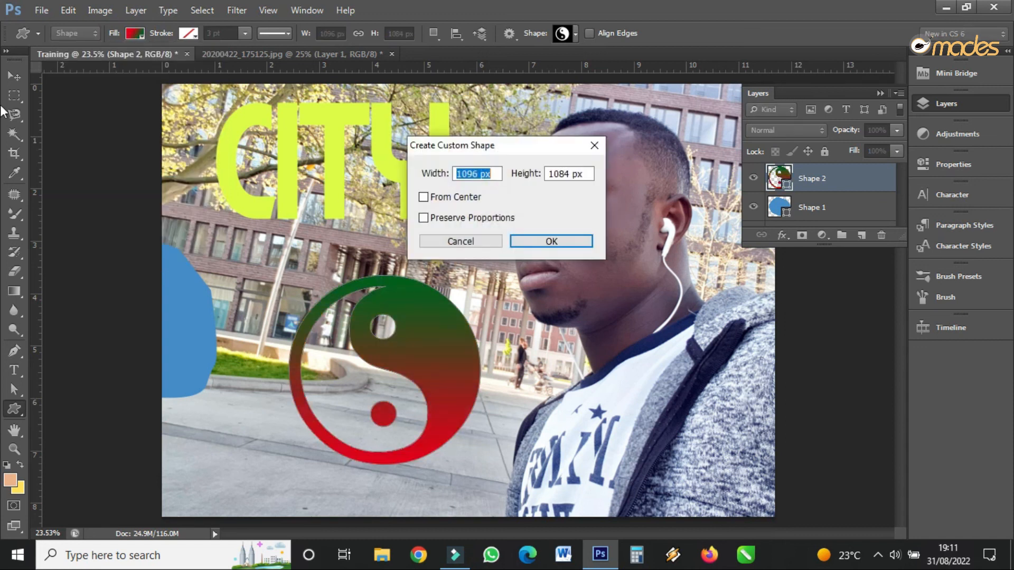
click(594, 145)
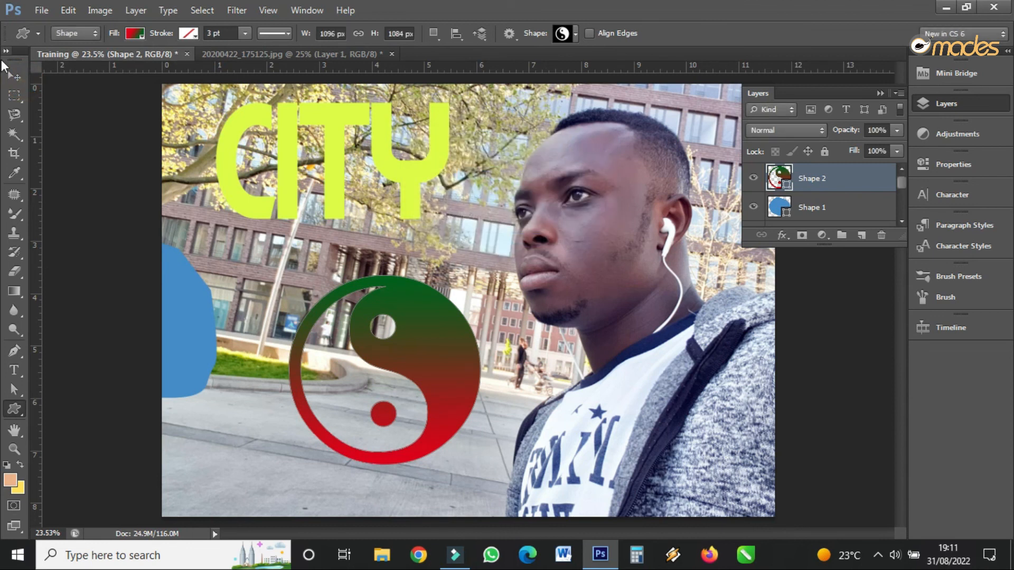
Delete the yin-yang shape, the light blue freeform shape and the CITY text from the photo, and collapse the layer list.
key(v)
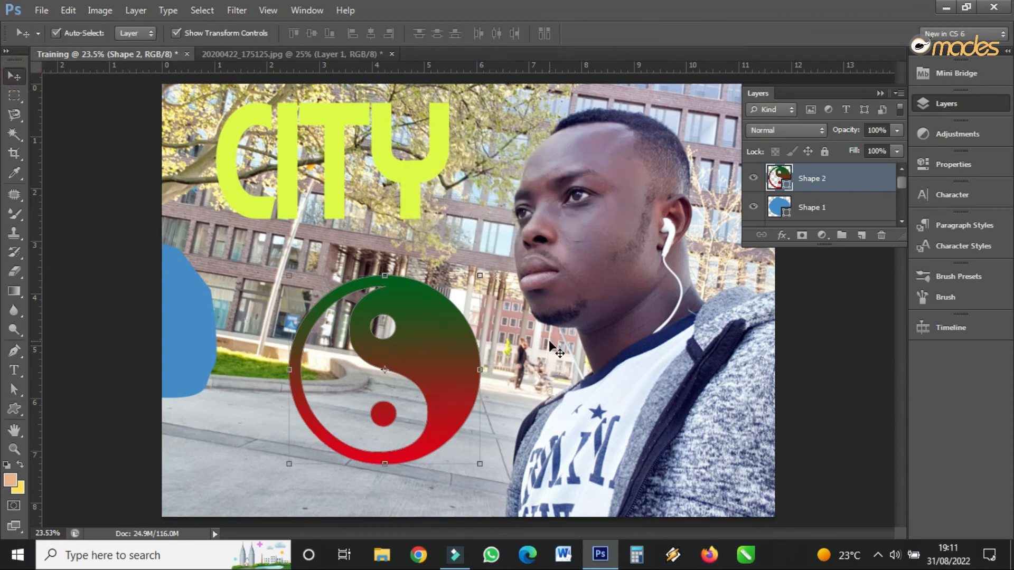
key(Delete)
key(Delete)
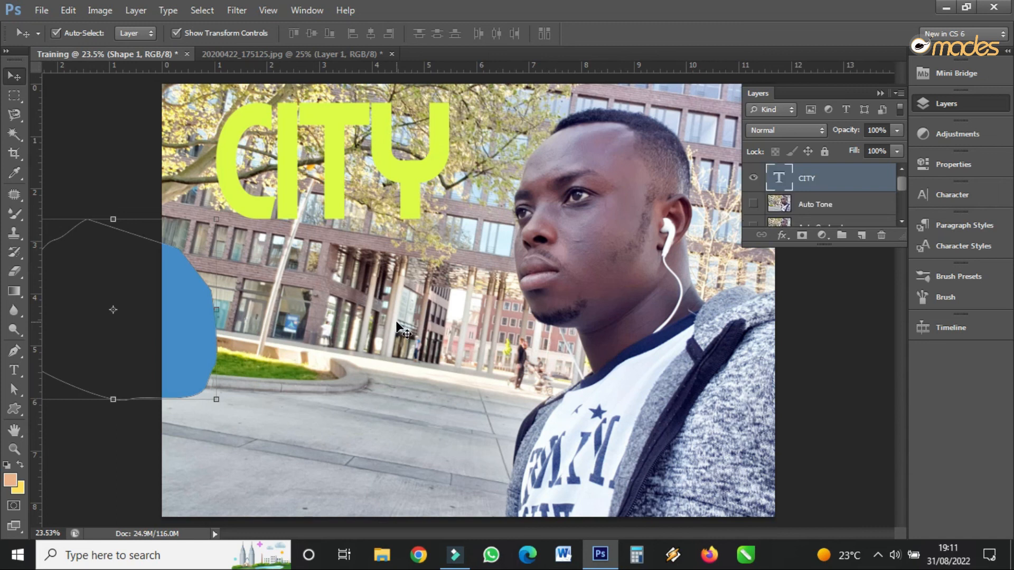
drag(428, 153, 429, 289)
key(Delete)
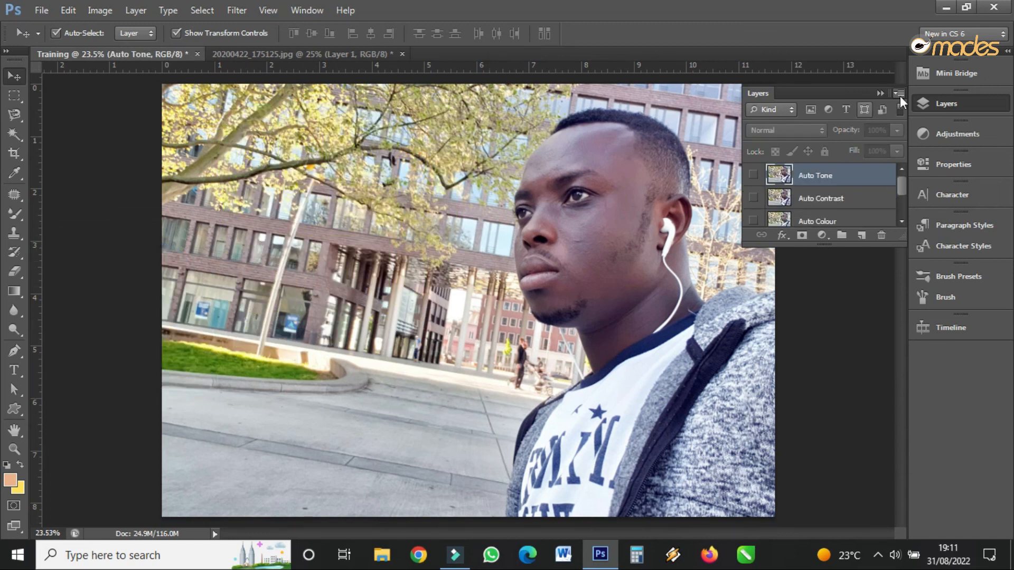
click(885, 94)
scroll(437, 322, down, 2)
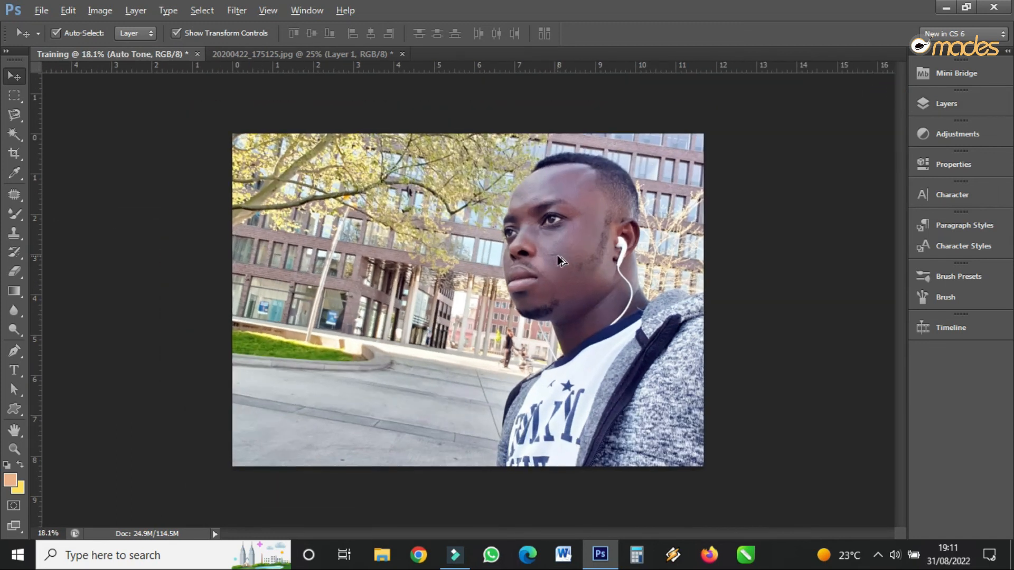
scroll(560, 257, up, 2)
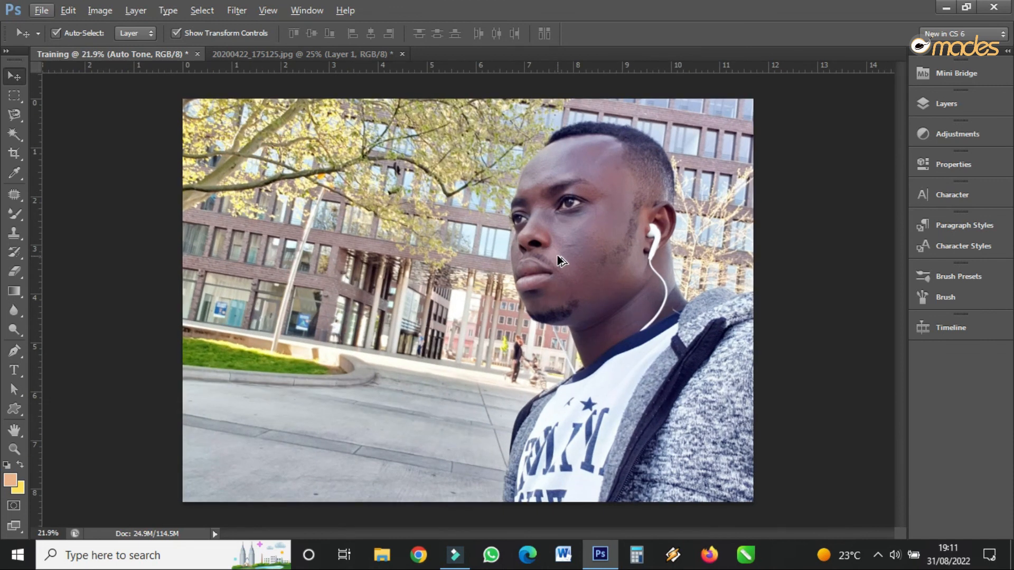